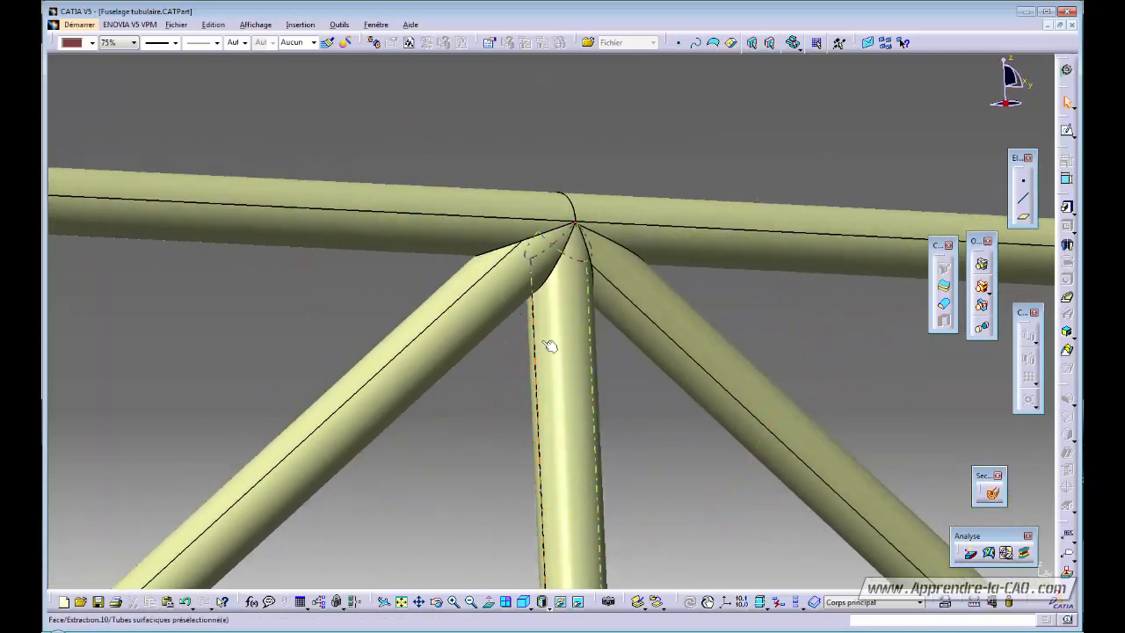
Step: Examine how the diagonal and vertical tubes meet the long tubes at the upper and lower nodes of the finished frame
left_click(405, 201)
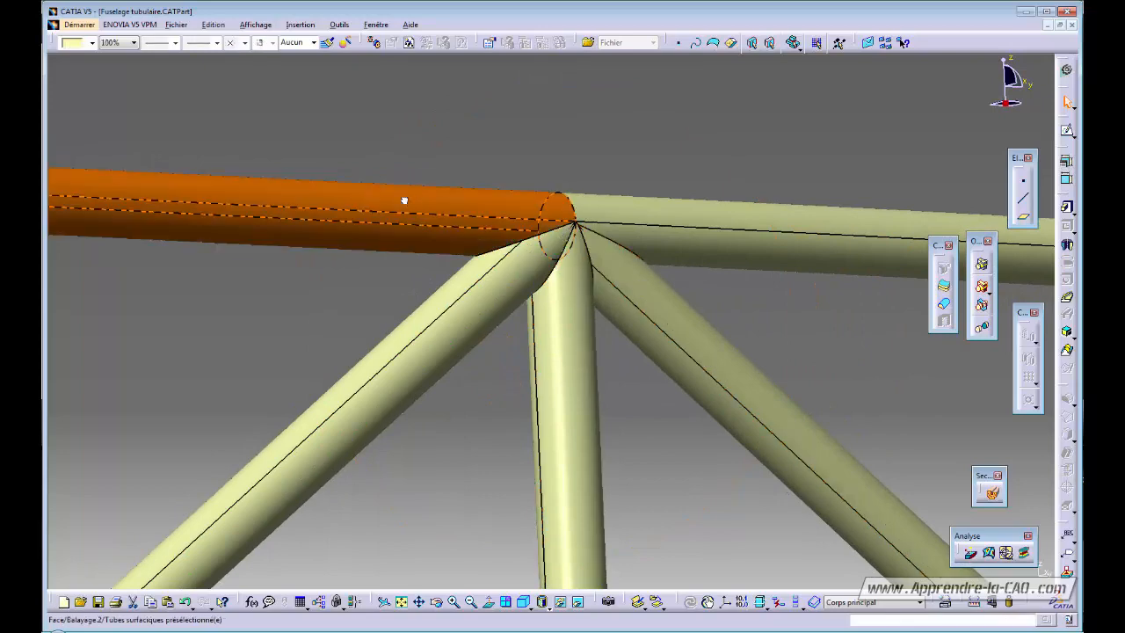
middle_click_drag(455, 220, 513, 408)
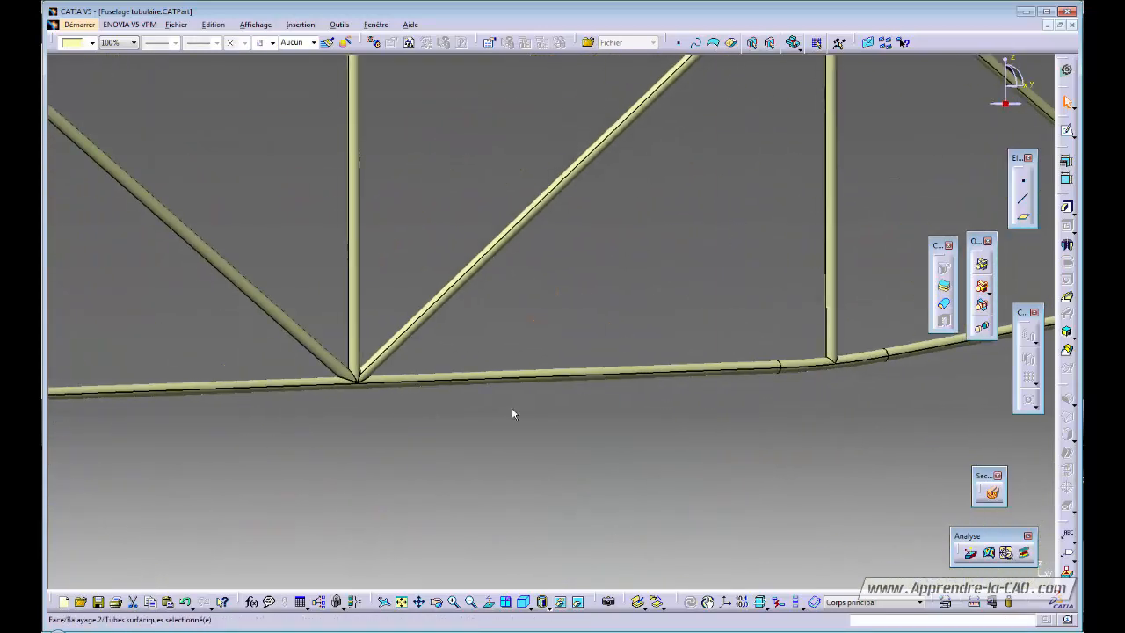
left_click(397, 386)
middle_click_drag(397, 387, 659, 337)
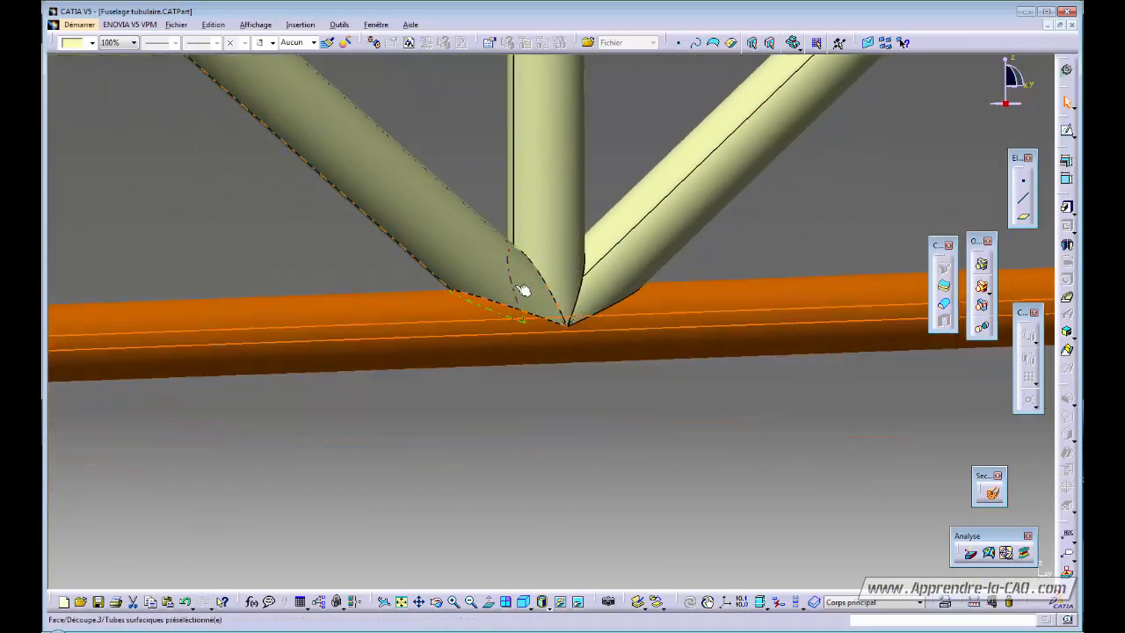
left_click(427, 216)
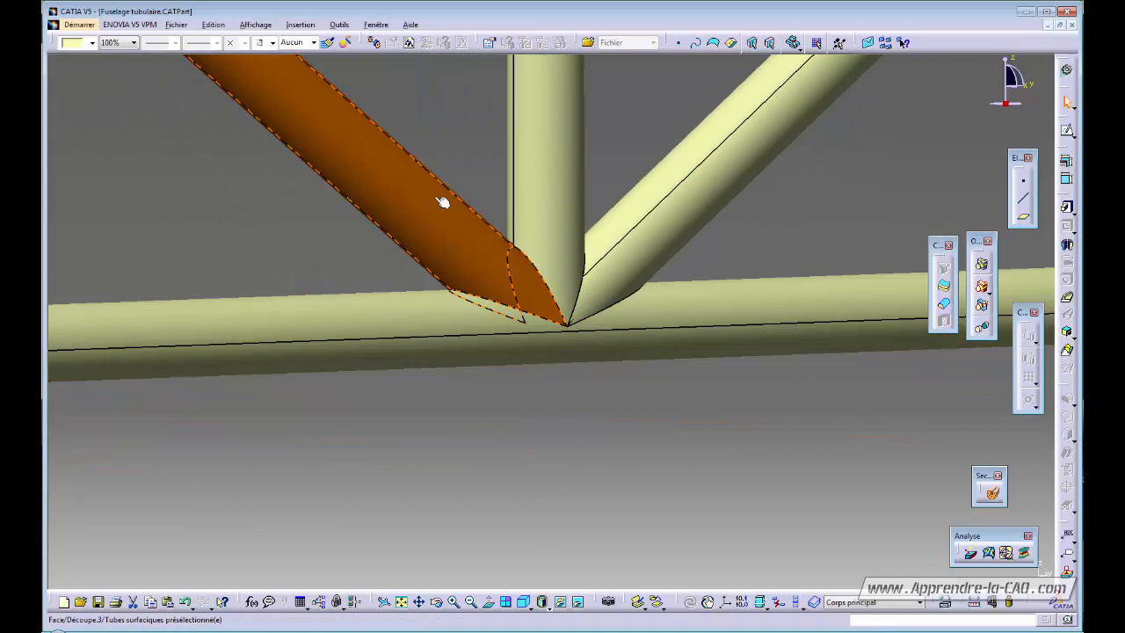
left_click(539, 176)
left_click(633, 289)
left_click(590, 458)
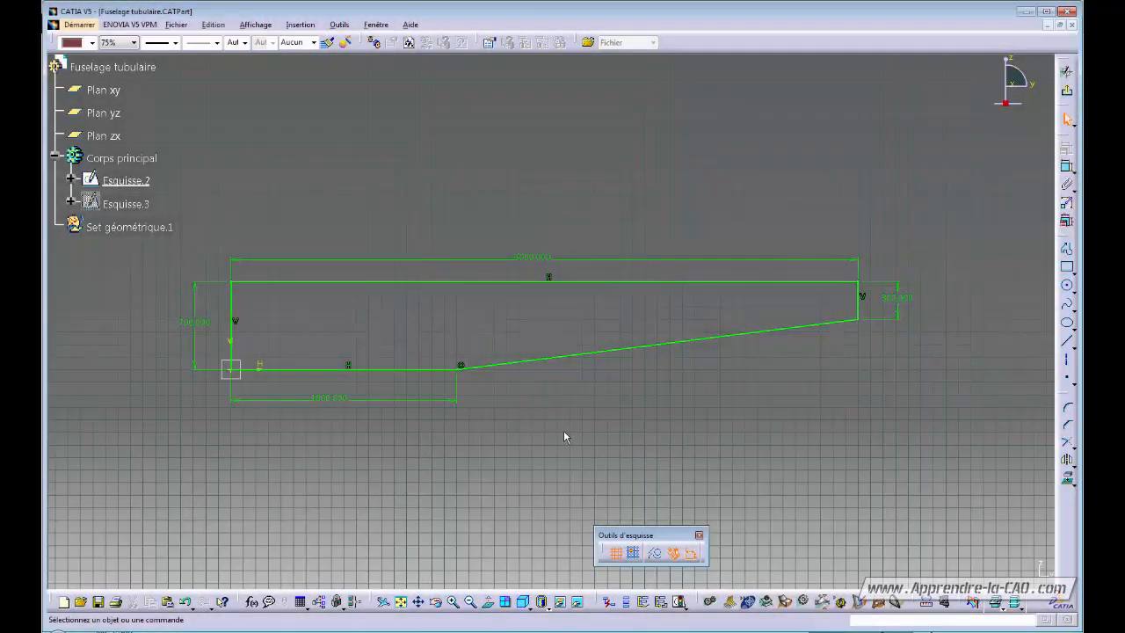
Step: Exit the side-profile sketch and show both Esquisse.2 and Esquisse.3 in the 3D view
middle_click_drag(564, 432, 553, 444, "ctrl")
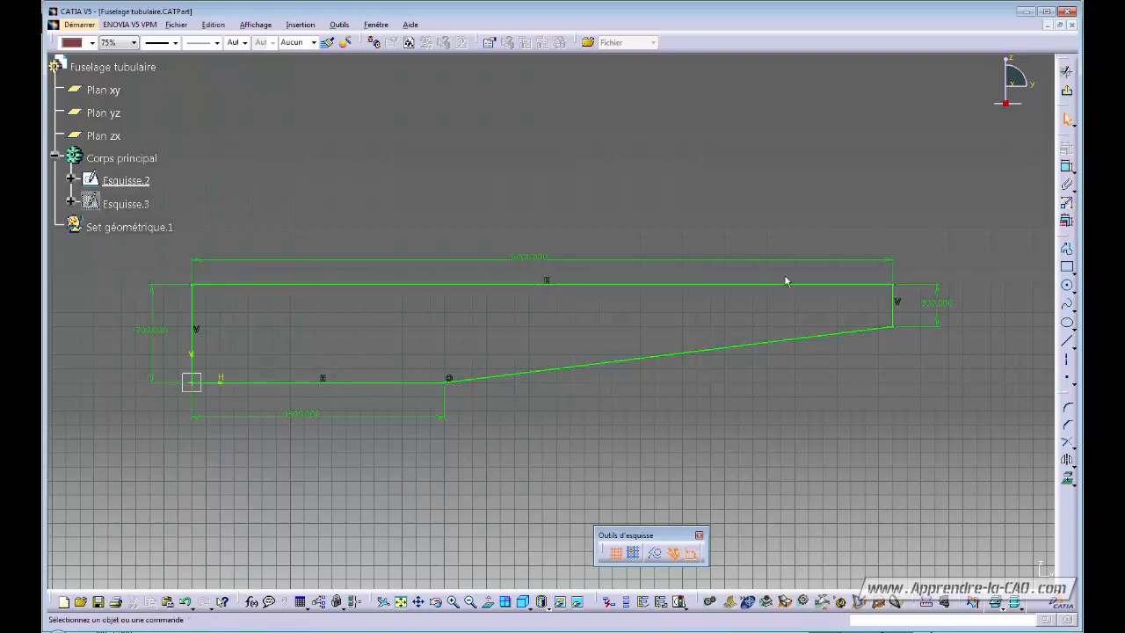
left_click(1065, 91)
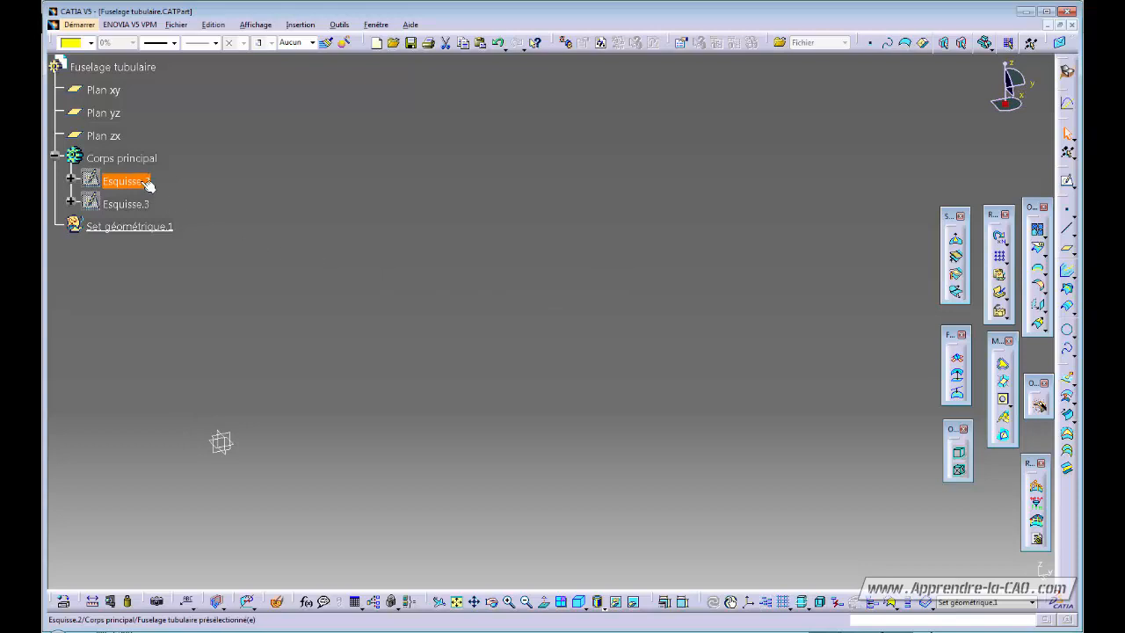
key("space")
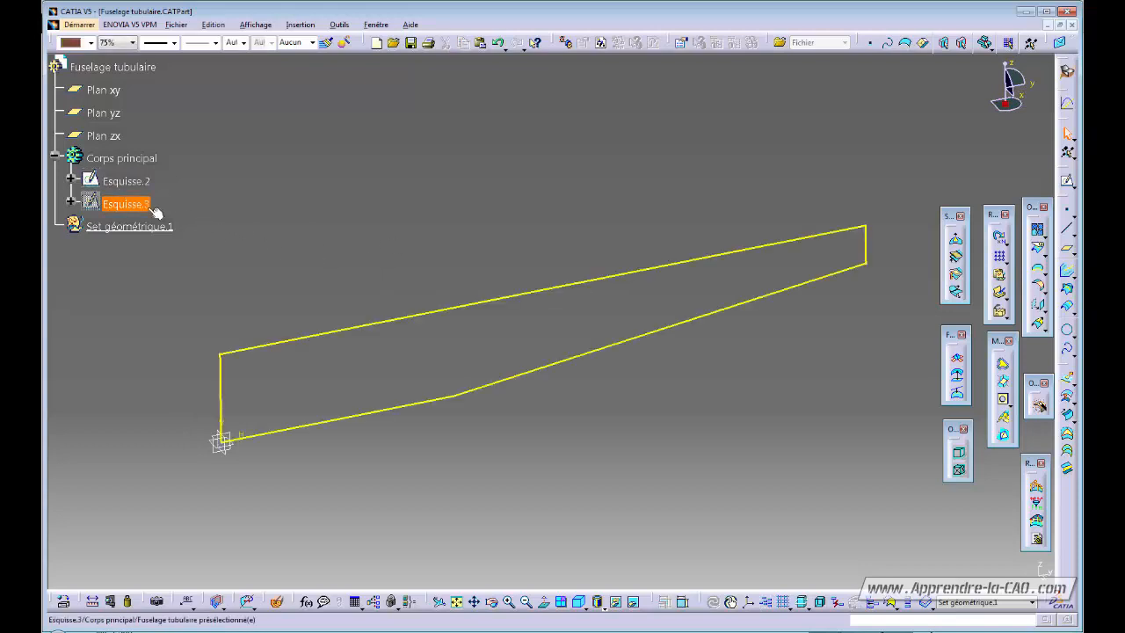
left_click(132, 208)
key("space")
Step: Open Esquisse.3, review the top-view curve's straight section, spline and end constraints, and exit the sketch
middle_click_drag(339, 301, 630, 412)
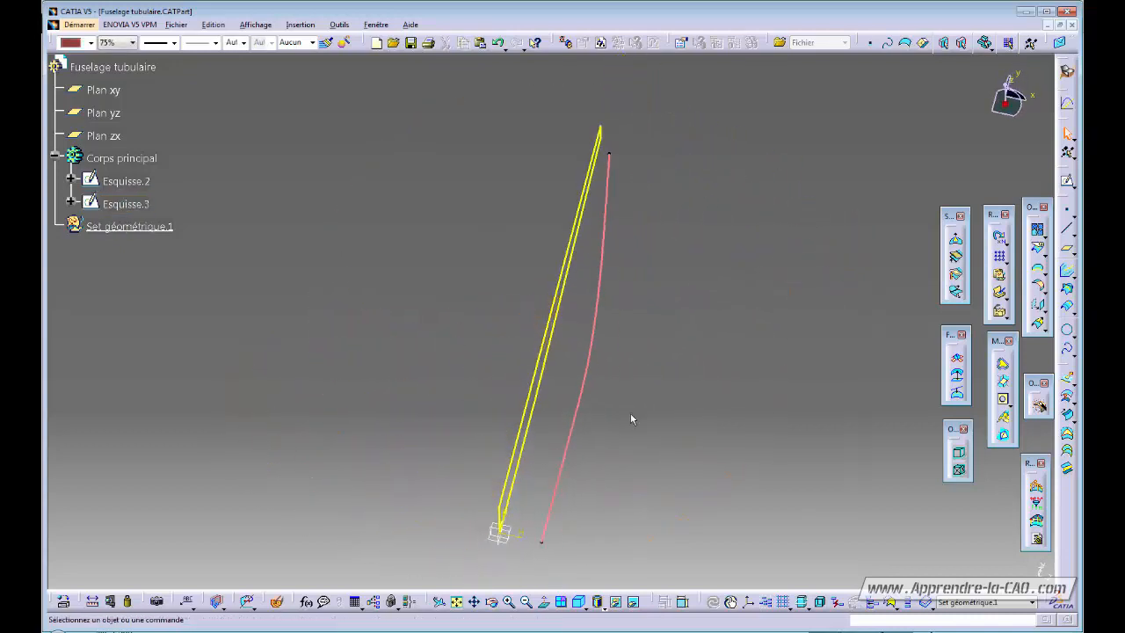
double_click(598, 341)
mouse_move(666, 369)
middle_mouse_down()
mouse_move(622, 365)
mouse_move(630, 373)
mouse_move(615, 407)
mouse_move(623, 394)
mouse_move(598, 414)
mouse_move(601, 426)
middle_mouse_up()
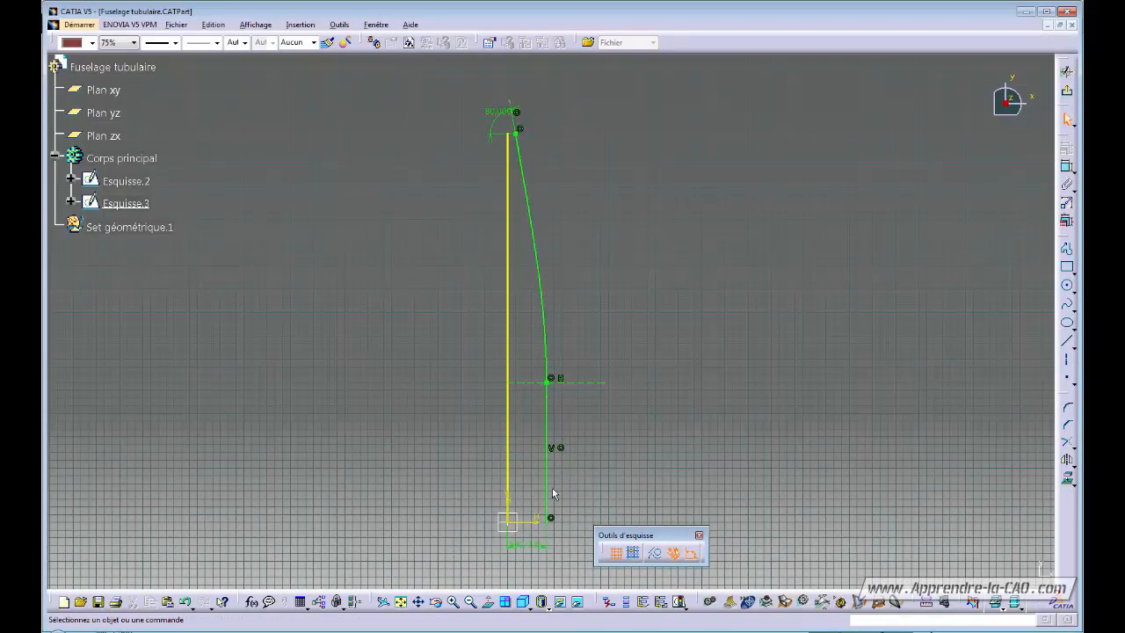
mouse_move(553, 494)
middle_mouse_down()
mouse_move(538, 312)
mouse_move(530, 413)
mouse_move(528, 388)
middle_mouse_up()
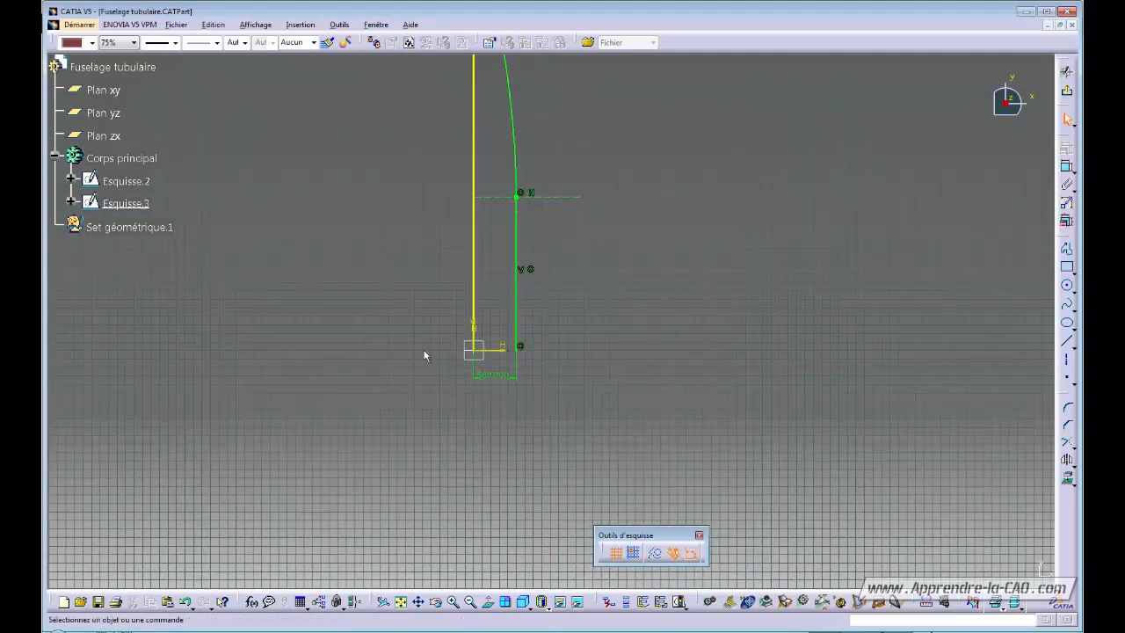
mouse_move(580, 360)
middle_mouse_down()
mouse_move(582, 307)
mouse_move(590, 401)
mouse_move(554, 489)
middle_mouse_up()
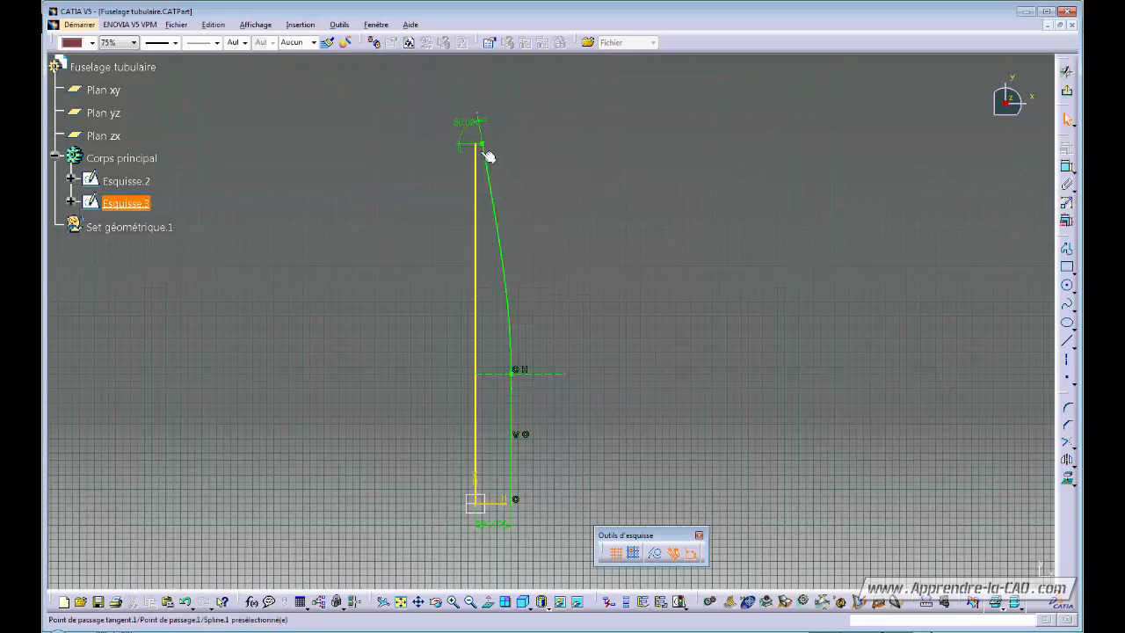
middle_click_drag(590, 353, 588, 358)
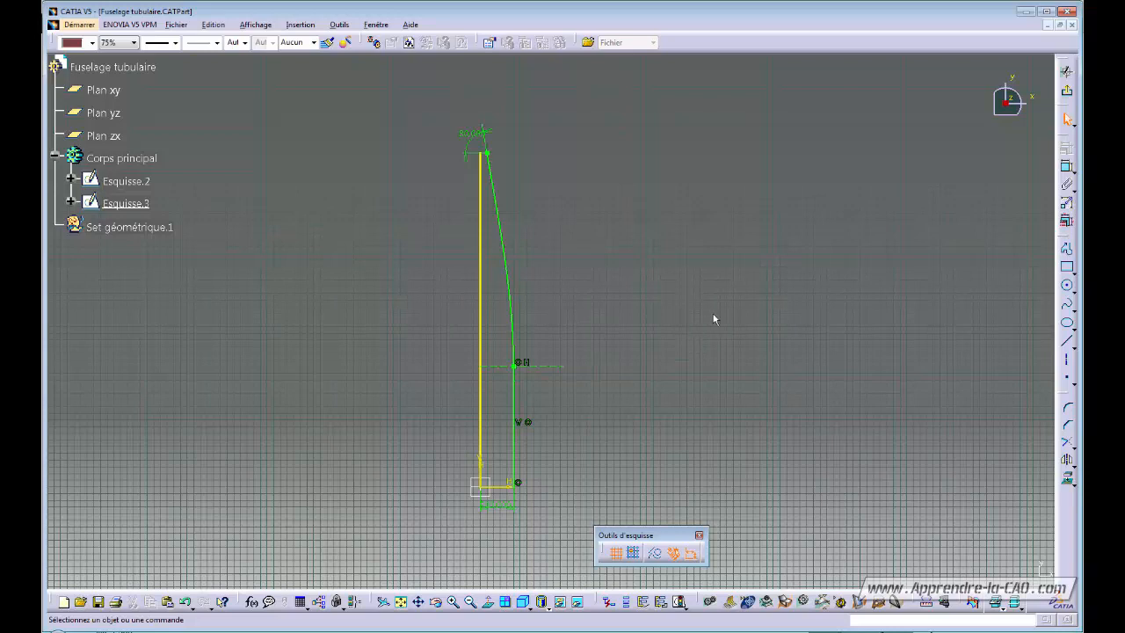
left_click(1066, 90)
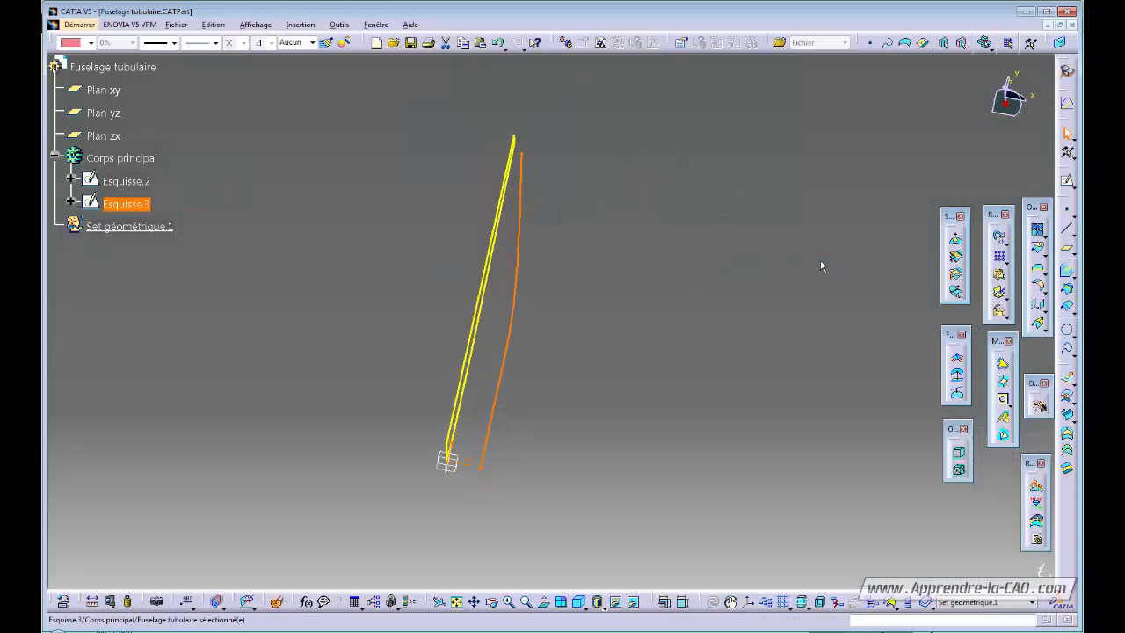
Step: Create a Combine curve of type Normales from Esquisse.3 as first curve and Esquisse.2 as second curve
mouse_move(628, 363)
middle_mouse_down()
mouse_move(608, 394)
mouse_move(389, 272)
mouse_move(391, 165)
mouse_move(553, 194)
mouse_move(579, 243)
mouse_move(567, 377)
mouse_move(577, 372)
middle_mouse_up()
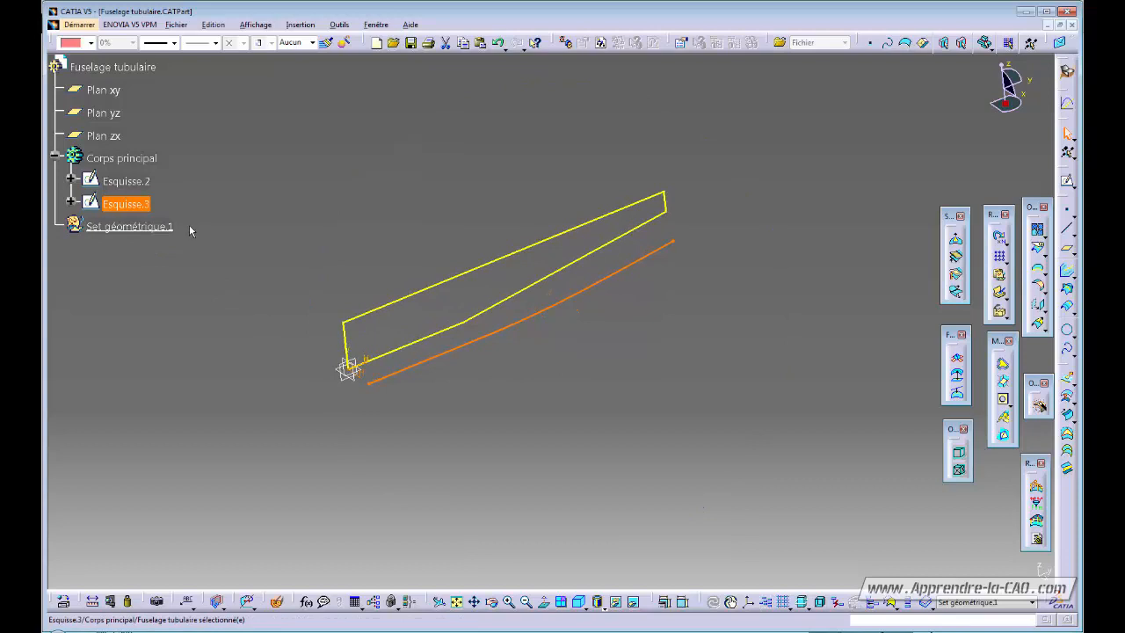
left_click(1067, 271)
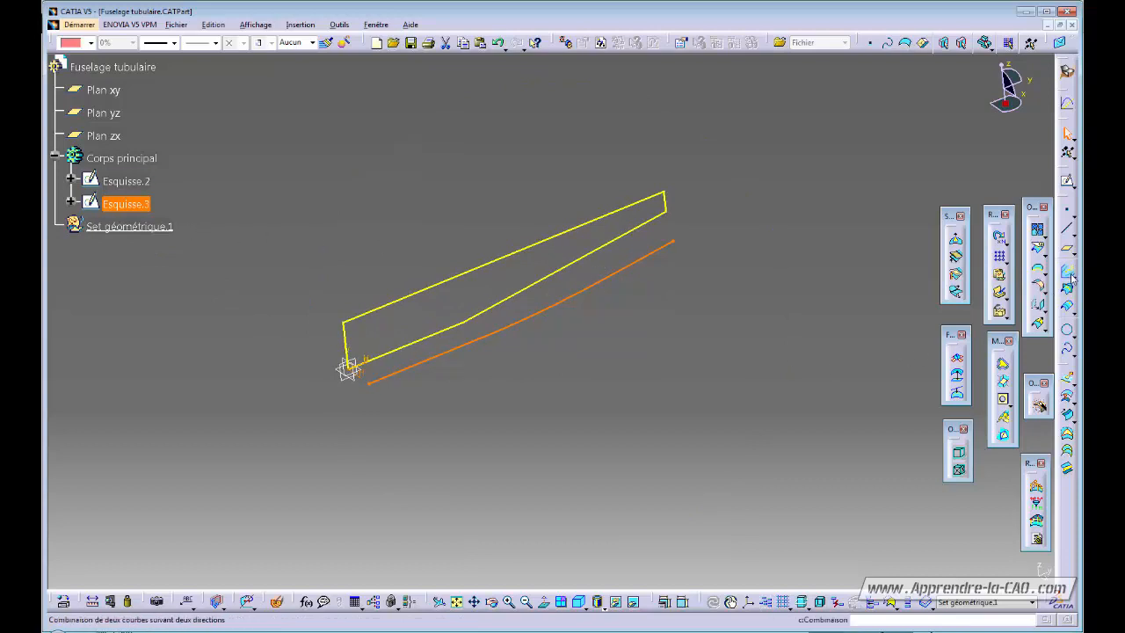
mouse_move(638, 402)
middle_mouse_down()
mouse_move(595, 396)
mouse_move(613, 425)
middle_mouse_up()
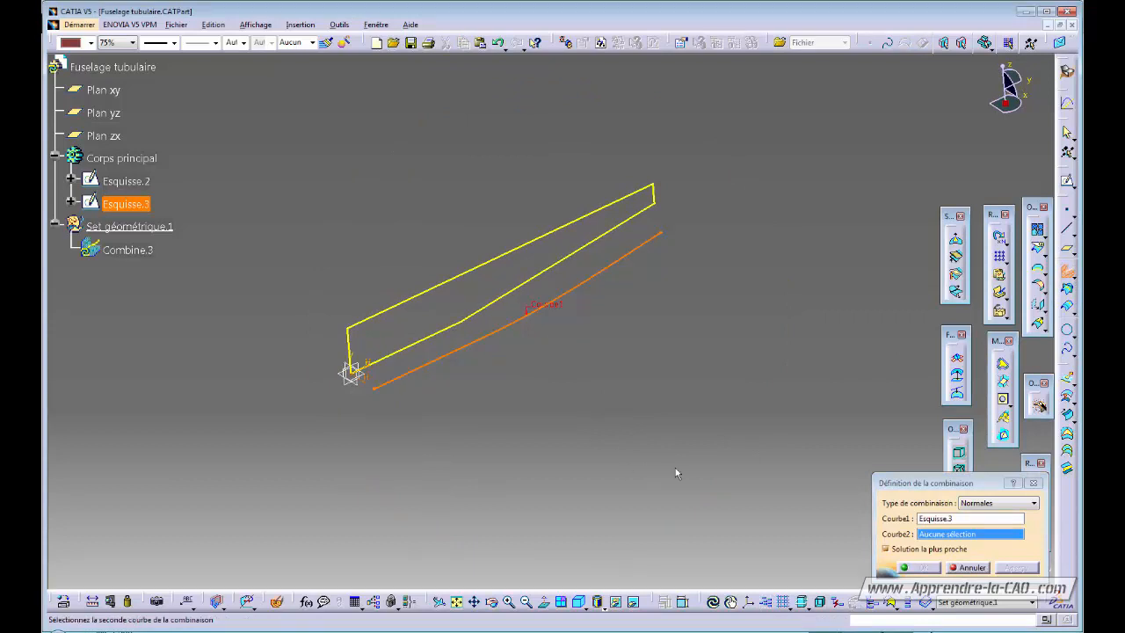
left_click(509, 259)
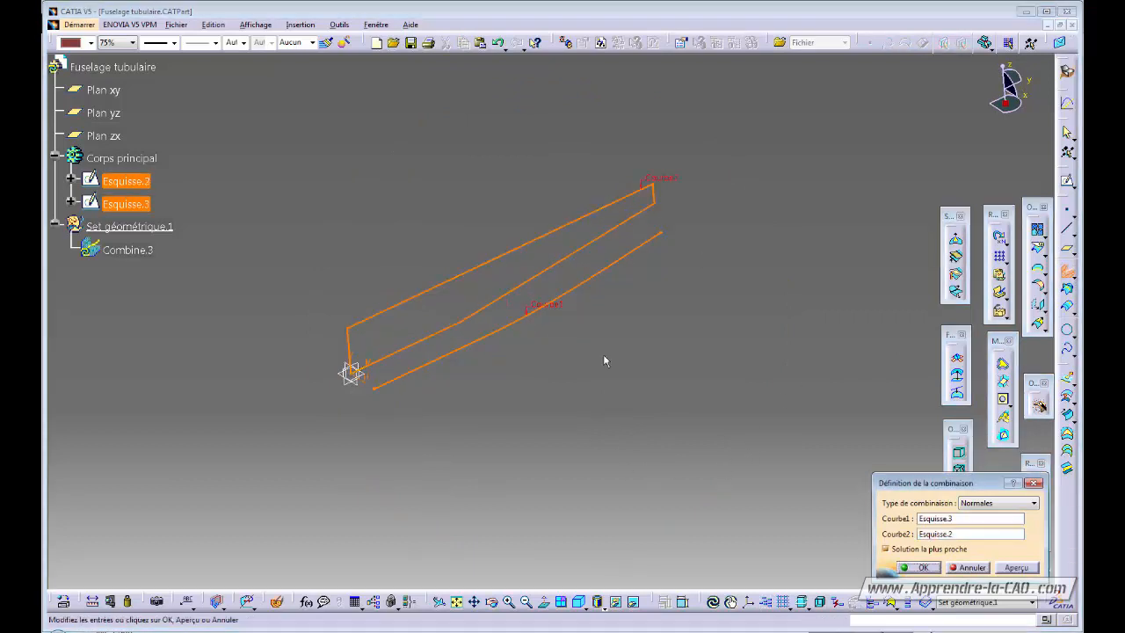
left_click(916, 566)
mouse_move(440, 410)
middle_mouse_down()
mouse_move(579, 379)
mouse_move(615, 357)
mouse_move(572, 360)
mouse_move(709, 413)
mouse_move(610, 409)
mouse_move(673, 384)
mouse_move(725, 339)
mouse_move(738, 352)
mouse_move(690, 387)
mouse_move(572, 375)
middle_mouse_up()
Step: Hide Esquisse.2 and Esquisse.3 so only the combined curve is displayed
left_click(136, 184)
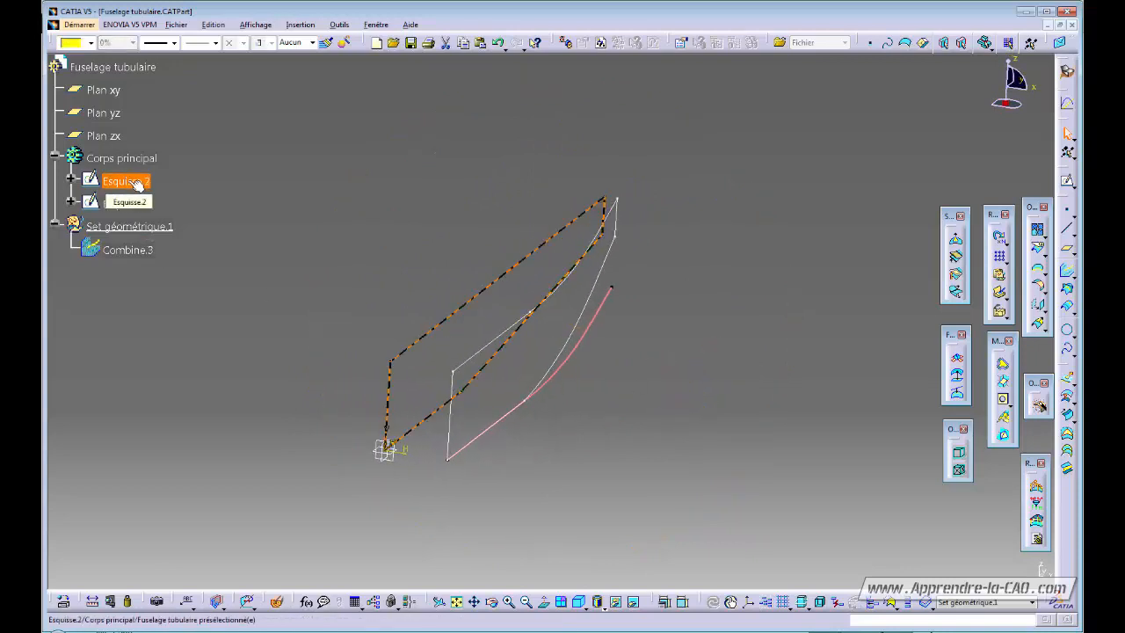
key("ctrl+h")
left_click(132, 207)
key("ctrl+h")
mouse_move(580, 342)
middle_mouse_down()
mouse_move(432, 349)
mouse_move(484, 366)
mouse_move(585, 319)
mouse_move(633, 279)
mouse_move(583, 319)
mouse_move(483, 322)
mouse_move(570, 382)
mouse_move(344, 348)
middle_mouse_up()
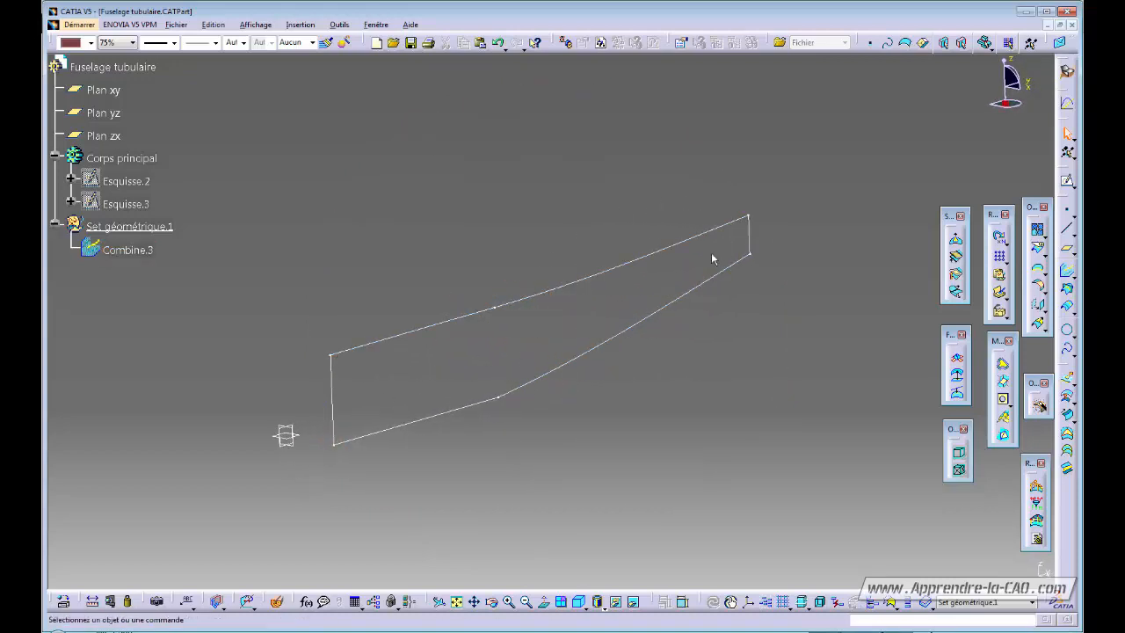
middle_click_drag(553, 414, 495, 420)
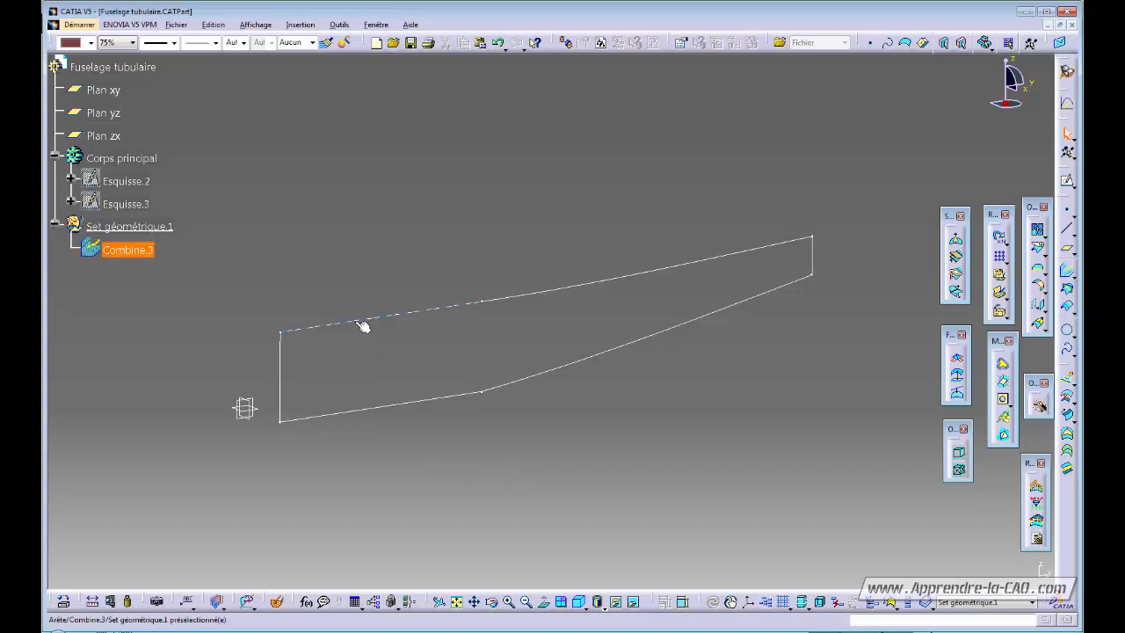
Step: Inspect the combined curve as a whole and its upper front segment as a separate edge
left_click(141, 251)
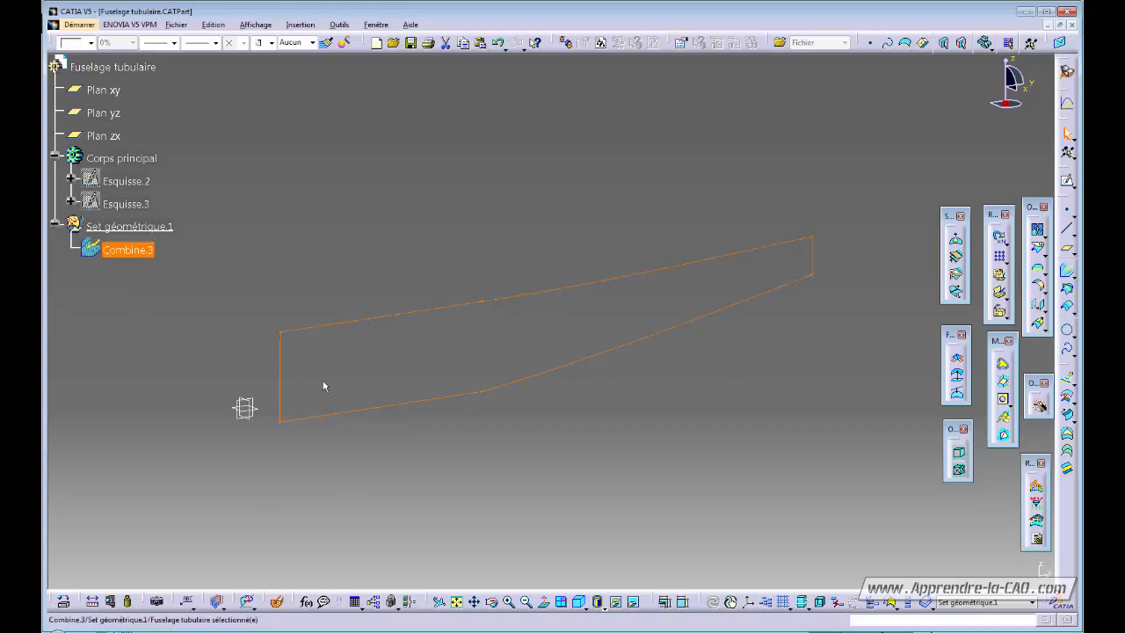
left_click(345, 333)
left_click(363, 321)
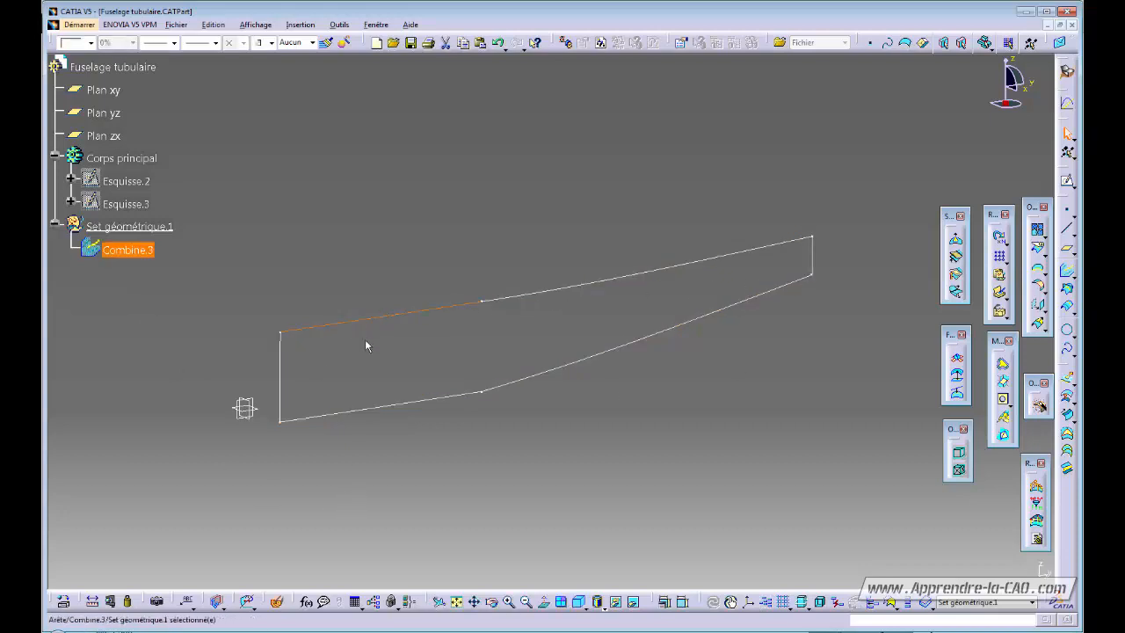
mouse_move(381, 353)
middle_mouse_down()
mouse_move(390, 377)
mouse_move(401, 362)
middle_mouse_up()
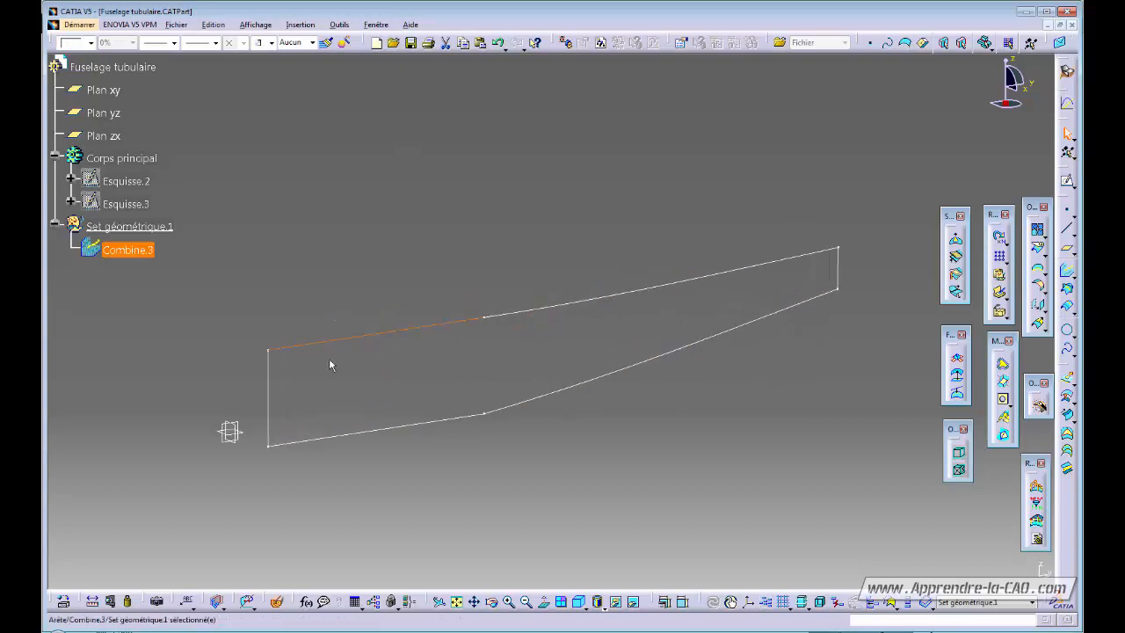
left_click(373, 505)
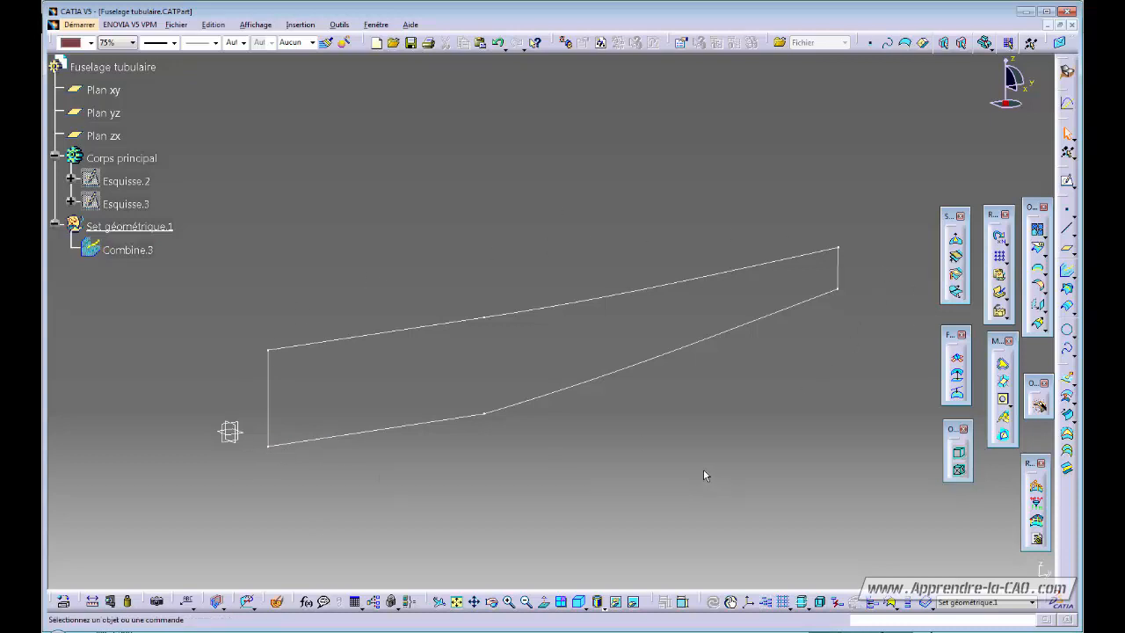
Step: Create a point on curve at the midpoint of the lower straight front segment, extracting that edge of Combine.3 without propagation
left_click(1067, 213)
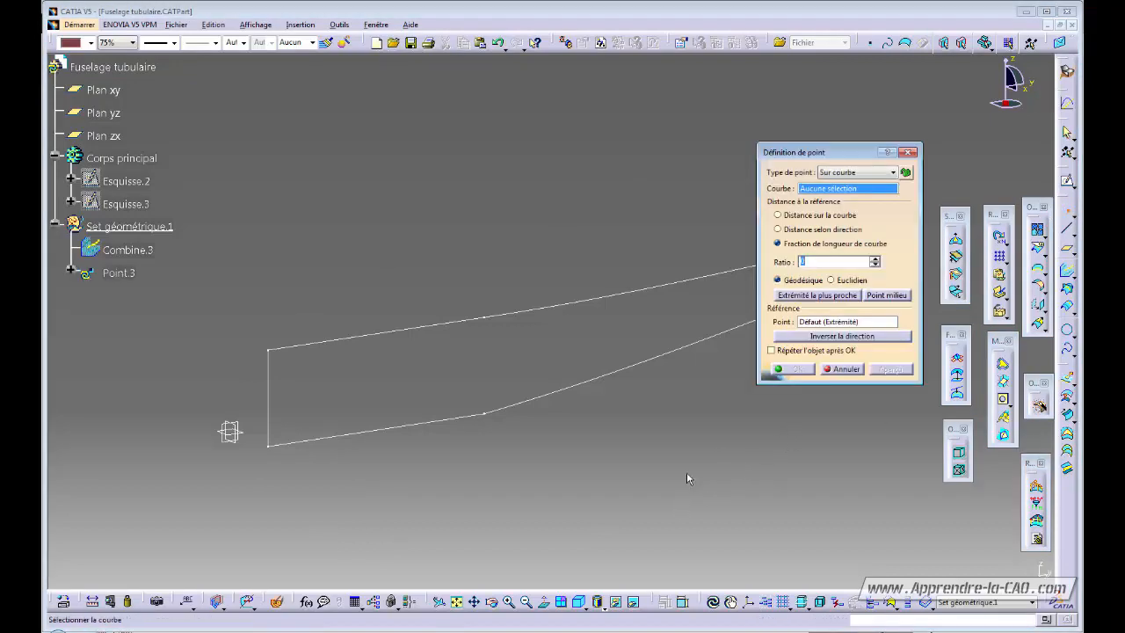
right_click(818, 195)
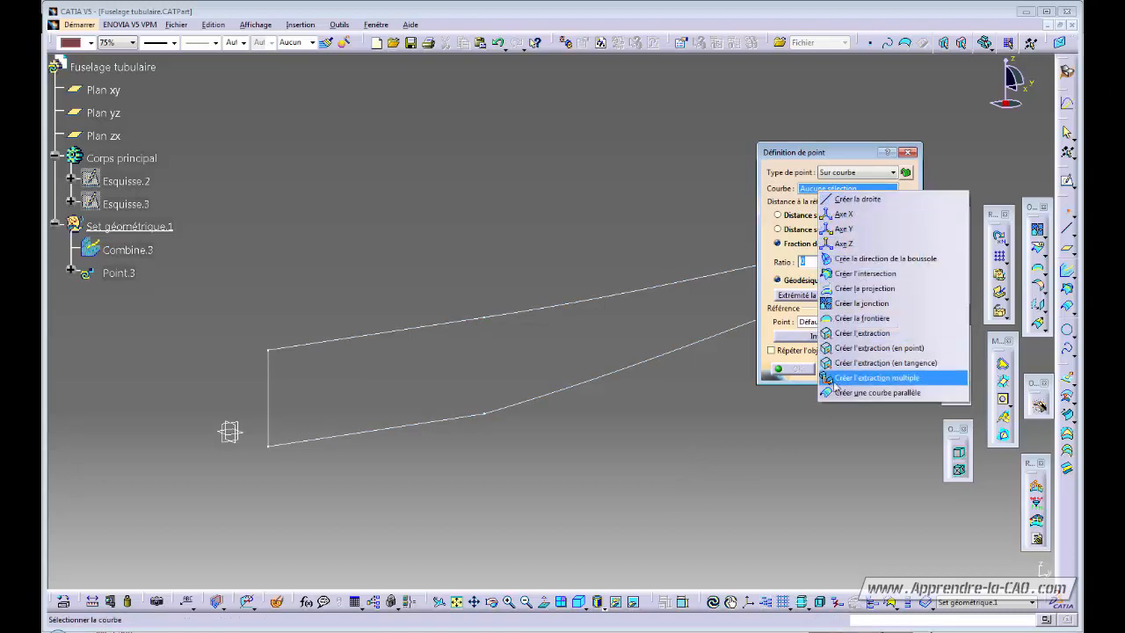
left_click(858, 334)
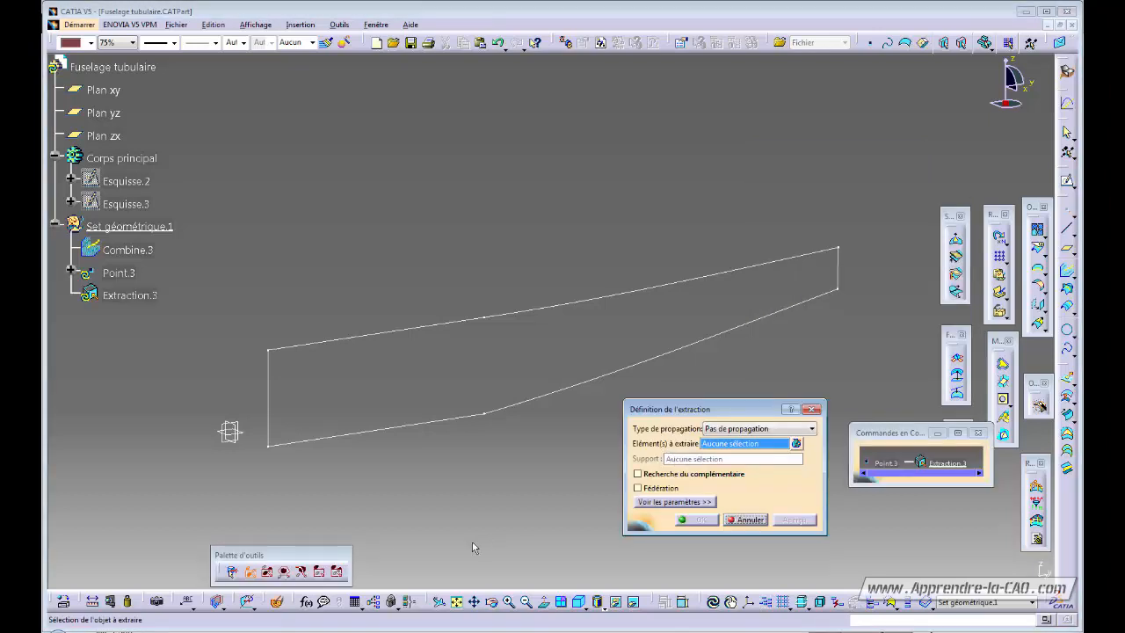
left_click(376, 436)
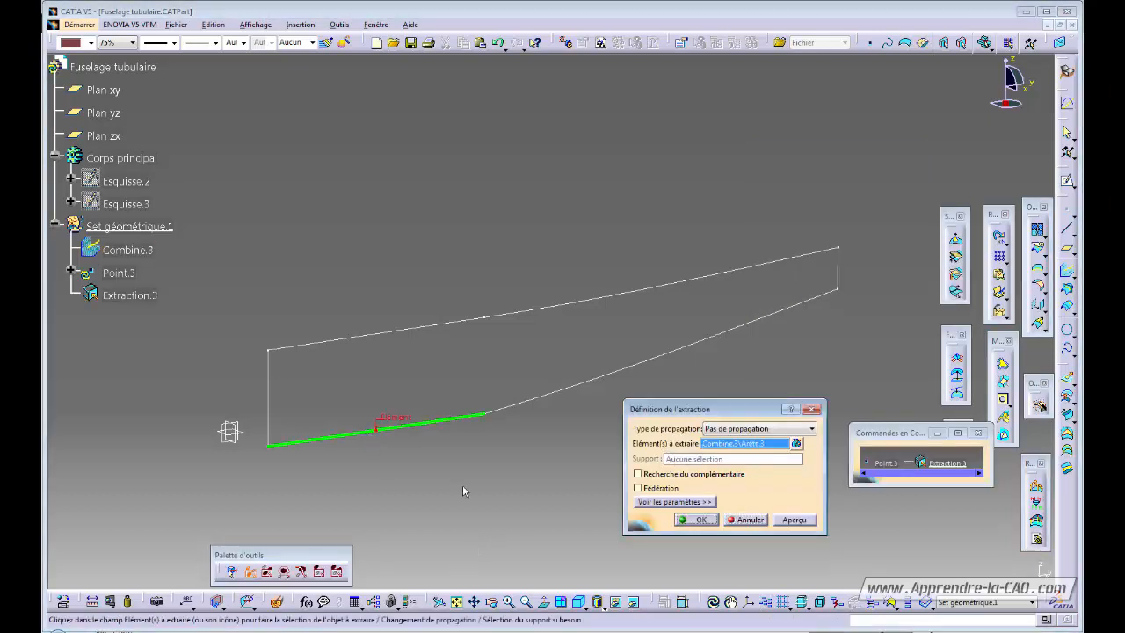
left_click(699, 521)
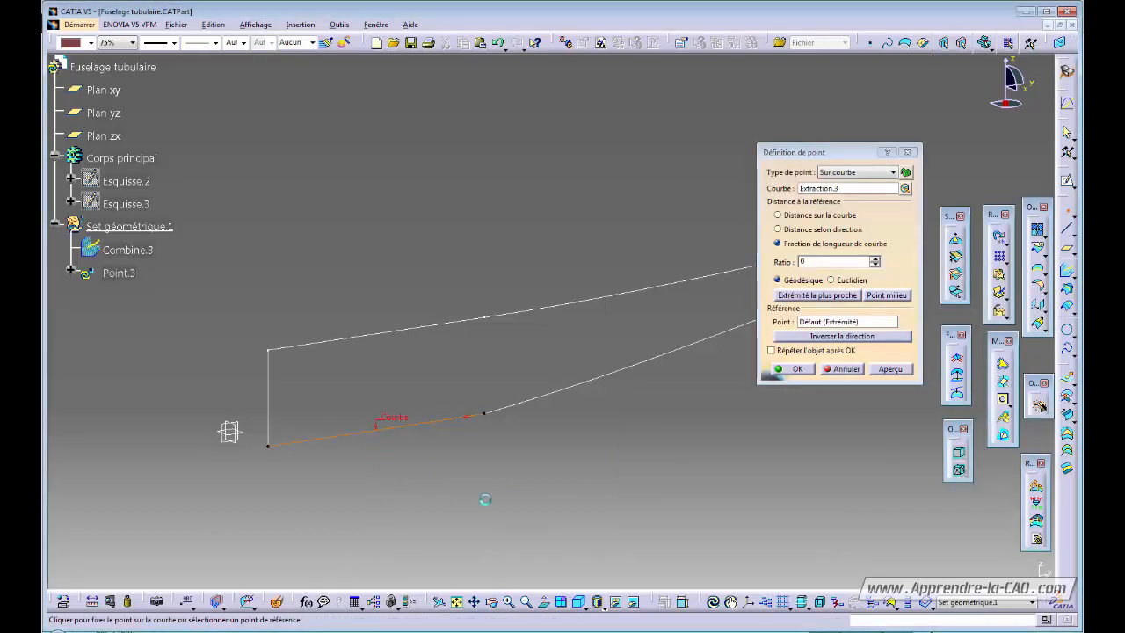
left_click(890, 297)
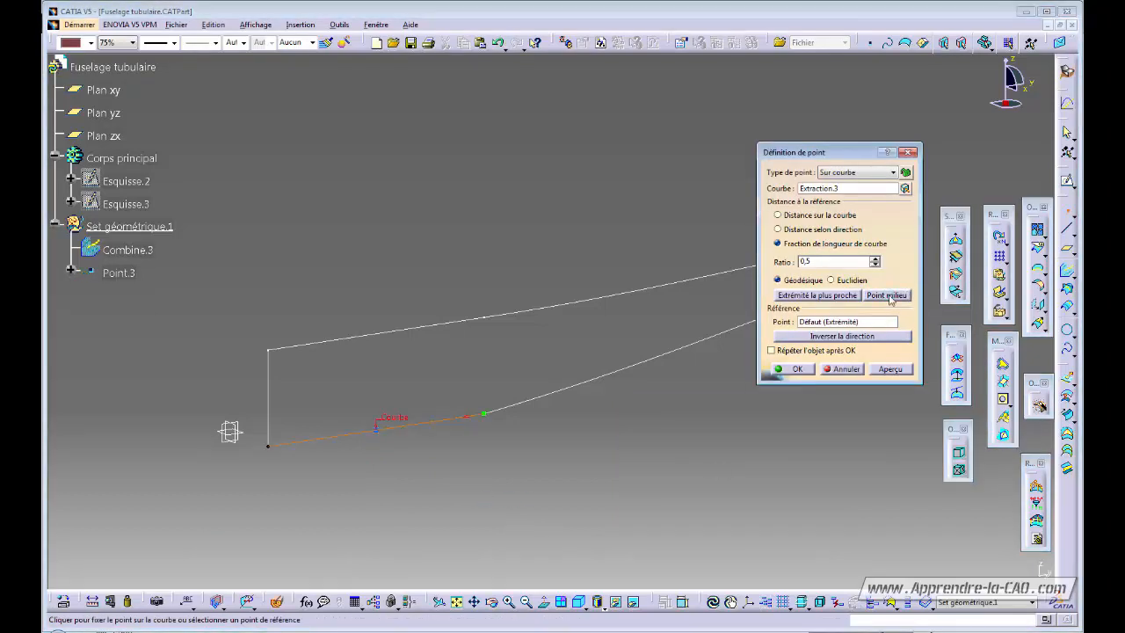
left_click(792, 373)
middle_click_drag(497, 485, 518, 466)
mouse_move(396, 410)
middle_mouse_down()
mouse_move(437, 431)
mouse_move(433, 463)
middle_mouse_up()
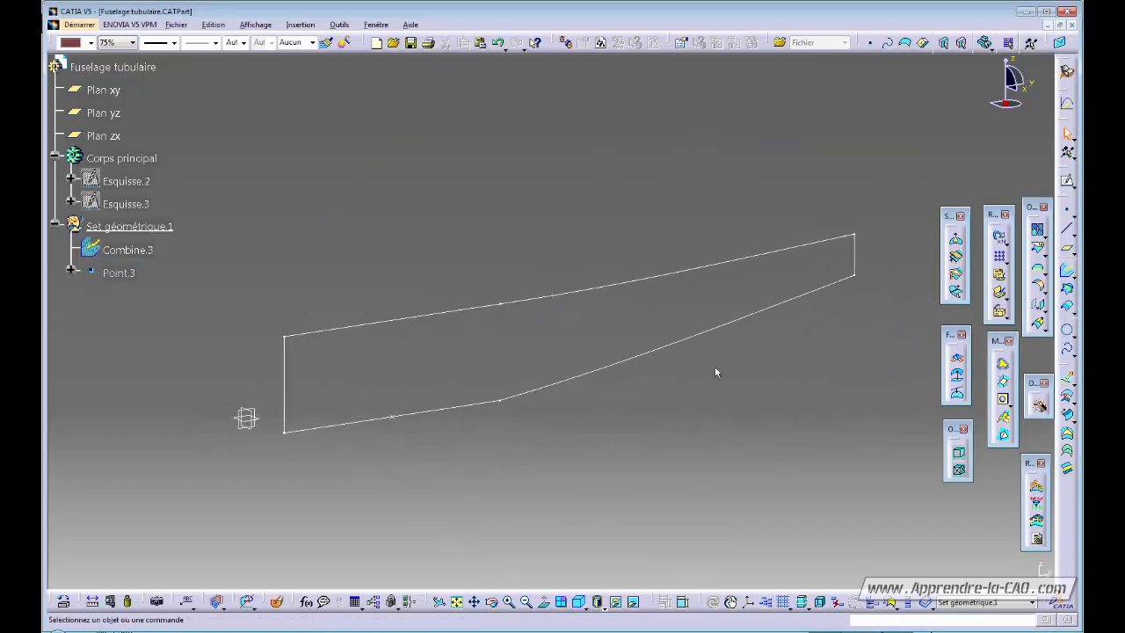
Step: Create a point on curve at the midpoint of the upper straight front segment, extracting that edge of Combine.3 without propagation
left_click(1067, 209)
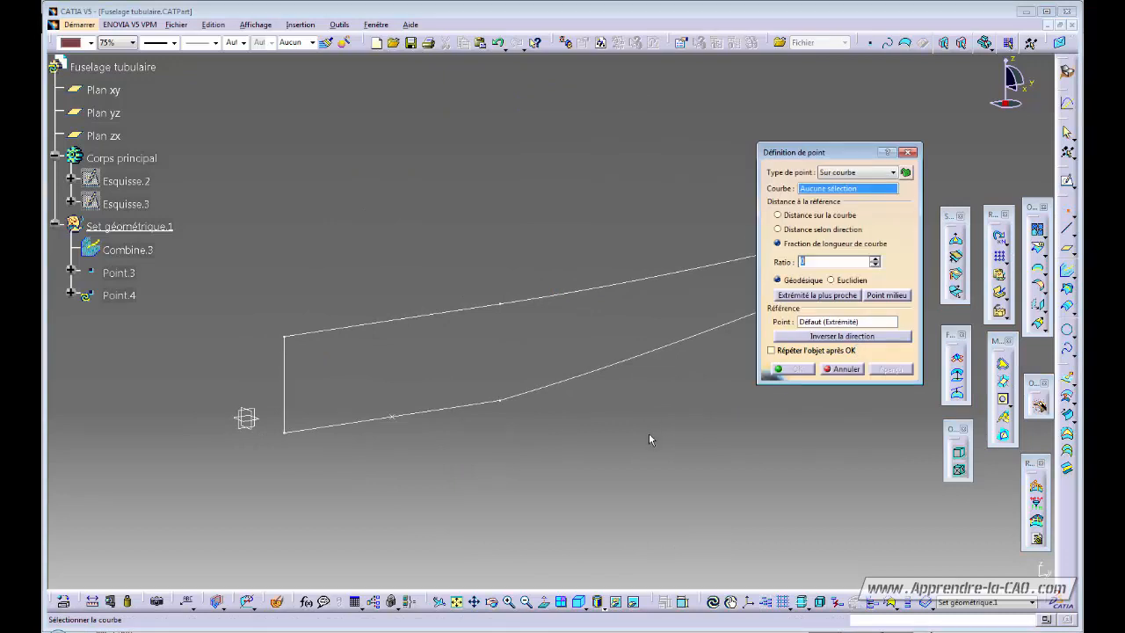
right_click(842, 191)
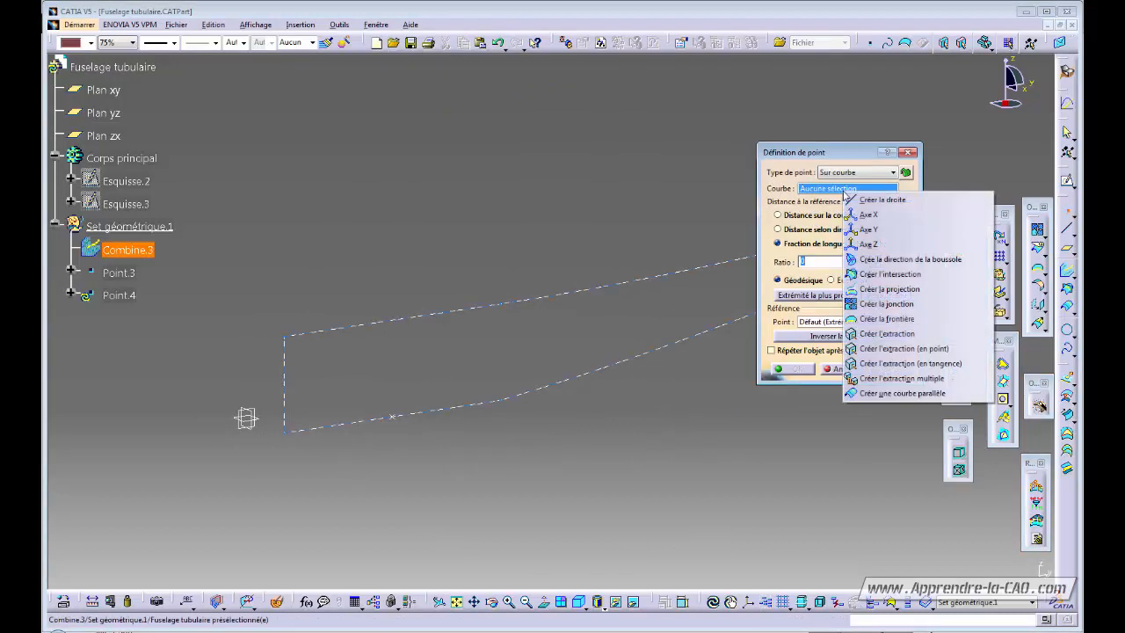
left_click(883, 333)
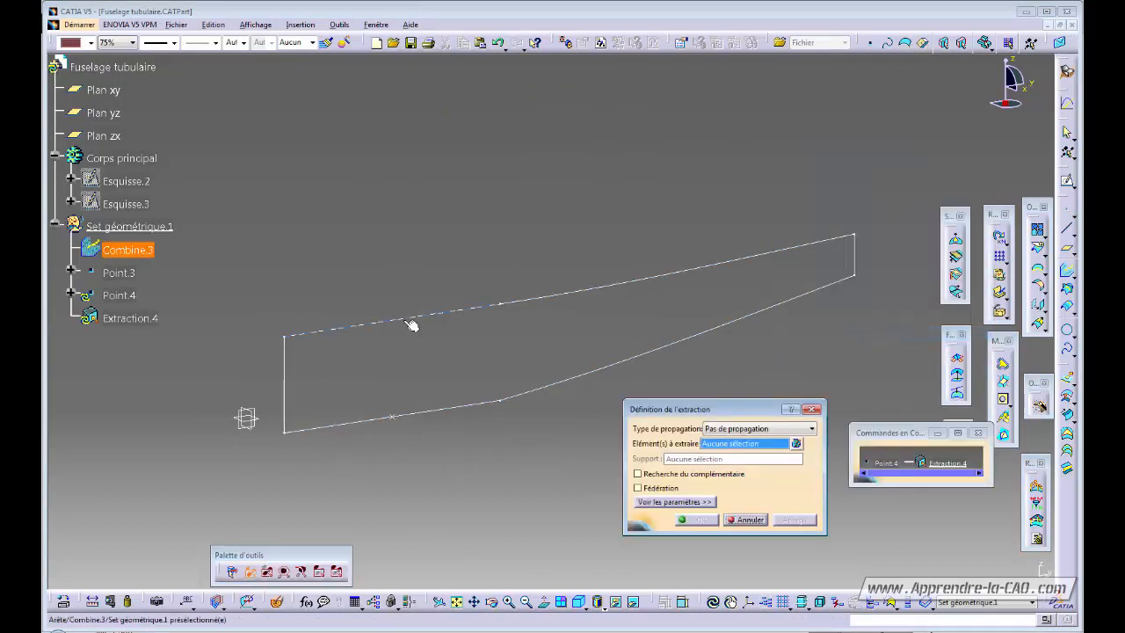
left_click(409, 318)
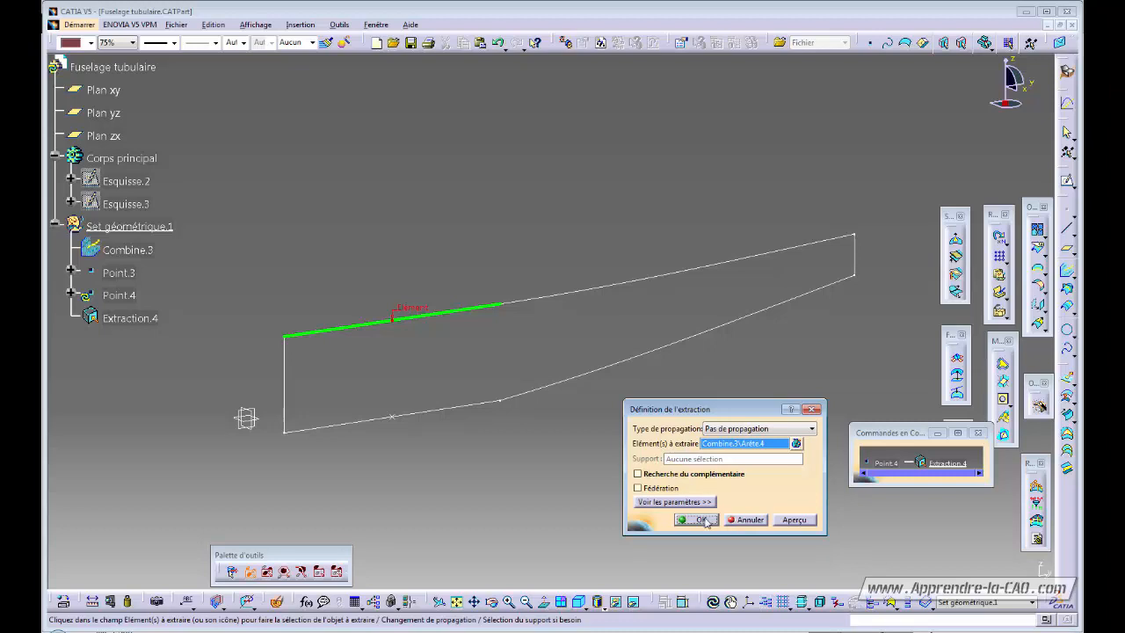
left_click(701, 520)
left_click(882, 295)
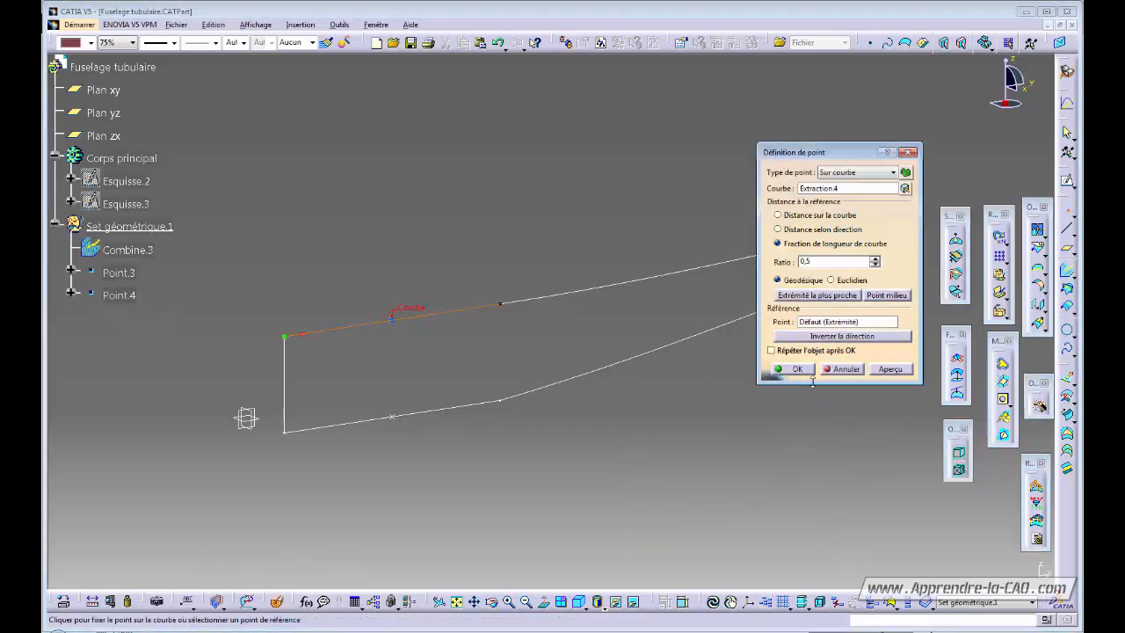
left_click(799, 369)
Step: Create a Point-Point diagonal line from the upper front corner of Combine.3 to Point.3 on the lower front segment
middle_click_drag(583, 428, 580, 462)
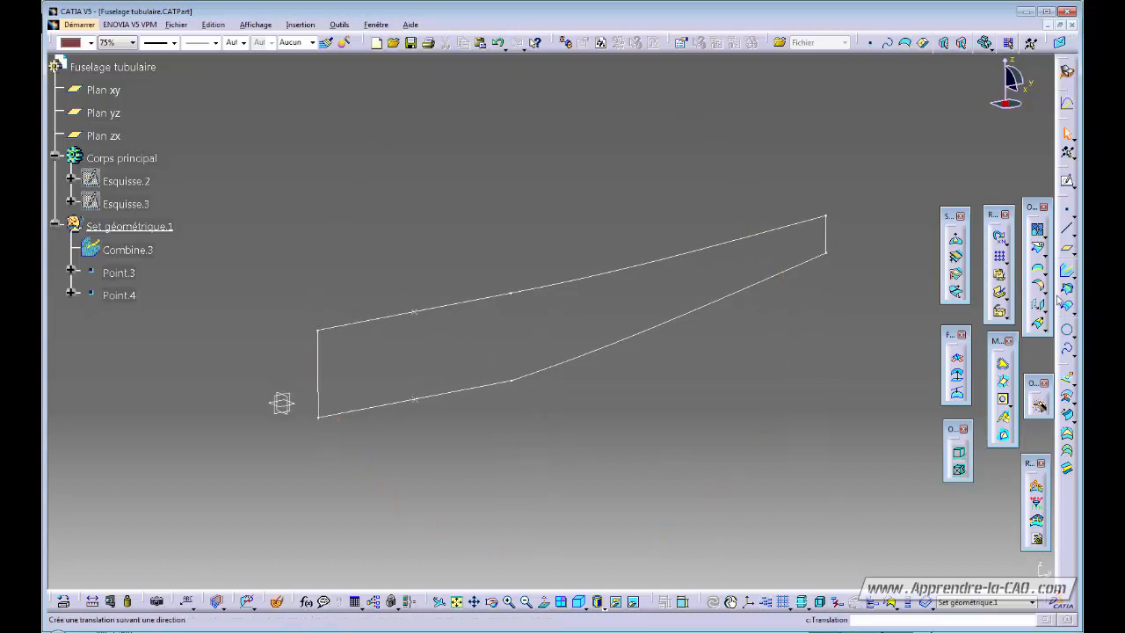
left_click(1068, 230)
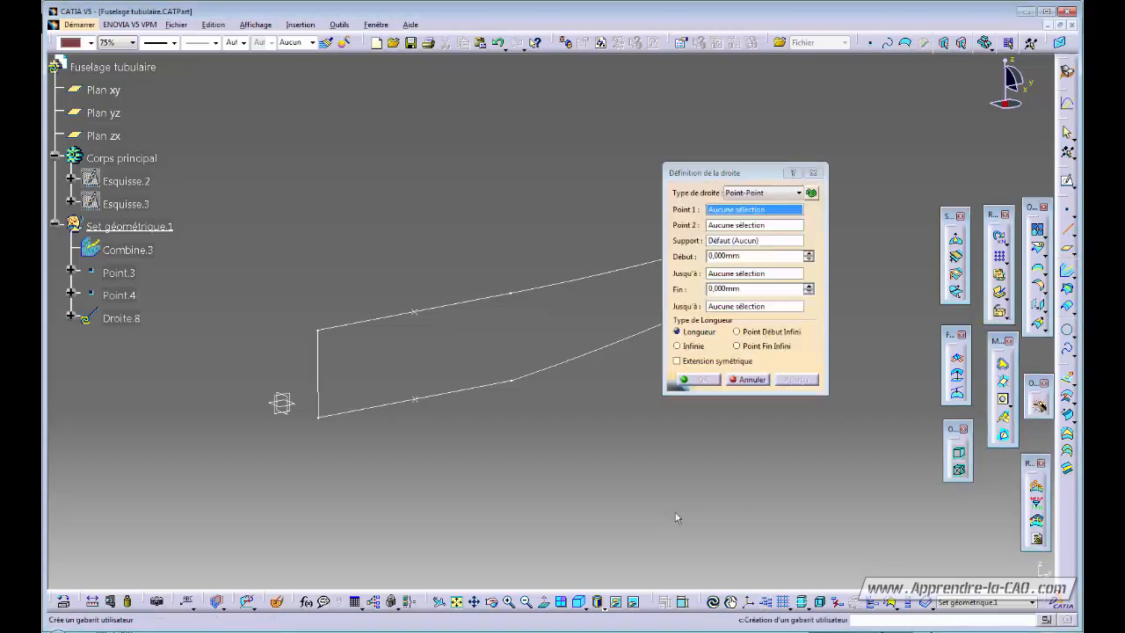
middle_click_drag(523, 526, 528, 508)
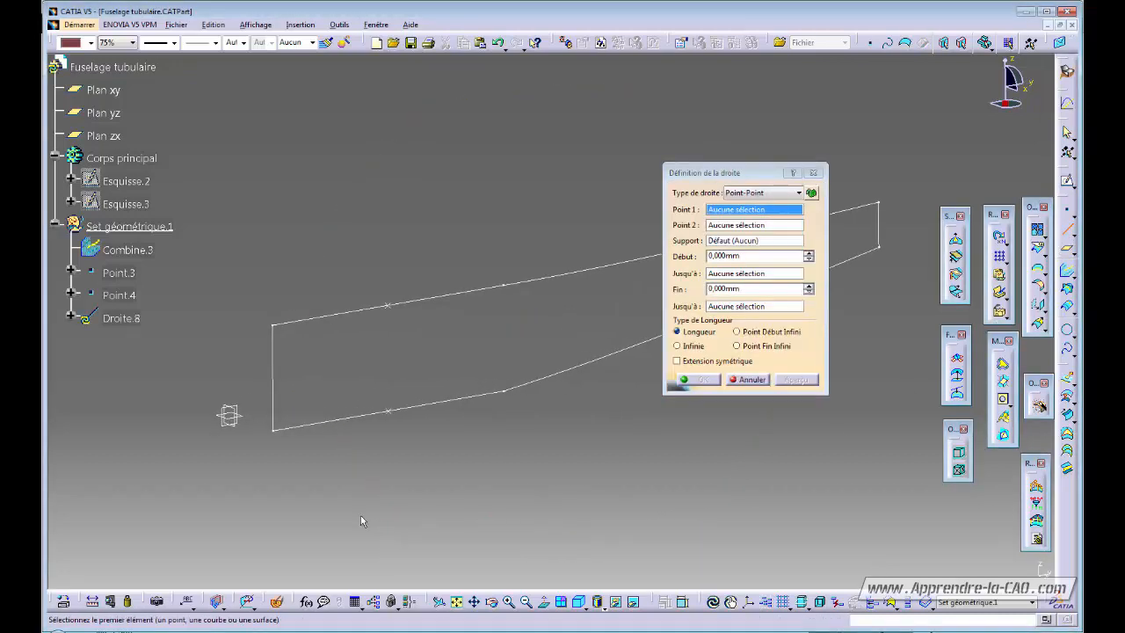
left_click(277, 329)
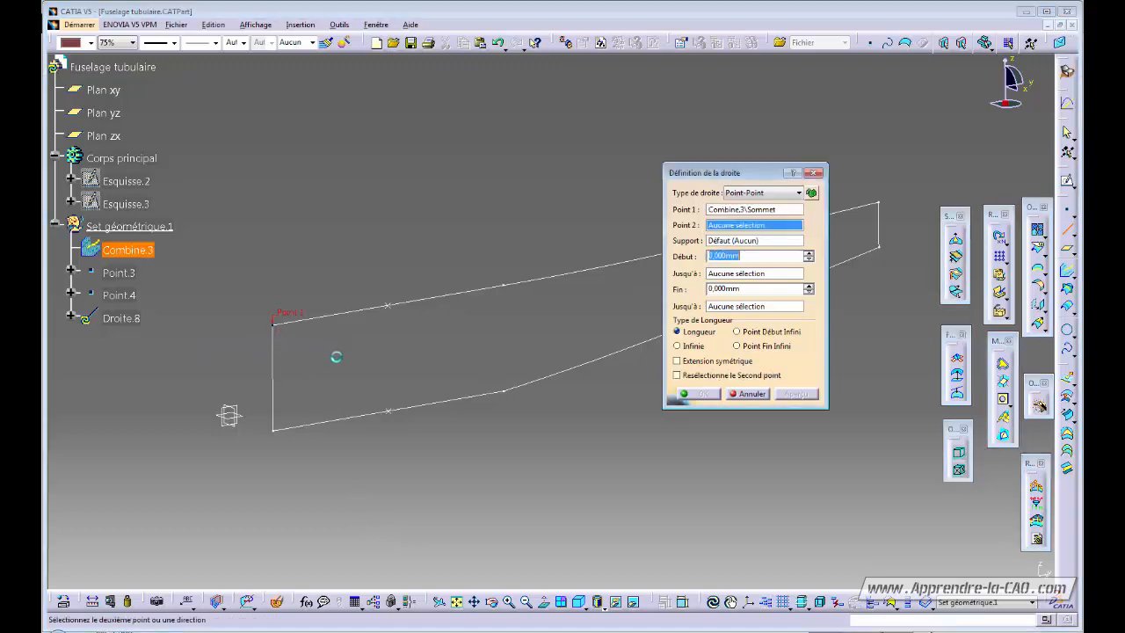
left_click(389, 420)
left_click(700, 394)
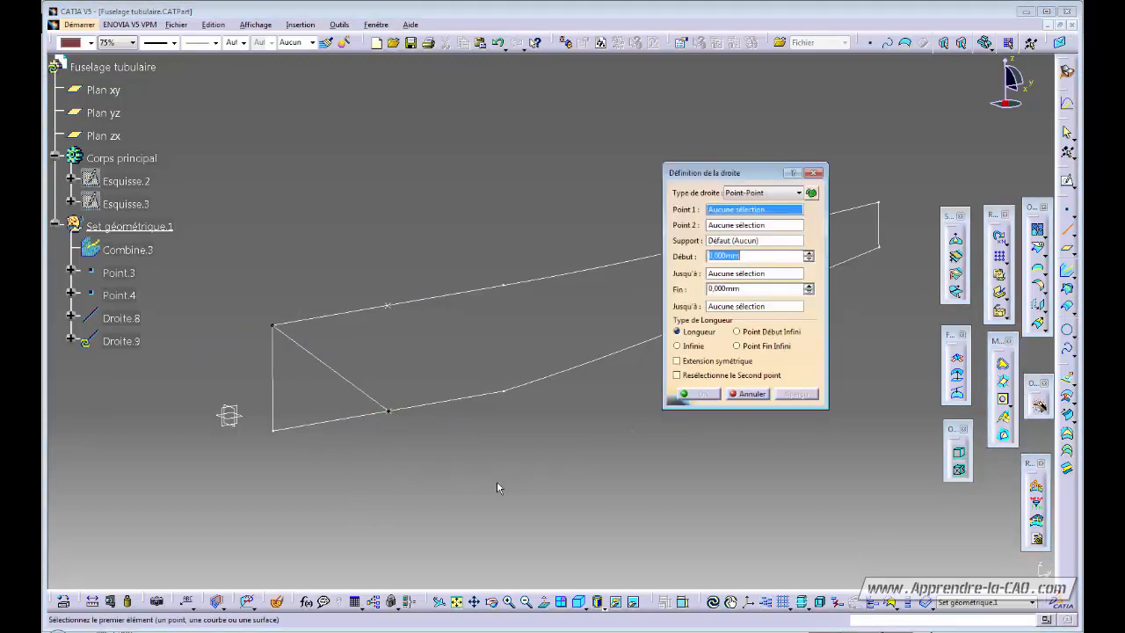
Step: Create Point-Point lines from Point.3 to Point.4 and from Point.3 to the upper vertex at the rear end of the straight front segment
left_click(390, 415)
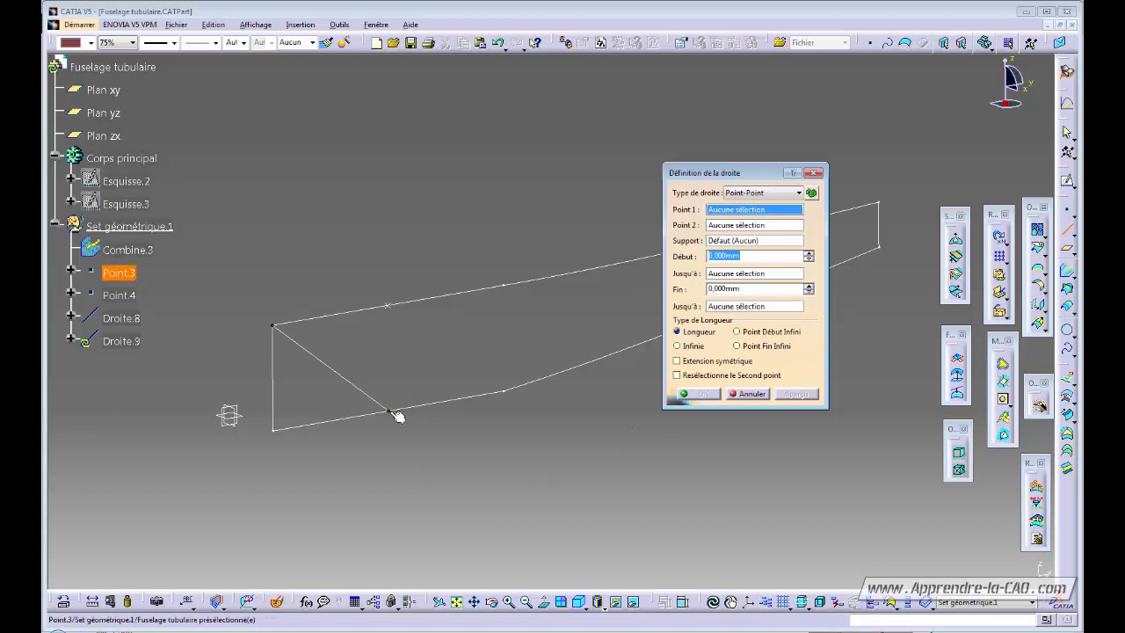
left_click(389, 308)
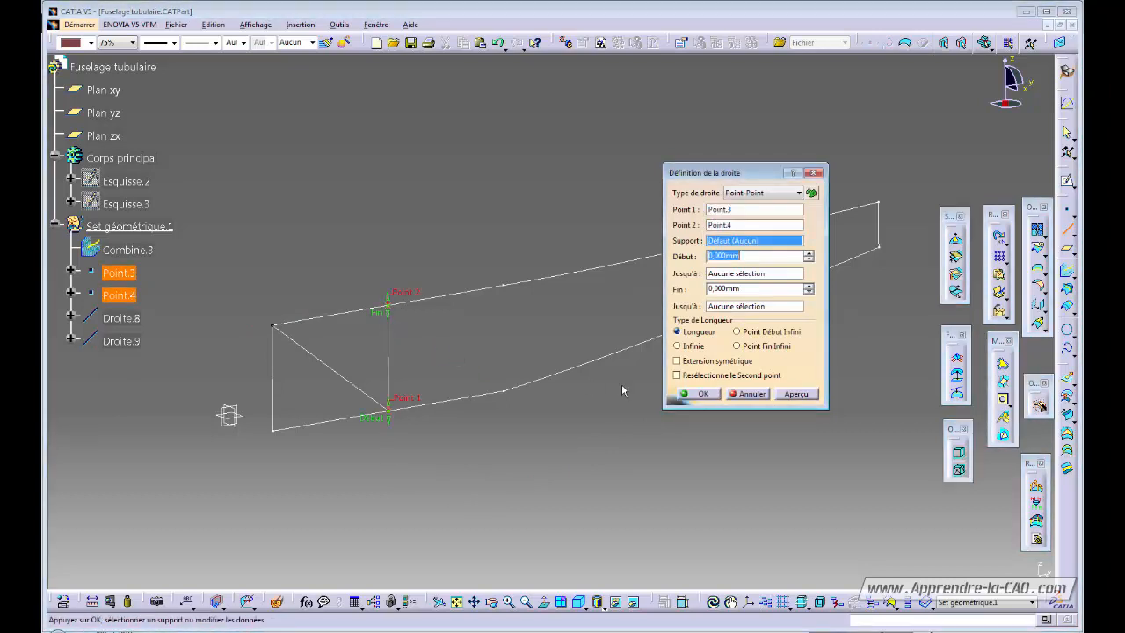
left_click(702, 394)
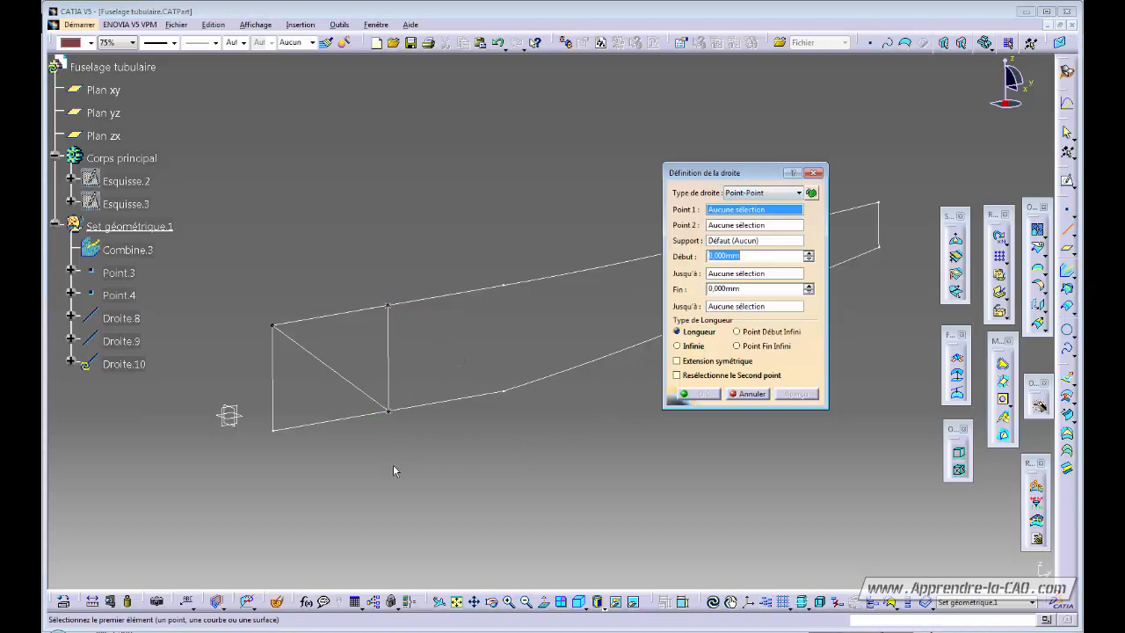
left_click(393, 410)
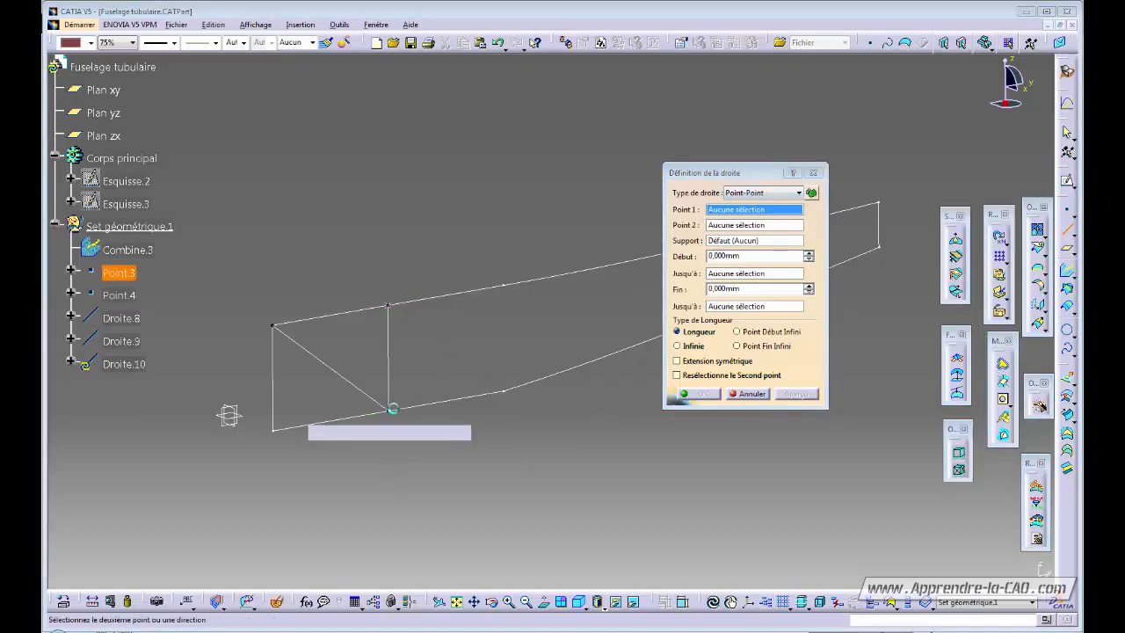
left_click(503, 285)
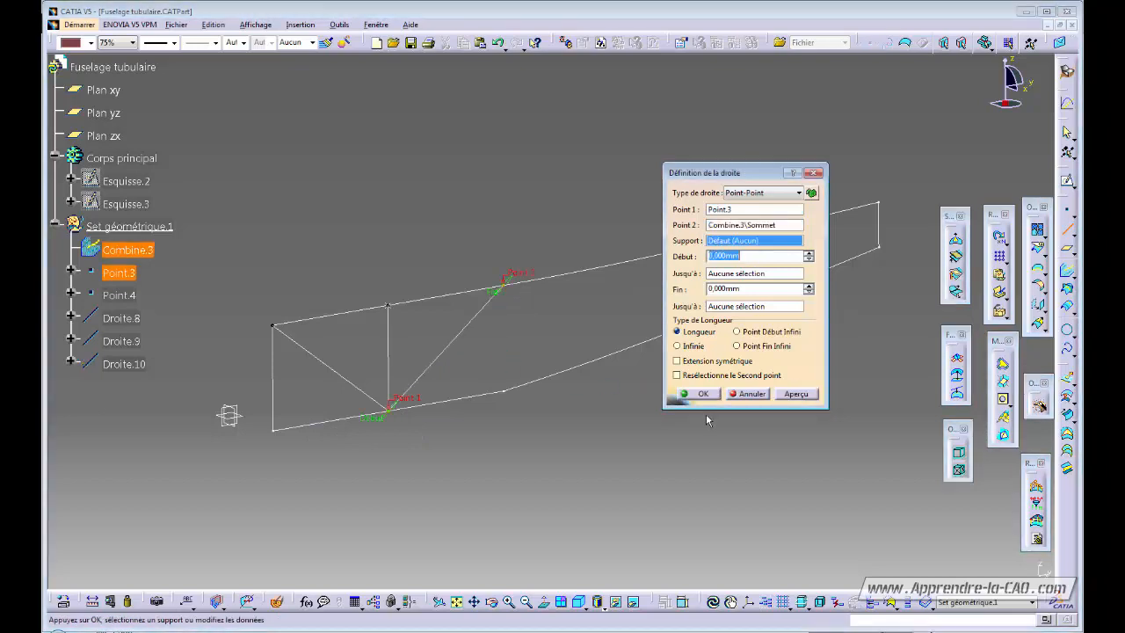
left_click(703, 395)
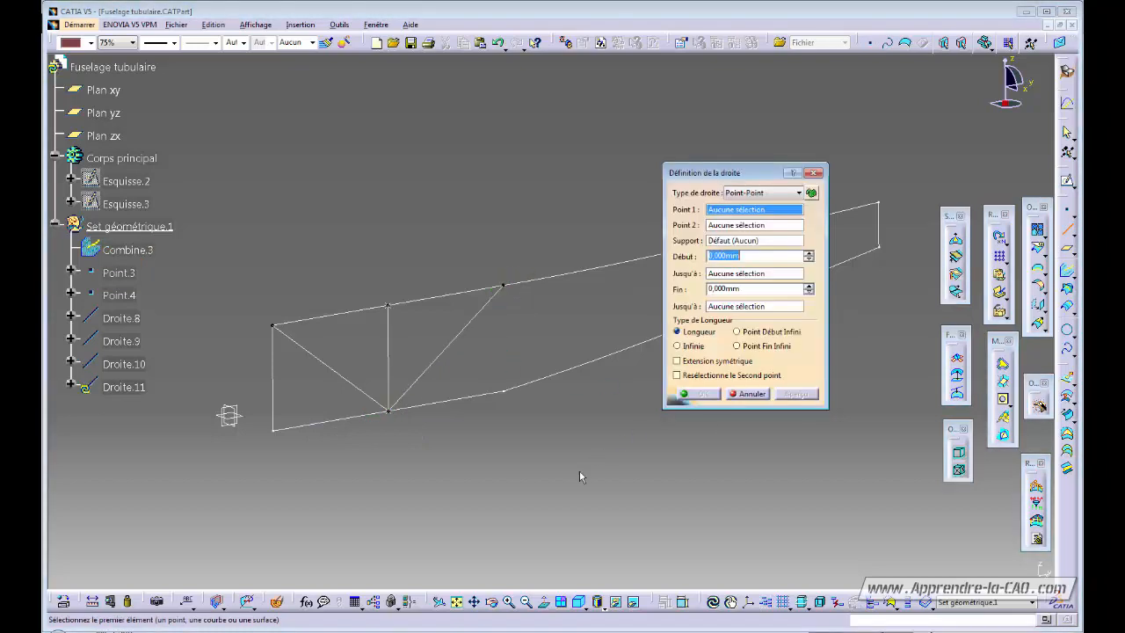
Step: Create a vertical Point-Point line joining the upper and lower vertices of Combine.3 at the rear end of the straight front section
left_click(504, 285)
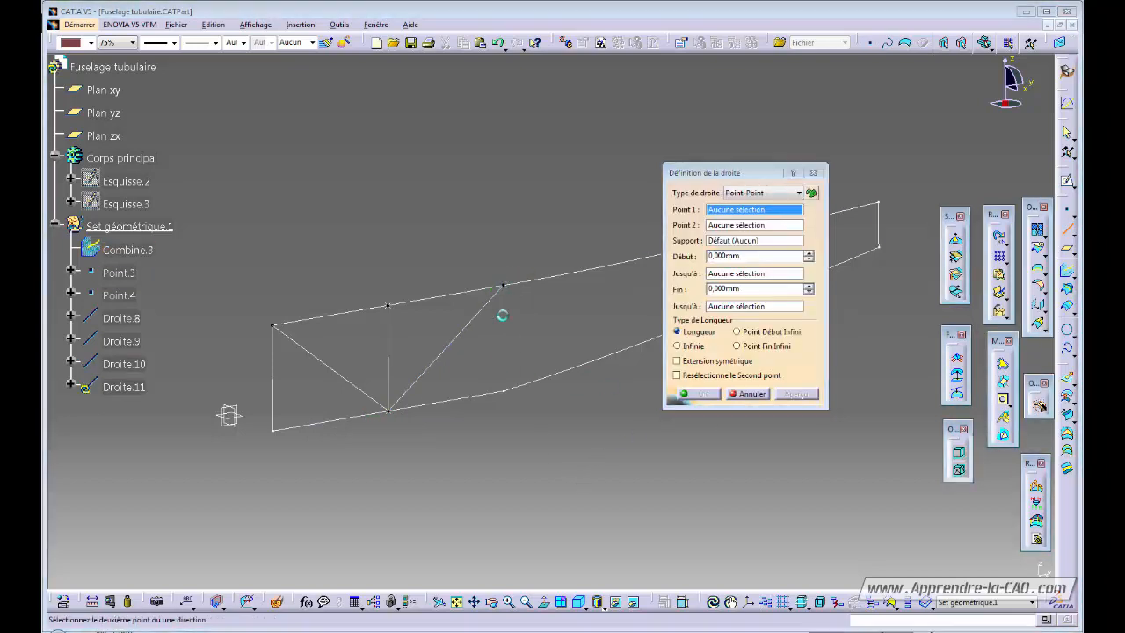
left_click(506, 393)
left_click(695, 395)
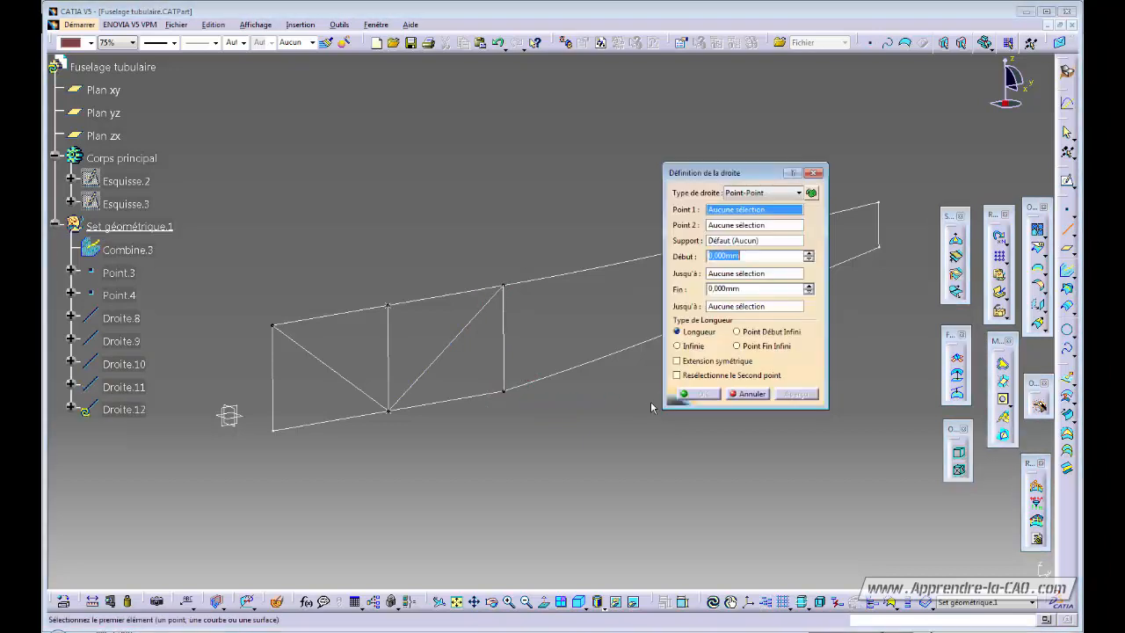
left_click(746, 394)
Step: Extract the lower rear curved edge of Combine.3 without propagation
mouse_move(492, 360)
middle_mouse_down()
mouse_move(628, 395)
mouse_move(690, 361)
mouse_move(618, 407)
mouse_move(442, 361)
mouse_move(515, 384)
mouse_move(557, 368)
mouse_move(610, 278)
middle_mouse_up()
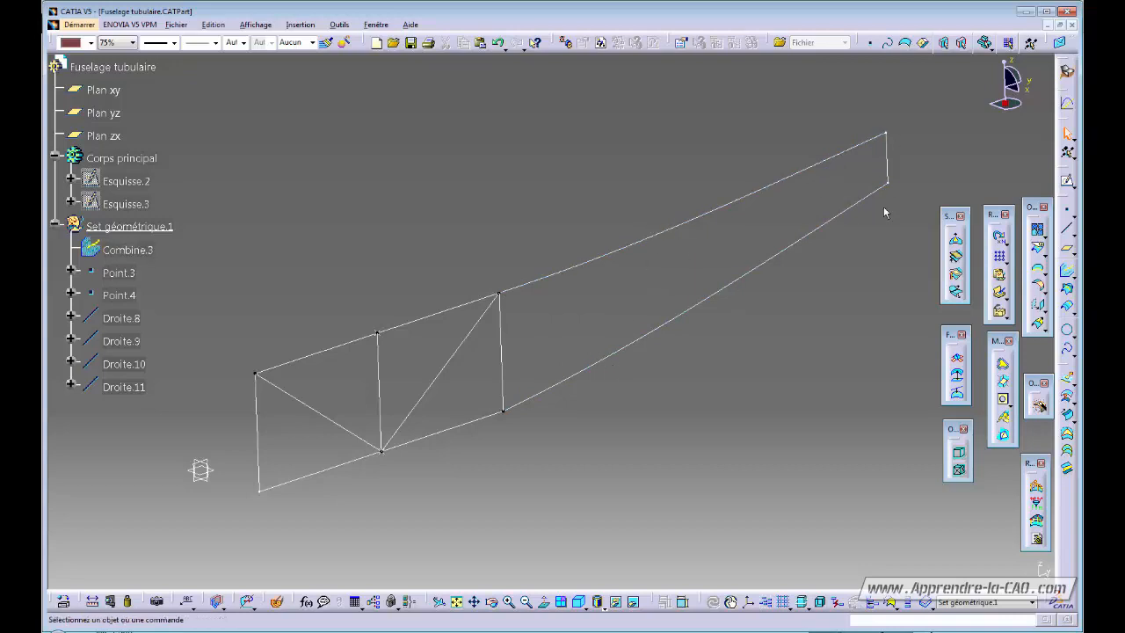
middle_click_drag(885, 212, 671, 380)
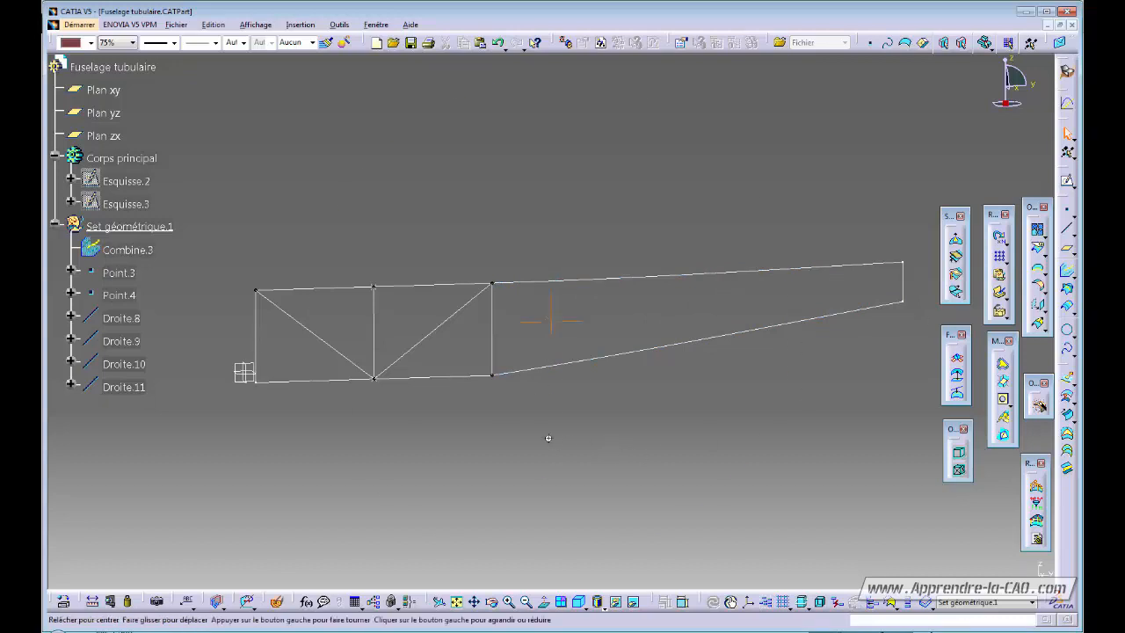
middle_click_drag(547, 439, 700, 443)
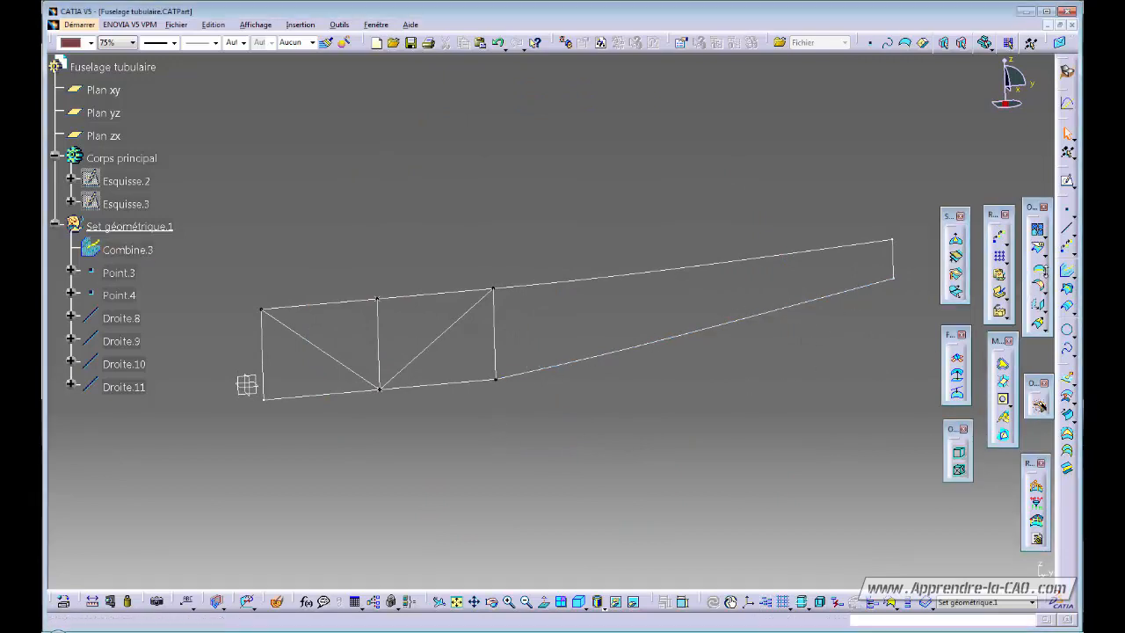
left_click(1045, 276)
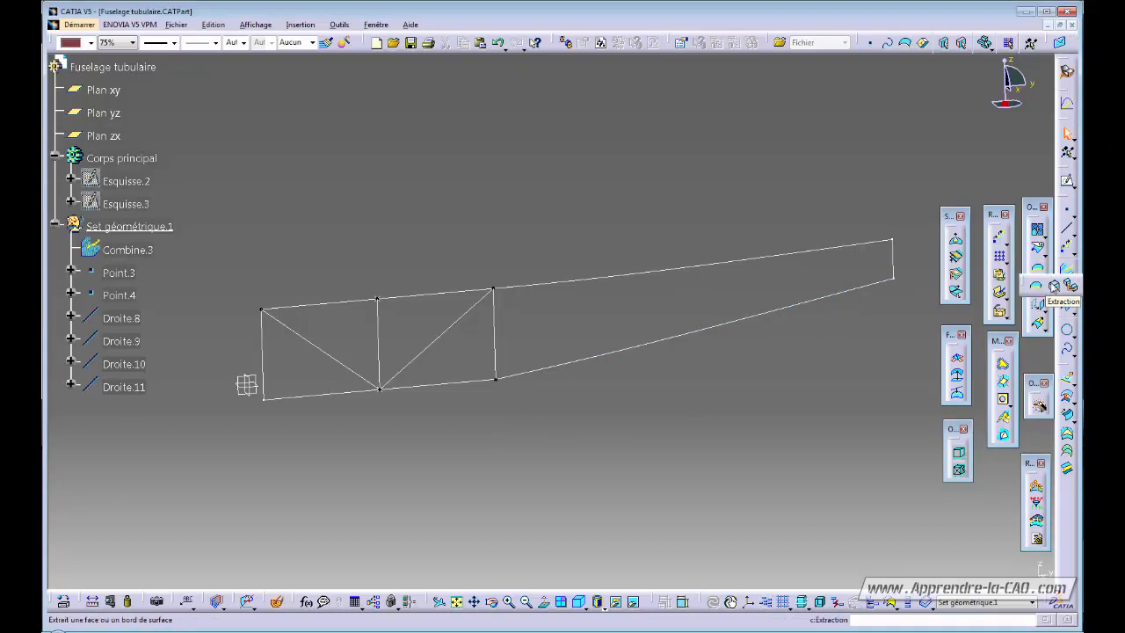
left_click(714, 325)
left_click(699, 519)
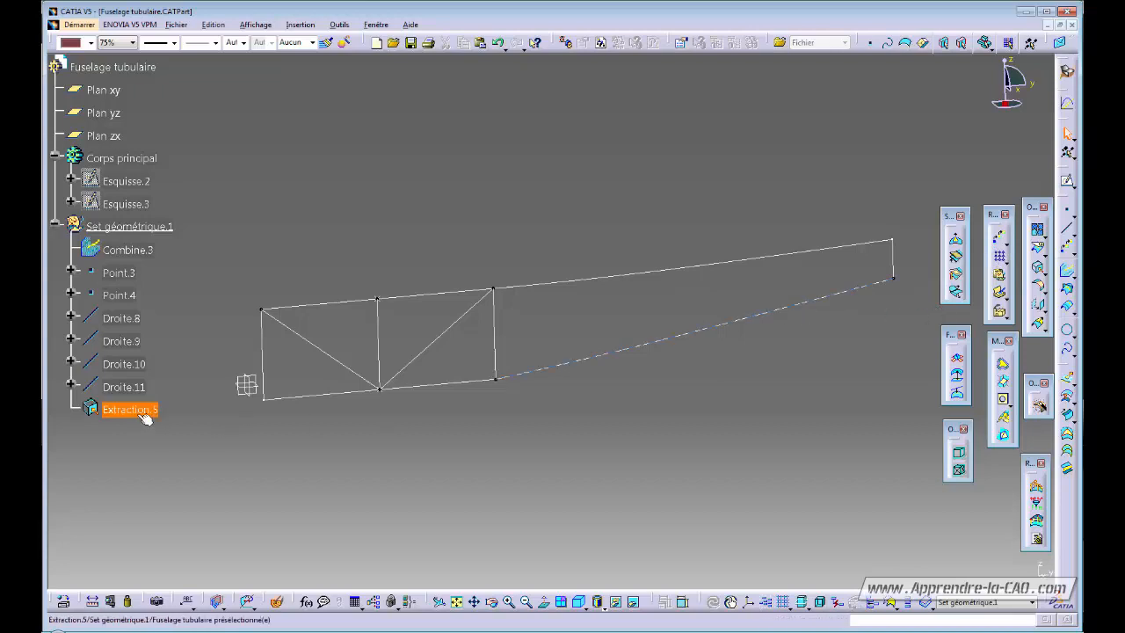
Step: Start a points and planes repetition, and hide Combine.3 and the vertical line Droite.11 to isolate the extracted lower rear edge
left_click(1067, 247)
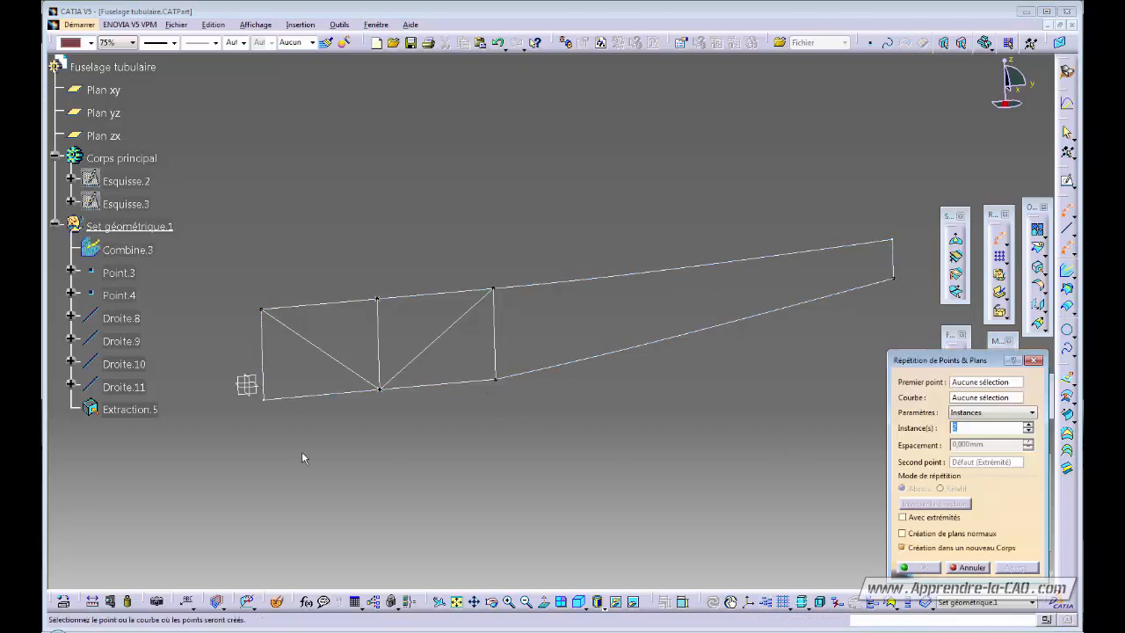
right_click(134, 252)
left_click(176, 288)
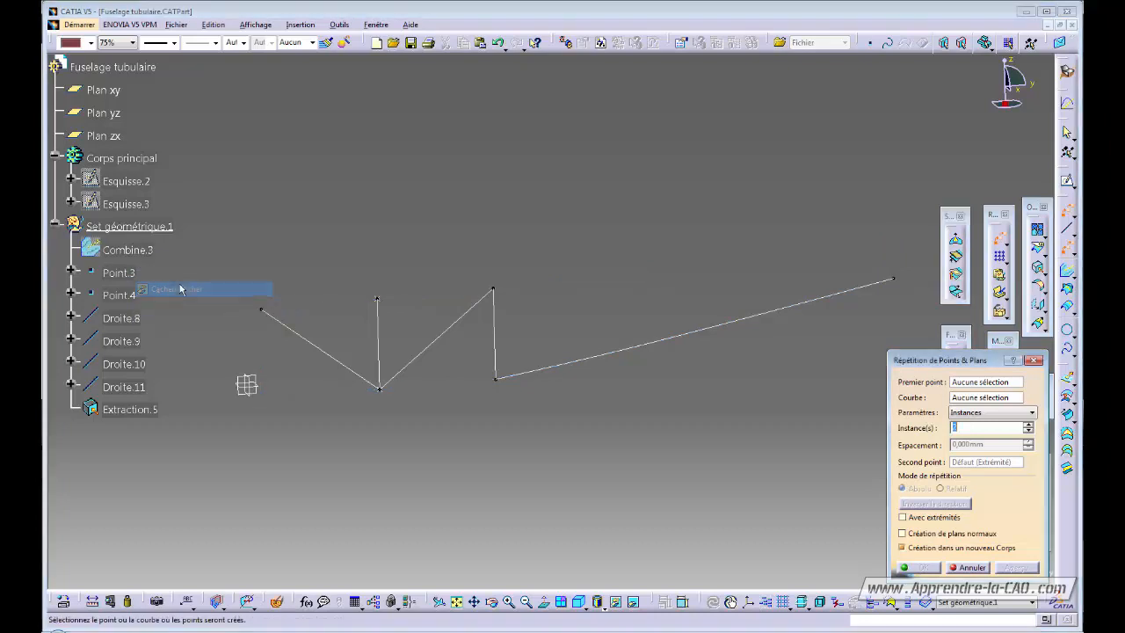
right_click(496, 343)
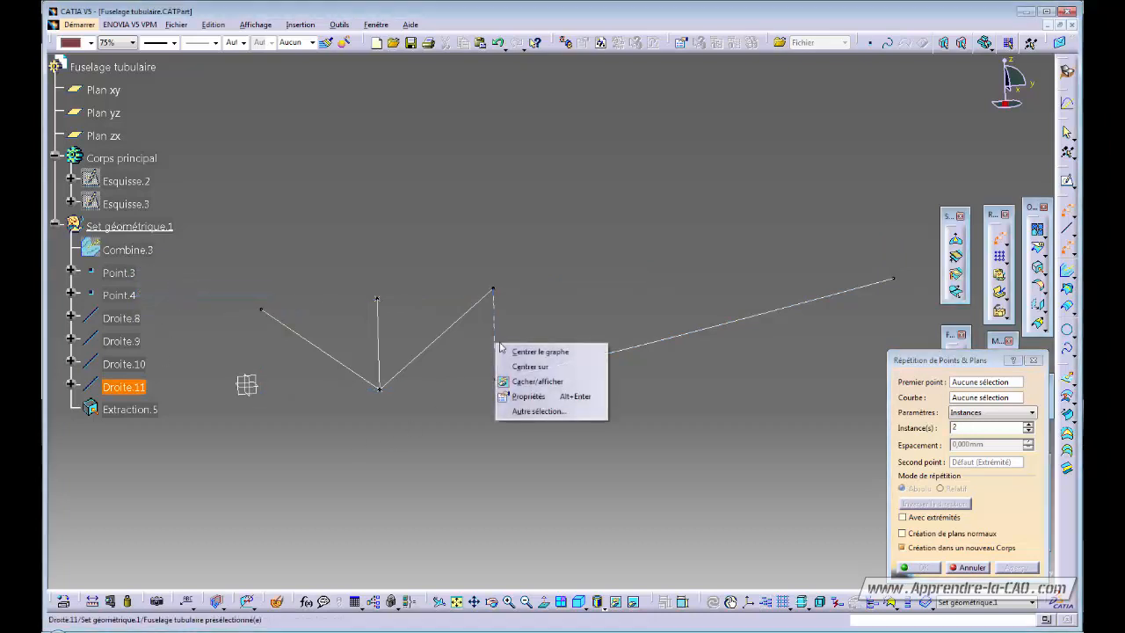
left_click(531, 383)
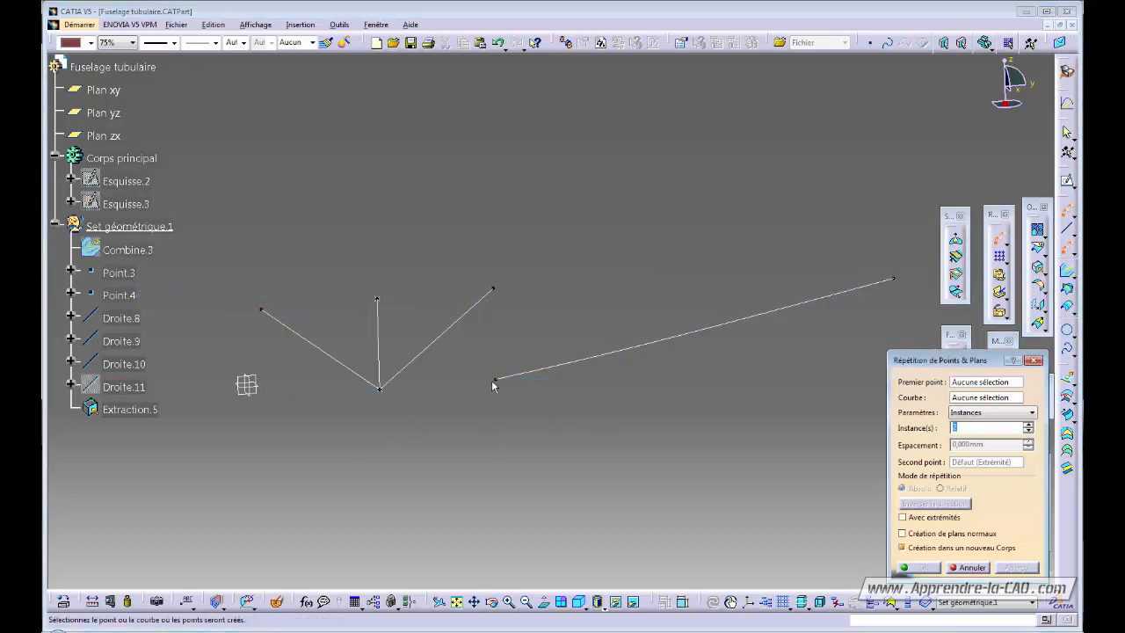
Step: Set the repetition's first point by creating an extremity point at the front end of Extraction.5
left_click(963, 383)
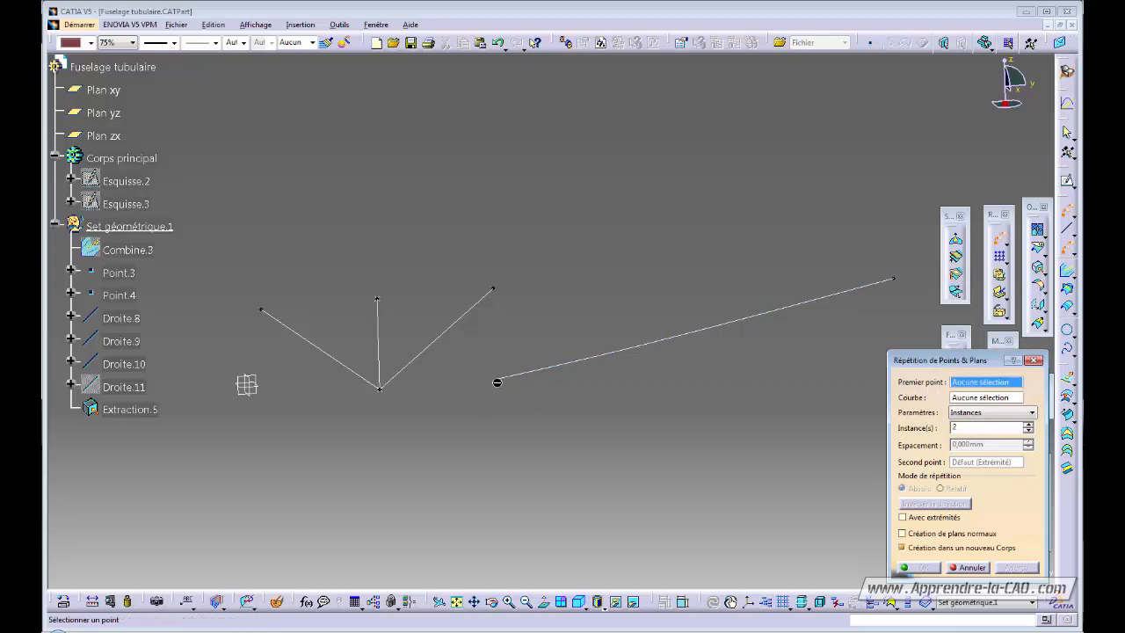
right_click(963, 384)
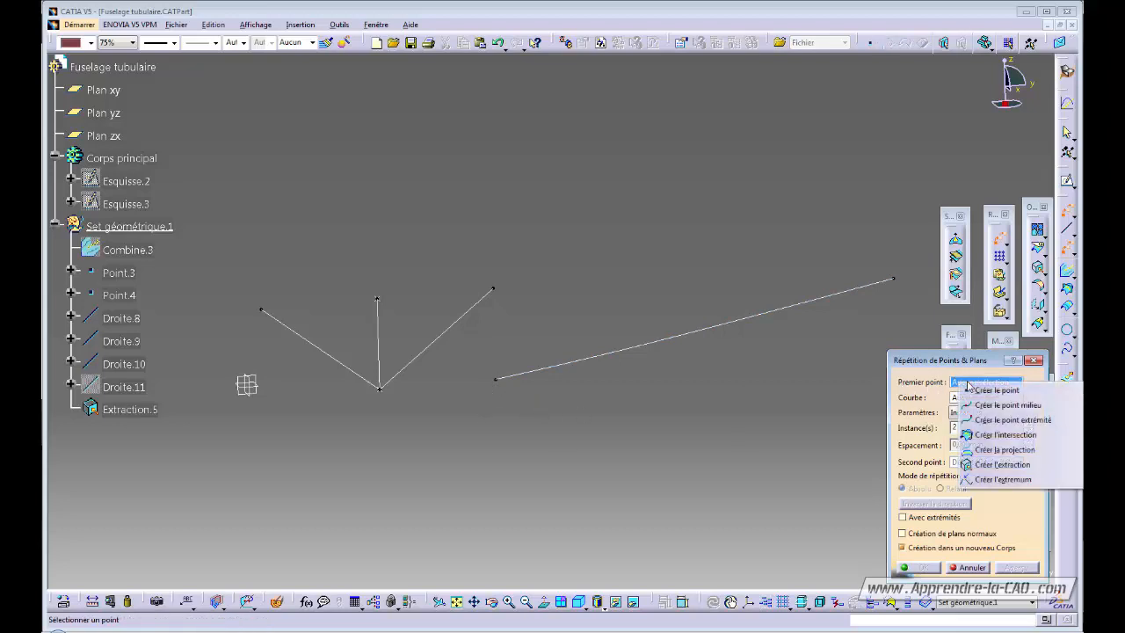
left_click(995, 420)
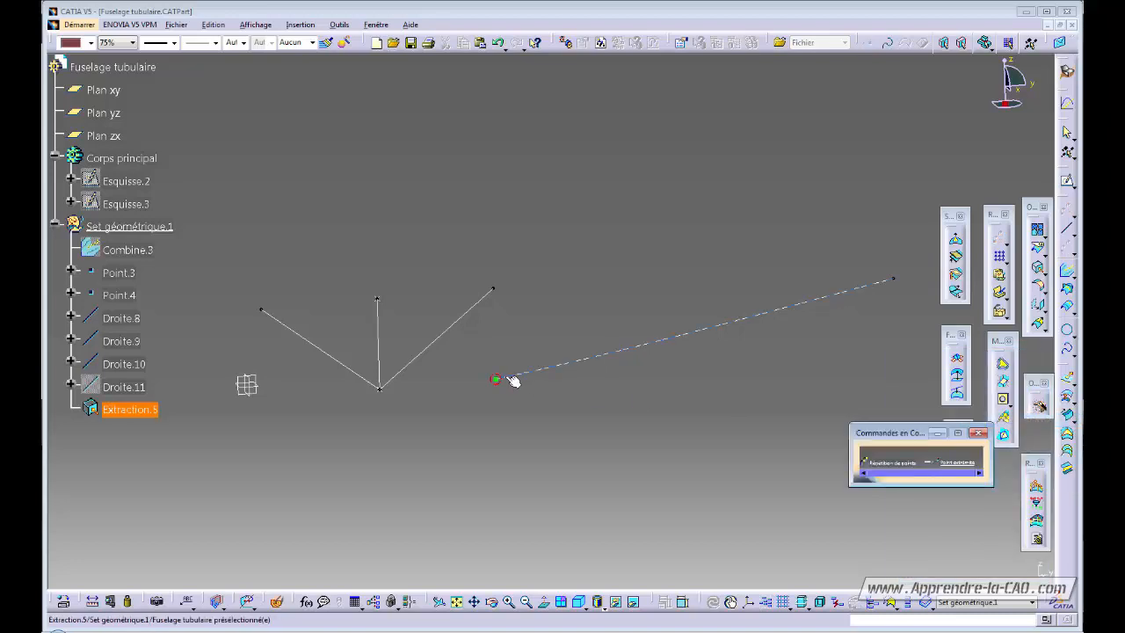
left_click(502, 376)
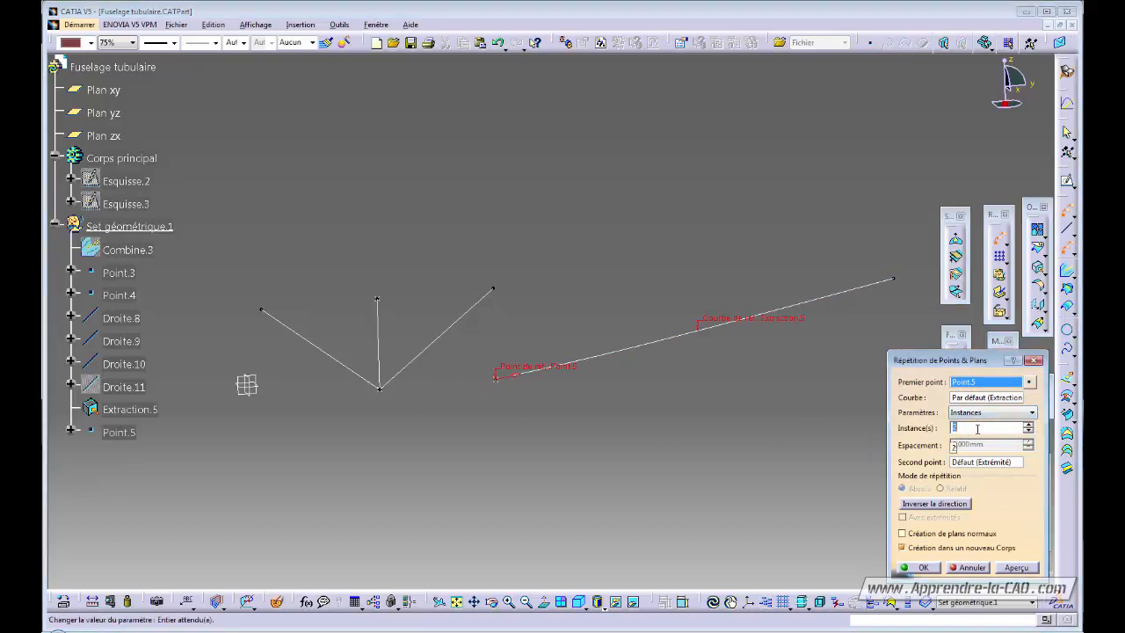
Step: Repeat points along Extraction.5 with 3 instances, without normal planes and without creating a new body
left_click(984, 397)
left_click(691, 334)
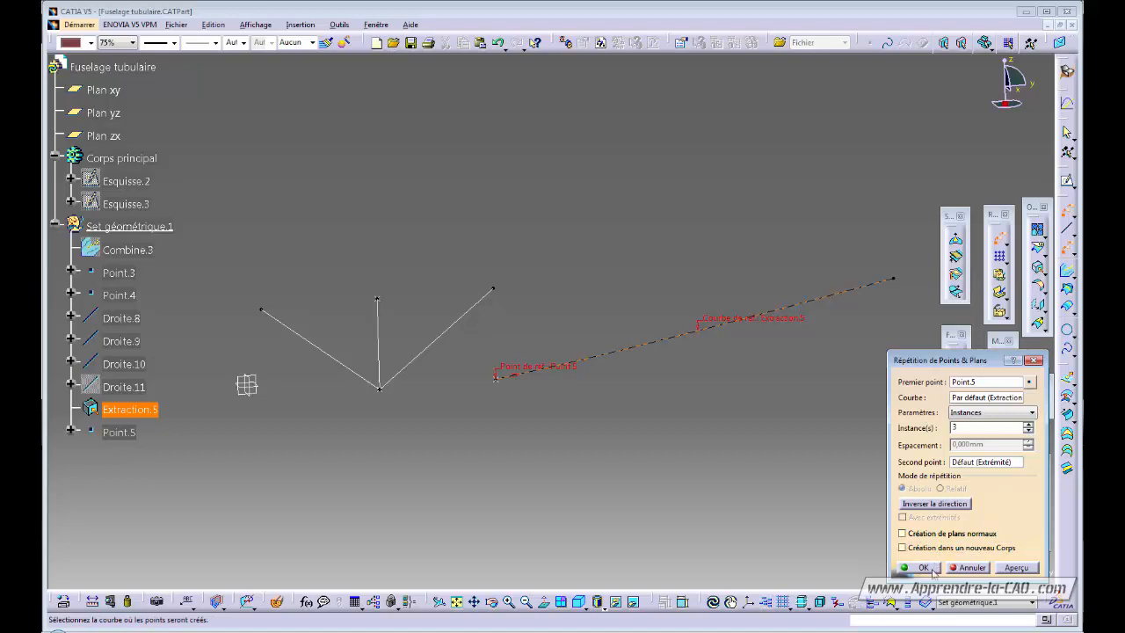
left_click(1015, 568)
left_click(918, 568)
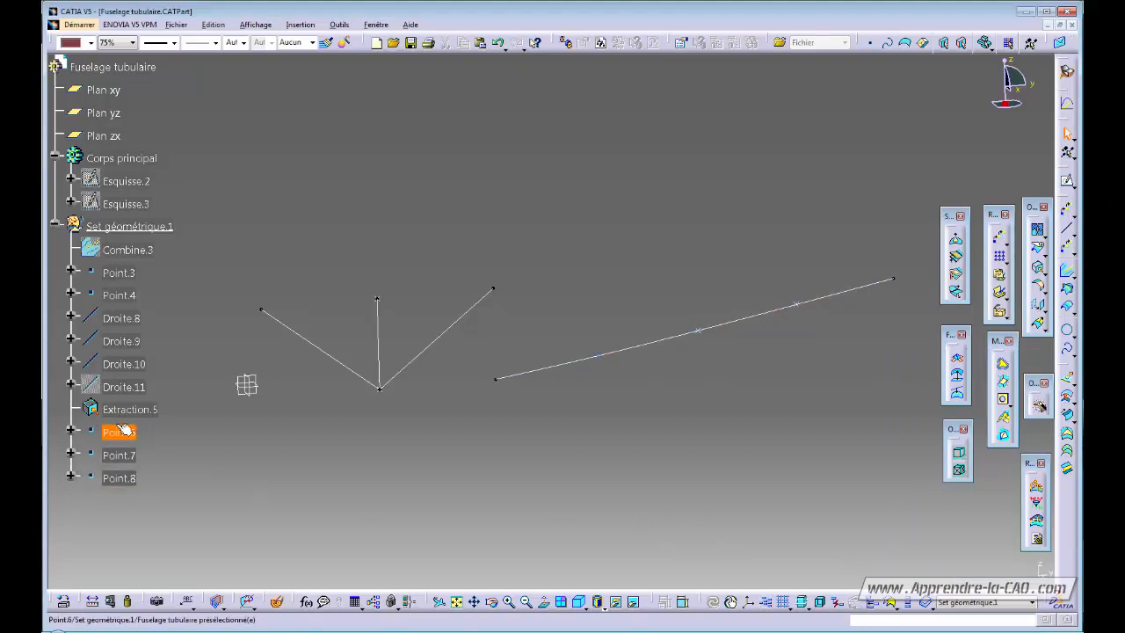
Step: Show Combine.3 again and extract its upper rear edge without propagation
left_click(129, 251)
key("space")
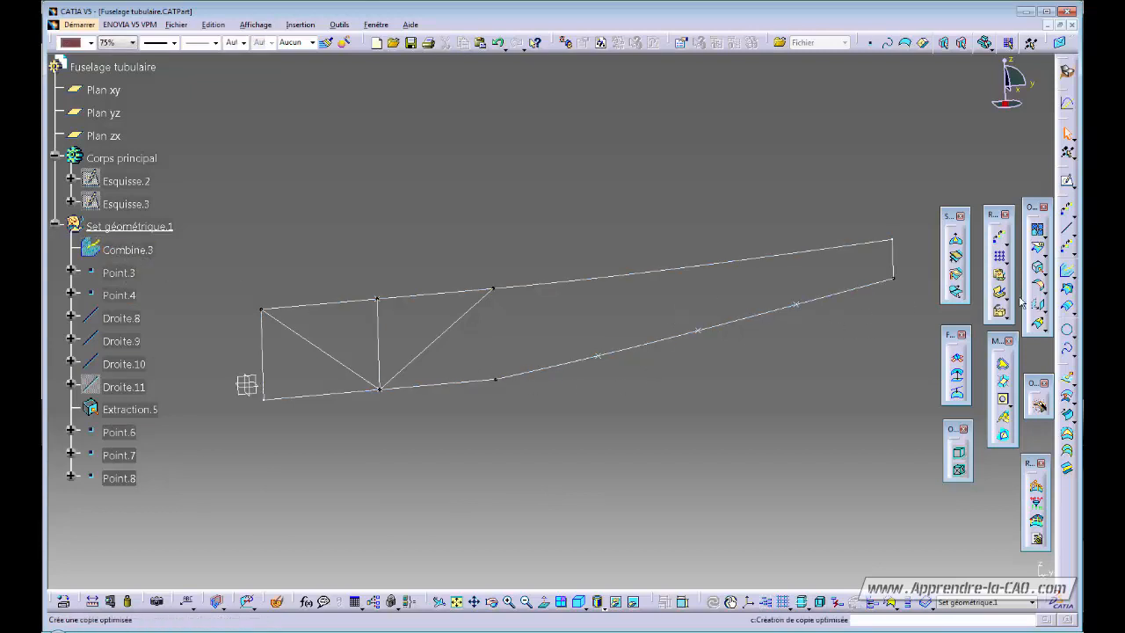
left_click(1037, 268)
left_click(655, 276)
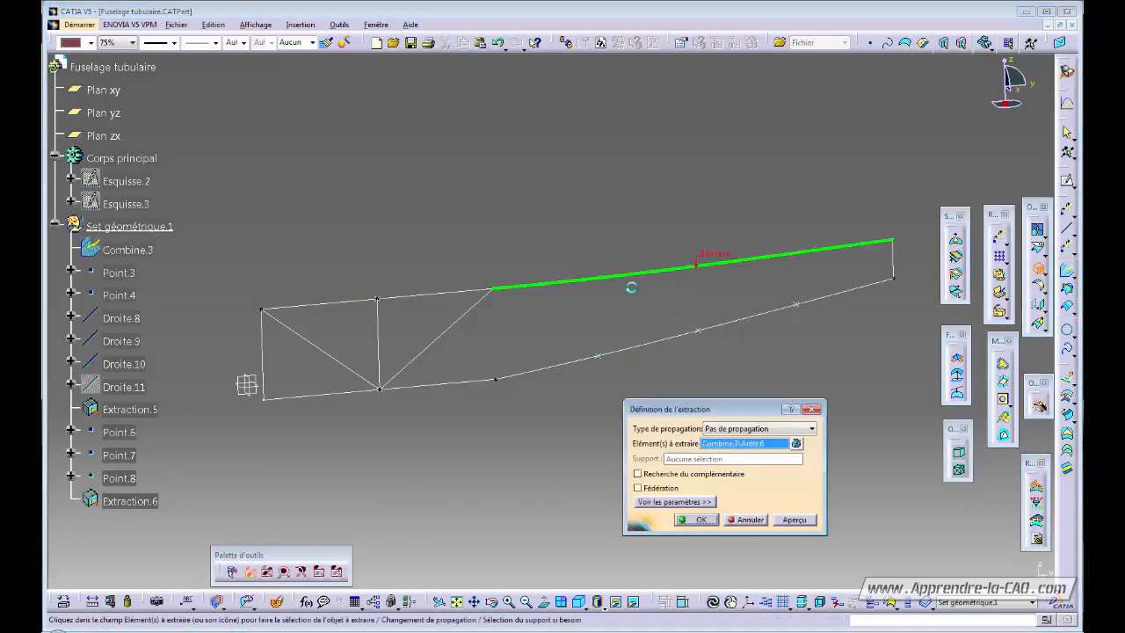
left_click(700, 519)
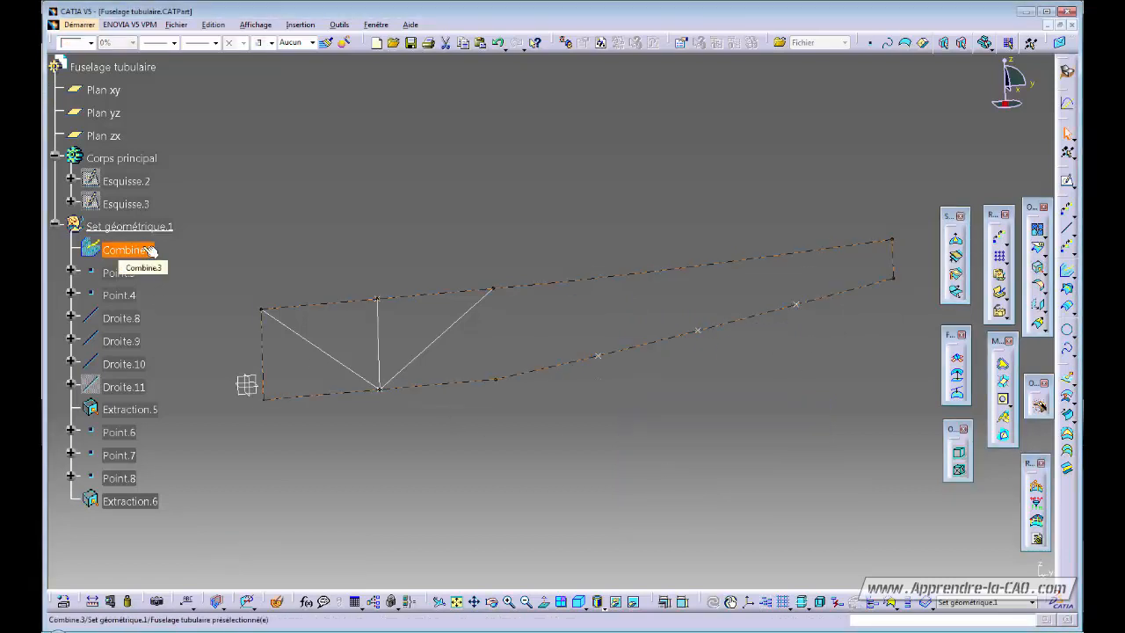
Step: Hide Combine.3 and the diagonal line Droite.10 to isolate the two extracted rear edges
left_click(473, 320)
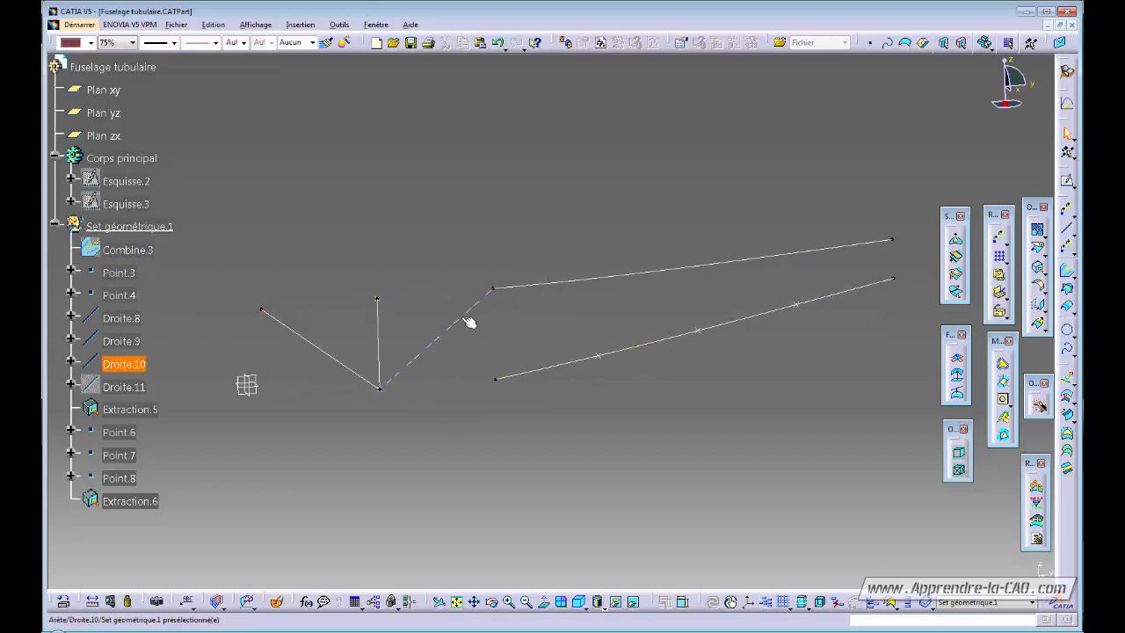
key("space")
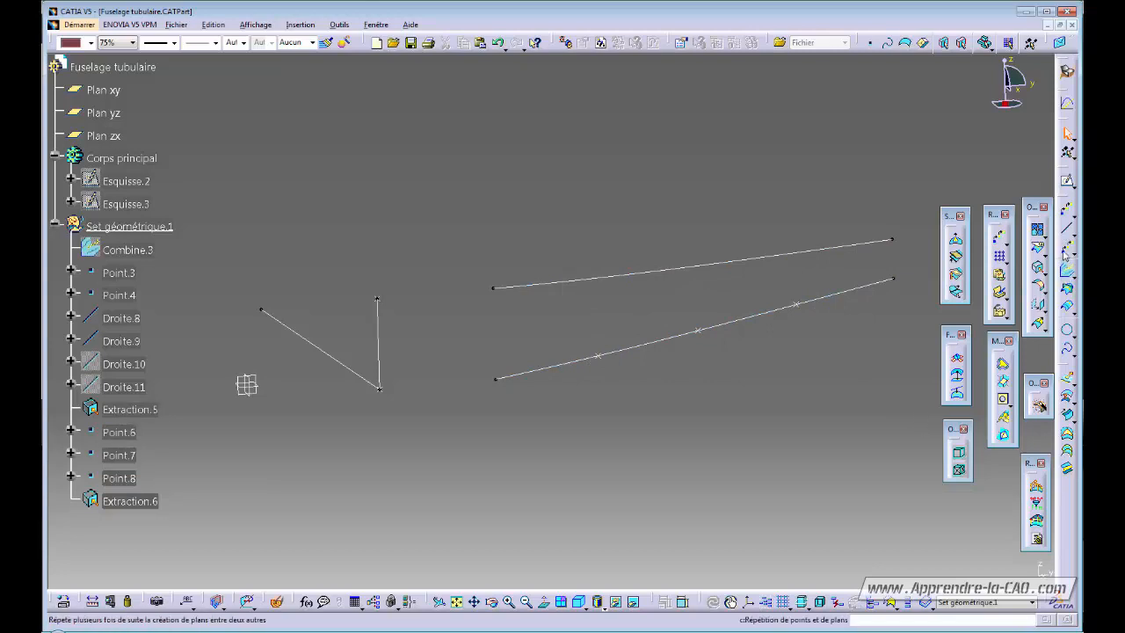
middle_click_drag(744, 381, 547, 313)
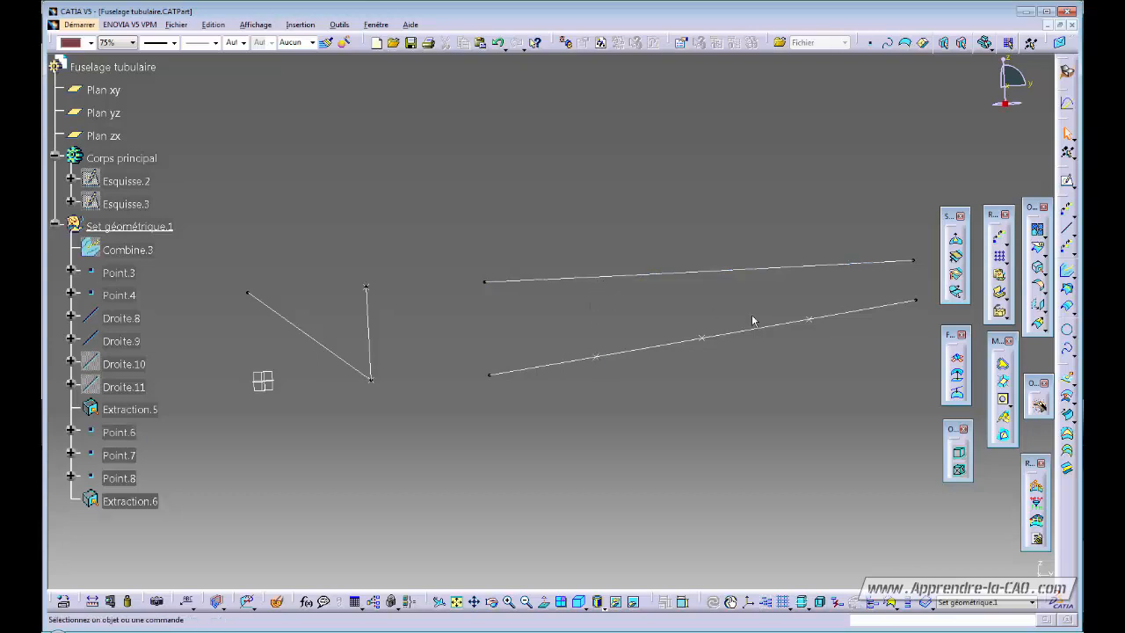
middle_click_drag(719, 371, 748, 384)
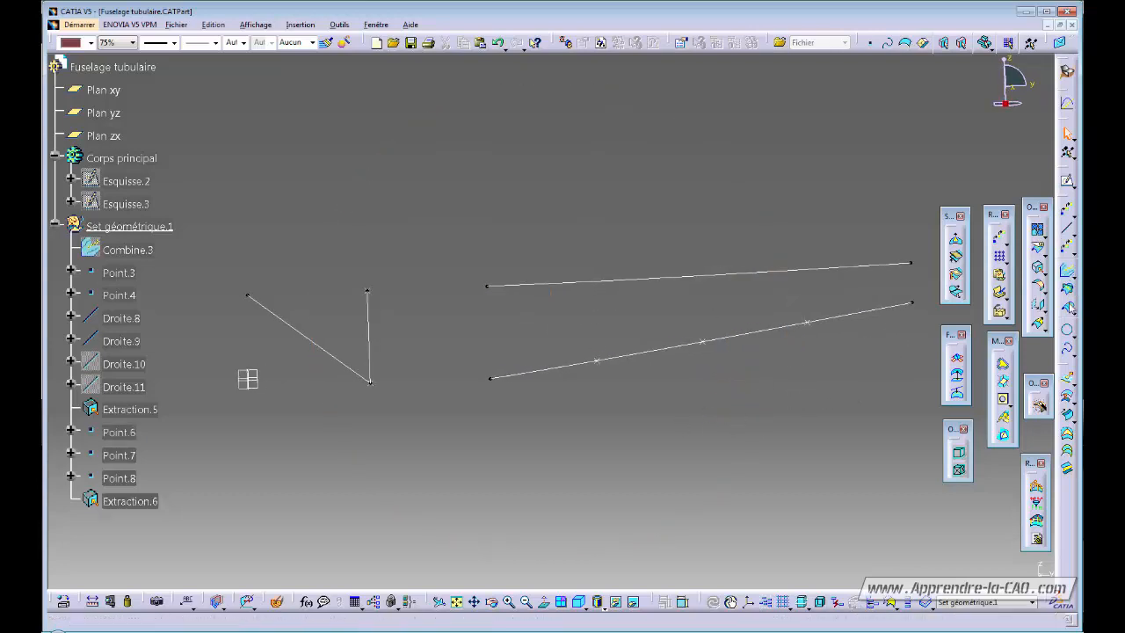
Step: Project Point.6 onto the upper rear edge Extraction.6 along a direction, using the Z component
left_click(1073, 290)
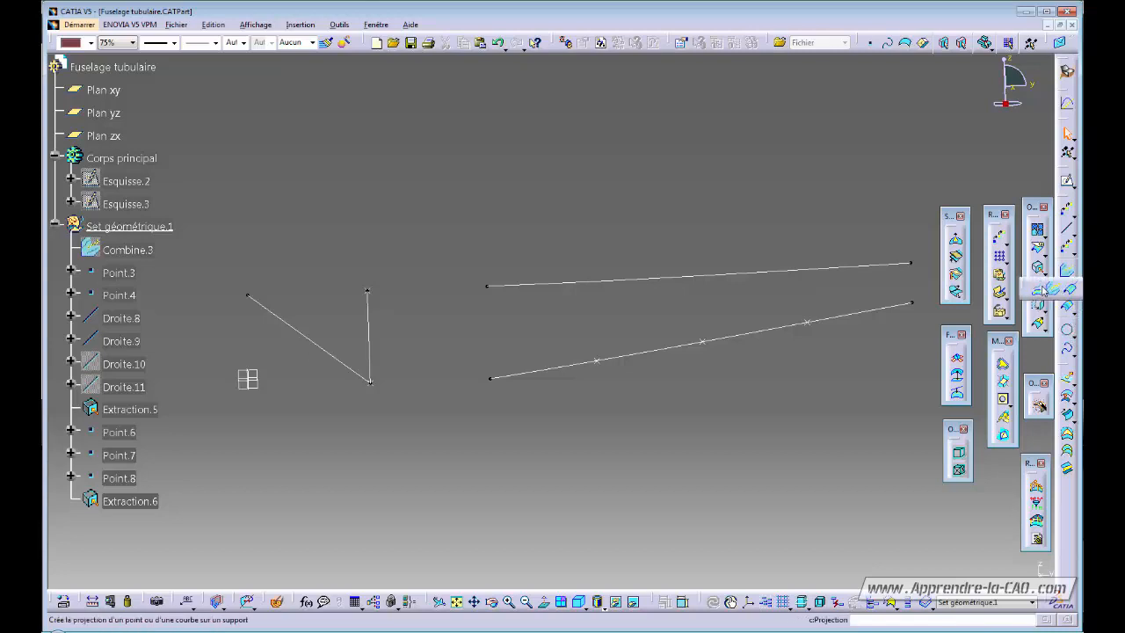
left_click(1038, 294)
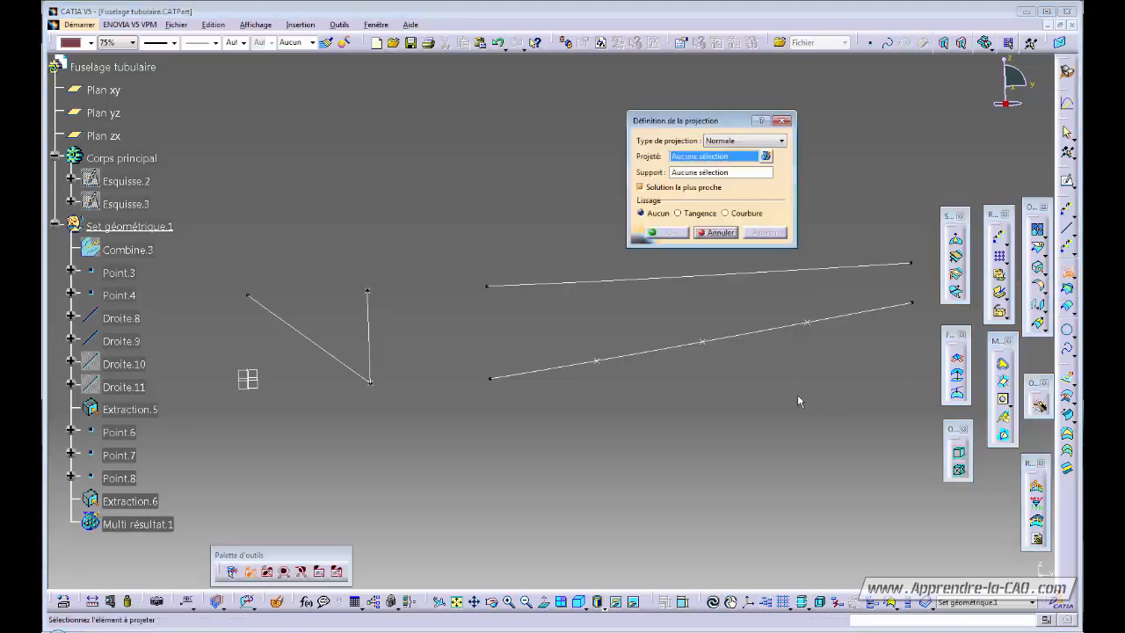
left_click(601, 363)
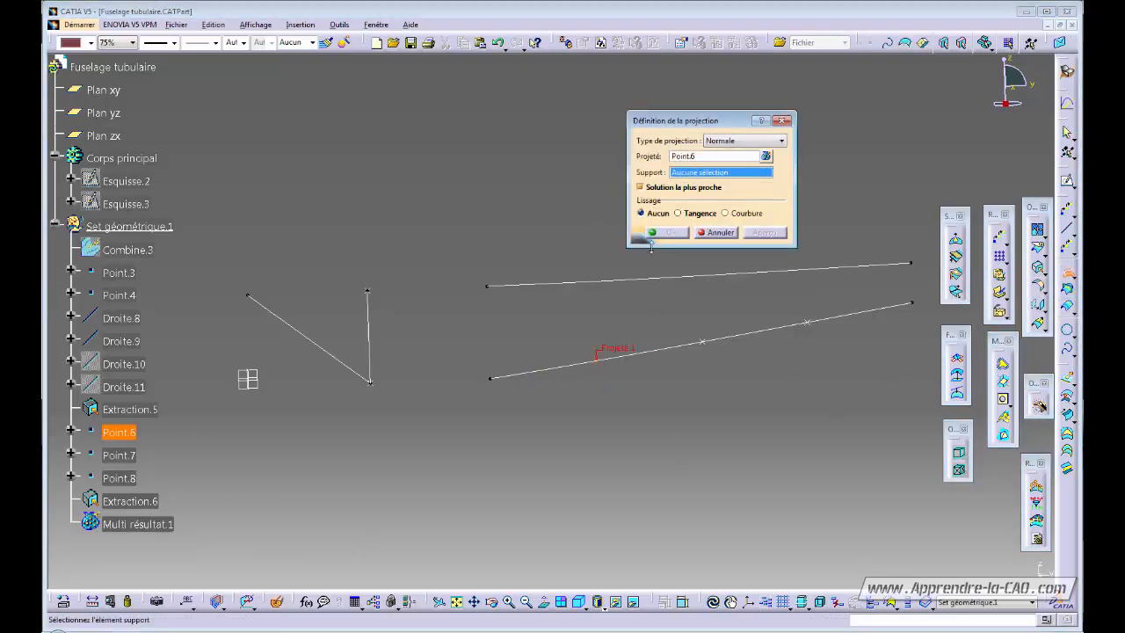
left_click(618, 278)
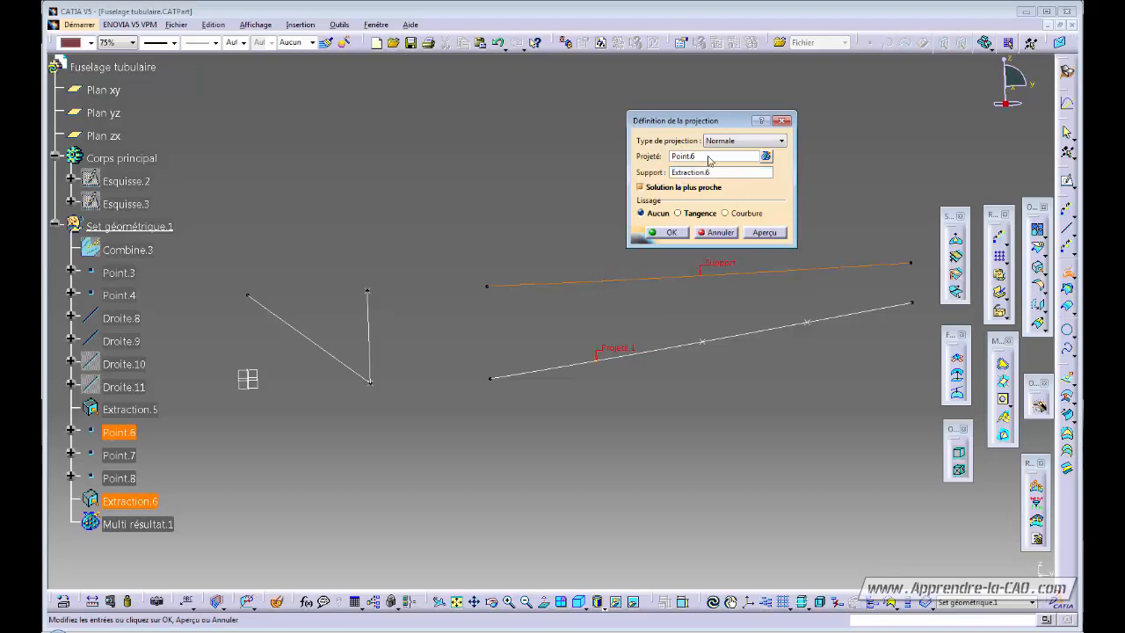
left_click(778, 142)
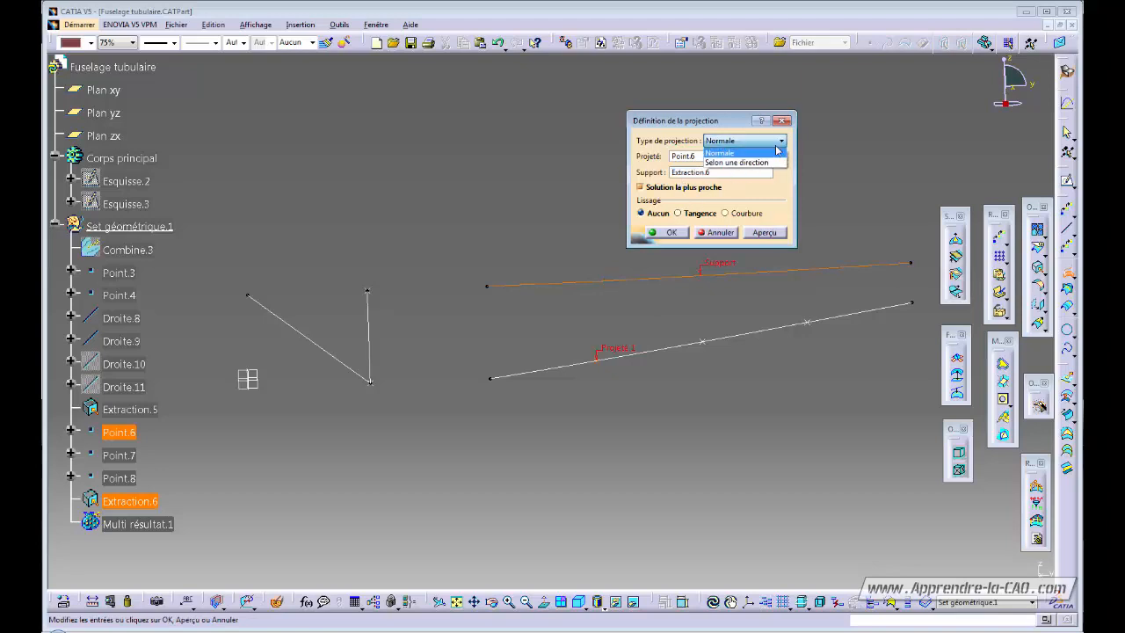
left_click(735, 163)
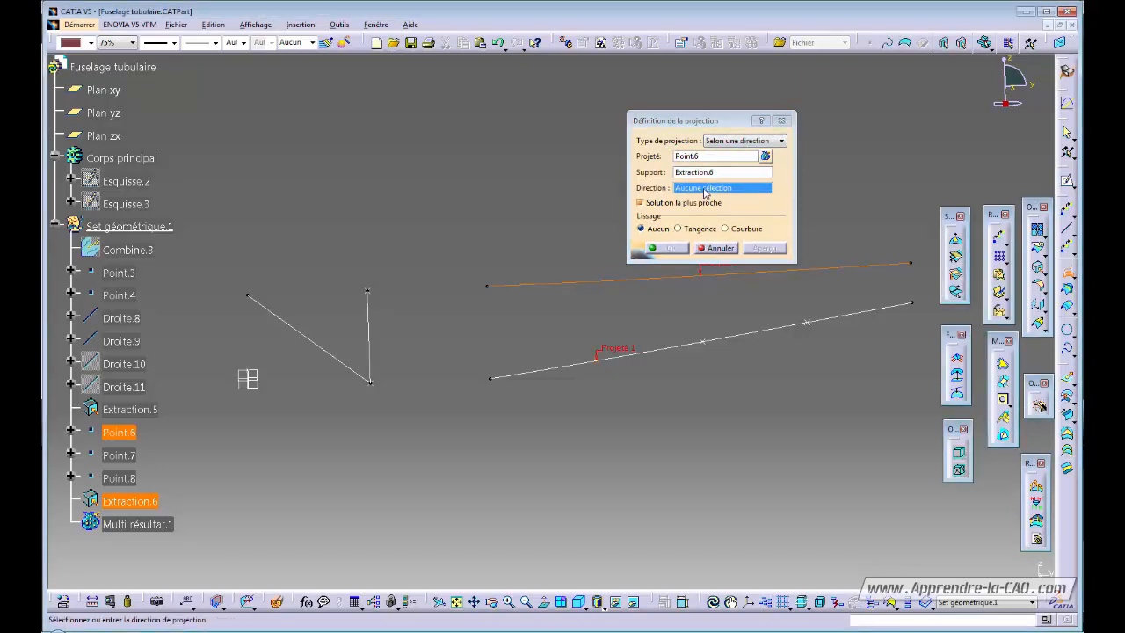
right_click(704, 194)
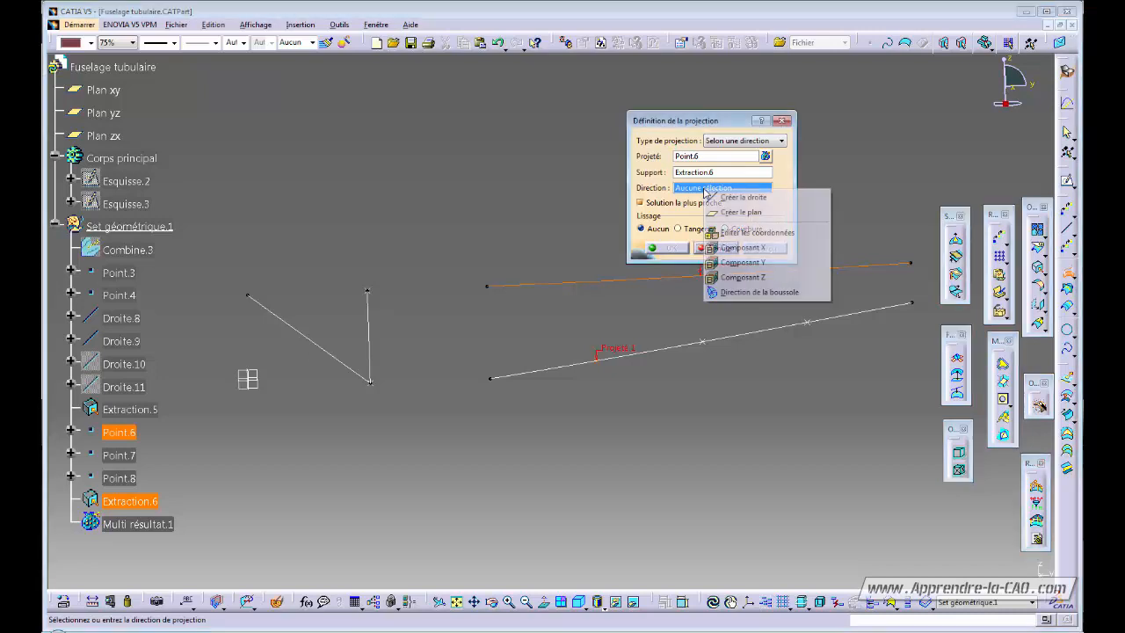
left_click(745, 280)
left_click(669, 249)
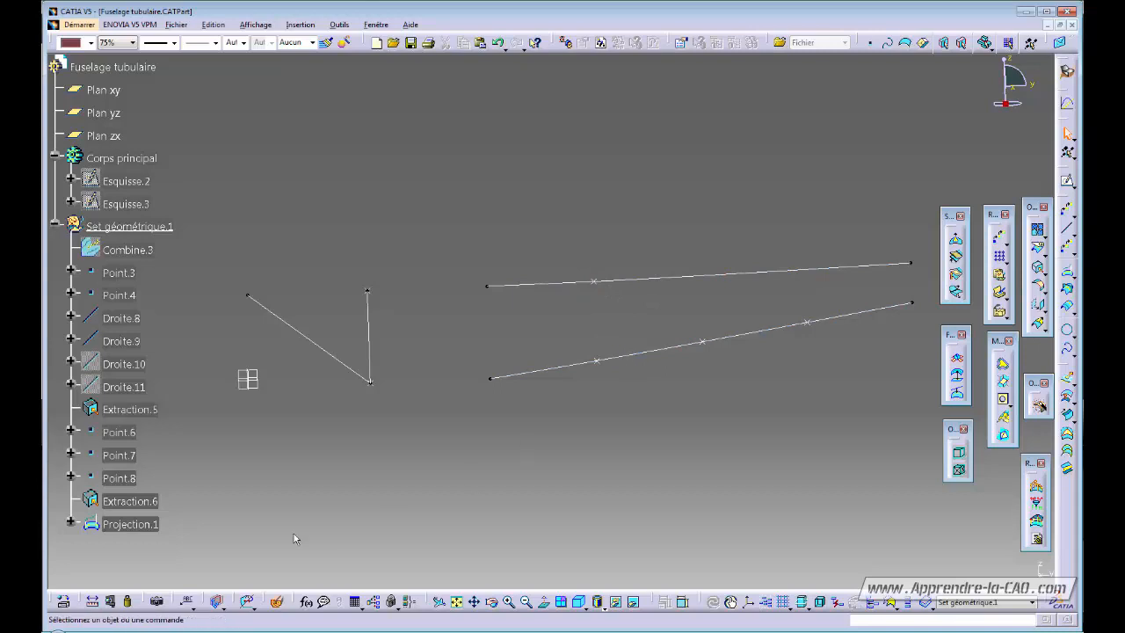
Step: Duplicate Projection.1 within Set géométrique.1 and redefine the copy to project Point.7 onto Extraction.6
left_click(161, 528)
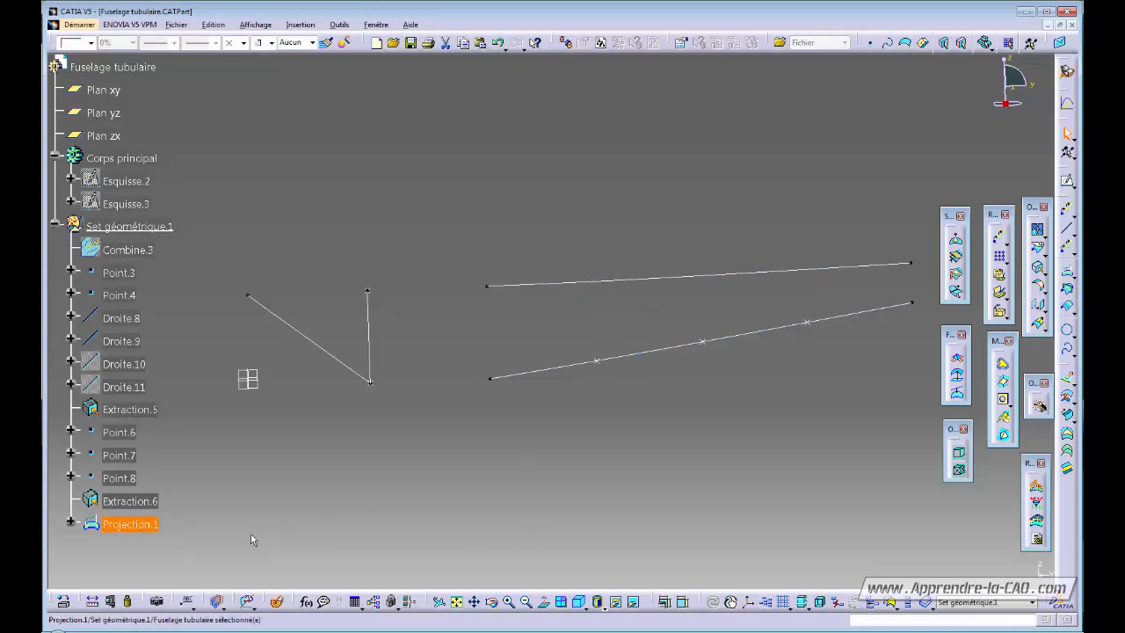
left_click(129, 225)
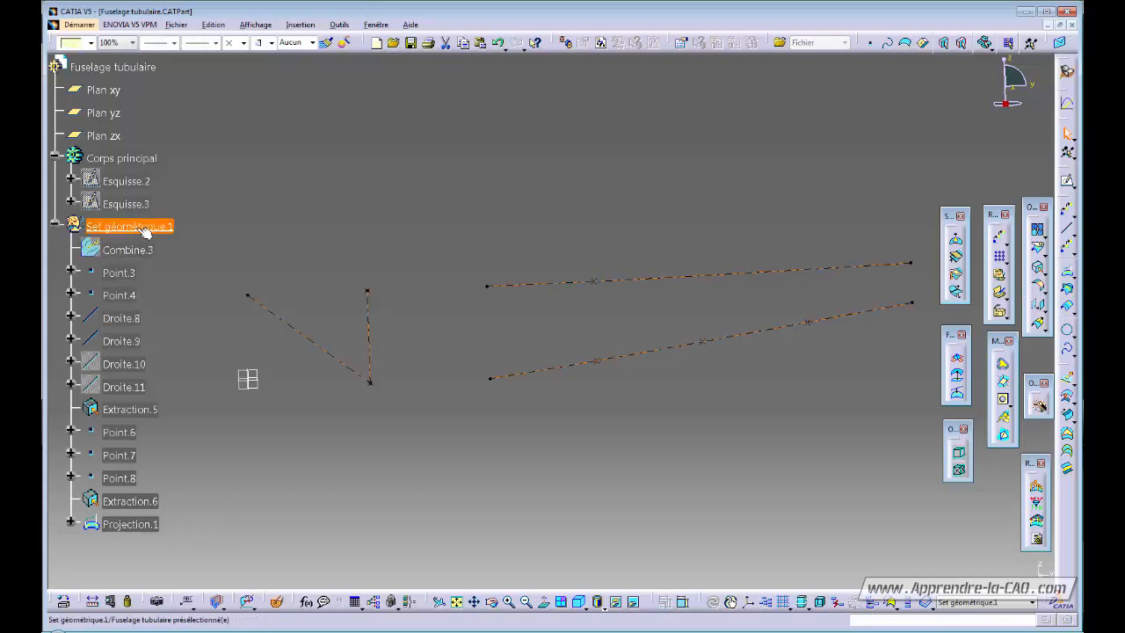
key("ctrl+v")
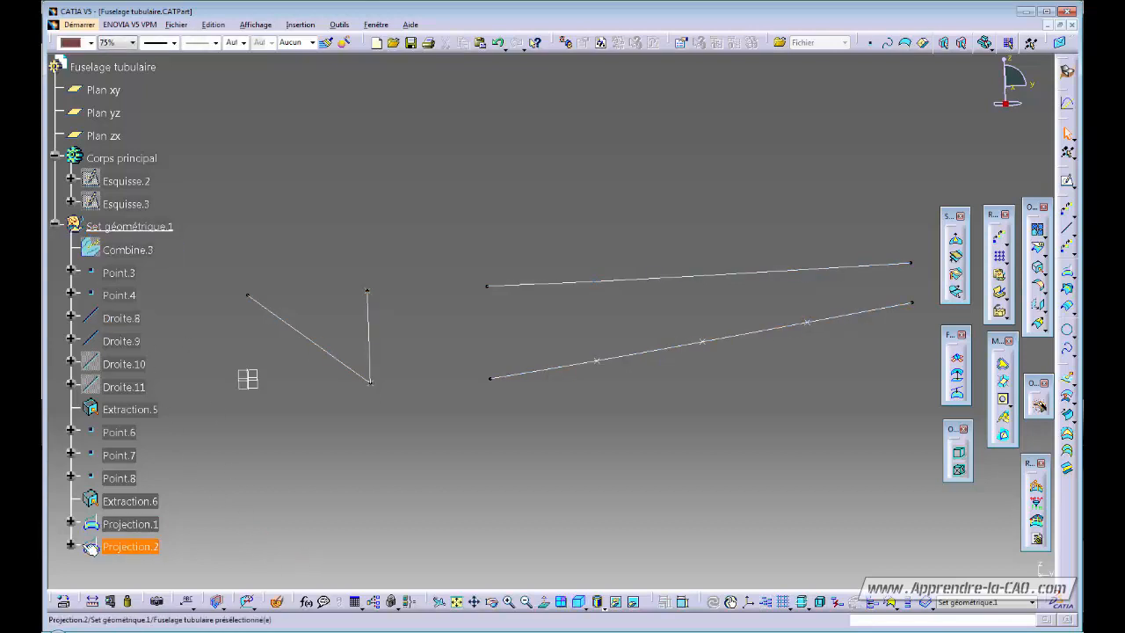
left_click(70, 545)
double_click(137, 512)
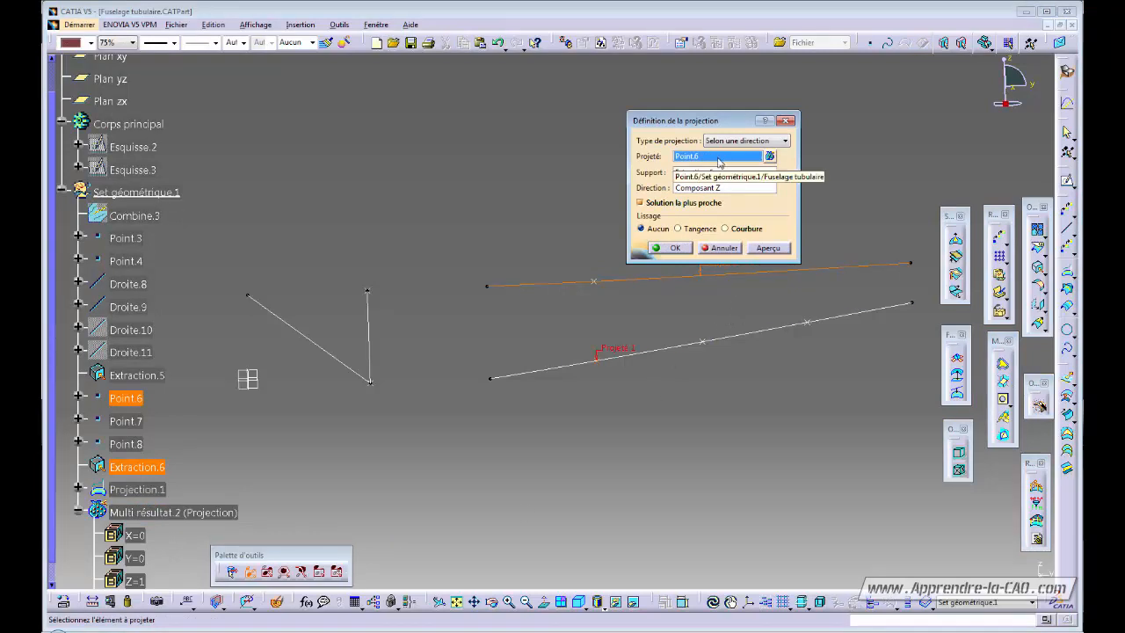
left_click(703, 343)
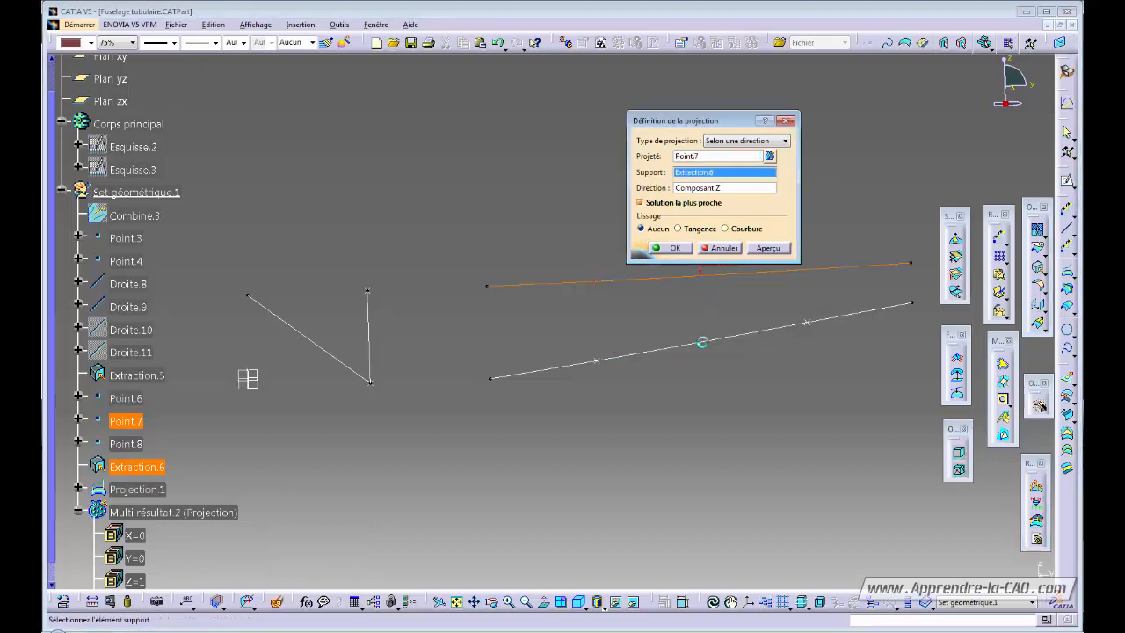
left_click(675, 247)
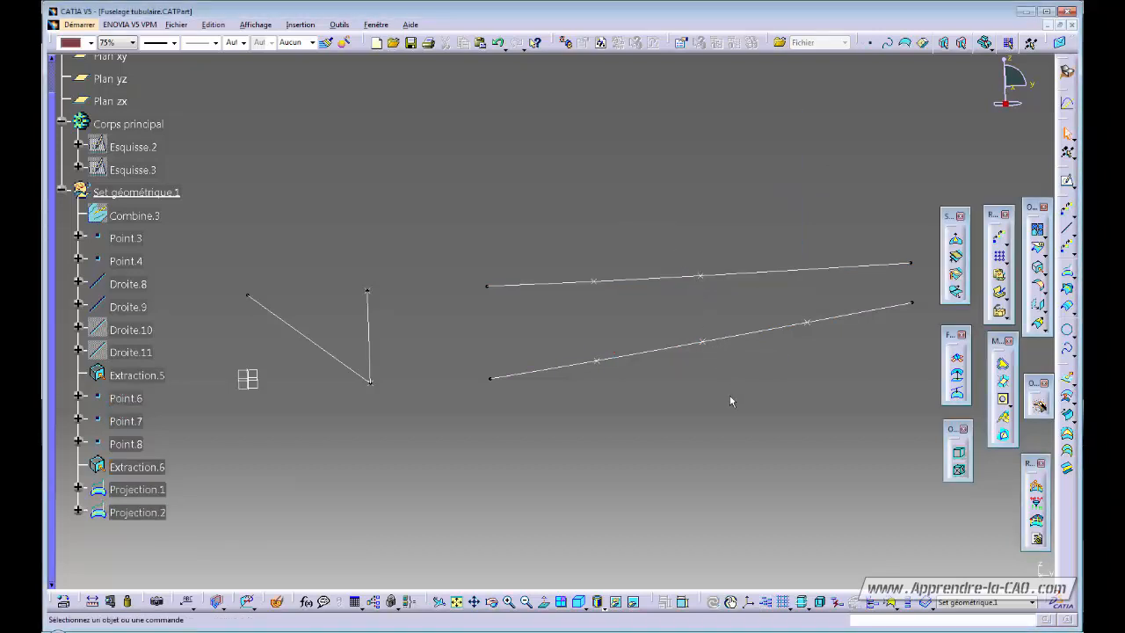
Step: Paste another copy of the projection into Set géométrique.1 and redefine it to project Point.8 onto Extraction.6
left_click(156, 192)
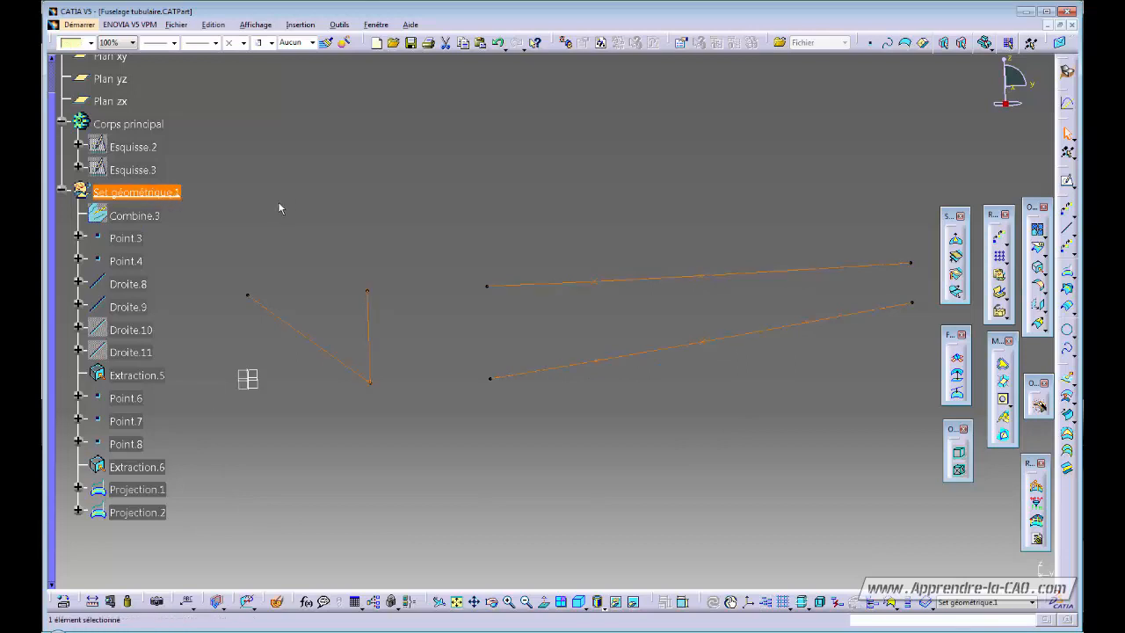
key("ctrl+v")
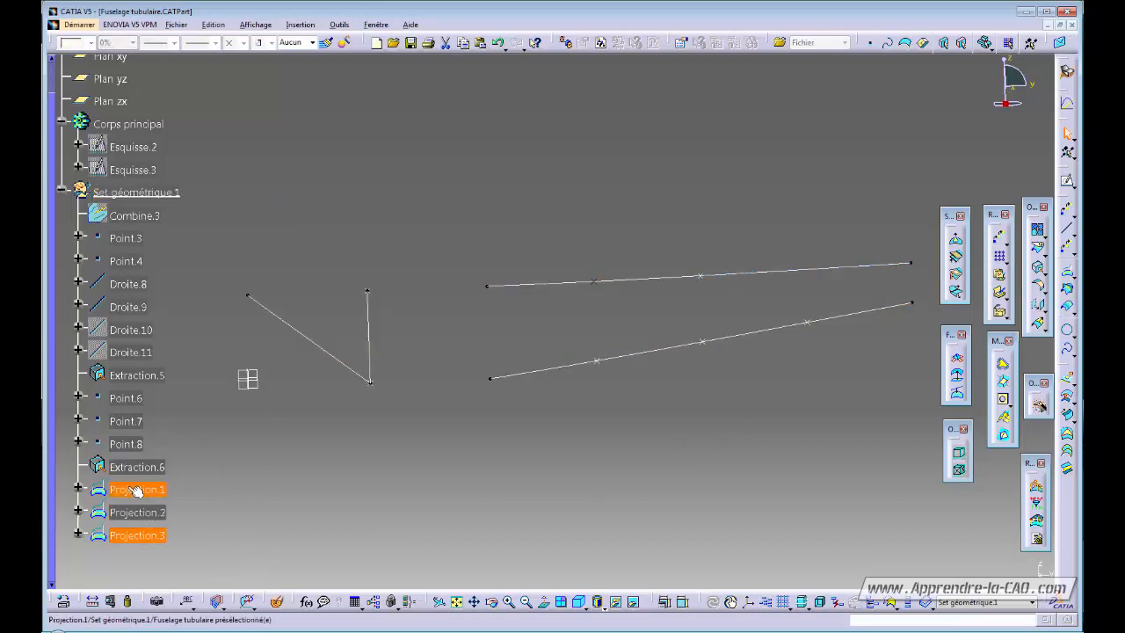
double_click(151, 536)
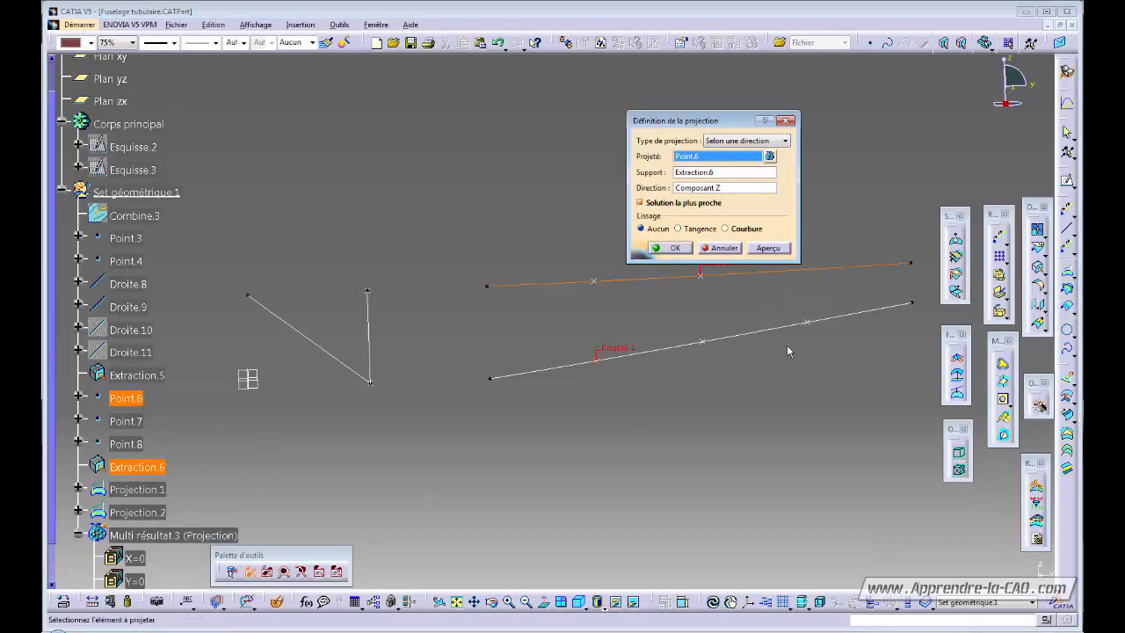
left_click(812, 324)
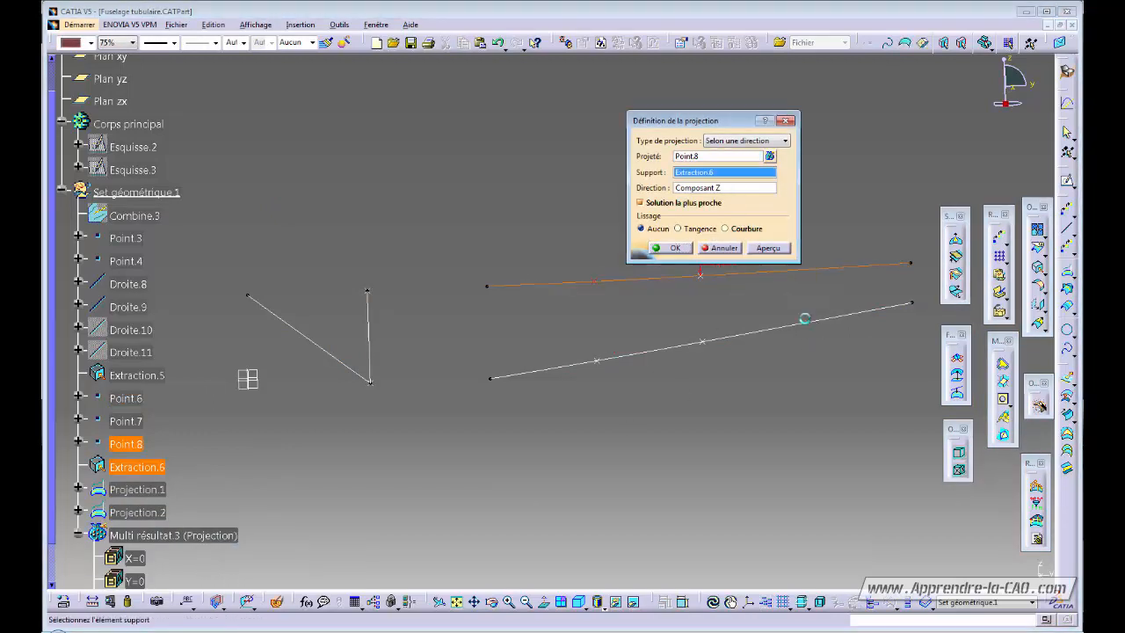
left_click(673, 249)
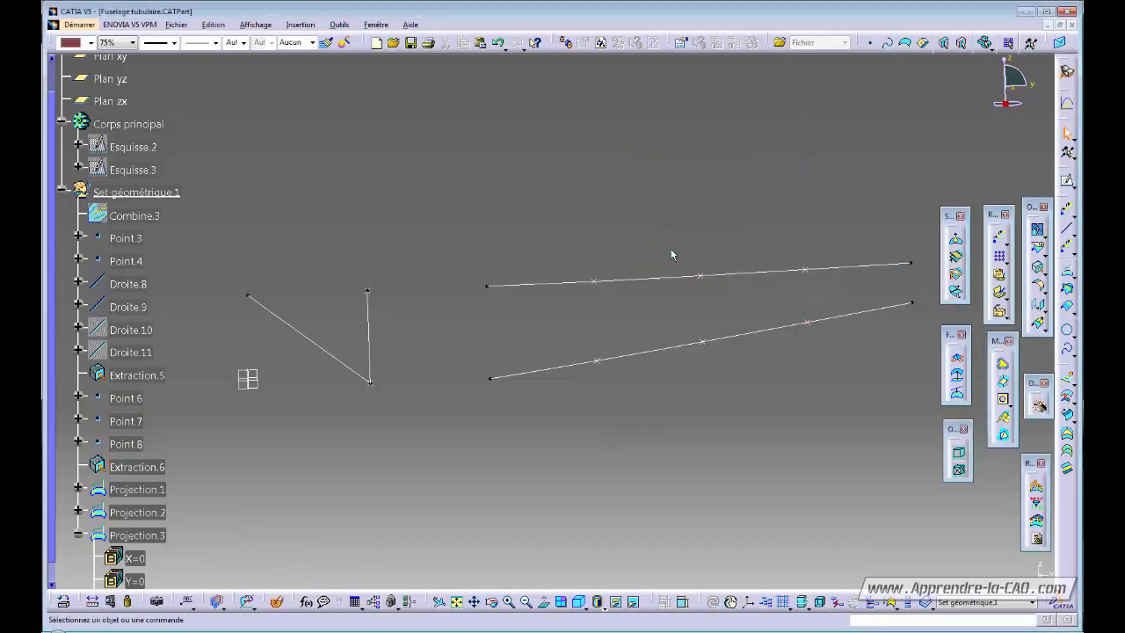
left_click(78, 536)
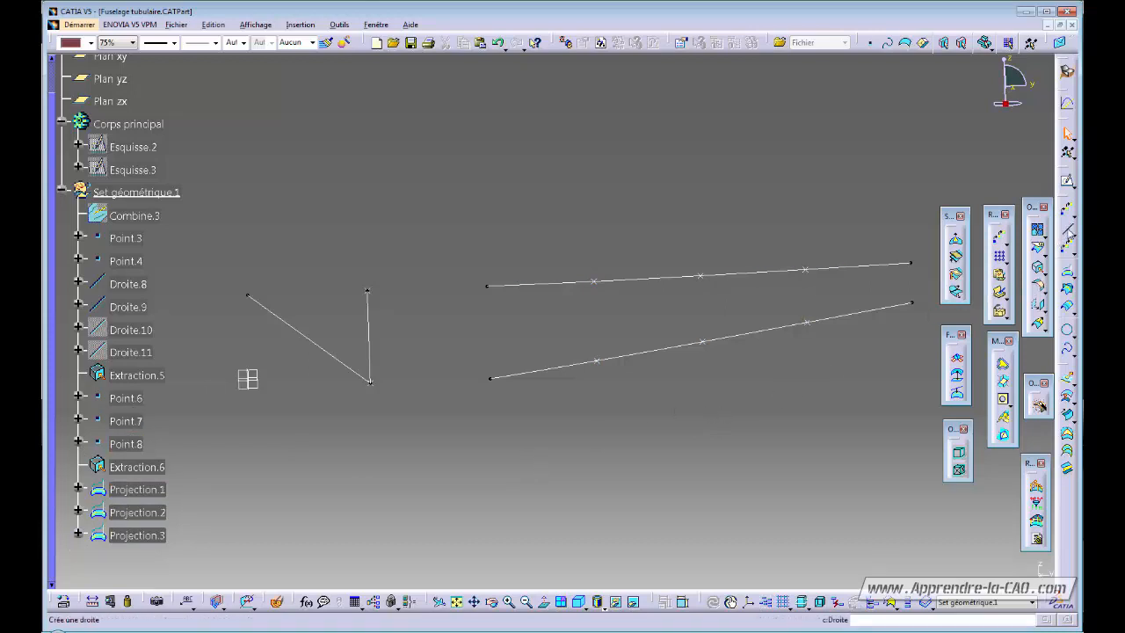
Step: Create a Point-Point line from Point.6 on the lower edge to Projection.1 on the upper edge
left_click(1067, 230)
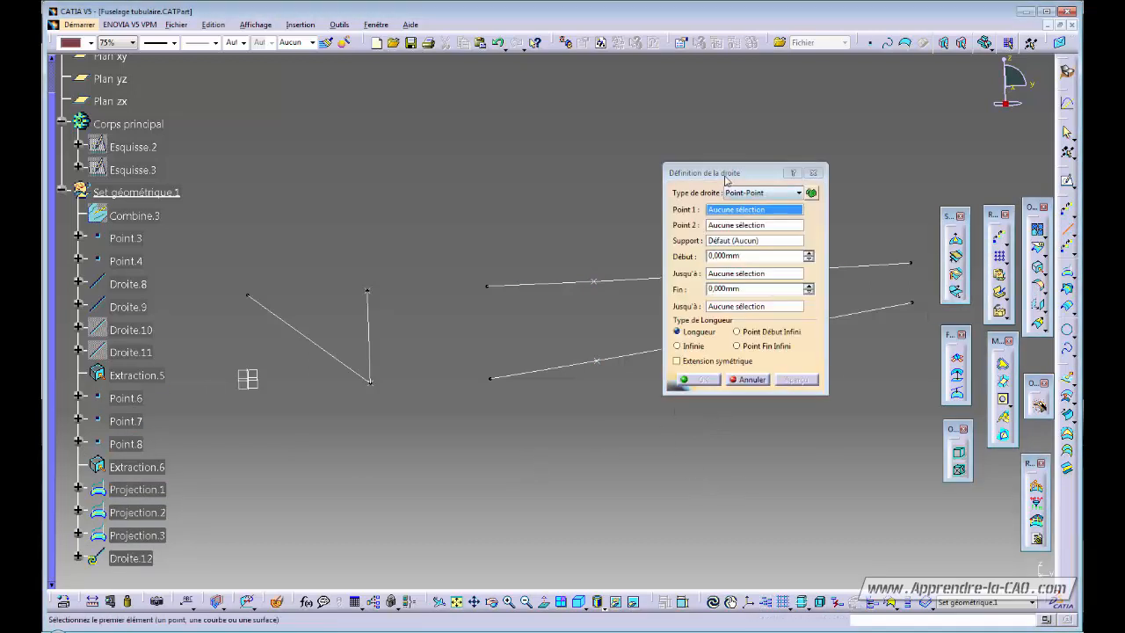
left_click_drag(726, 180, 355, 182)
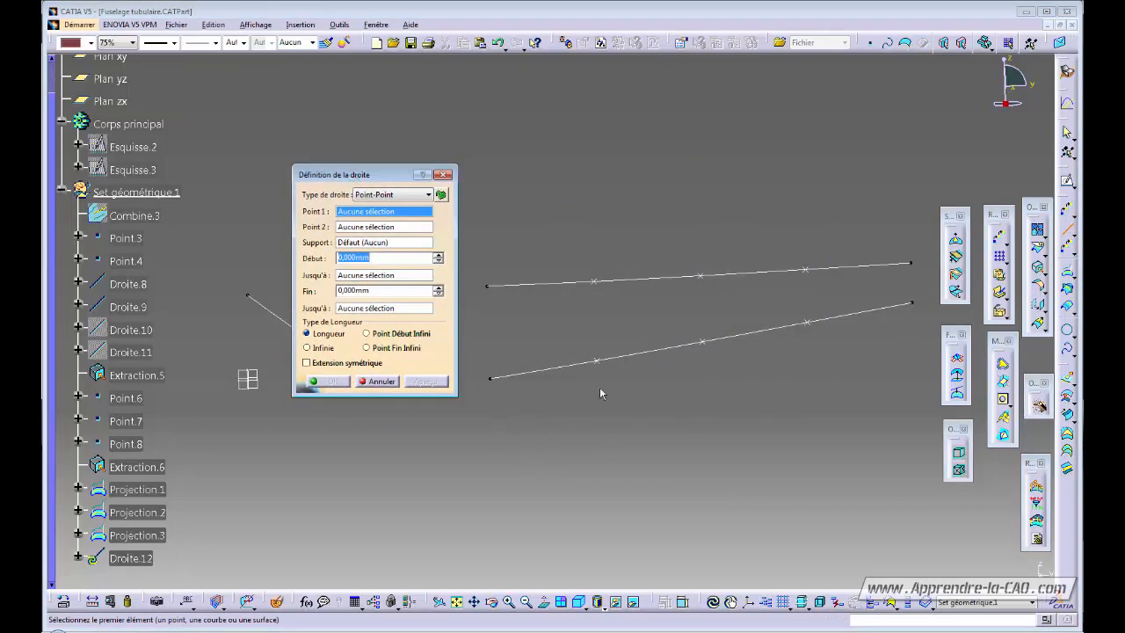
left_click(596, 358)
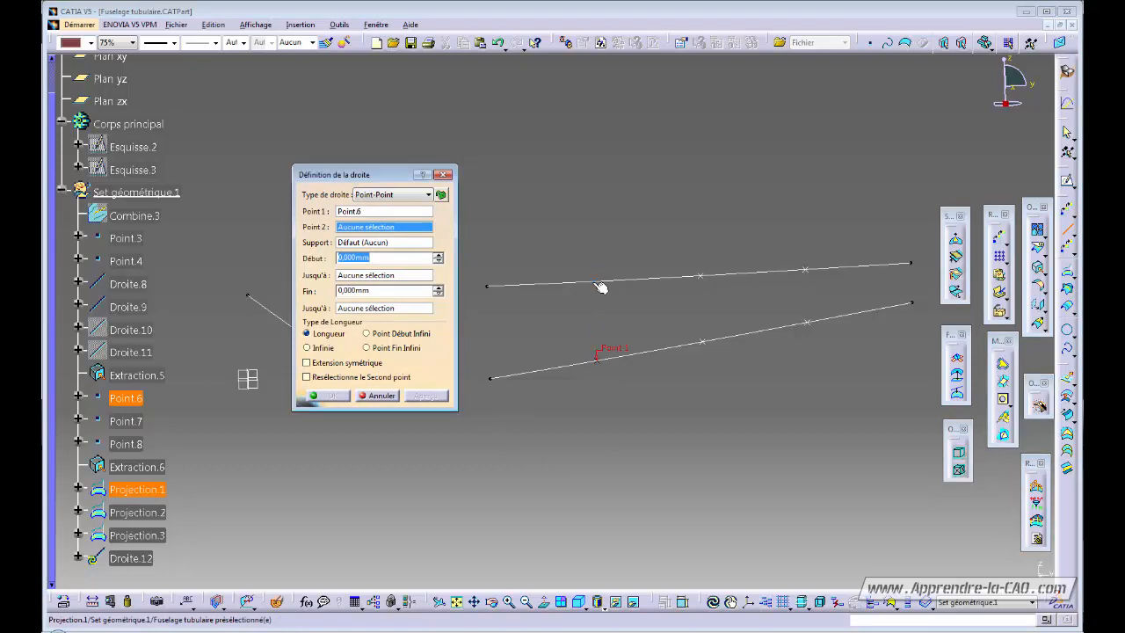
left_click(596, 283)
left_click(341, 398)
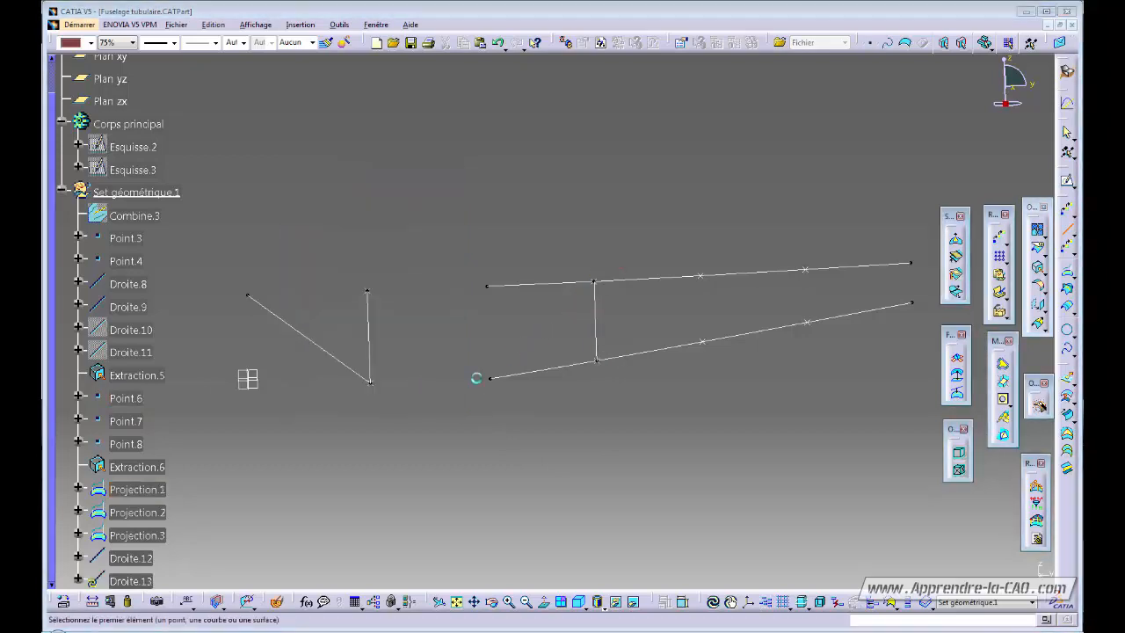
Step: Create two more Point-Point lines, from Point.7 to Projection.2 and from Point.8 to Projection.3
left_click(708, 344)
left_click(705, 279)
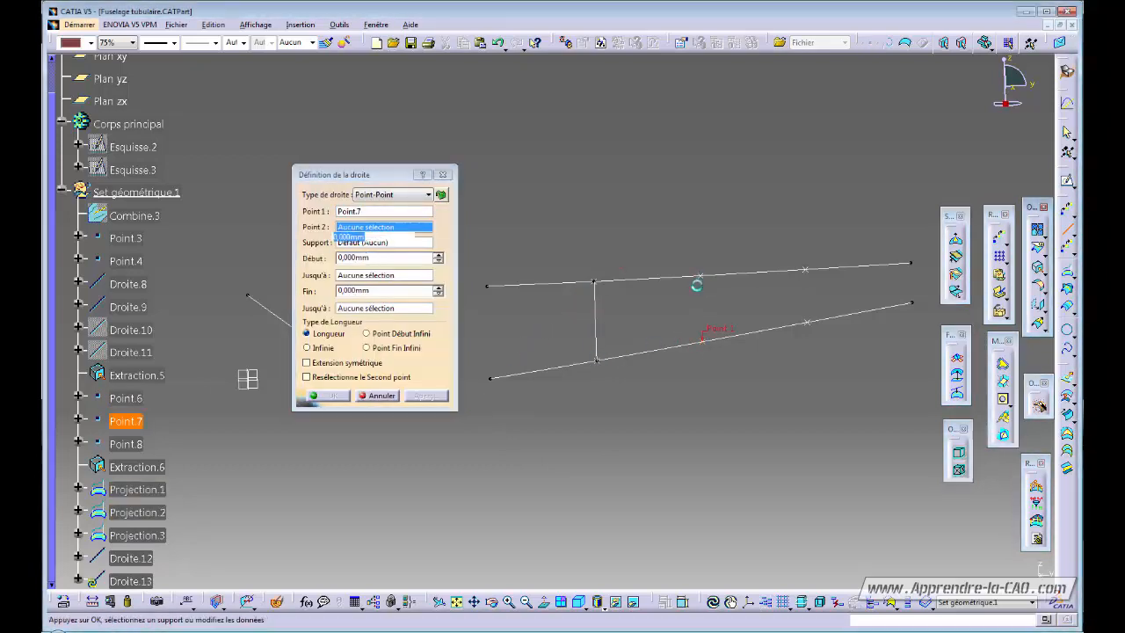
key("Return")
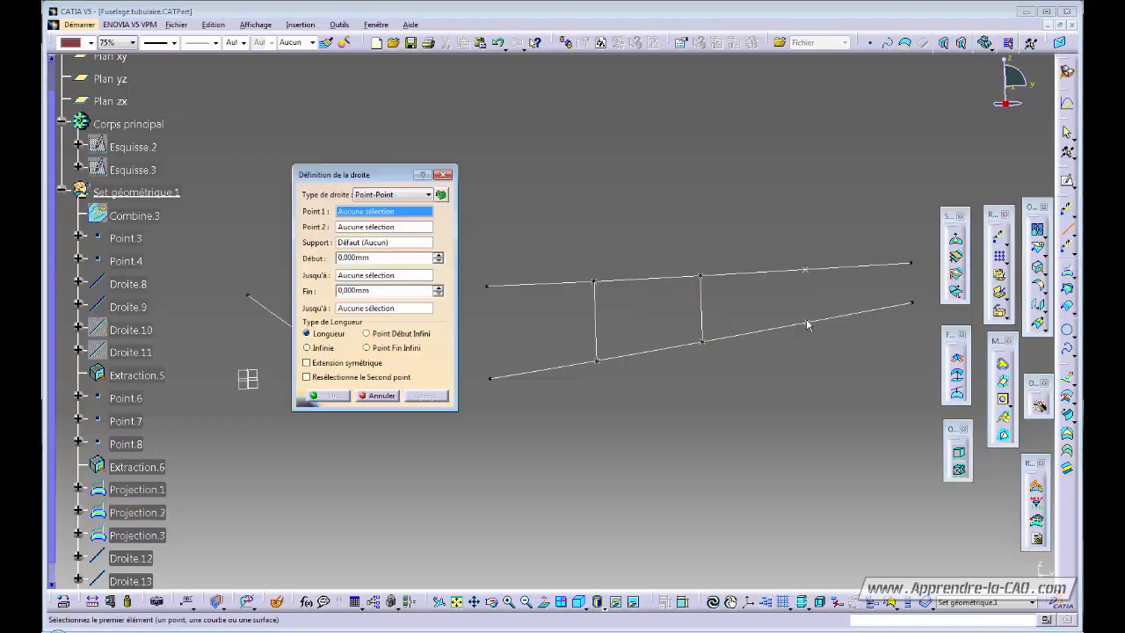
left_click(807, 323)
left_click(805, 269)
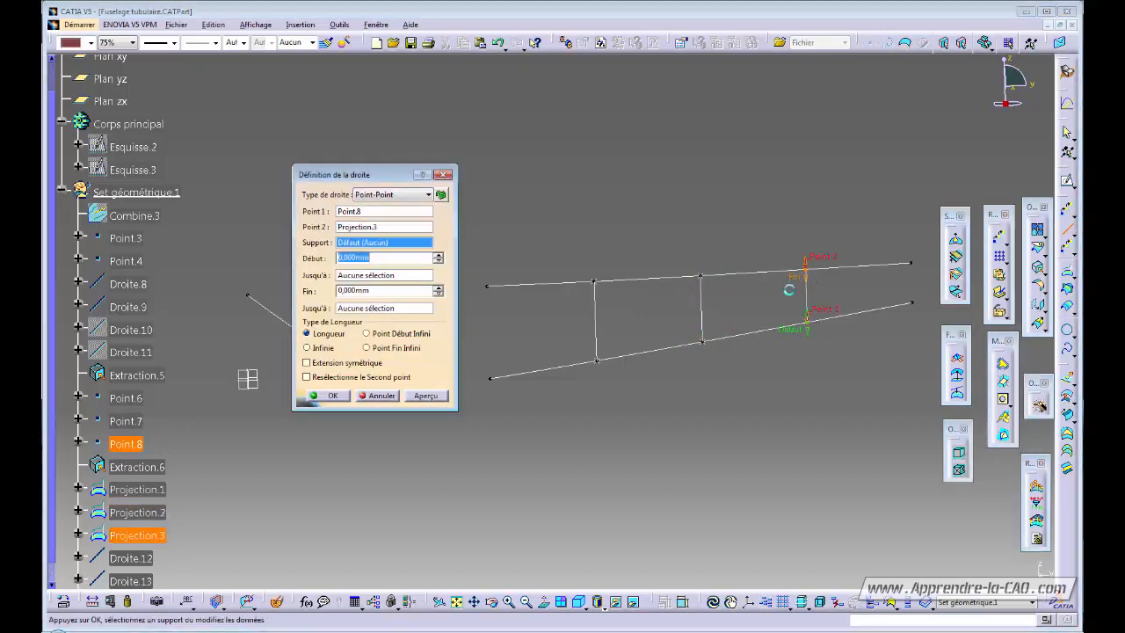
key("Return")
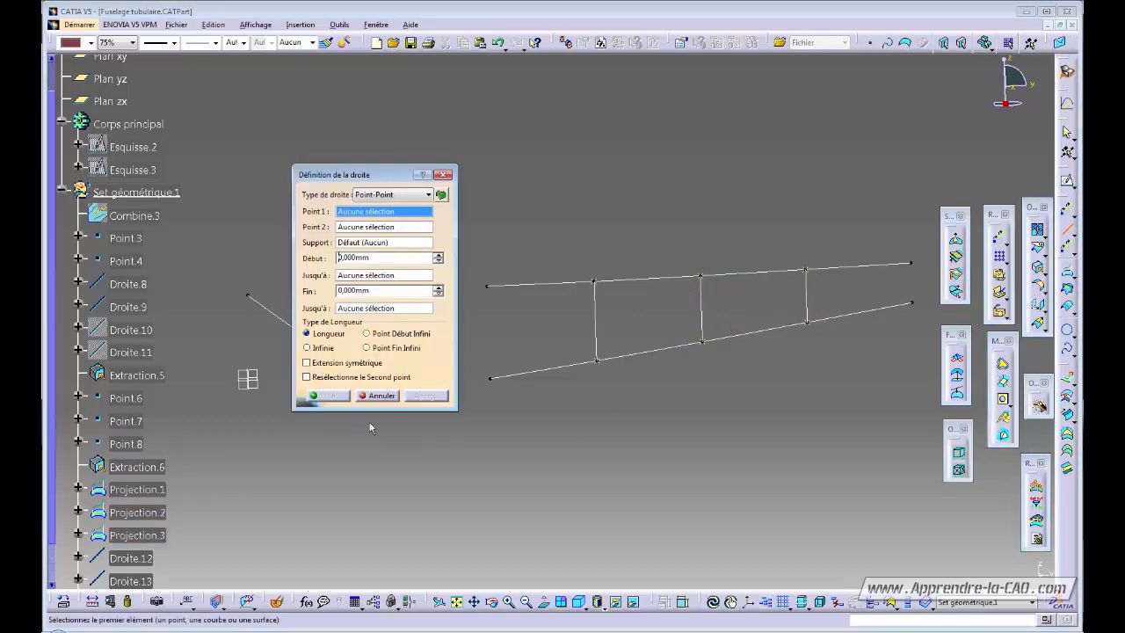
Step: Exit the line command and unhide Combine.3, Droite.10 and Droite.11
left_click(377, 396)
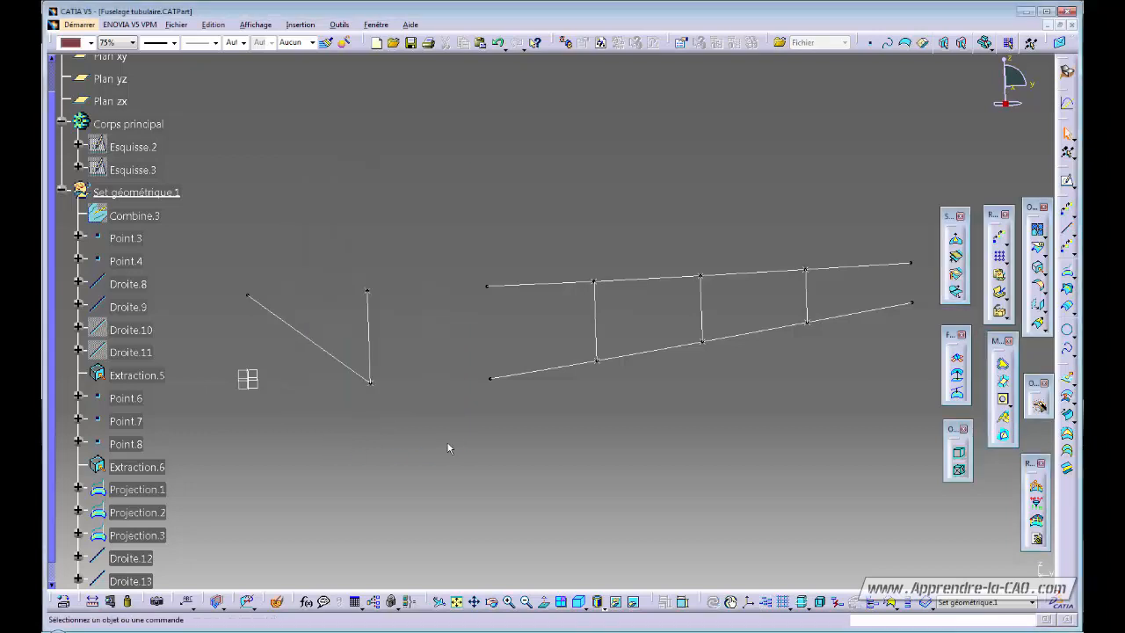
left_click(140, 217)
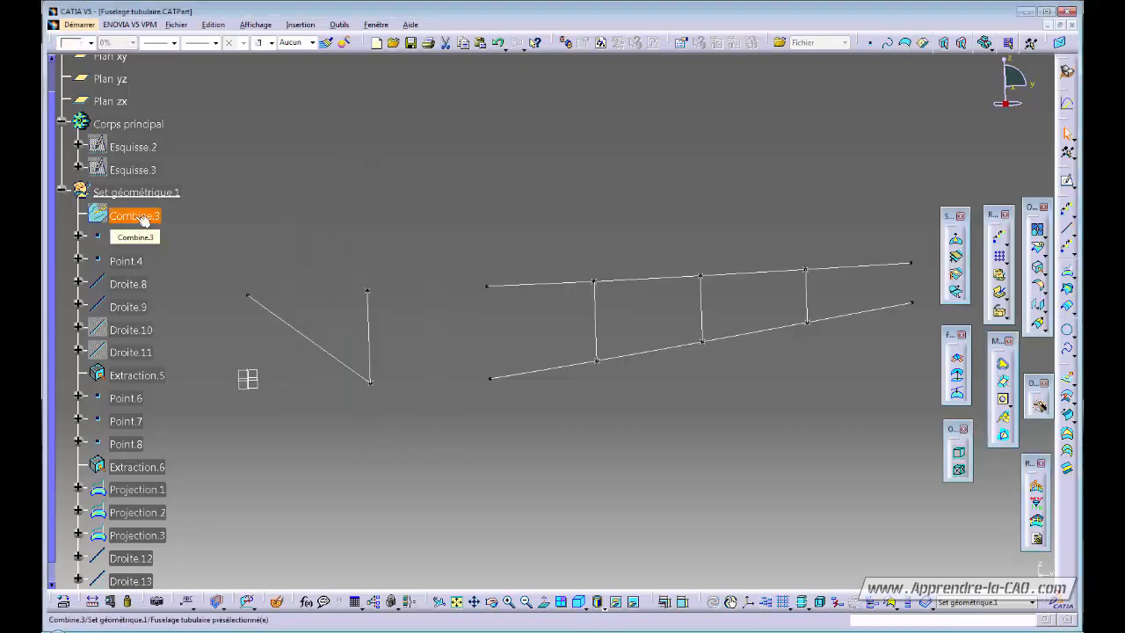
key("ctrl+h")
middle_click_drag(430, 401, 397, 431)
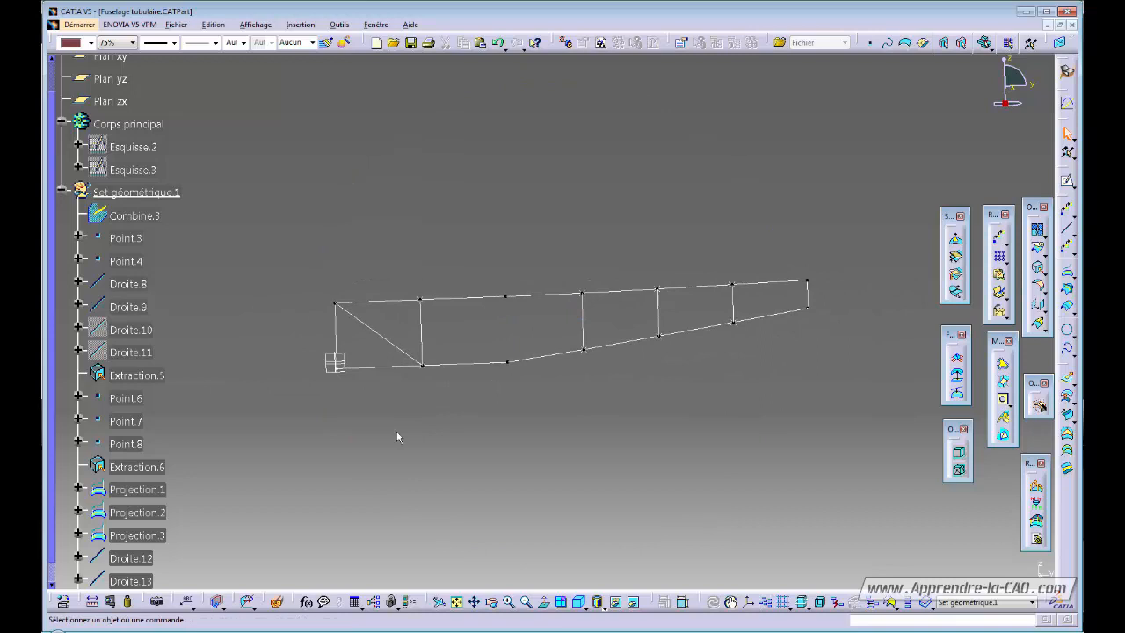
left_click(145, 329)
key("ctrl+h")
left_click(141, 353)
key("ctrl+h")
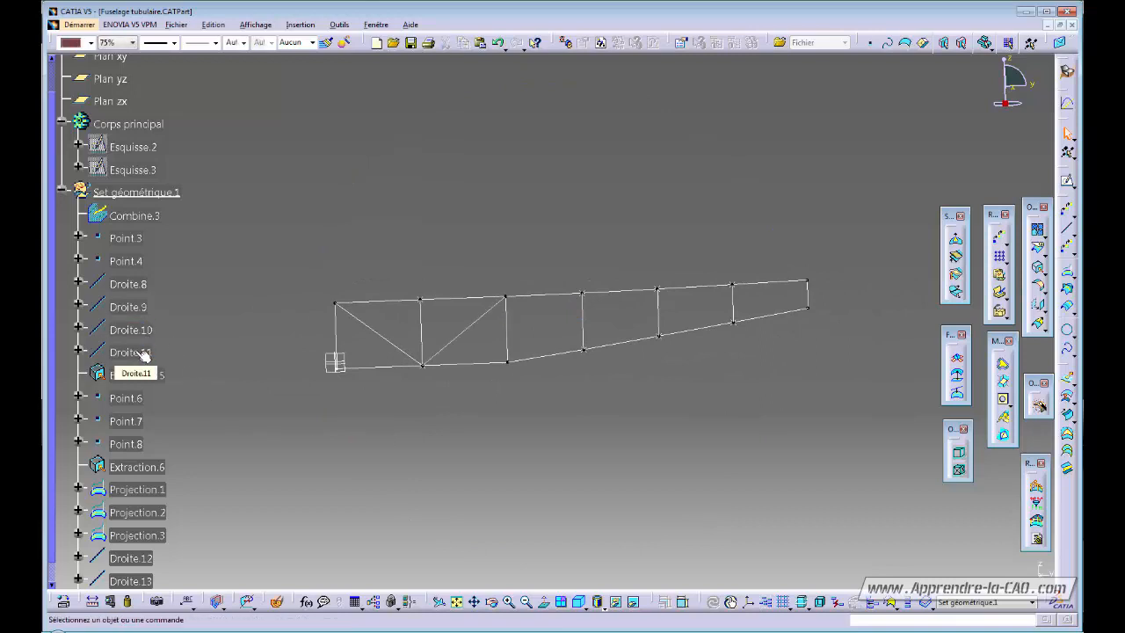
Step: Create two diagonal Point-Point lines, from Combine.3's upper vertex in the middle of the truss to Point.6 and from Point.6 to Projection.2
middle_click_drag(573, 389, 610, 422)
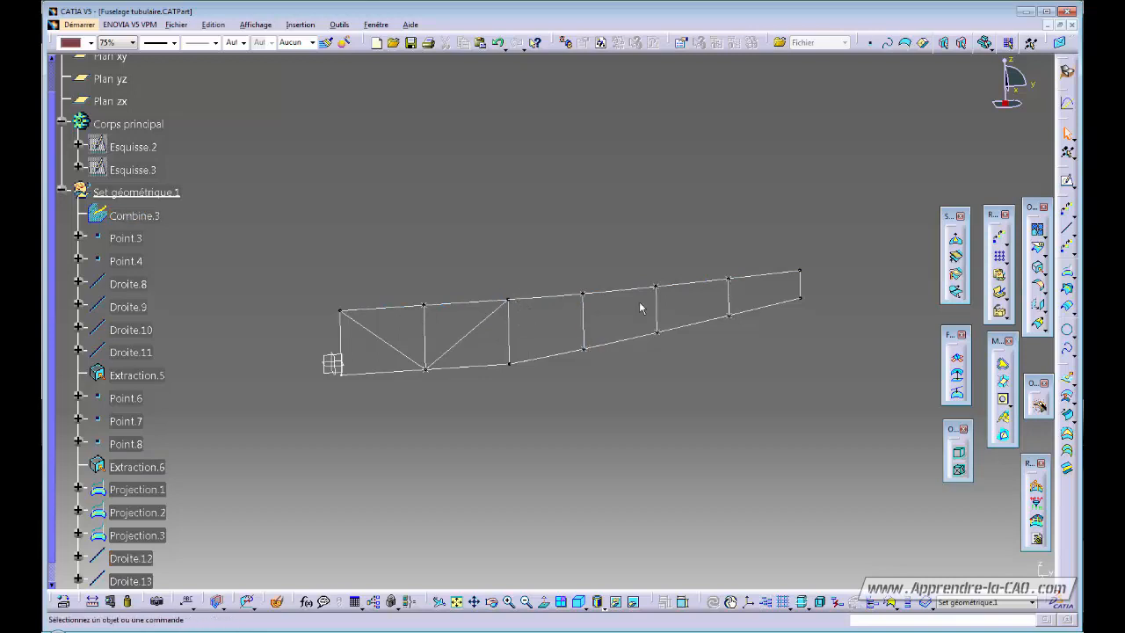
middle_click_drag(588, 394, 694, 423)
left_click(1067, 230)
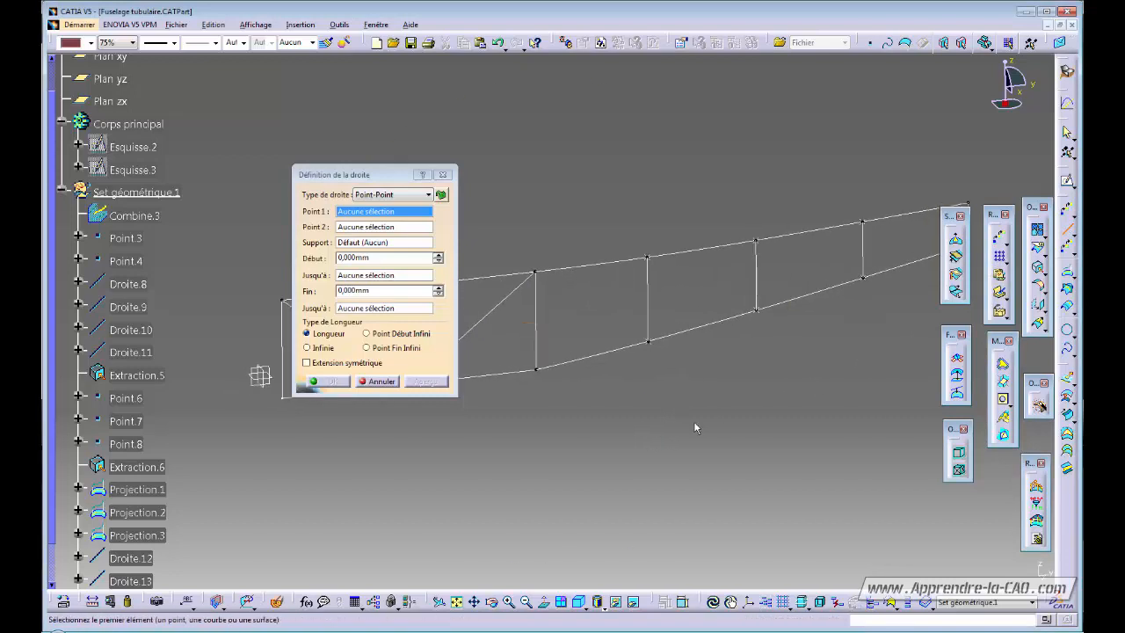
left_click(538, 273)
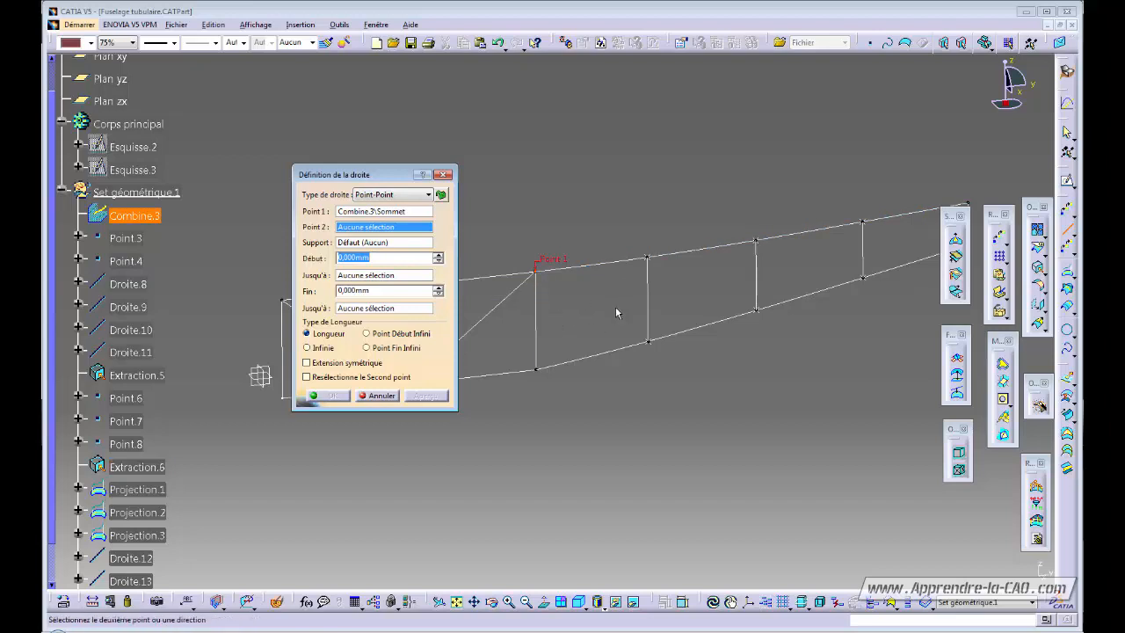
left_click(650, 341)
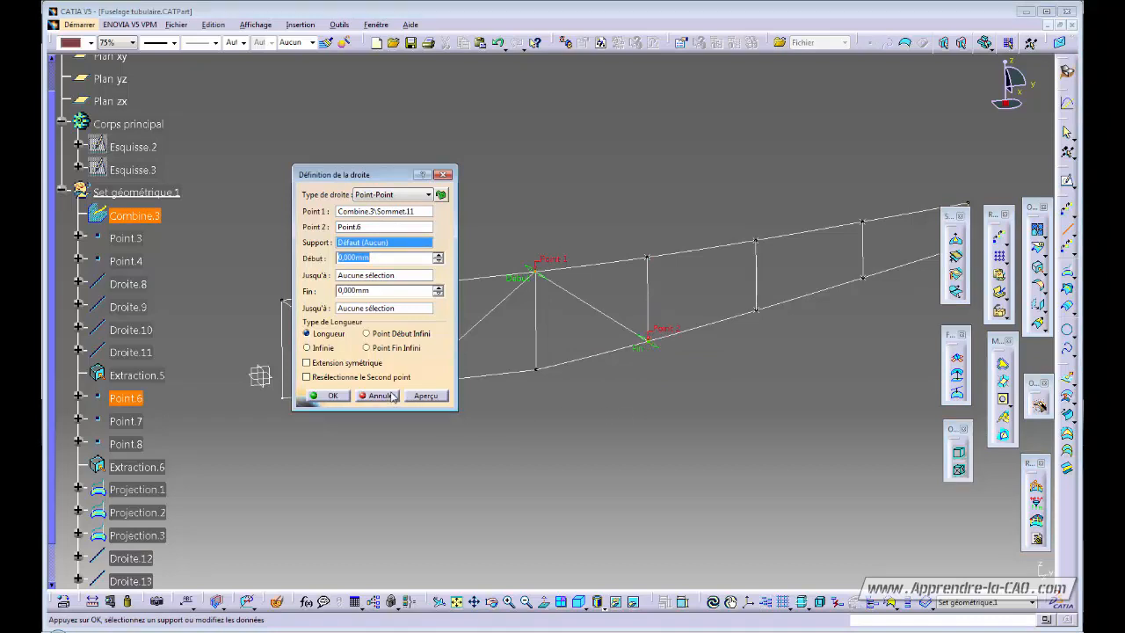
left_click(330, 396)
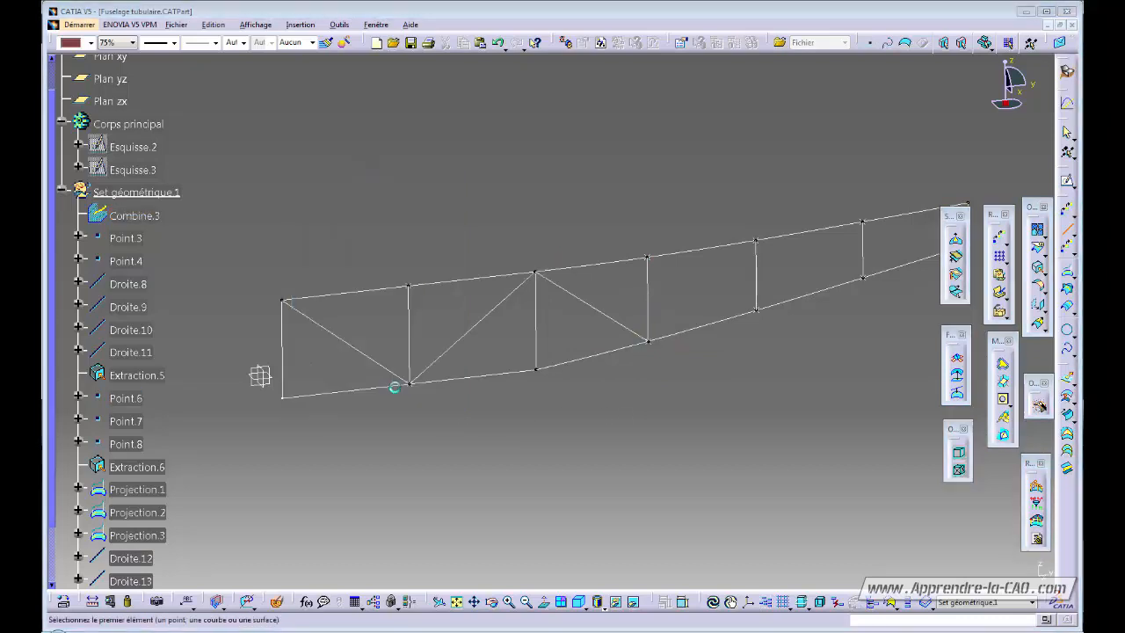
left_click(651, 342)
left_click(755, 240)
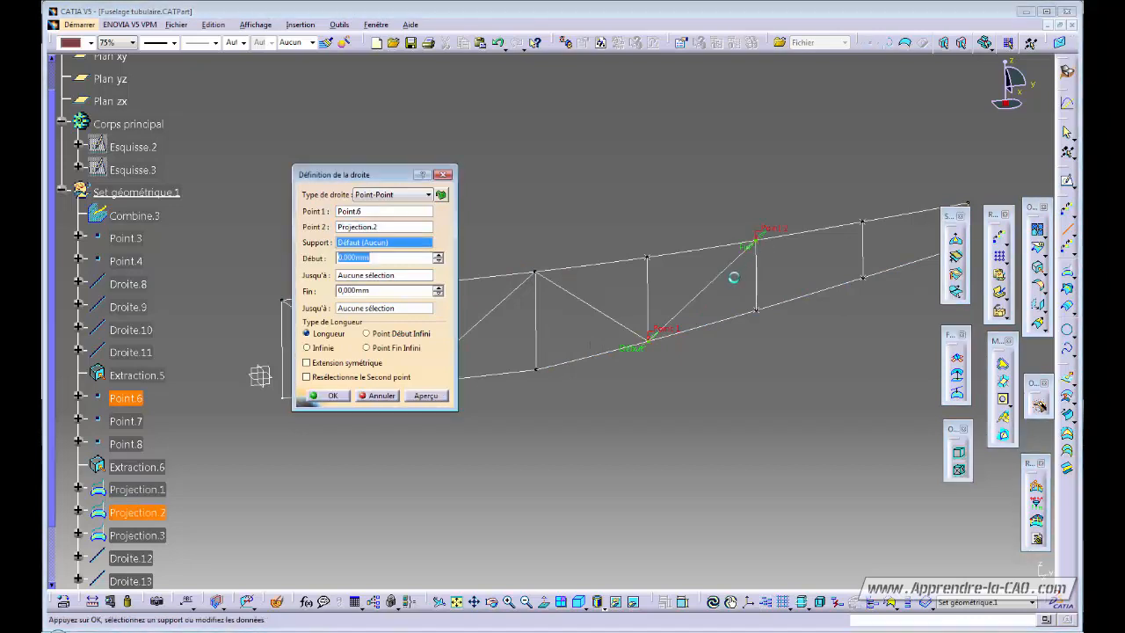
key("Return")
Step: Create two more diagonal Point-Point lines, from Projection.2 to Point.8 and from Point.8 to Combine.3's upper vertex at the narrow end
middle_click_drag(786, 260, 575, 286)
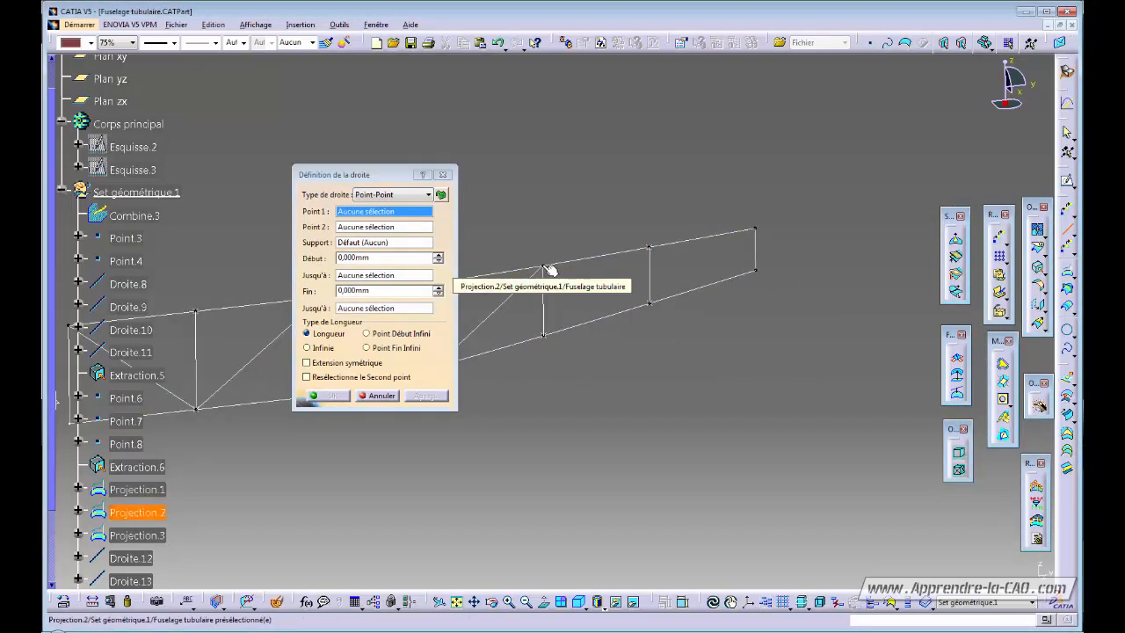
left_click(544, 265)
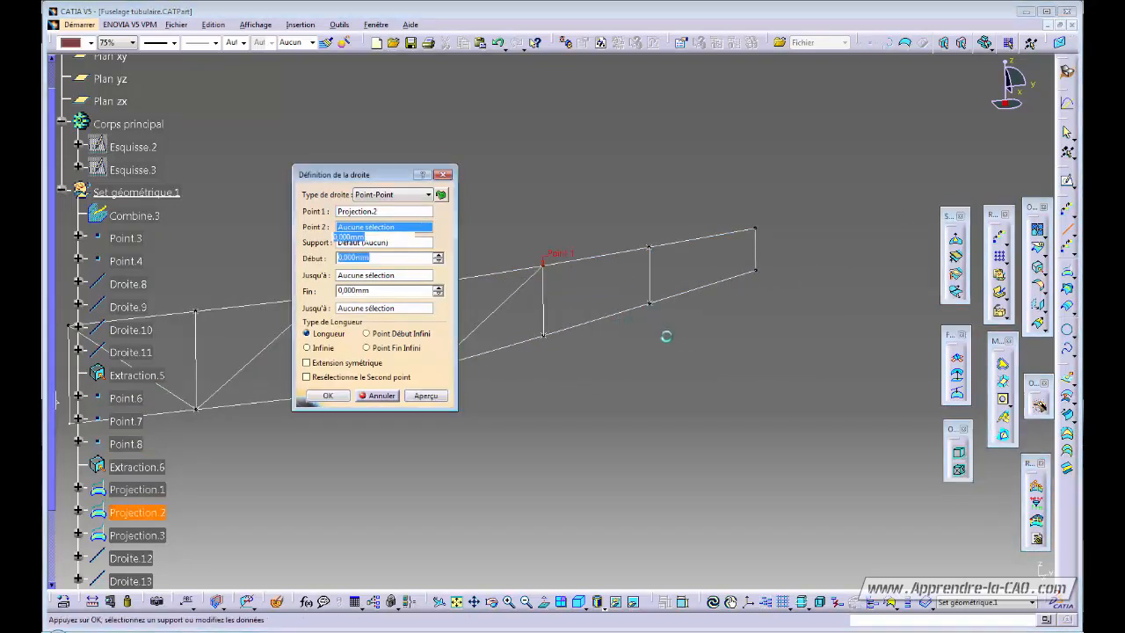
key("Return")
left_click(651, 304)
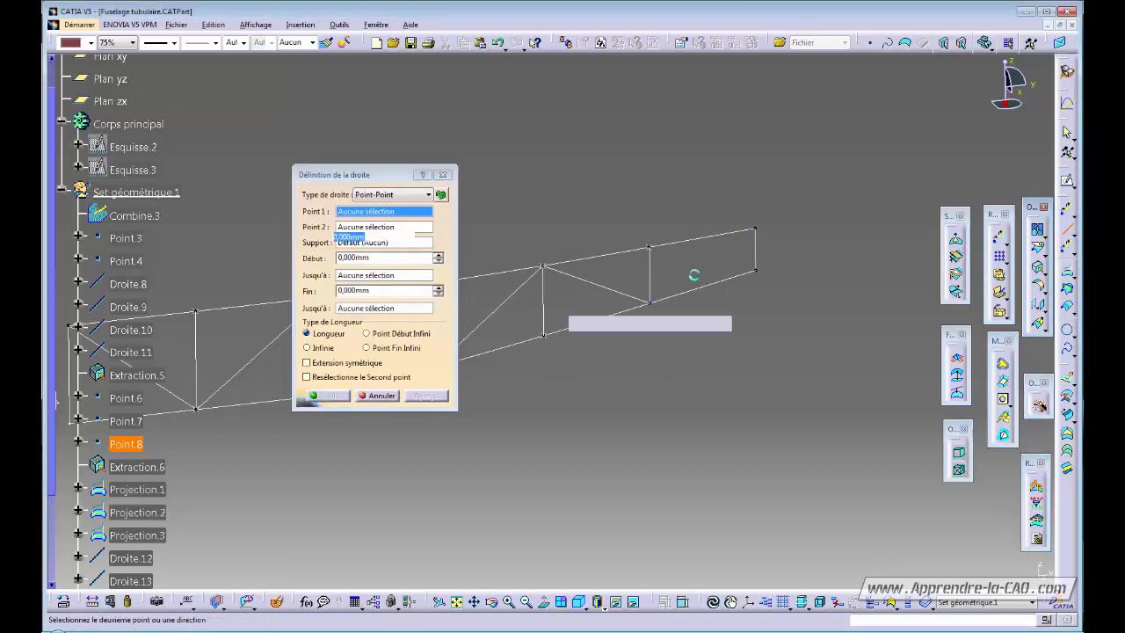
left_click(754, 230)
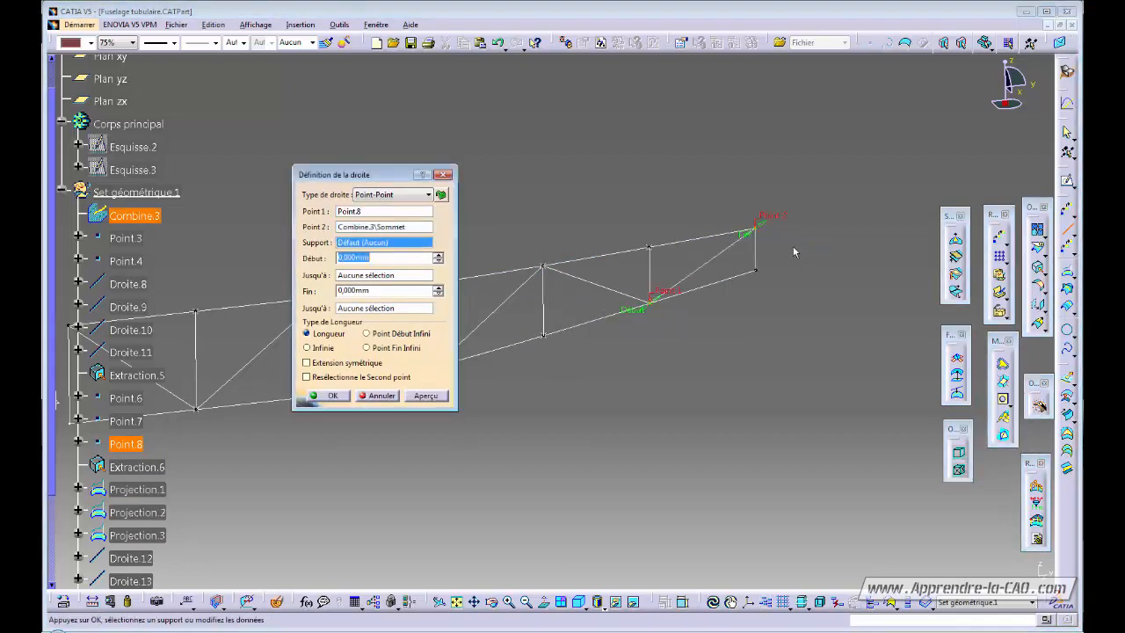
key("Return")
left_click(384, 396)
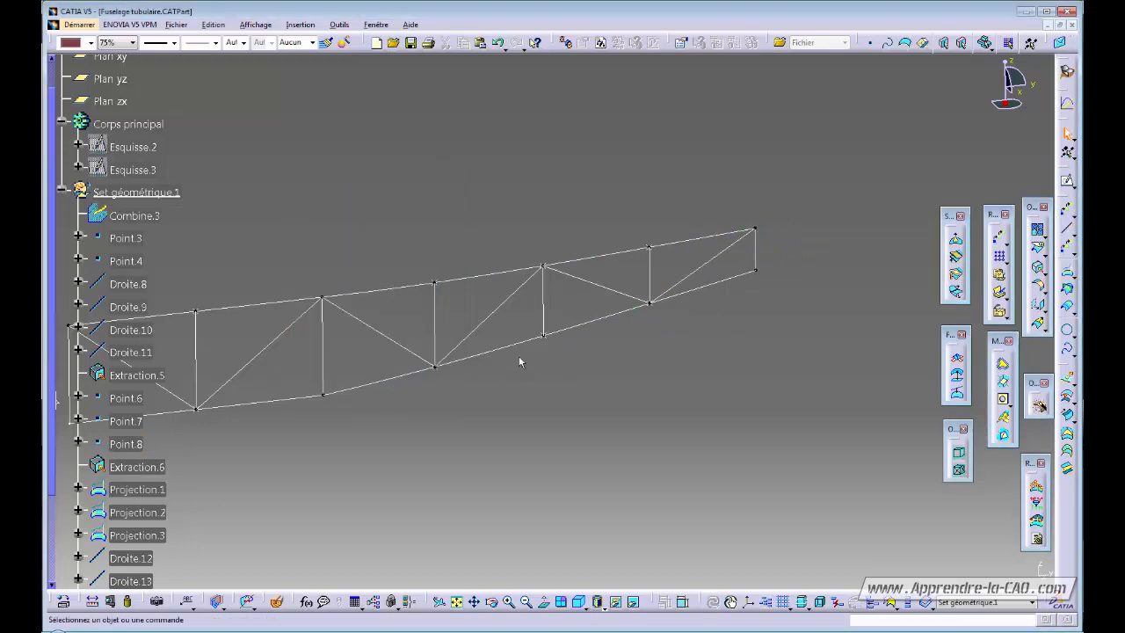
Step: Expand the geometrical set Filaire and define it as the work object
middle_click_drag(519, 361, 652, 405)
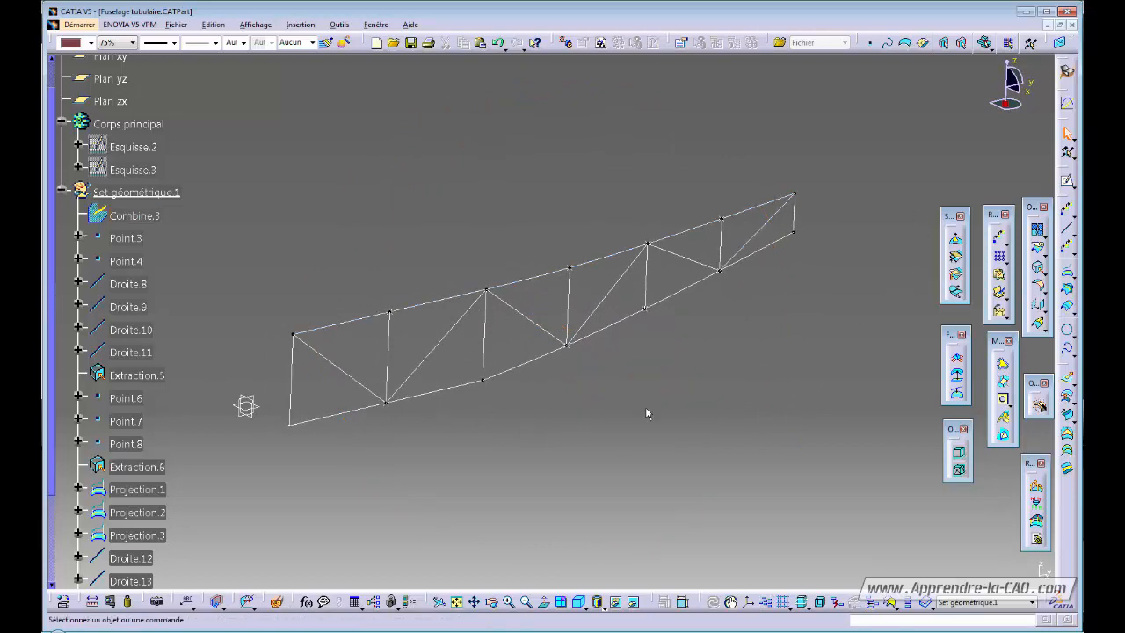
mouse_move(645, 409)
middle_mouse_down()
mouse_move(665, 410)
mouse_move(644, 404)
middle_mouse_up()
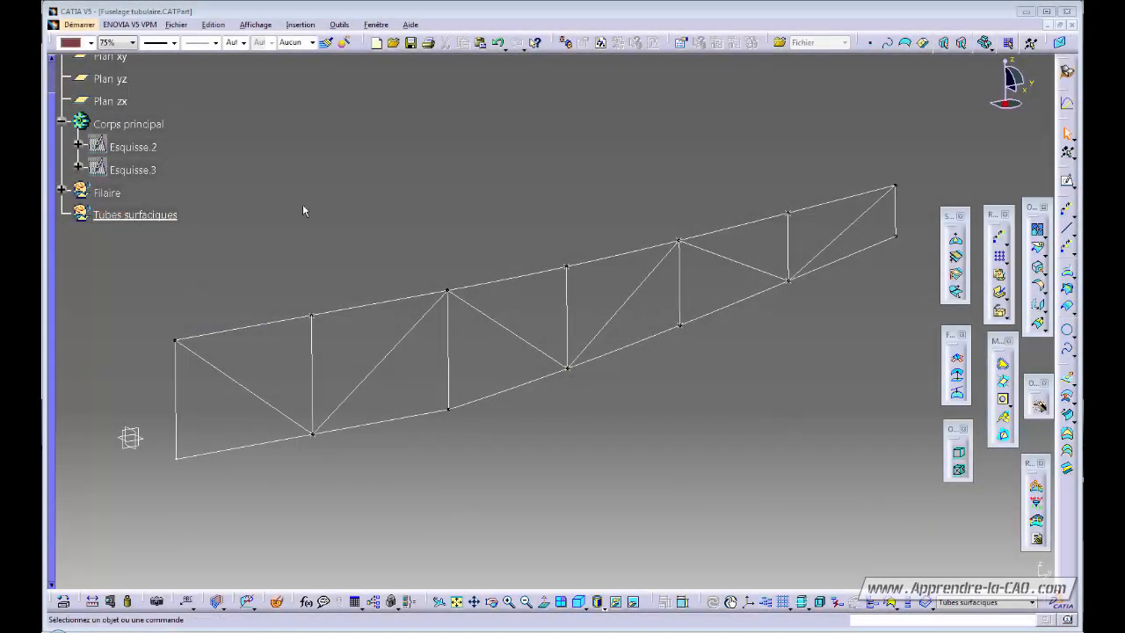
left_click(63, 191)
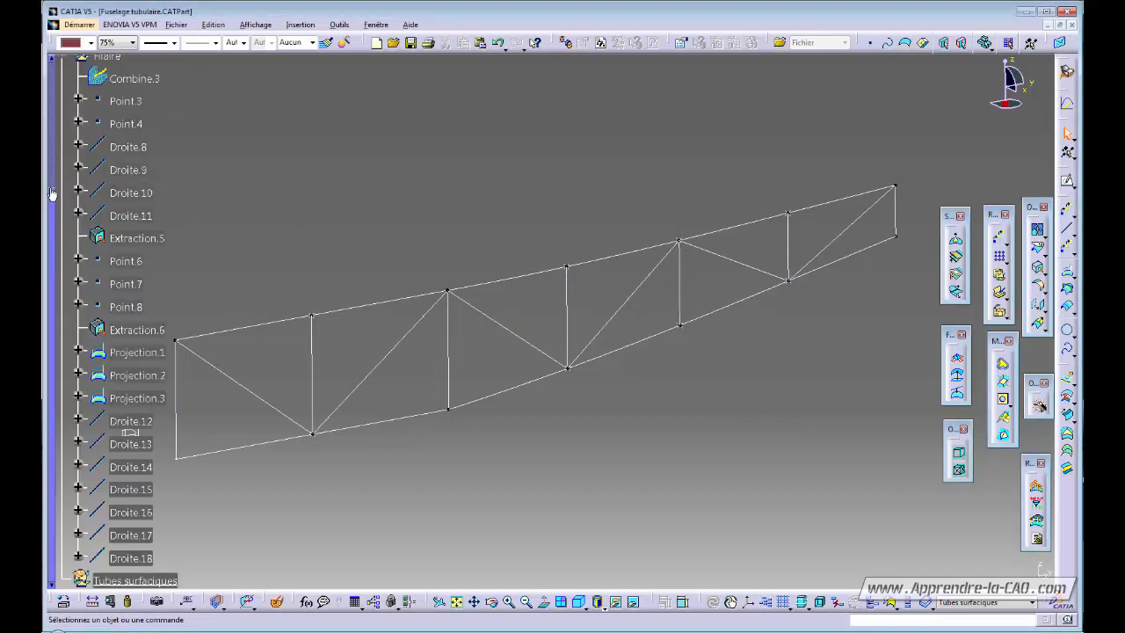
left_click_drag(54, 245, 48, 109)
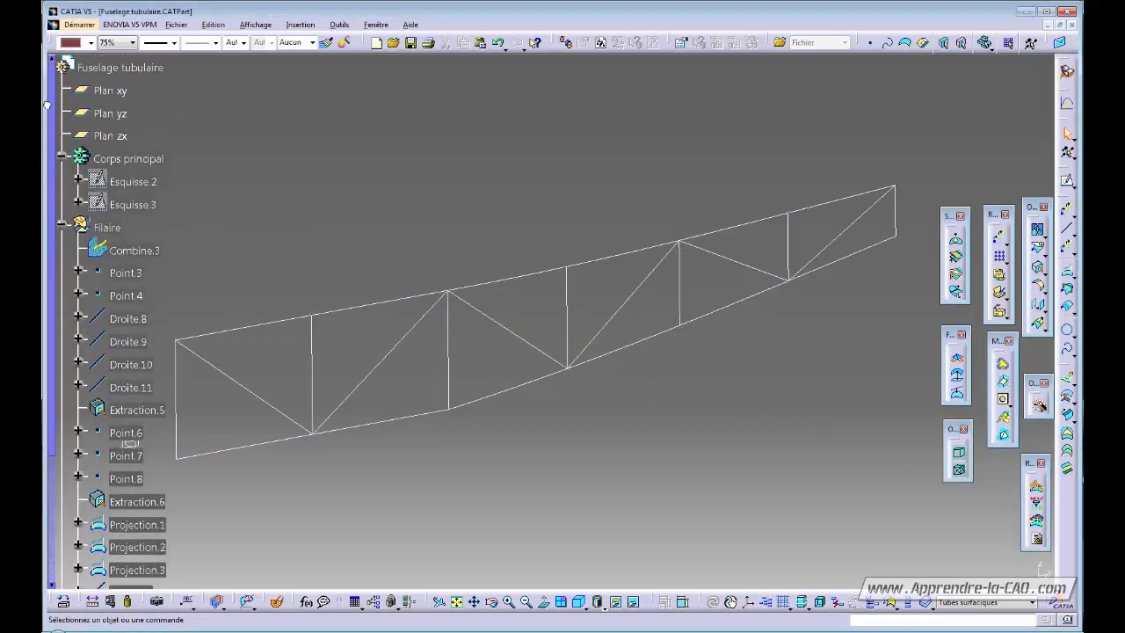
right_click(117, 228)
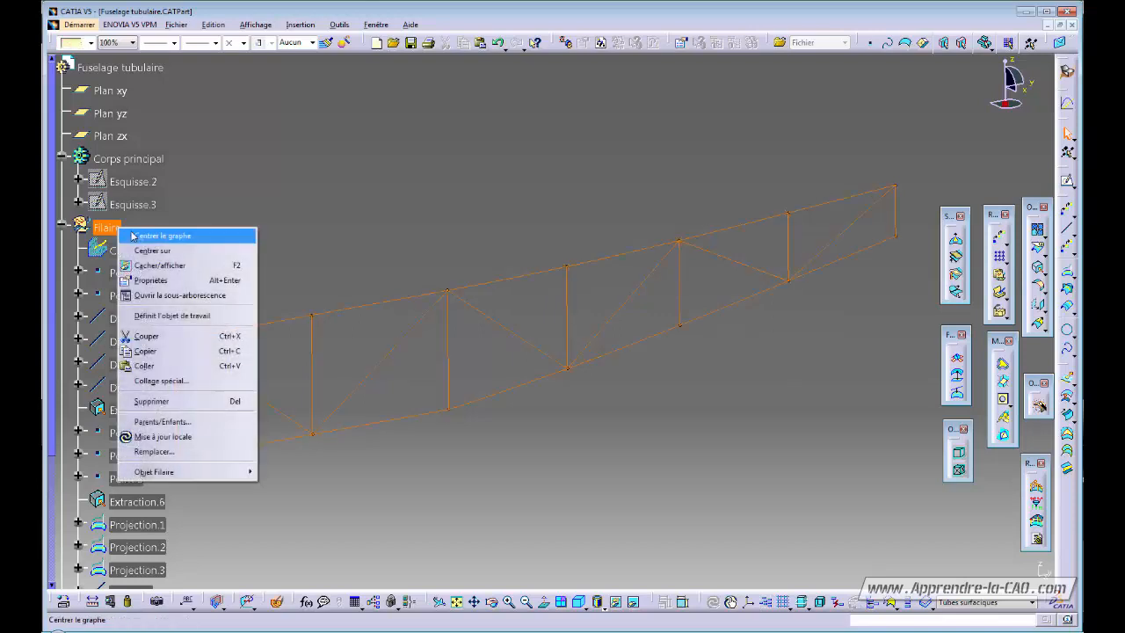
left_click(171, 315)
Step: Extract the full upper edge of Combine.3 with tangent continuity propagation (Continuité en tangence)
middle_click_drag(498, 340, 554, 390)
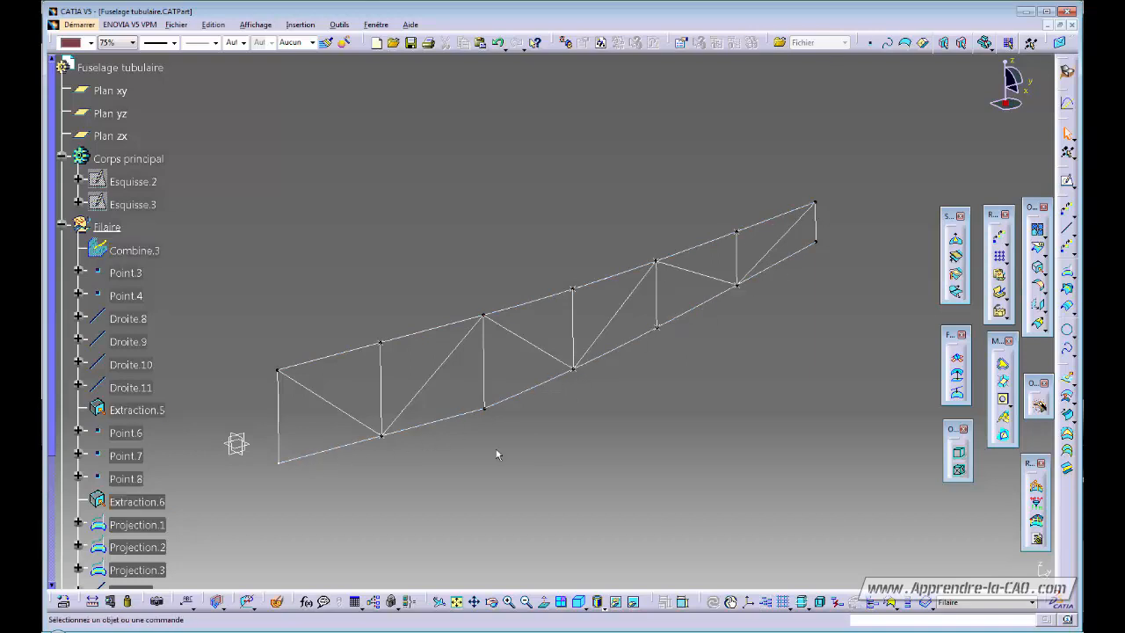
mouse_move(497, 453)
middle_mouse_down()
mouse_move(592, 422)
mouse_move(500, 450)
middle_mouse_up()
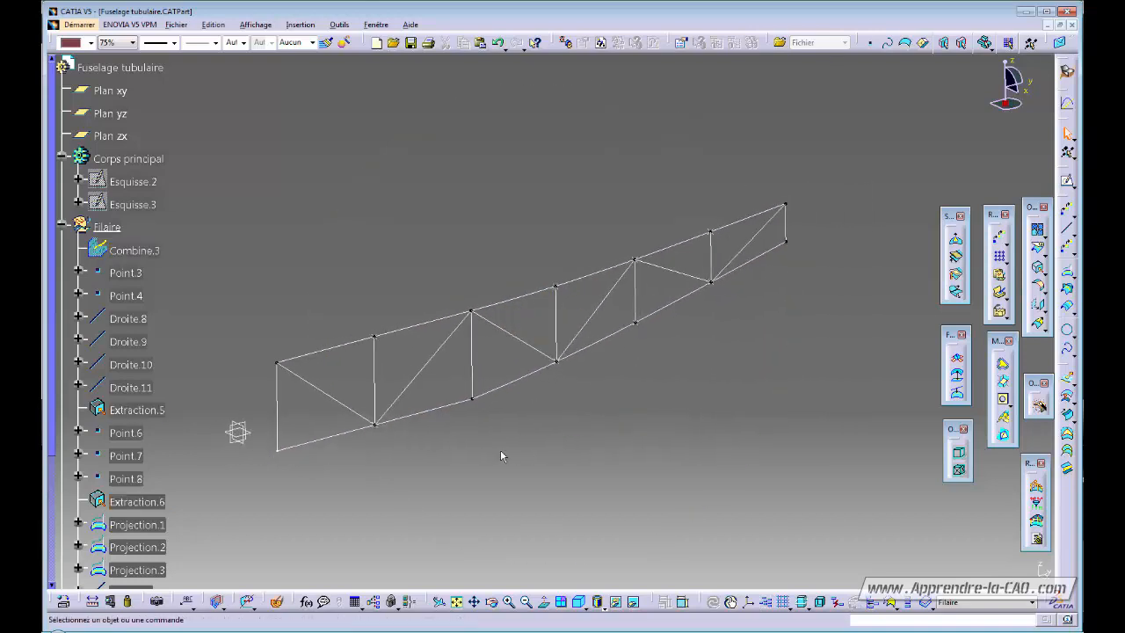
left_click(145, 255)
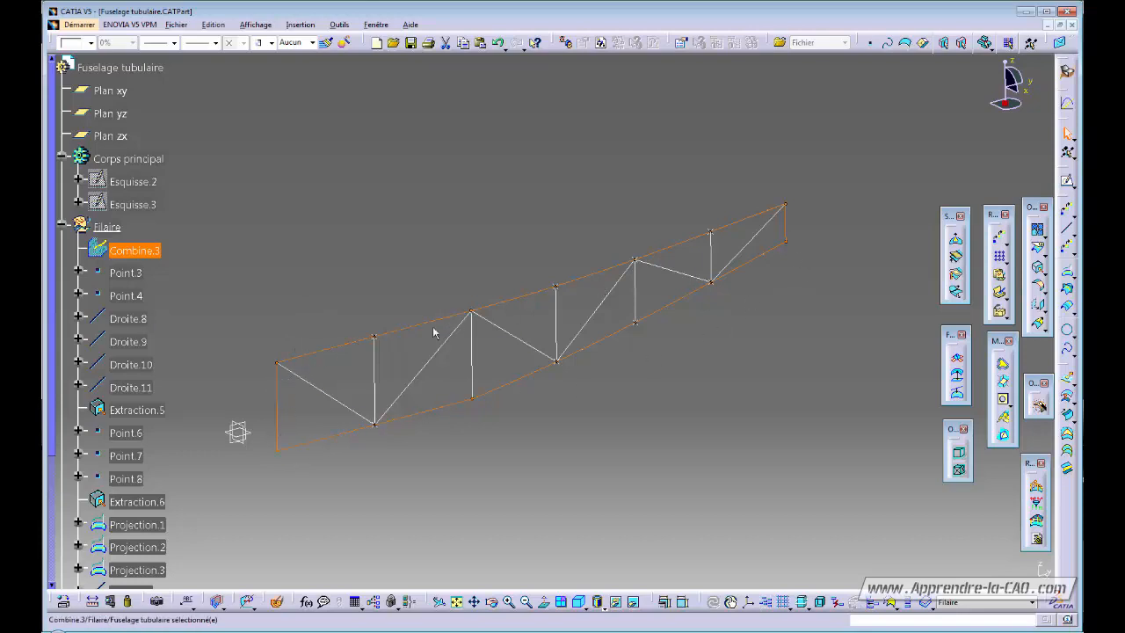
left_click(325, 249)
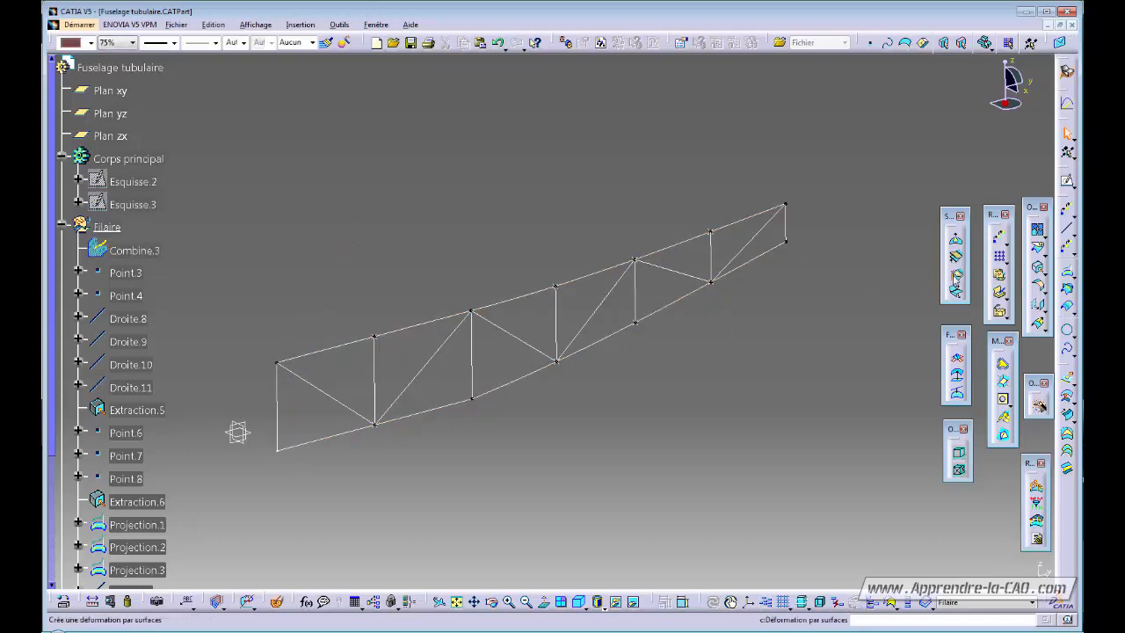
left_click(1037, 268)
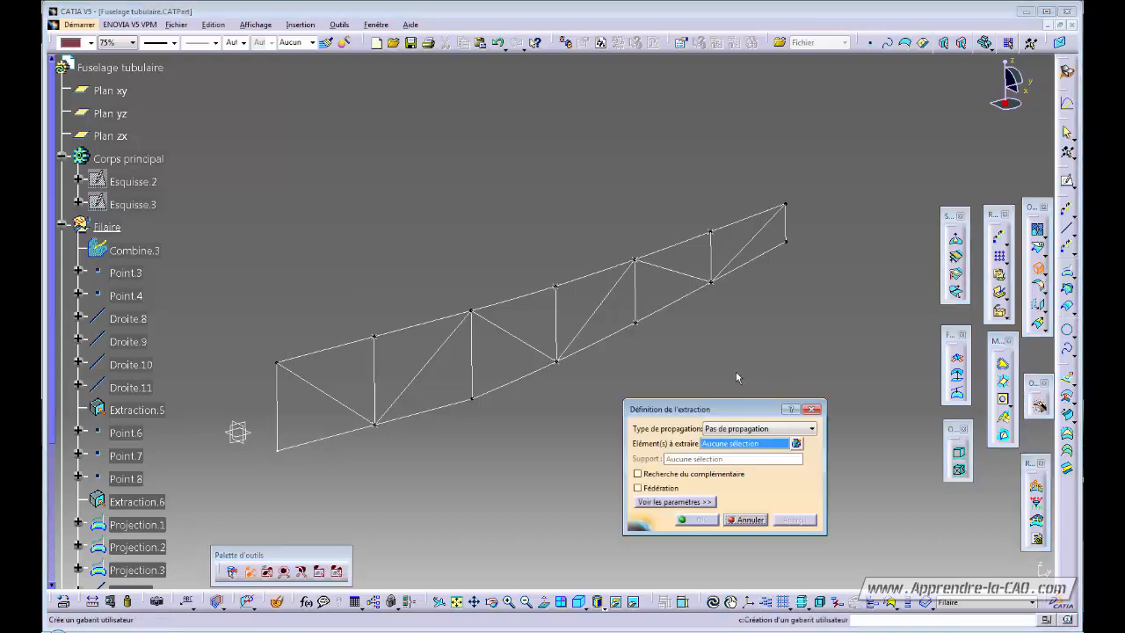
left_click(318, 356)
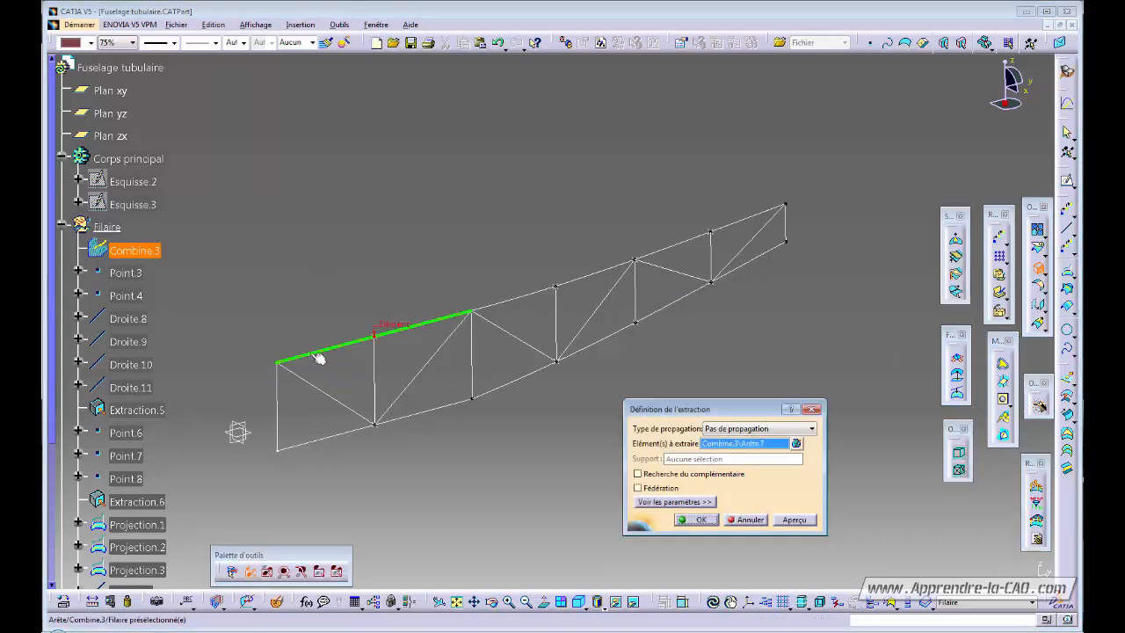
left_click(764, 429)
left_click(746, 450)
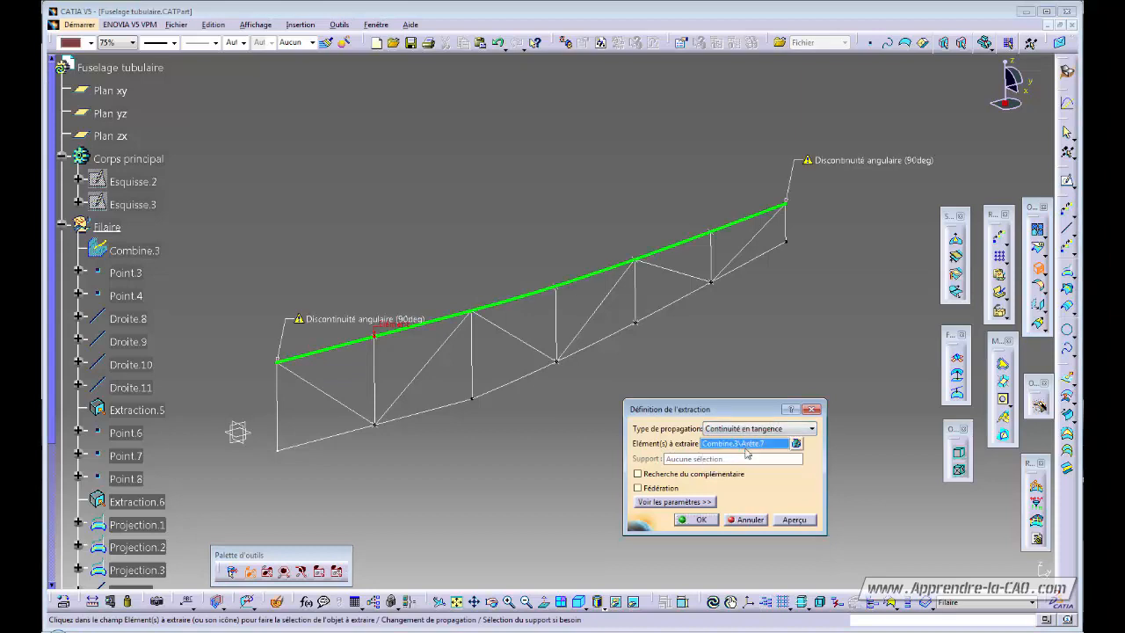
left_click(702, 520)
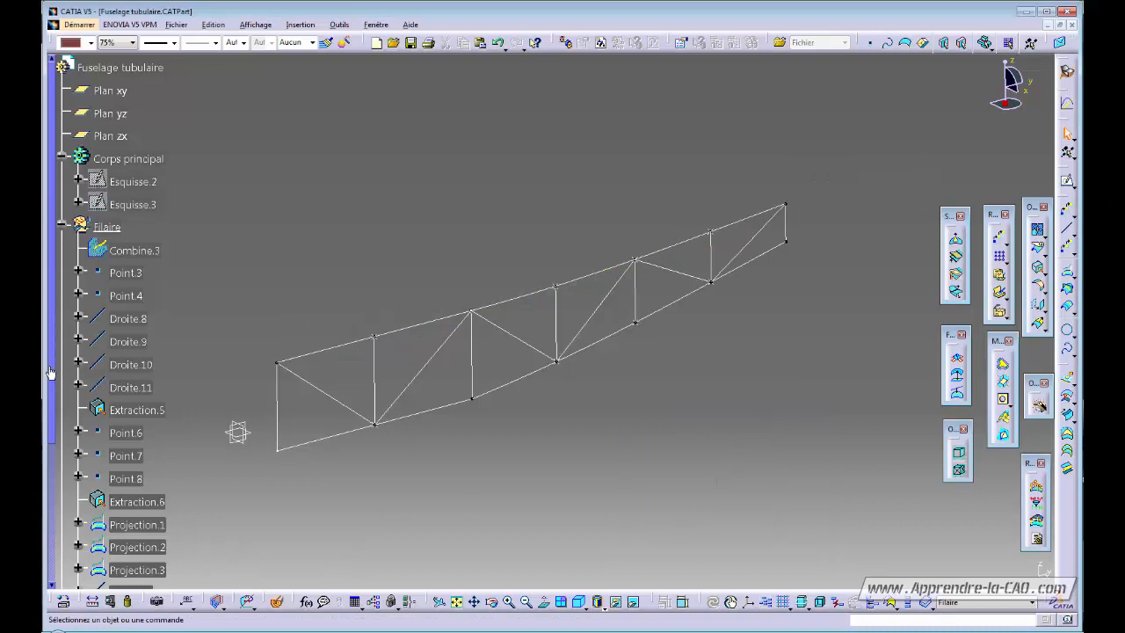
Step: Rename the new upper-edge extraction in Filaire as "Tube supérieur"
left_click_drag(51, 367, 51, 562)
left_click(136, 558)
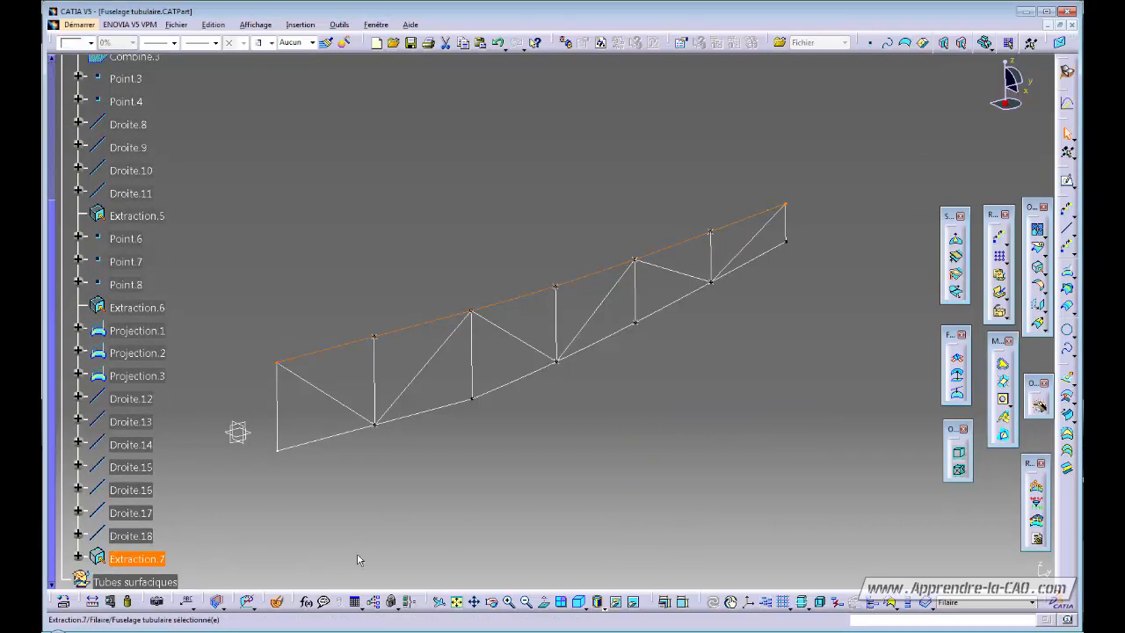
key("alt+Return")
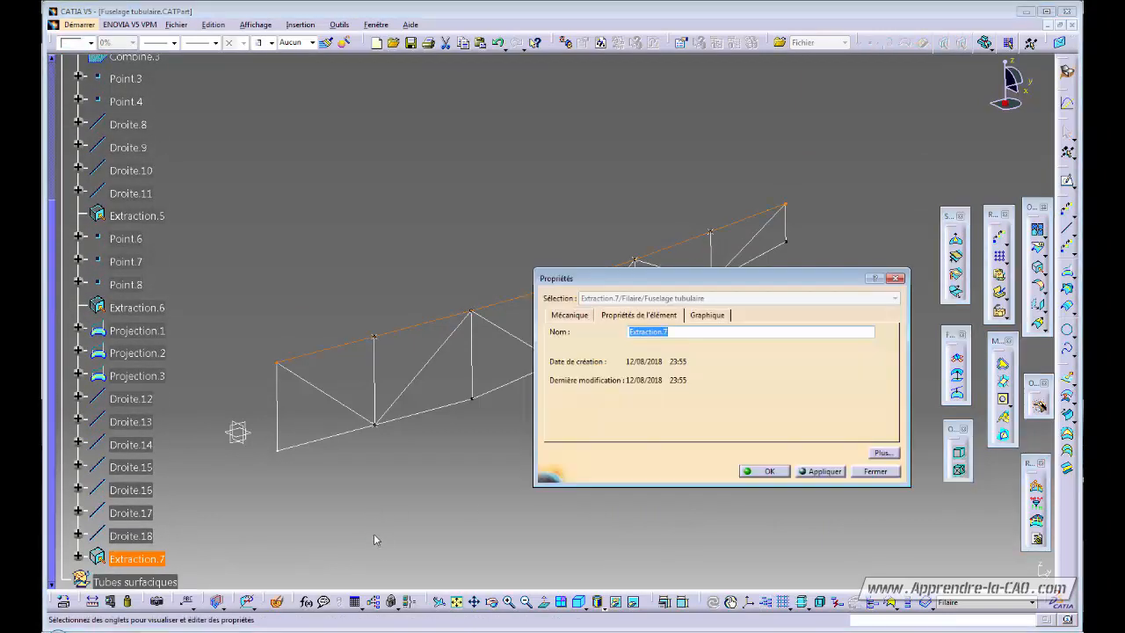
type("Tube supérieur")
key("Return")
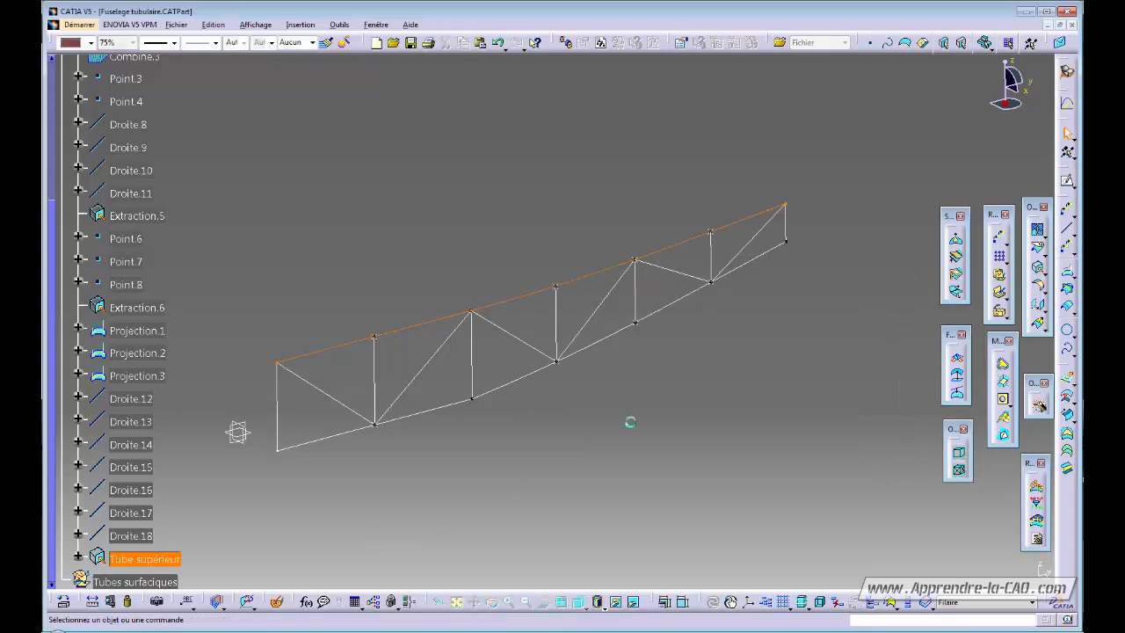
left_click(1038, 266)
left_click(380, 425)
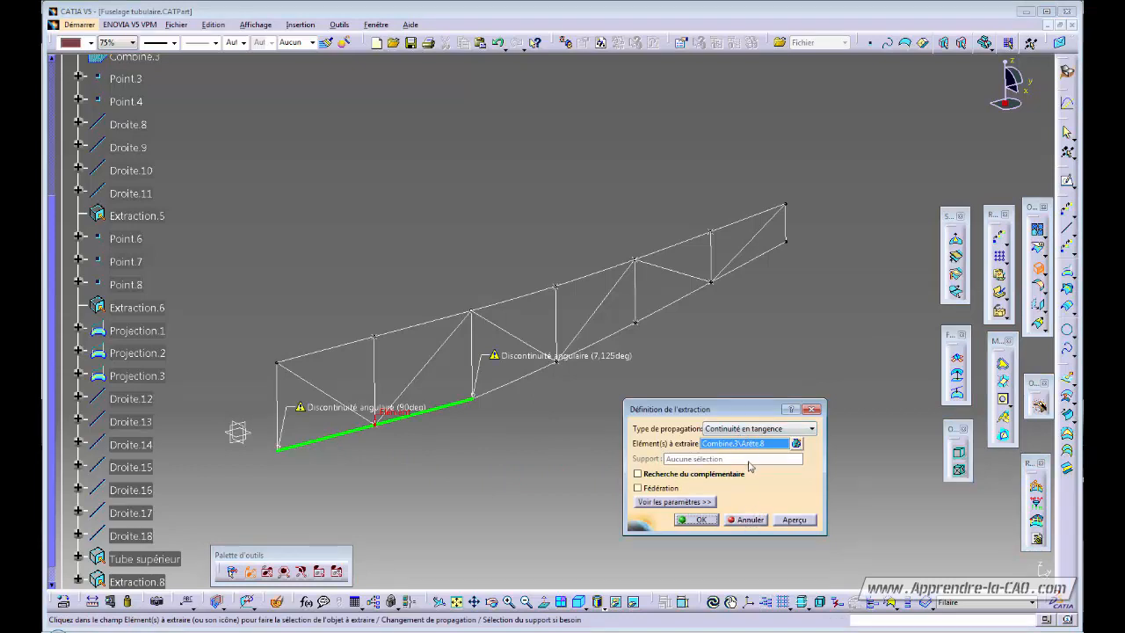
left_click(733, 430)
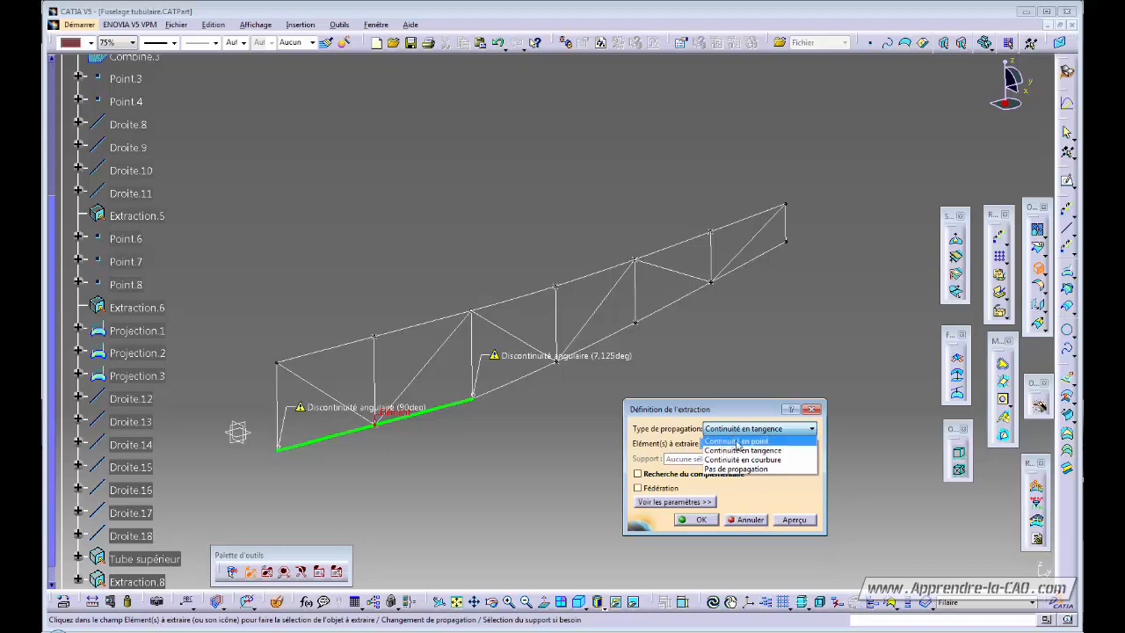
left_click(738, 441)
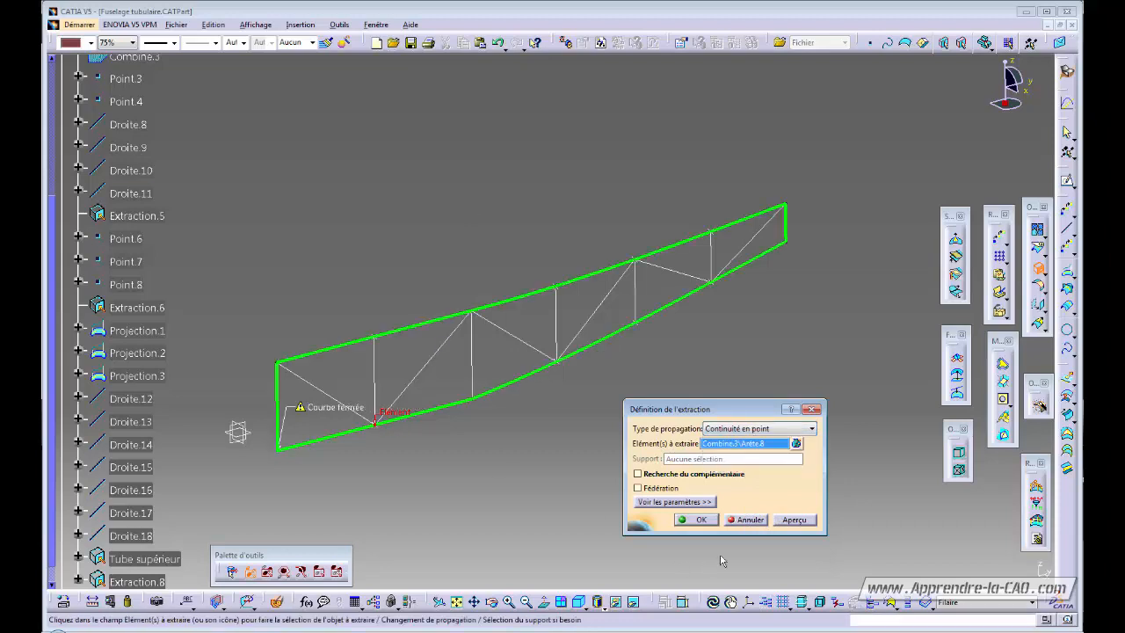
left_click(748, 522)
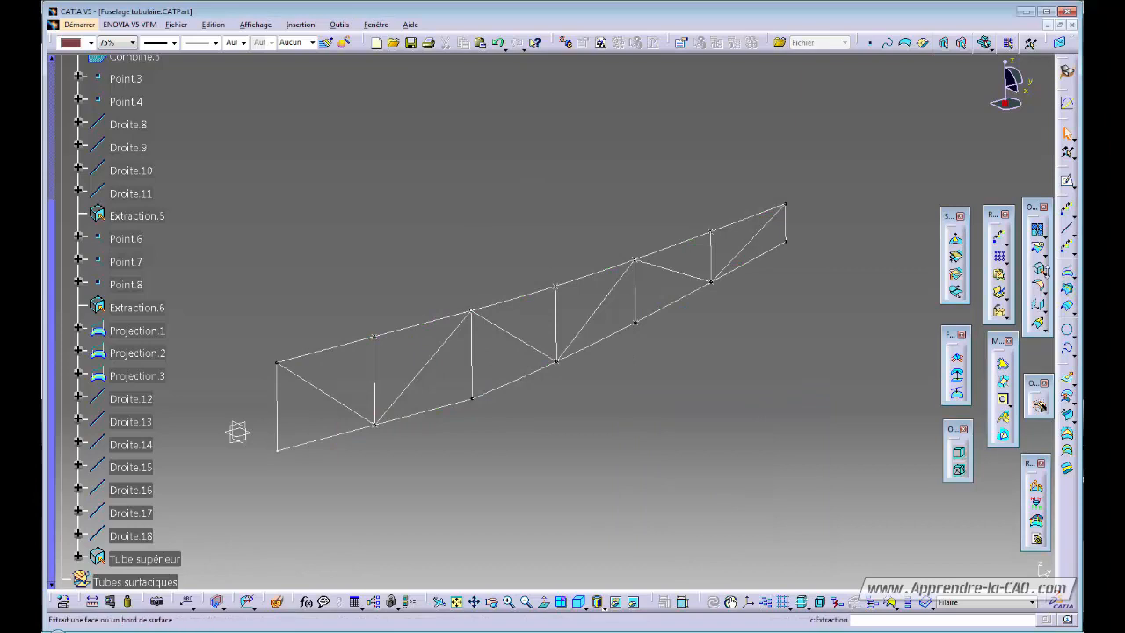
Step: Create a multiple extraction of the two lower edges, from Combine.3 and Extraction.5, with tangent continuity propagation (Continuité en tangence)
left_click(1045, 274)
left_click(1070, 281)
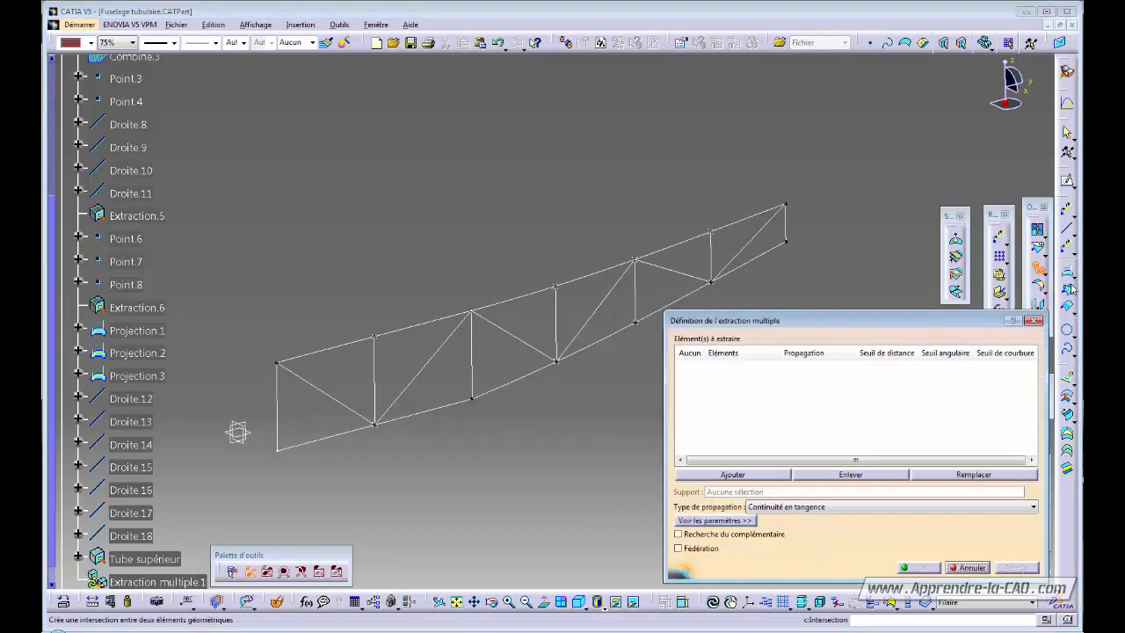
left_click(432, 411)
left_click(525, 378)
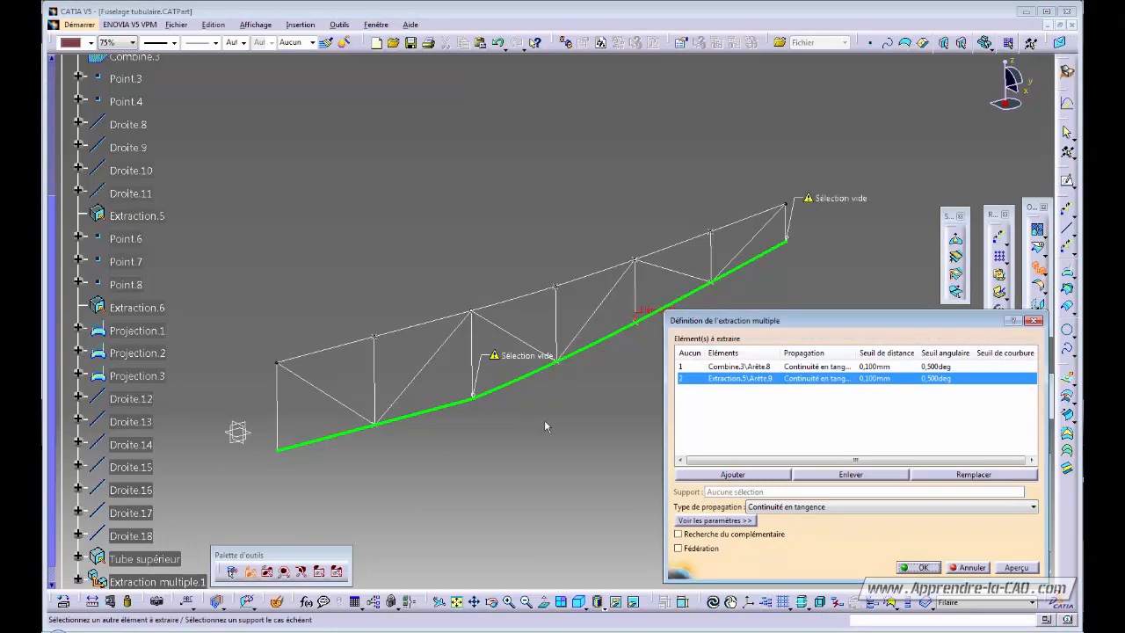
left_click(924, 566)
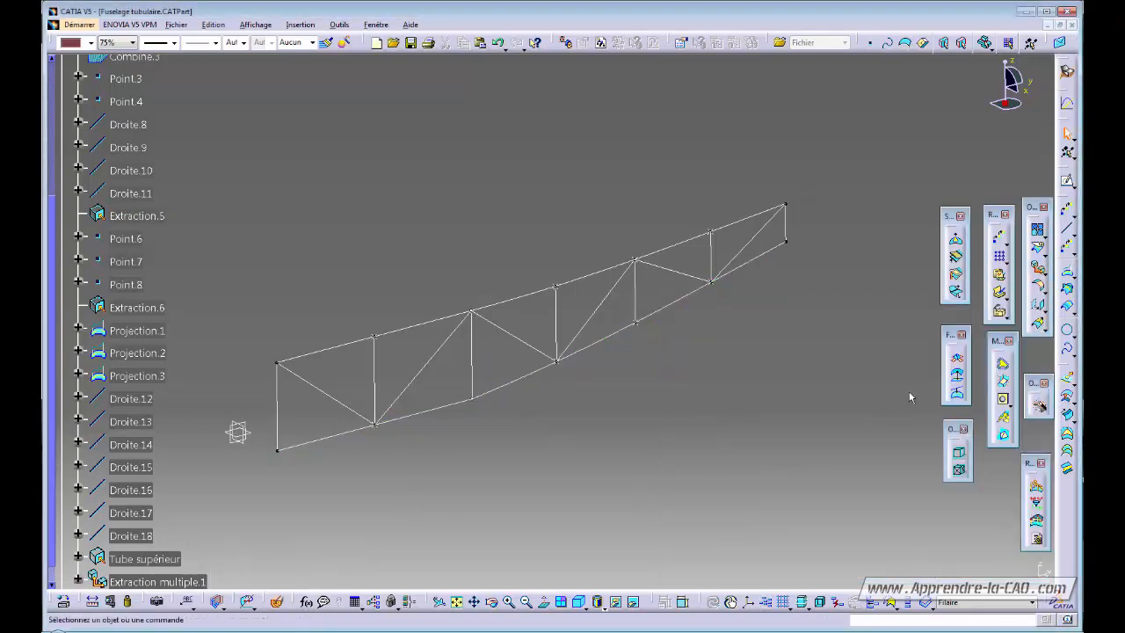
Step: Extract the vertical edges of Combine.3 at the wide and narrow ends as two separate extractions with tangent continuity
left_click(1042, 273)
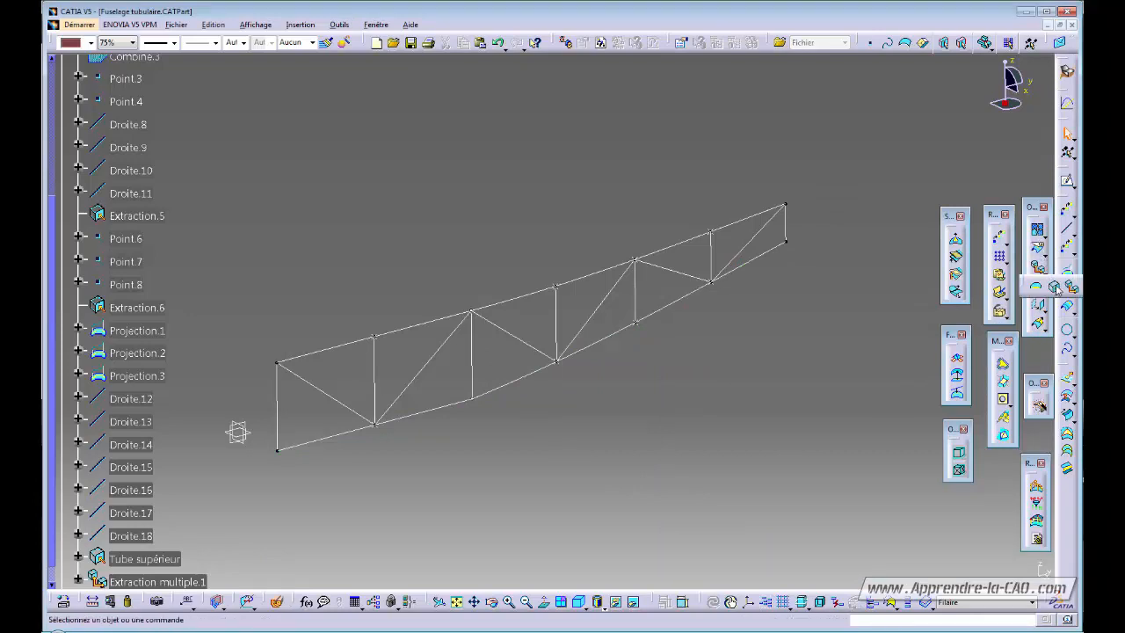
left_click(1059, 290)
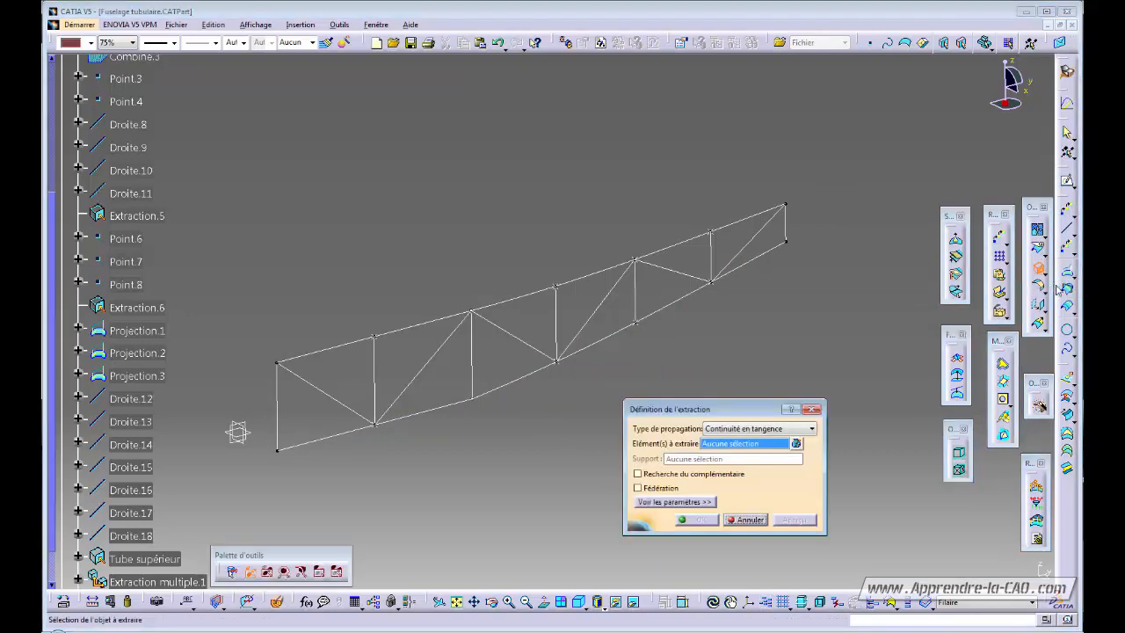
left_click(278, 408)
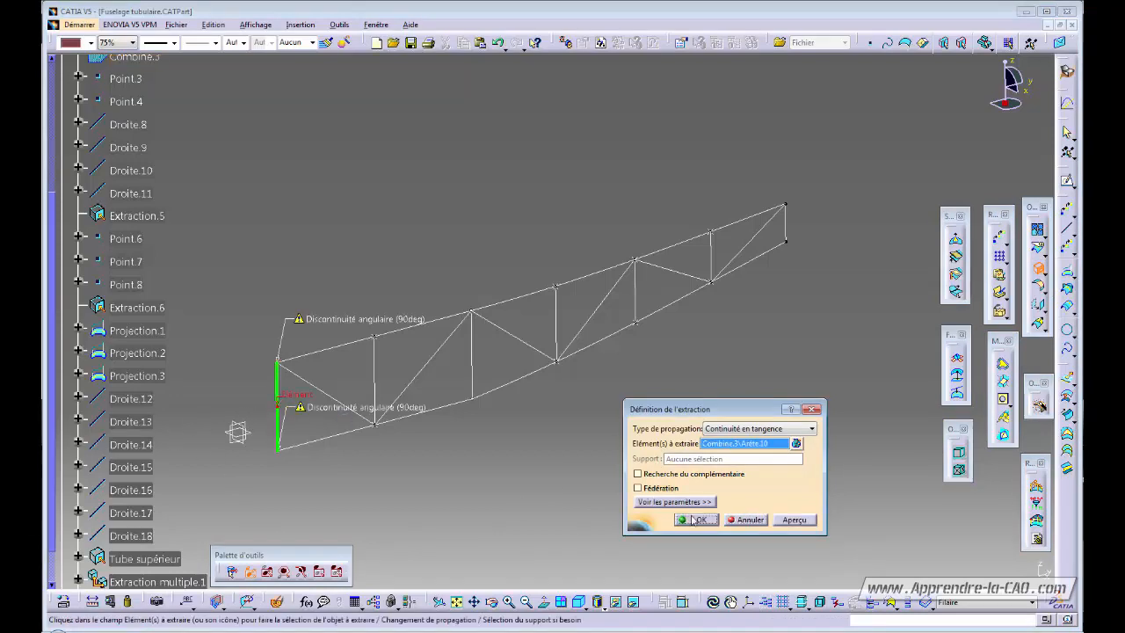
left_click(694, 519)
left_click(1038, 269)
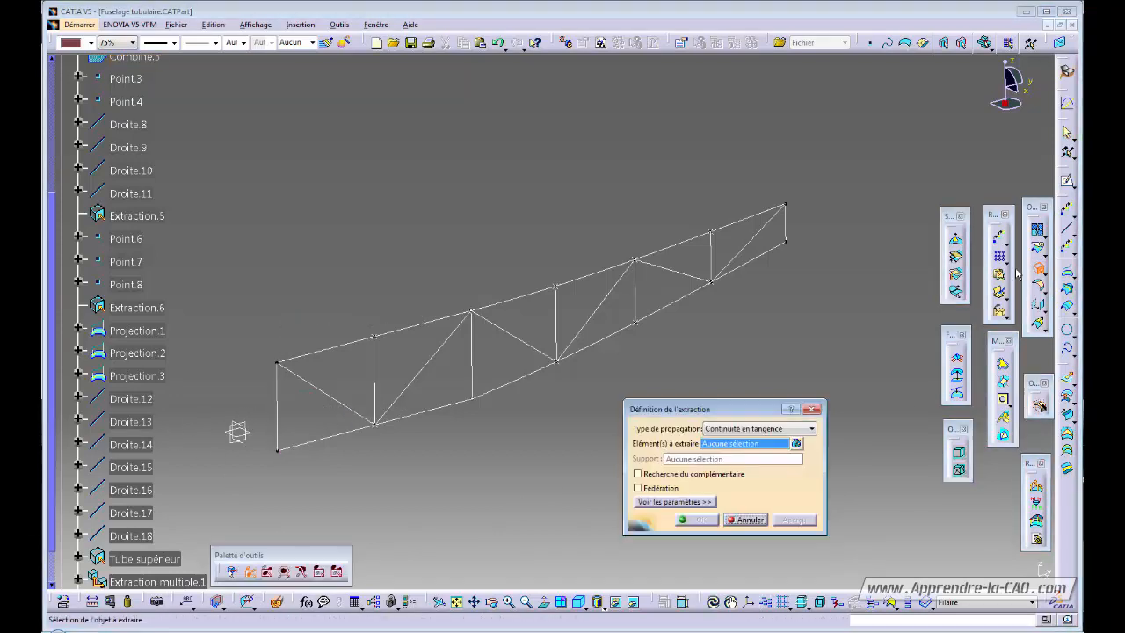
left_click(786, 226)
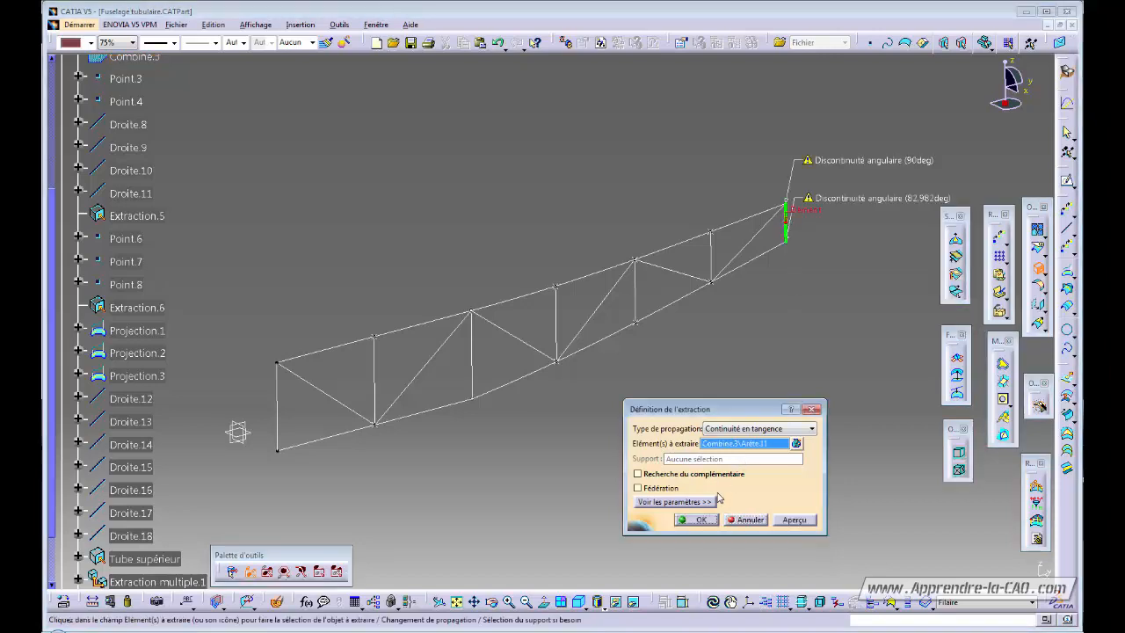
left_click(698, 520)
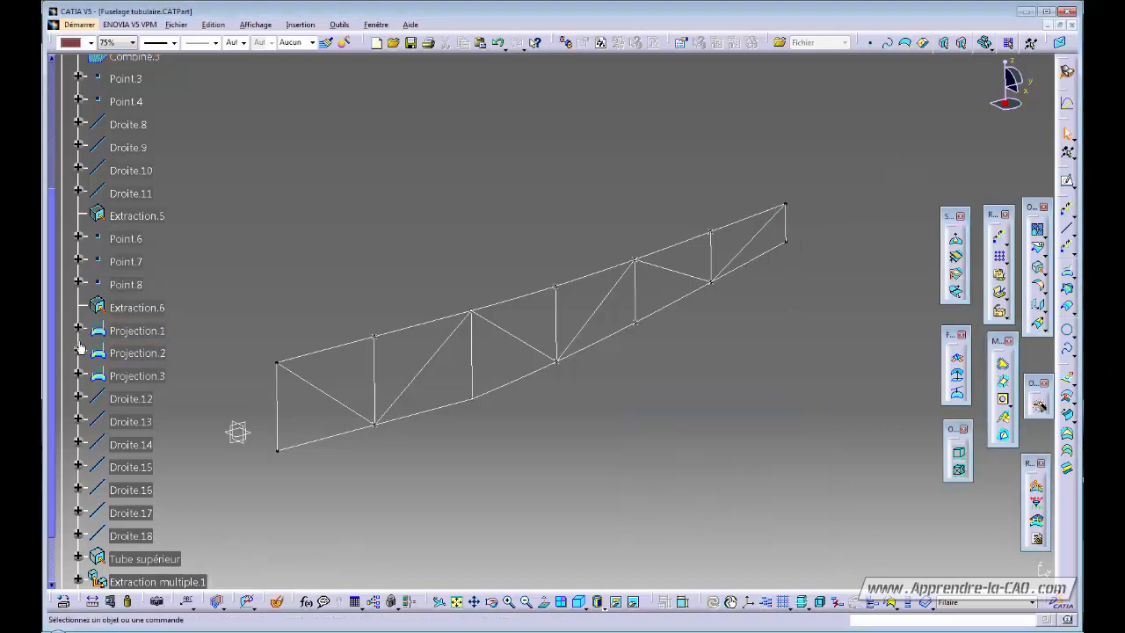
Step: Rename the multiple extraction of the lower edges in Filaire as "Tube inférieur"
left_click_drag(52, 275, 51, 164)
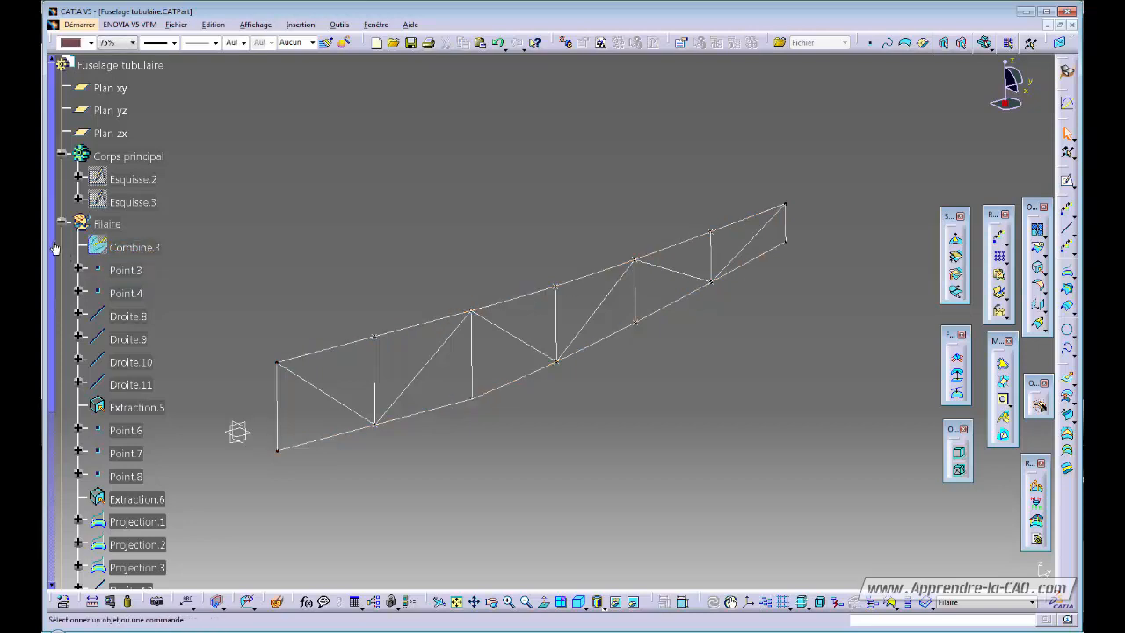
left_click_drag(52, 247, 42, 466)
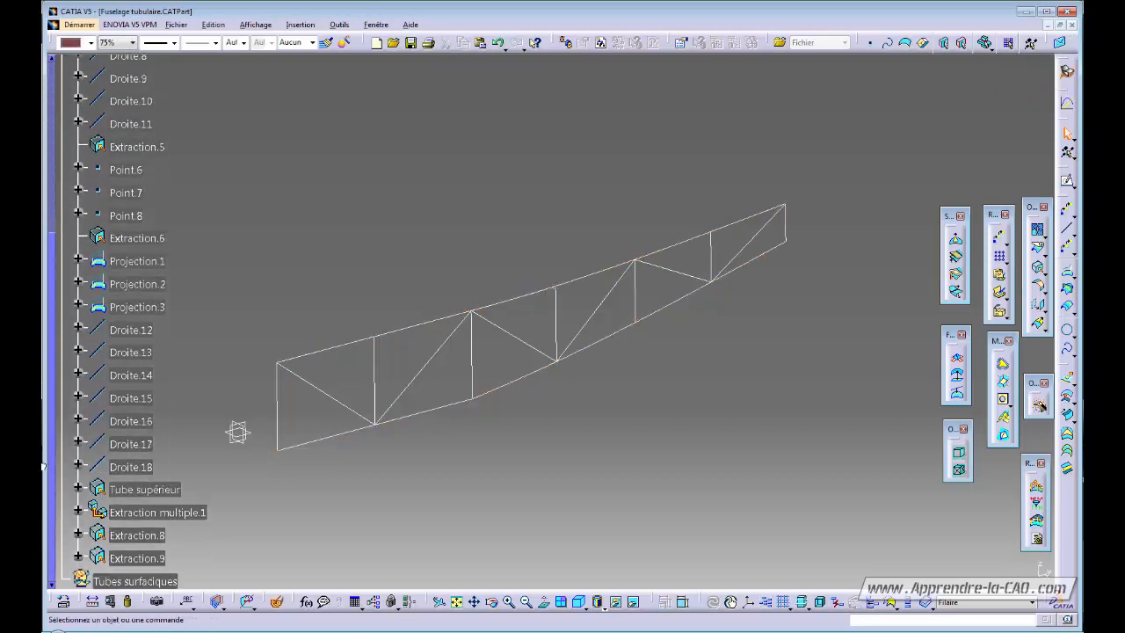
left_click(151, 512)
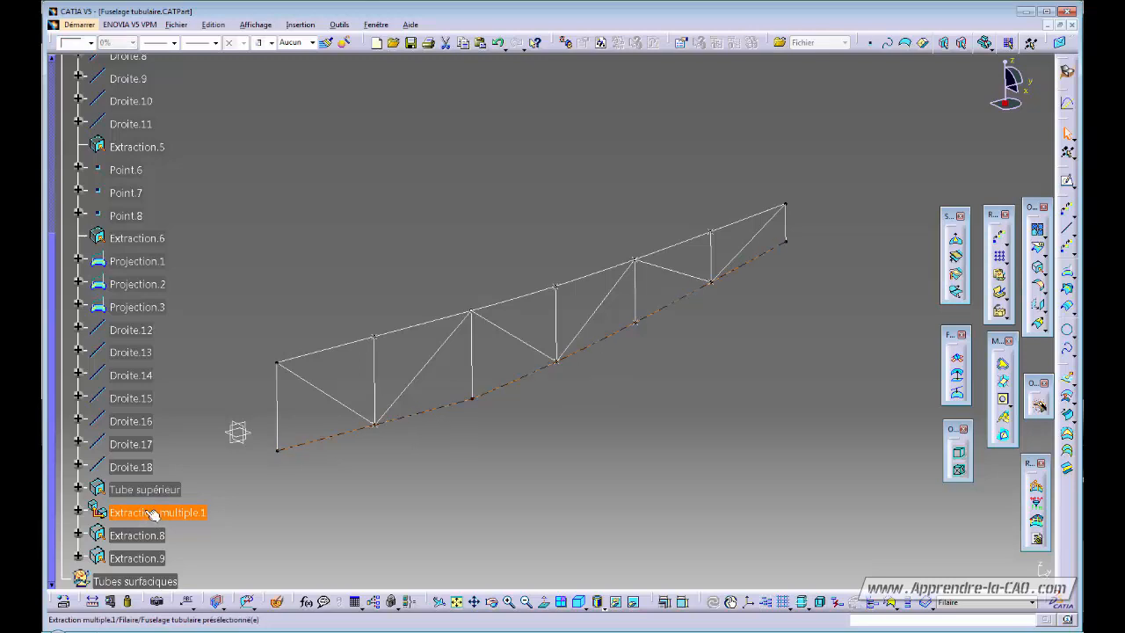
key("alt+Return")
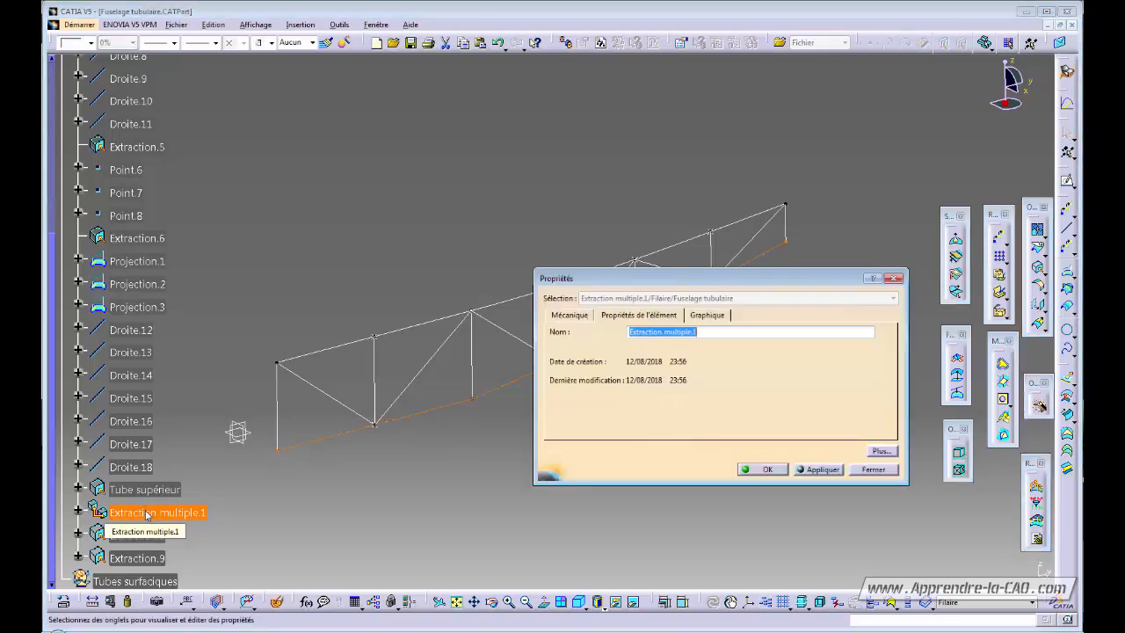
type("Tube")
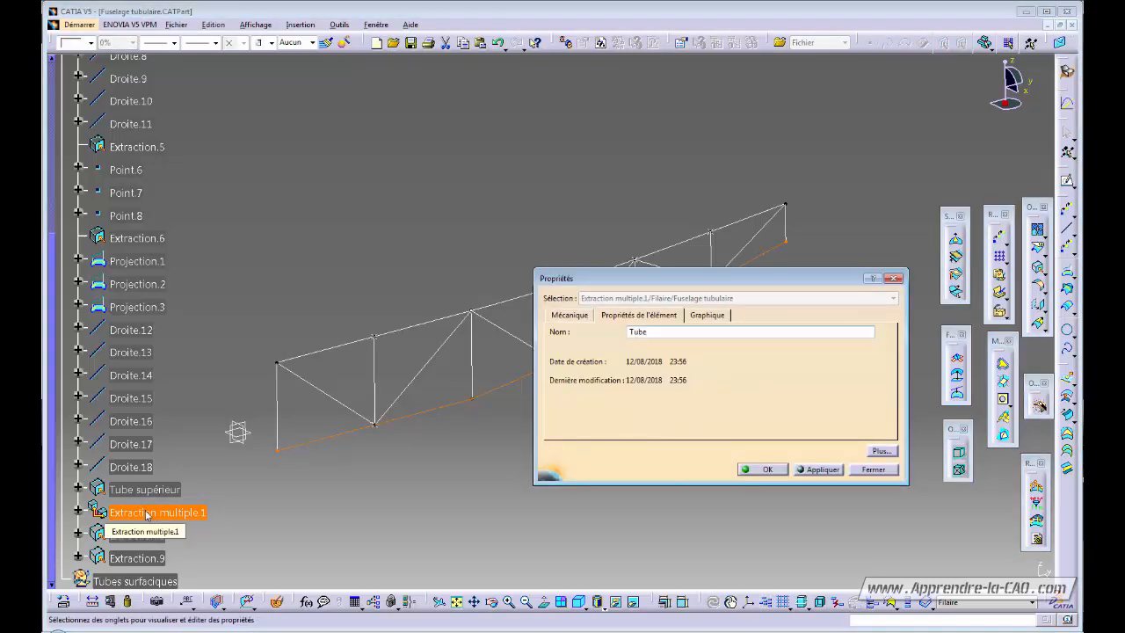
type(" inféreiu")
type("ur")
key("Return")
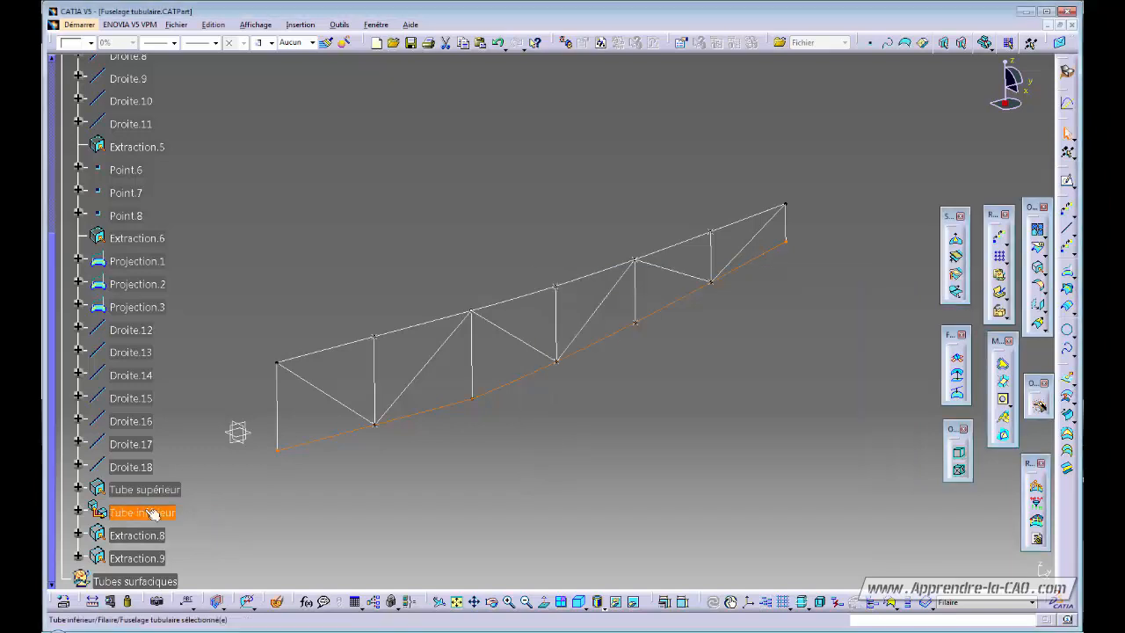
left_click(382, 492)
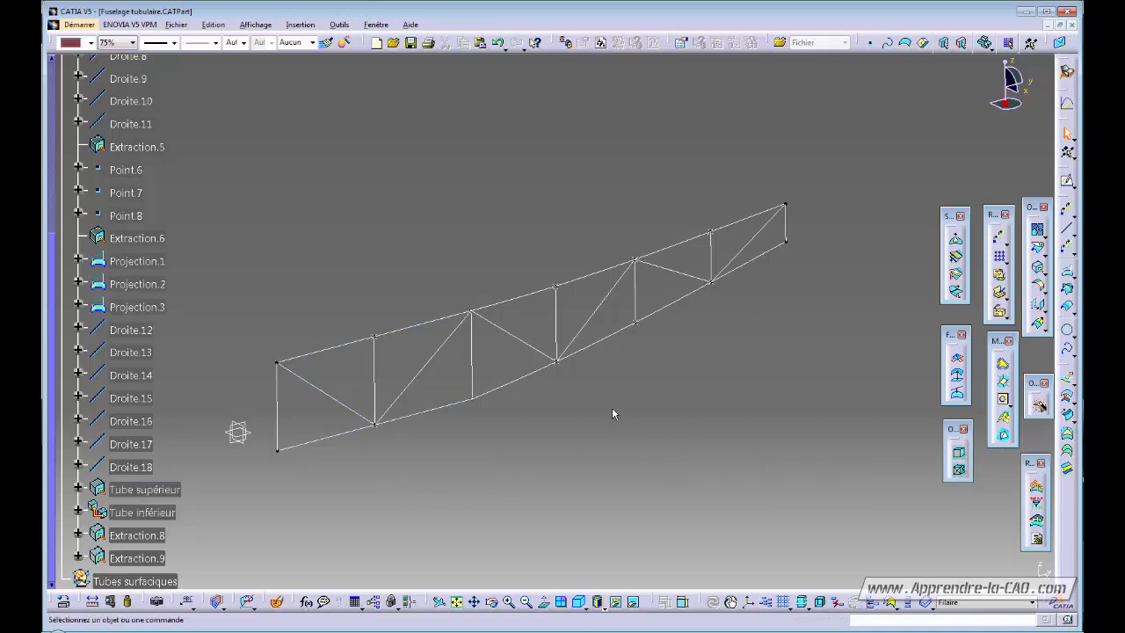
middle_click_drag(613, 413, 644, 397)
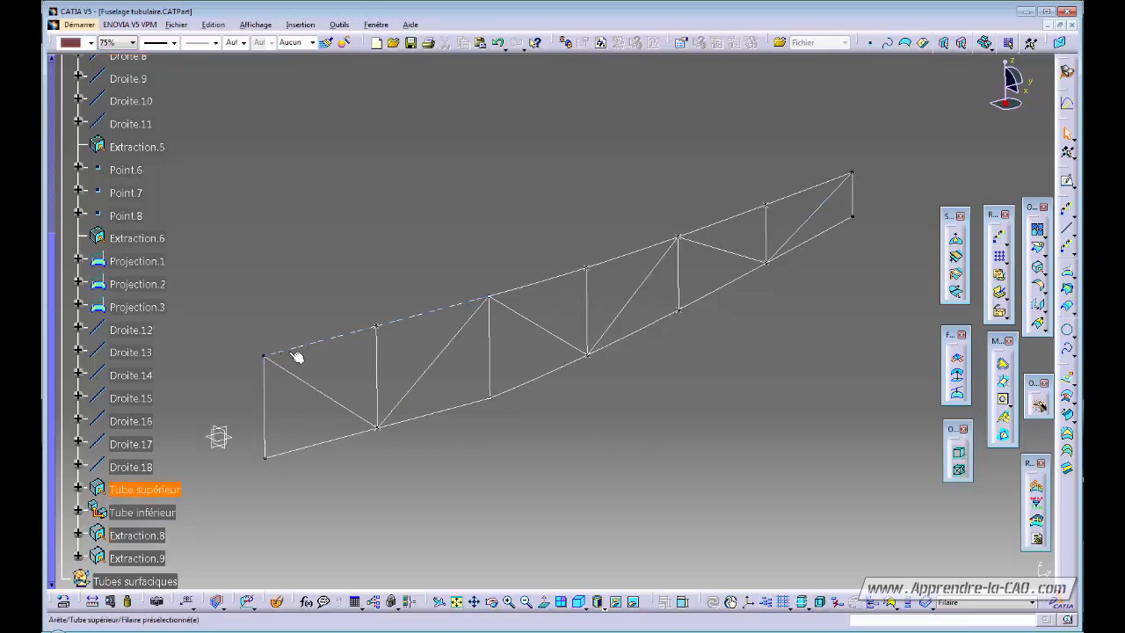
middle_click_drag(566, 449, 634, 447)
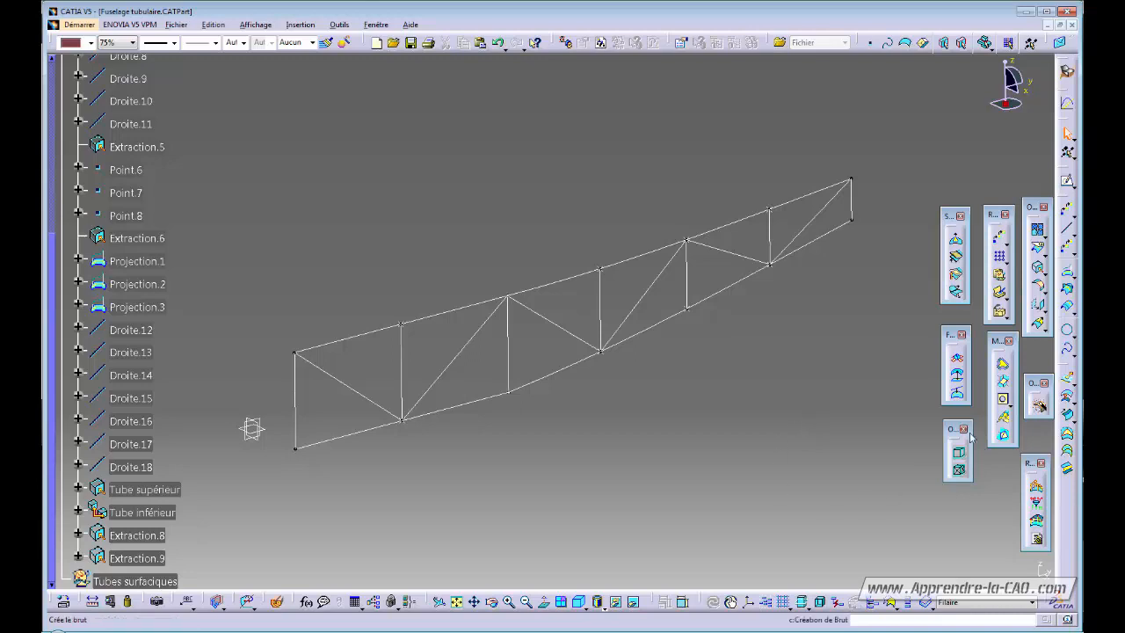
left_click(1073, 296)
left_click(894, 321)
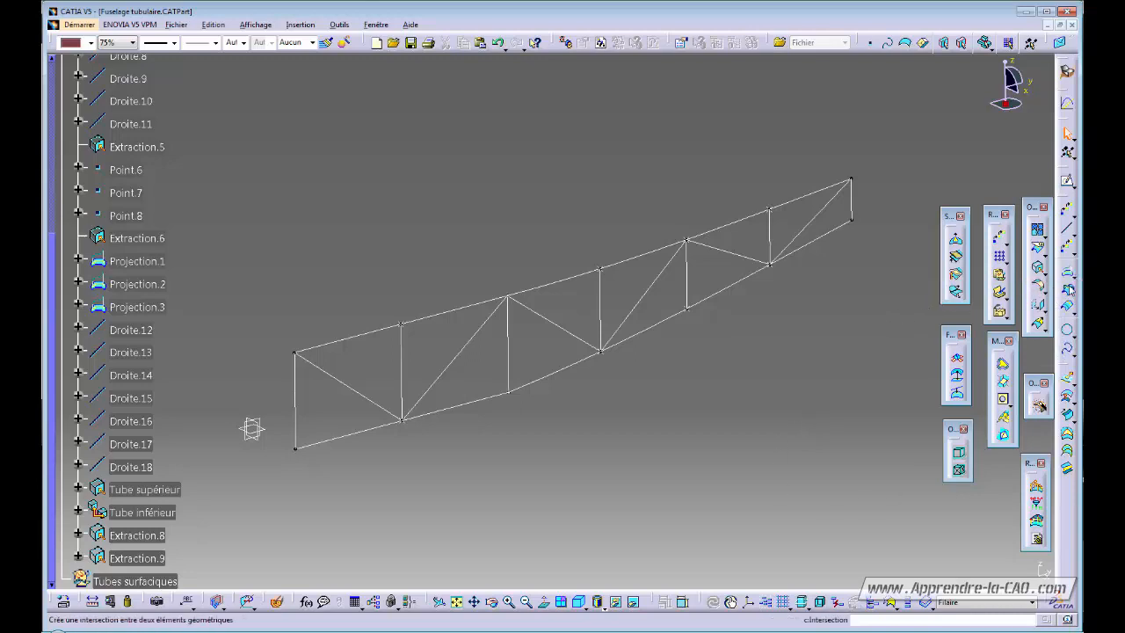
left_click(1075, 315)
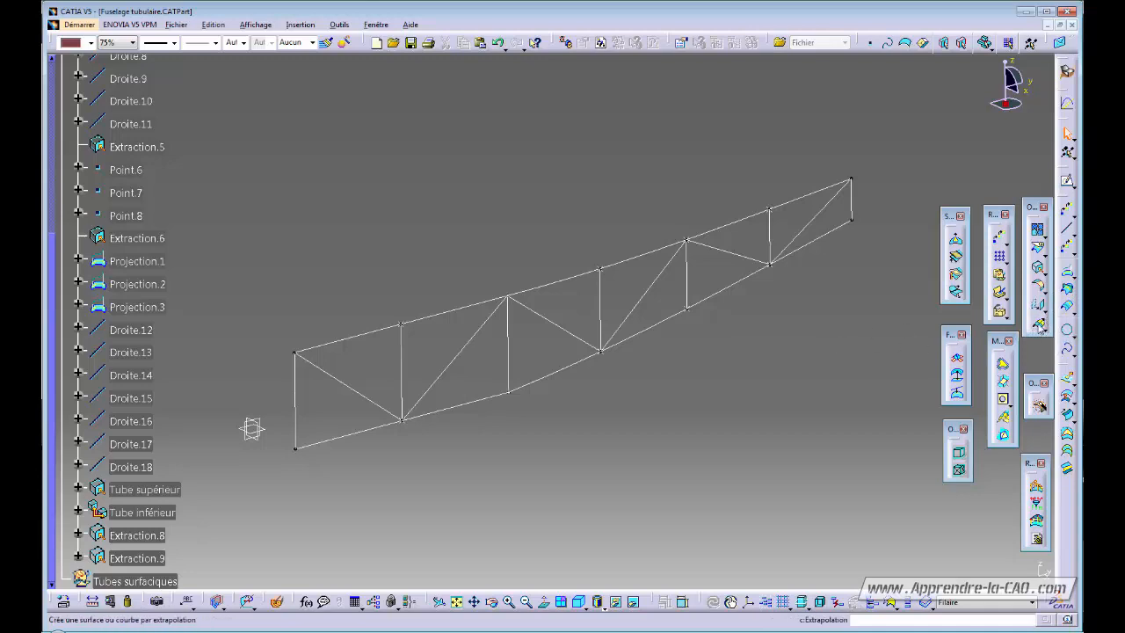
left_click(1038, 324)
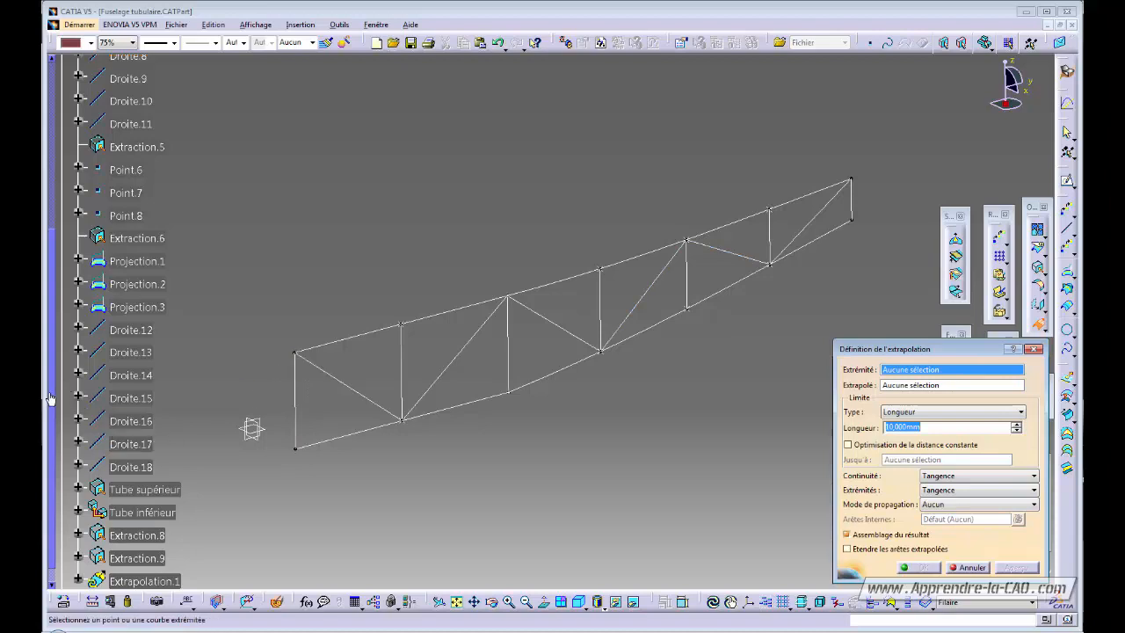
left_click(970, 567)
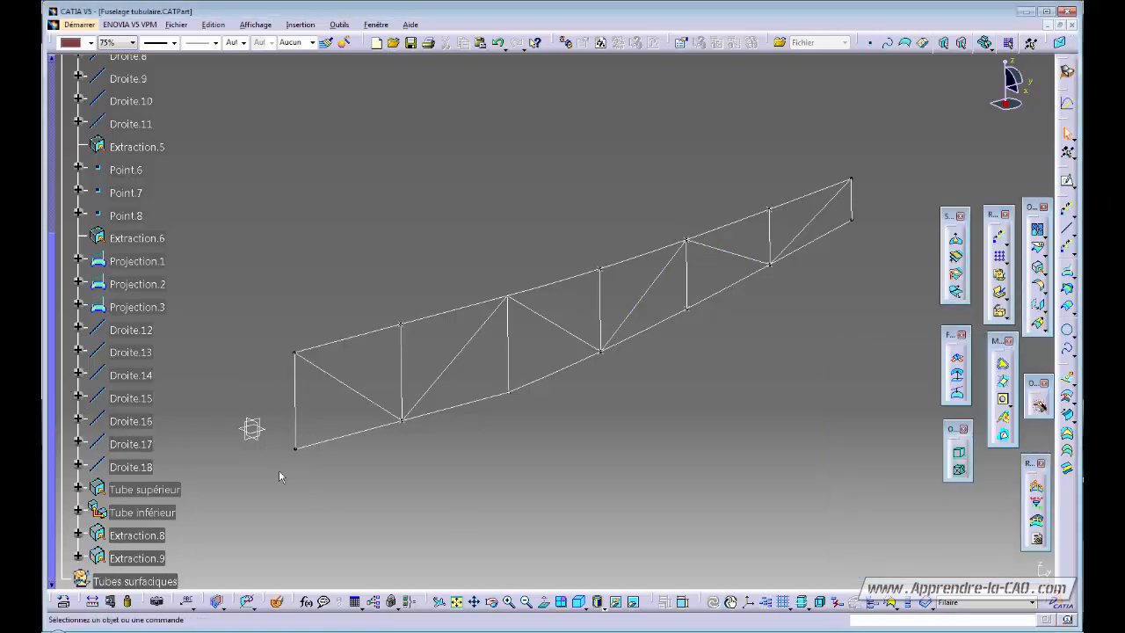
Step: Hide the vertical end edges and the adjoining end diagonals at both the wide and narrow ends of the truss
left_click(296, 387)
key("space")
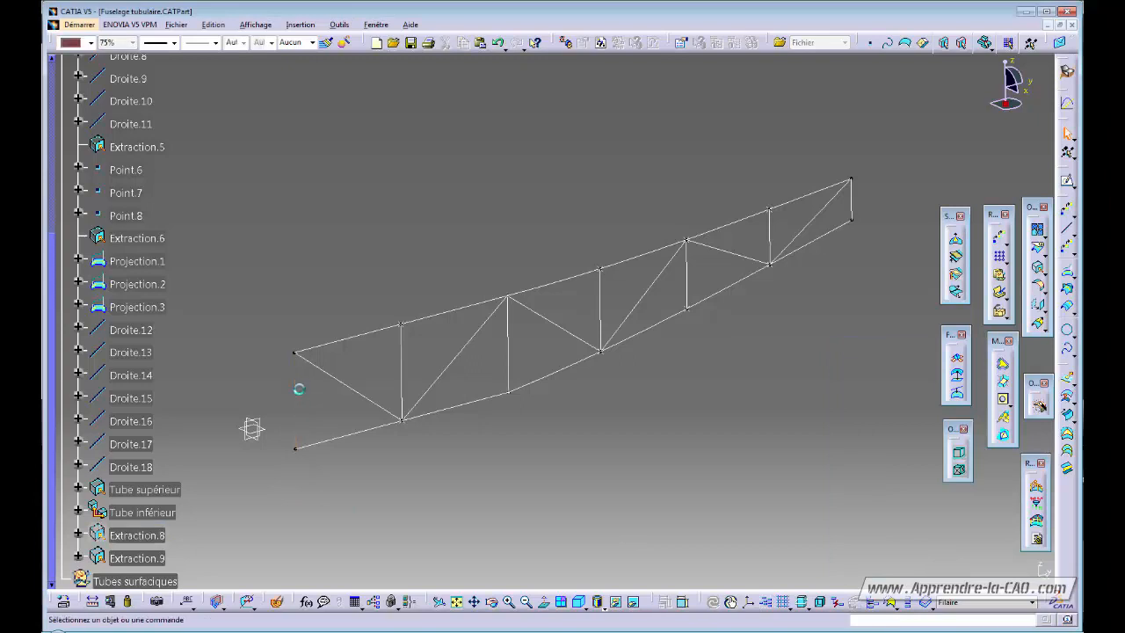
left_click(326, 371)
key("space")
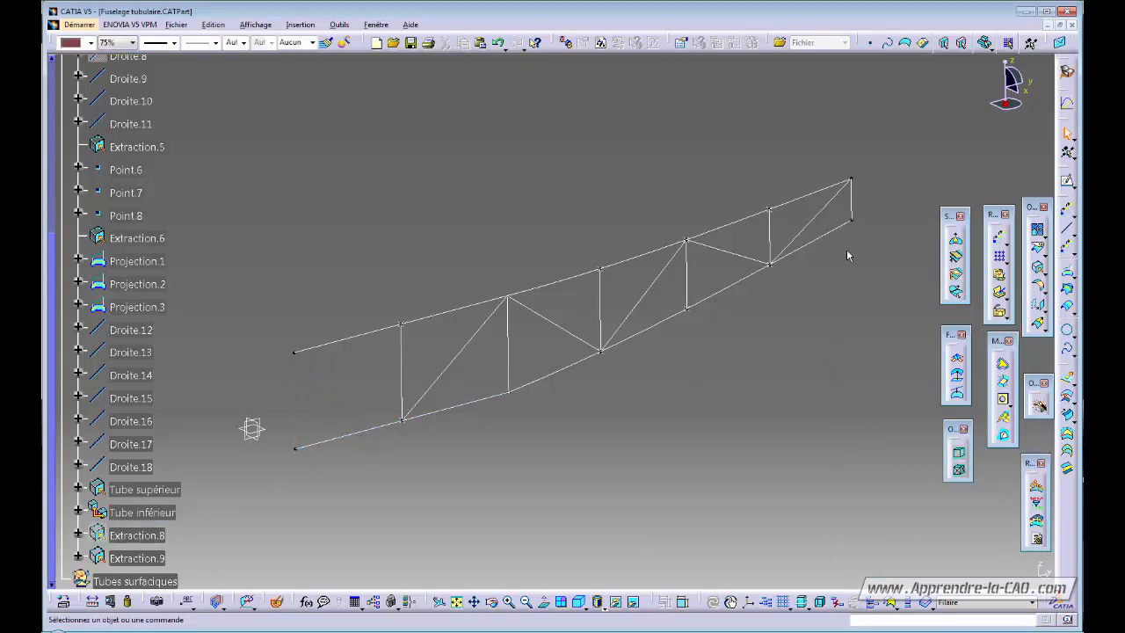
left_click(850, 209)
key("space")
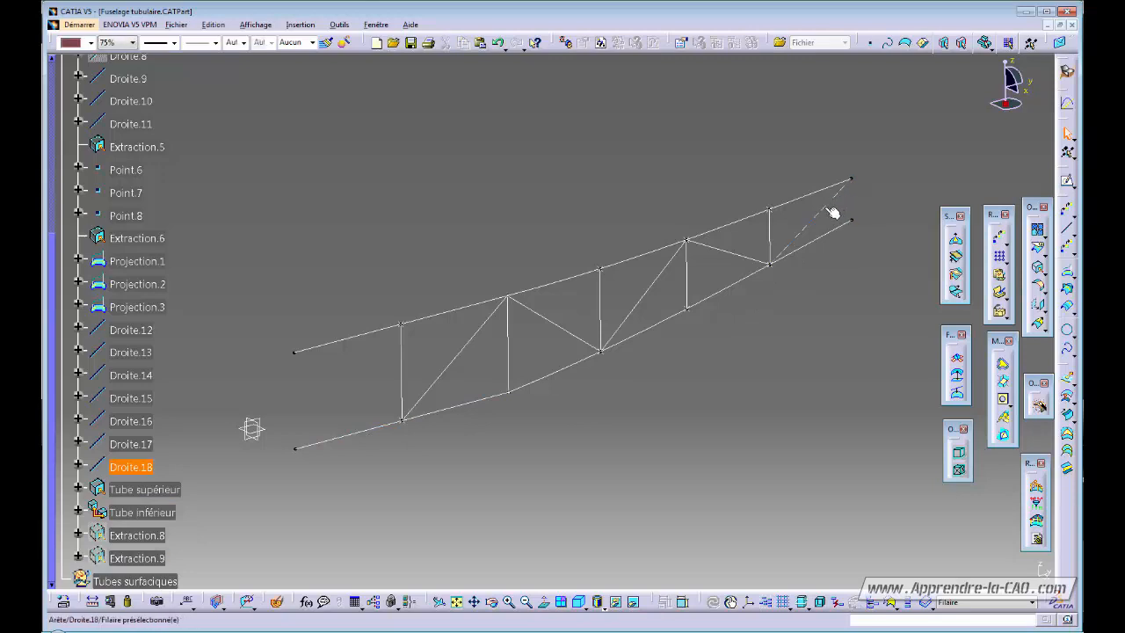
left_click(822, 209)
key("space")
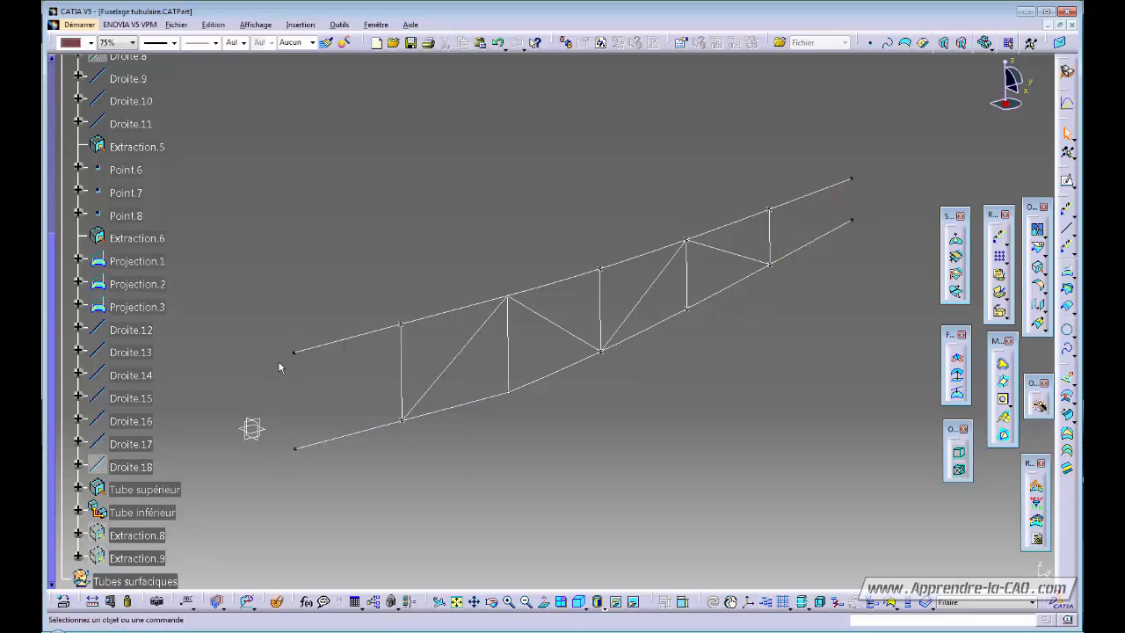
left_click(243, 525)
left_click(166, 519)
left_click(418, 511)
Step: Extrapolate Tube supérieur from its wide-end vertex by a length of 12 mm with tangent continuity (Tangence)
left_click(1038, 323)
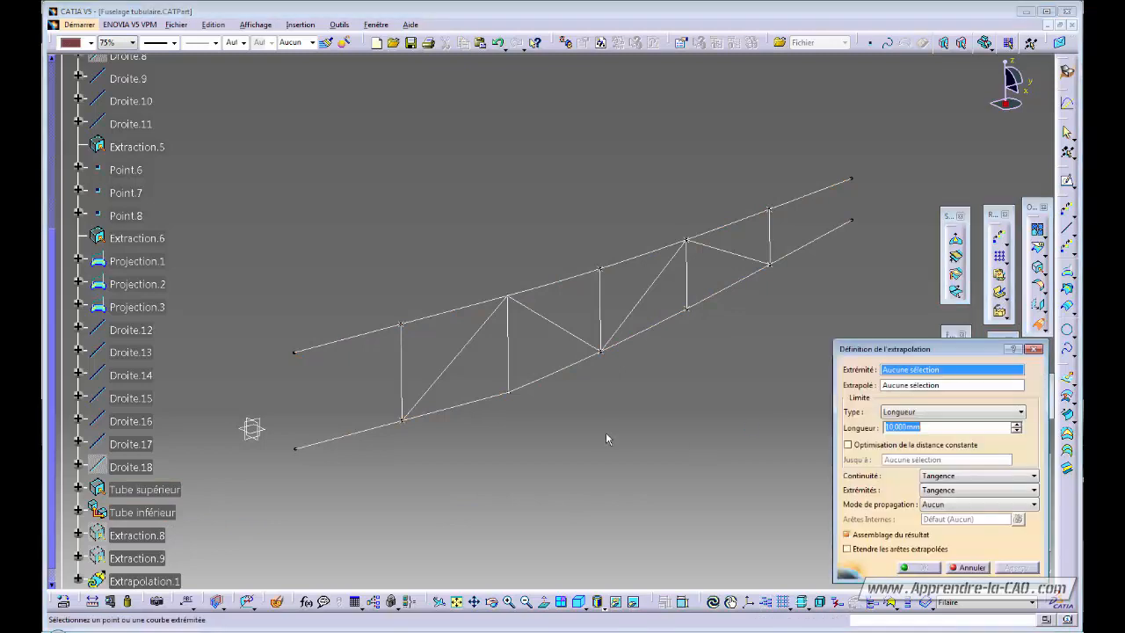
left_click(295, 352)
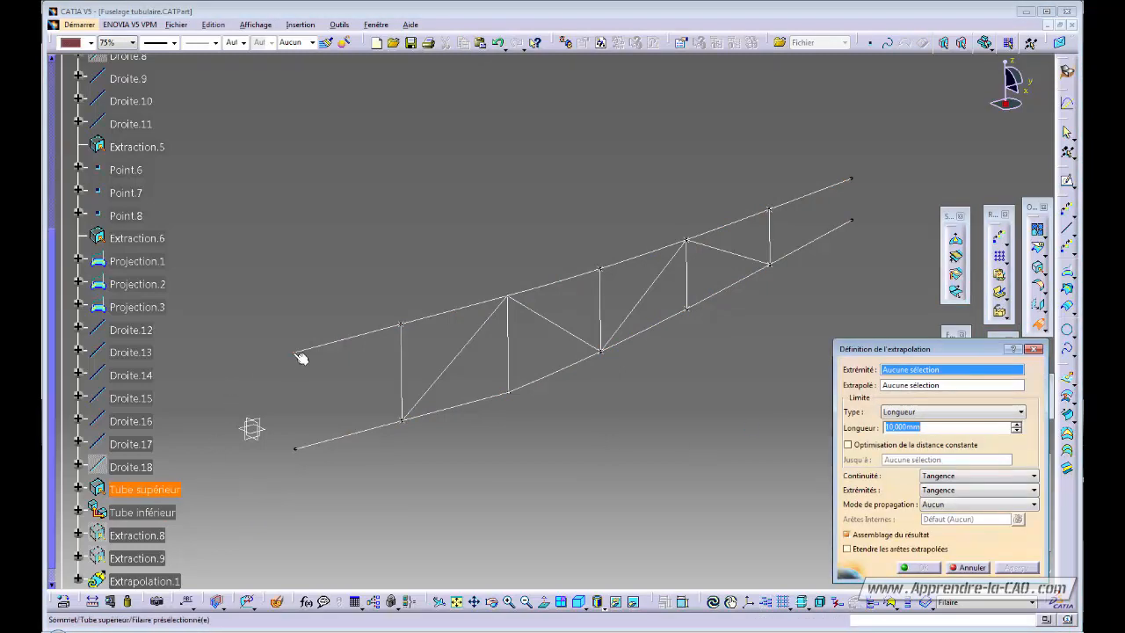
left_click(360, 337)
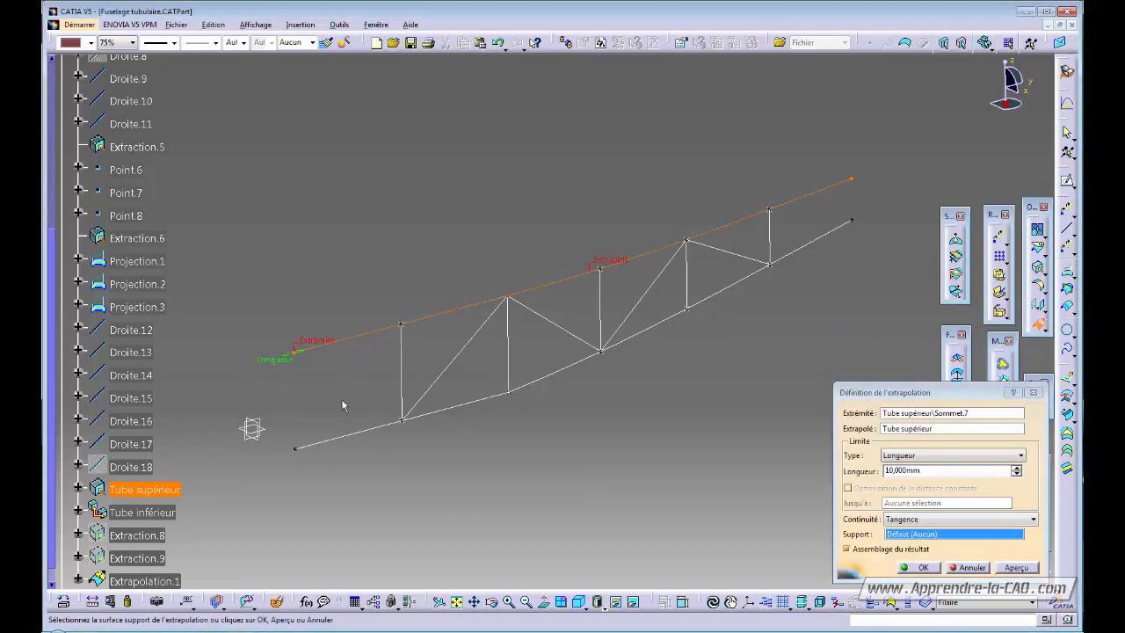
left_click_drag(285, 358, 265, 369)
left_click(935, 470)
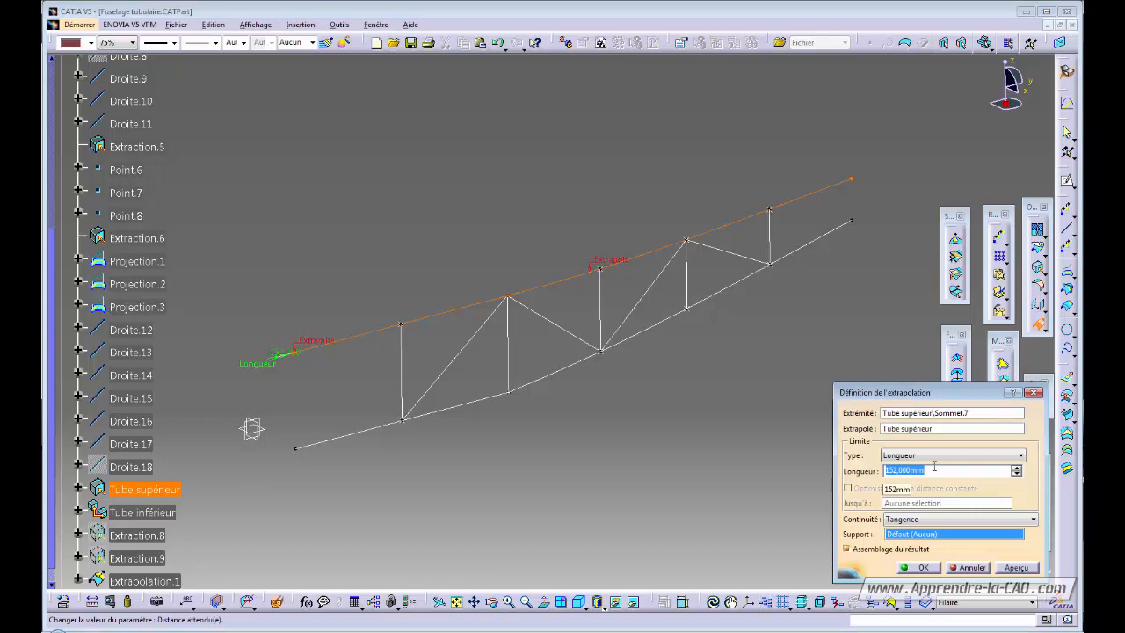
type("12")
key("Return")
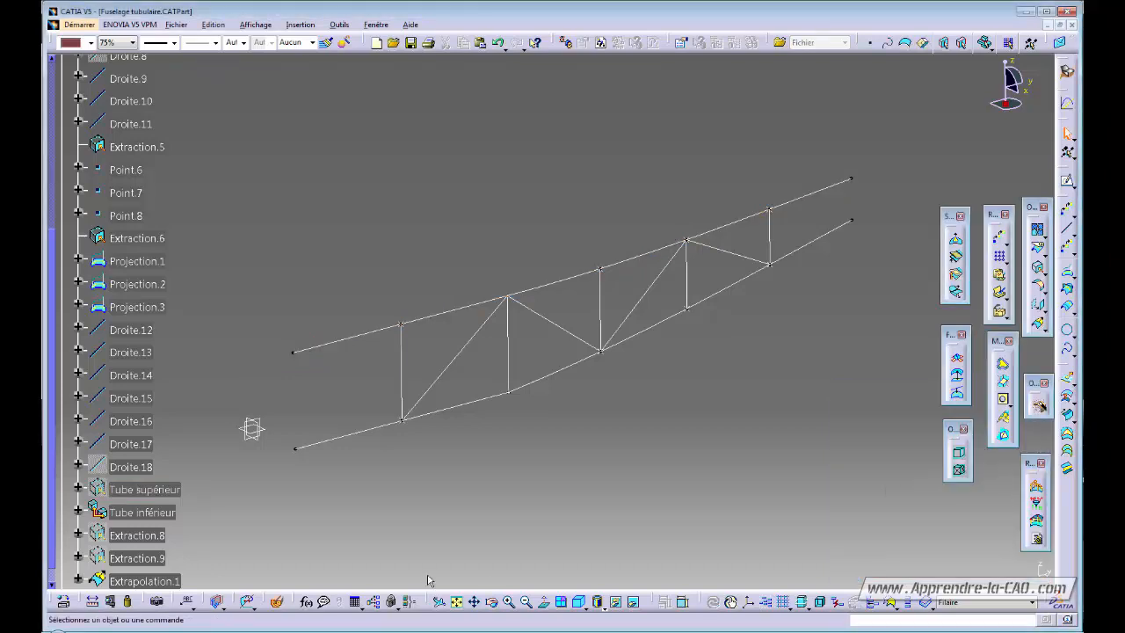
left_click(177, 576)
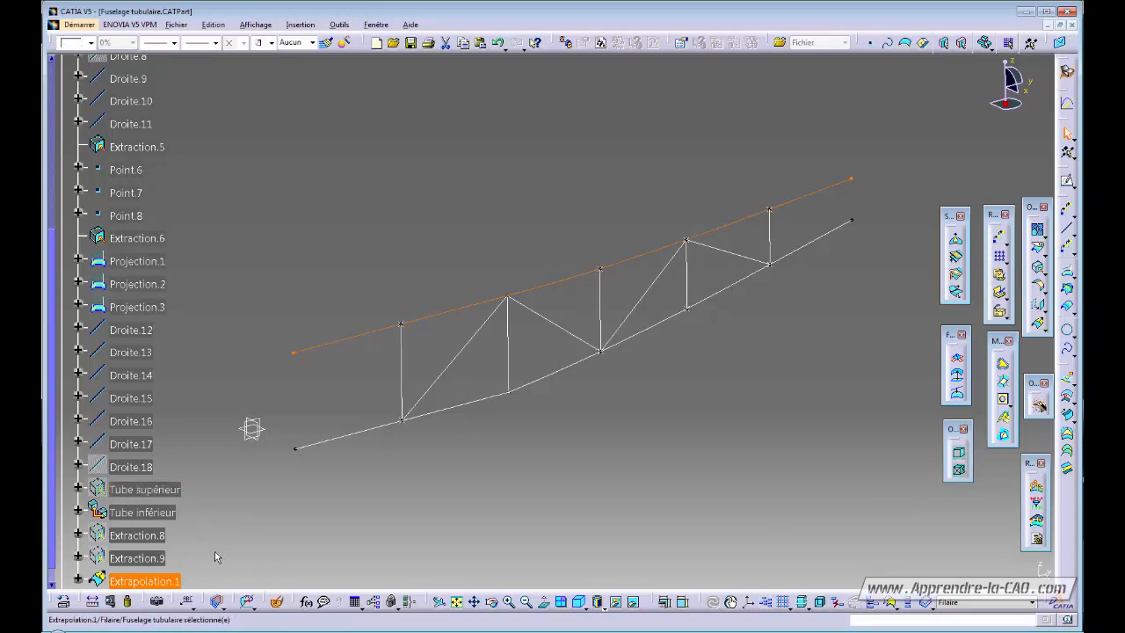
left_click(163, 583)
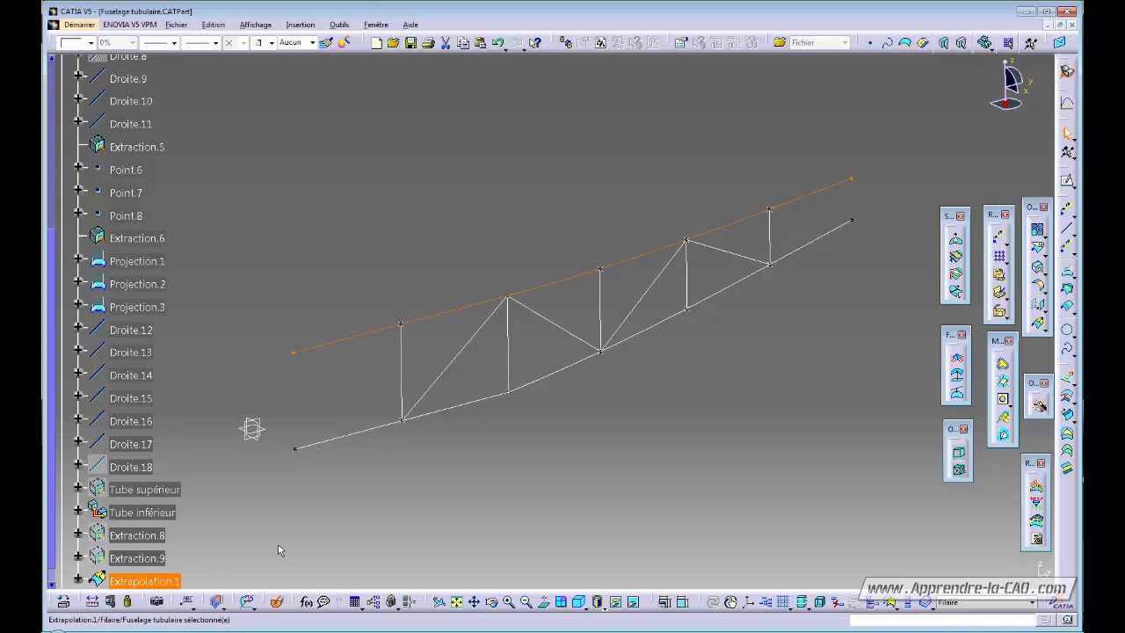
left_click(701, 434)
left_click(1037, 323)
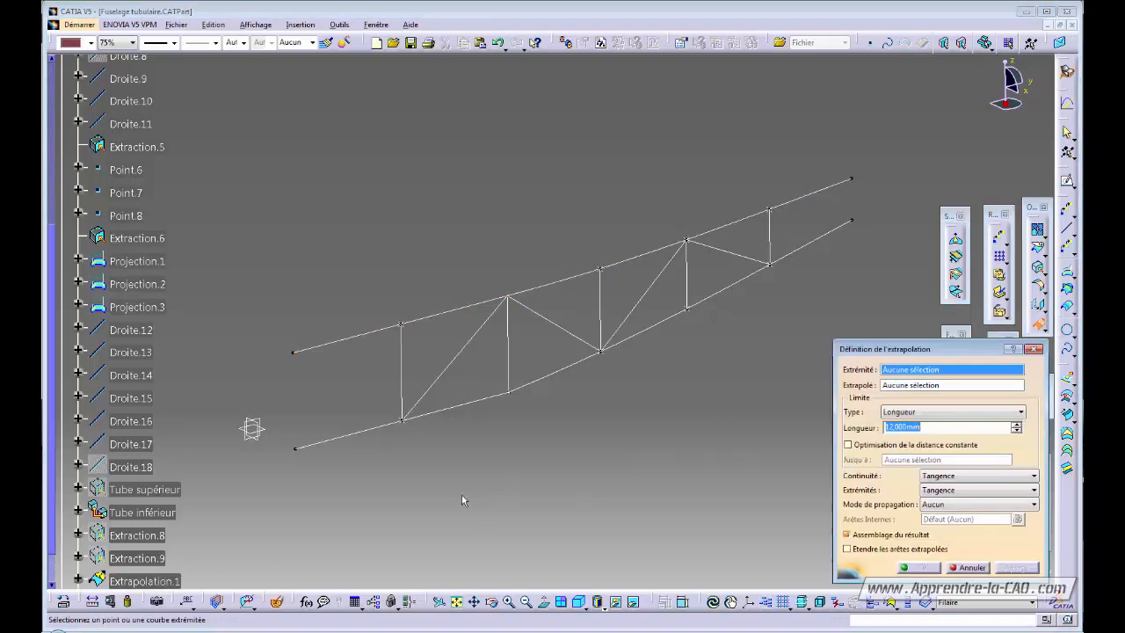
left_click(857, 180)
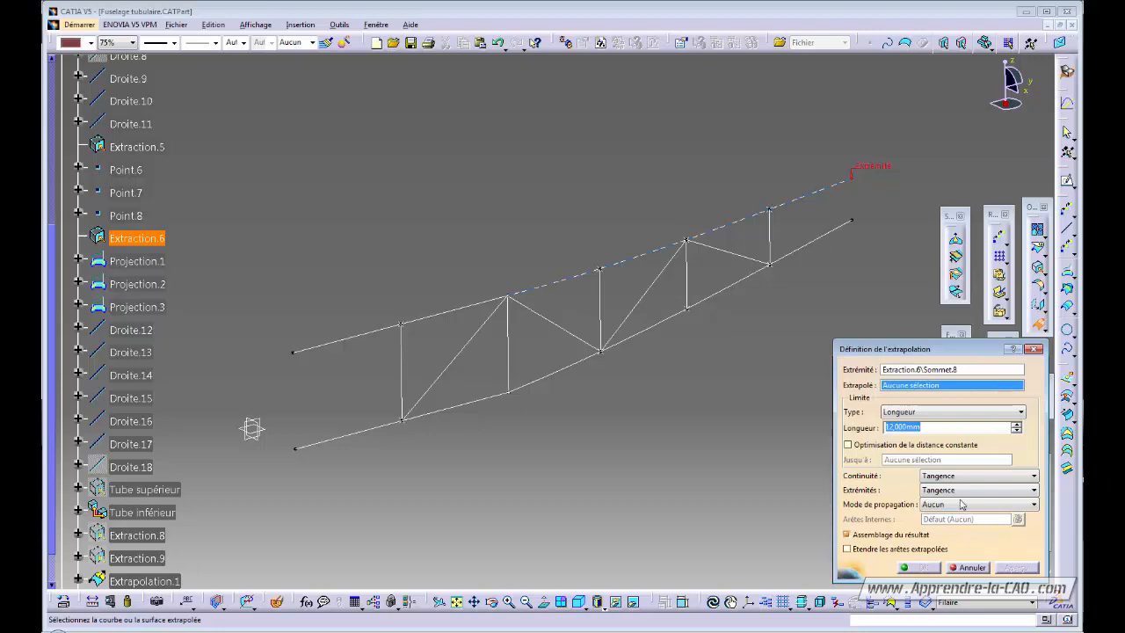
left_click(972, 567)
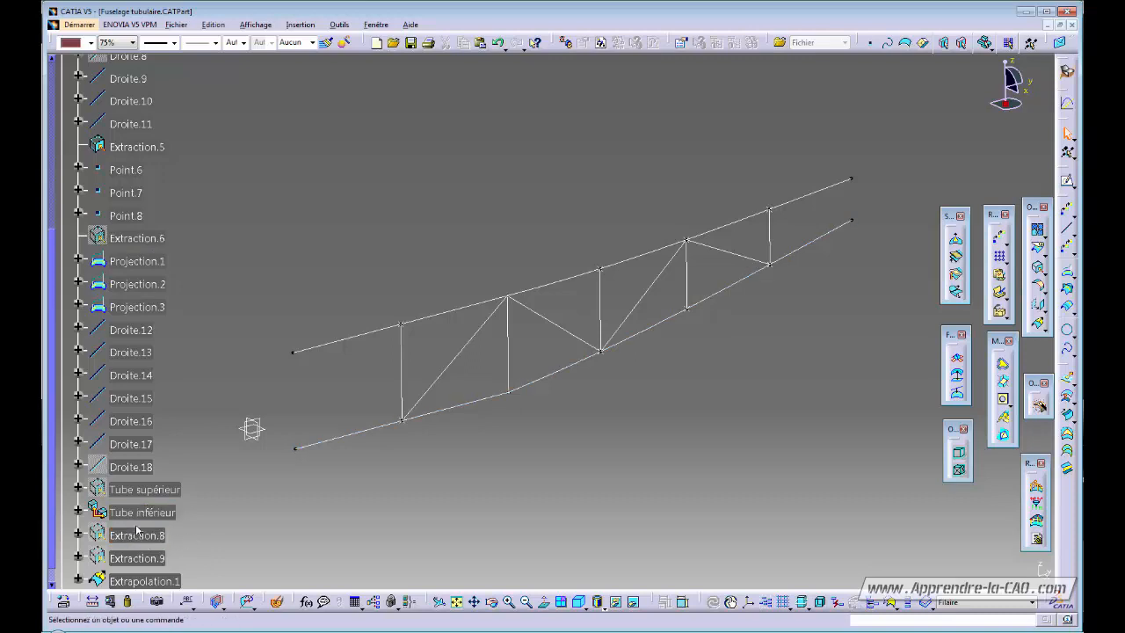
Step: Extrapolate Extrapolation.1 from its narrow-end vertex by a length of 12 mm with tangent continuity (Tangence)
left_click(142, 581)
left_click(747, 456)
left_click(1039, 325)
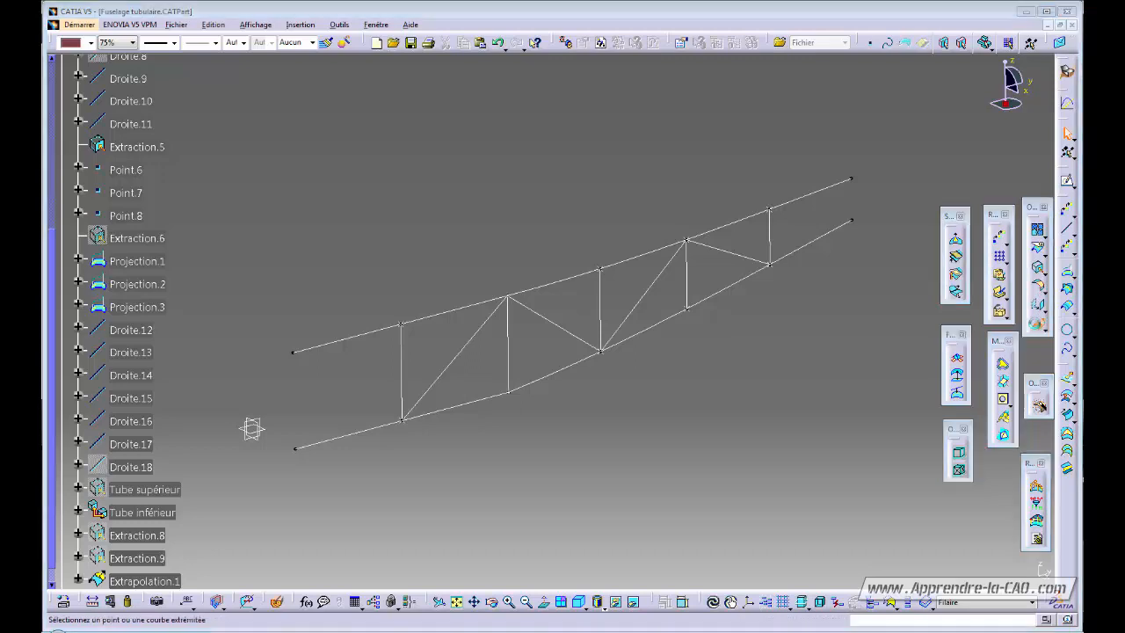
left_click(854, 178)
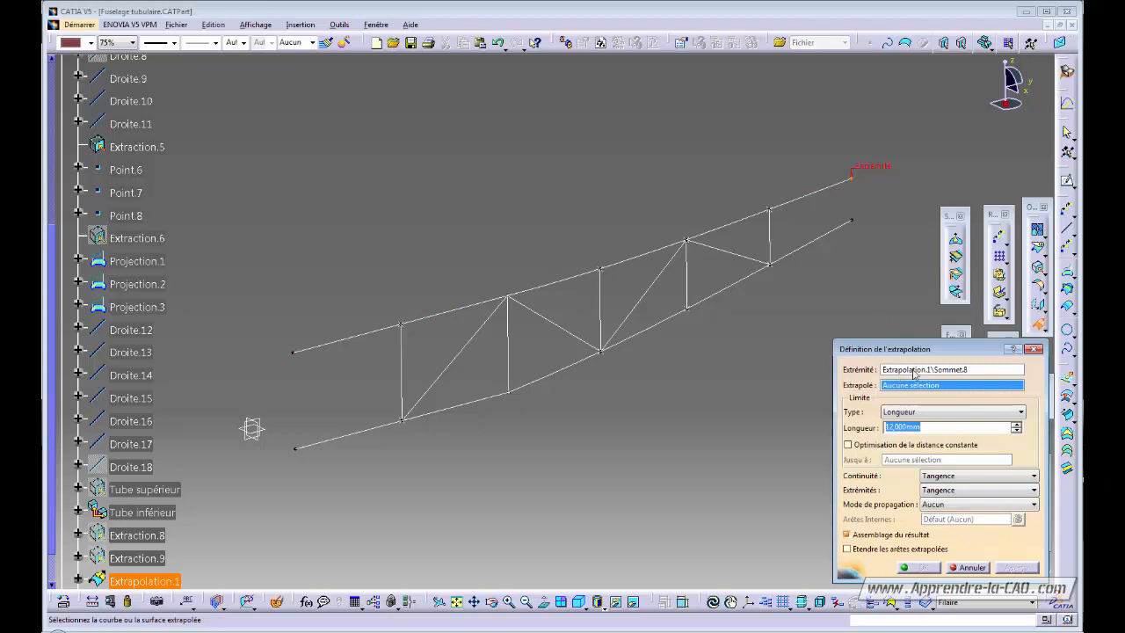
left_click(816, 201)
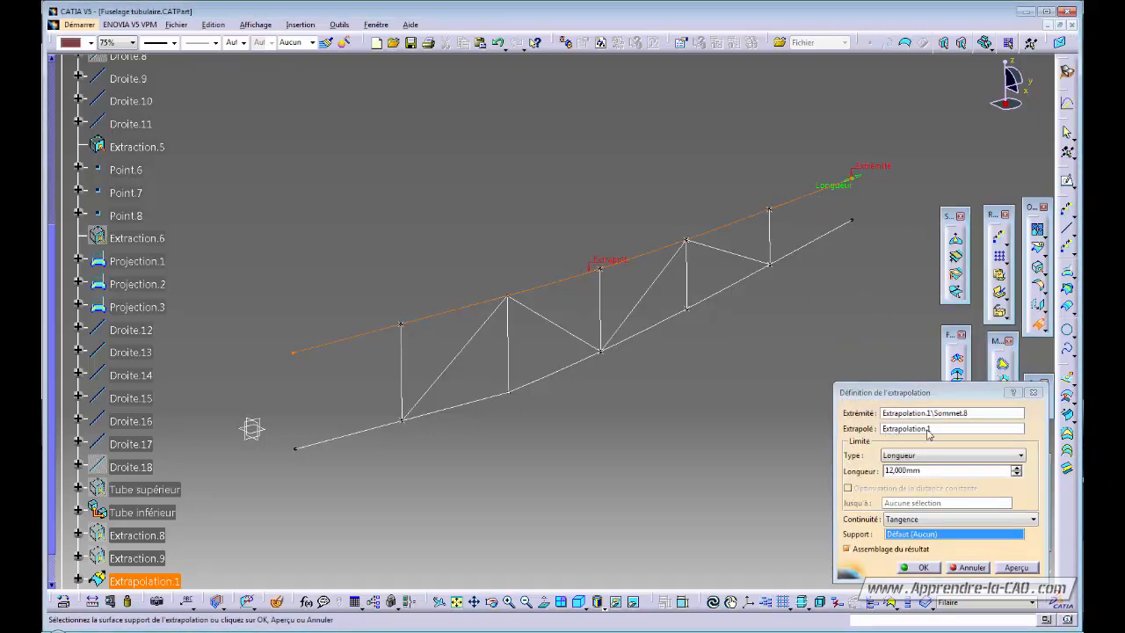
left_click(916, 566)
middle_click_drag(649, 465, 685, 439)
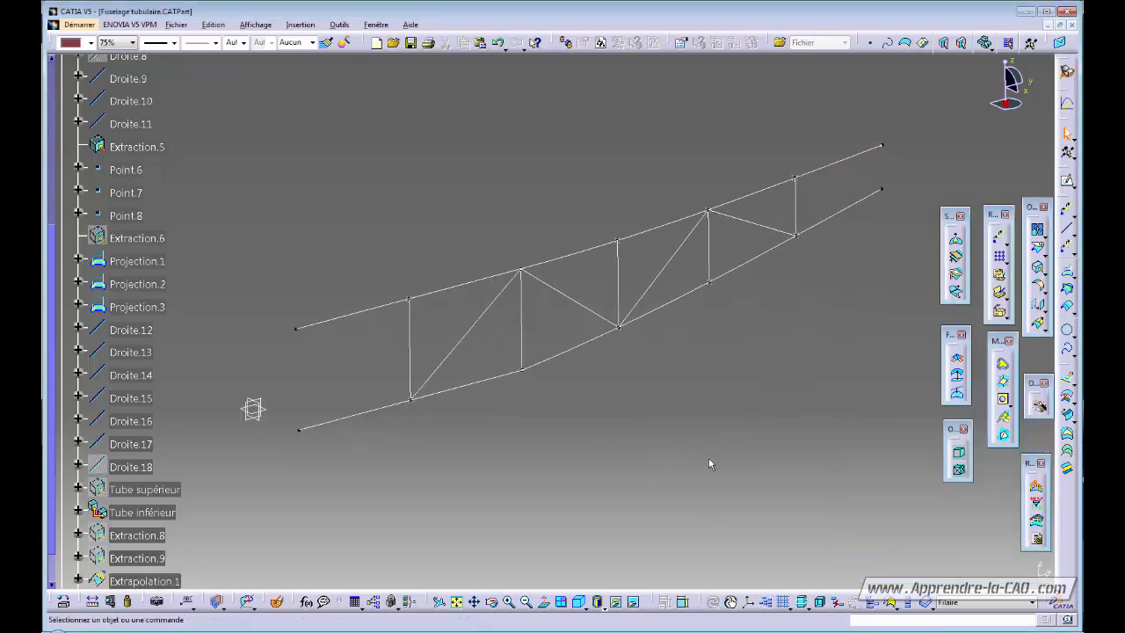
left_click(162, 512)
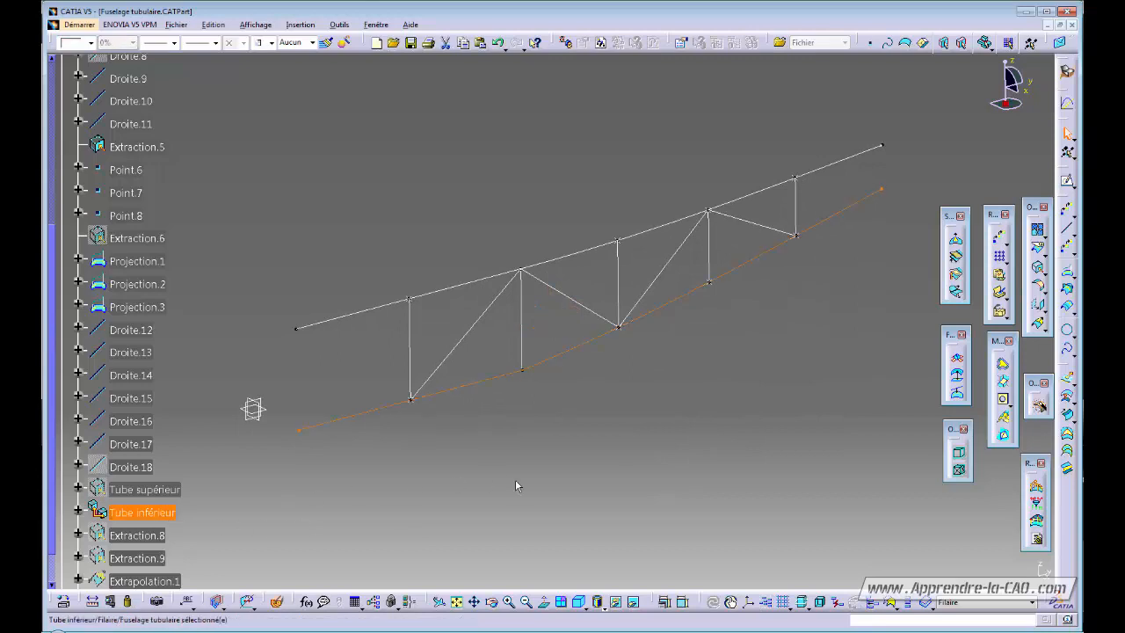
left_click(1037, 324)
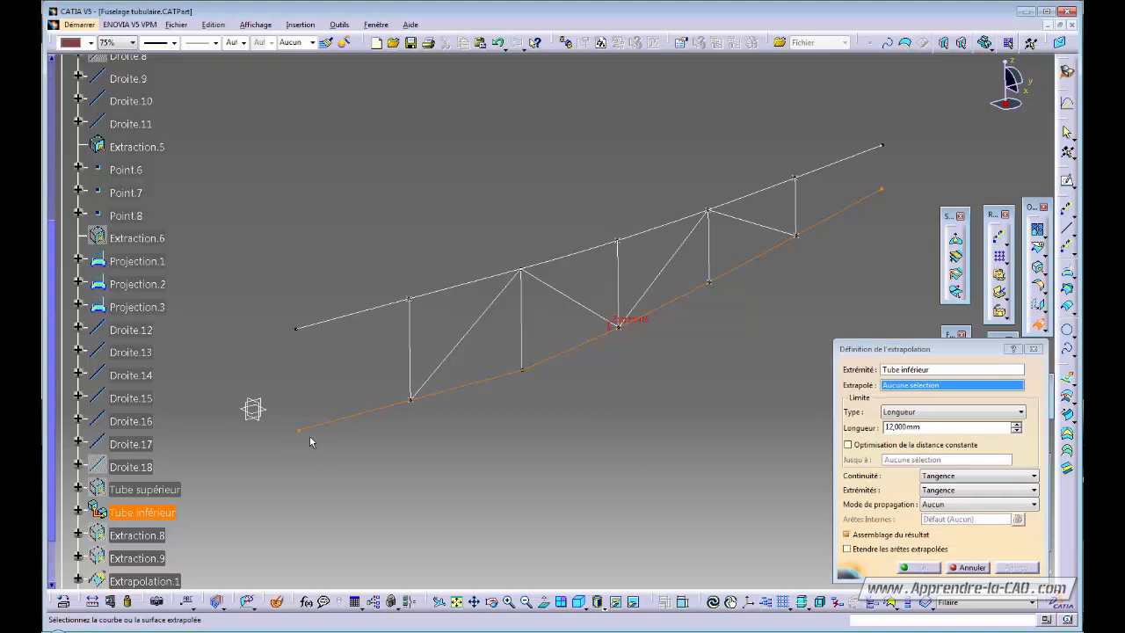
left_click(918, 372)
right_click(921, 371)
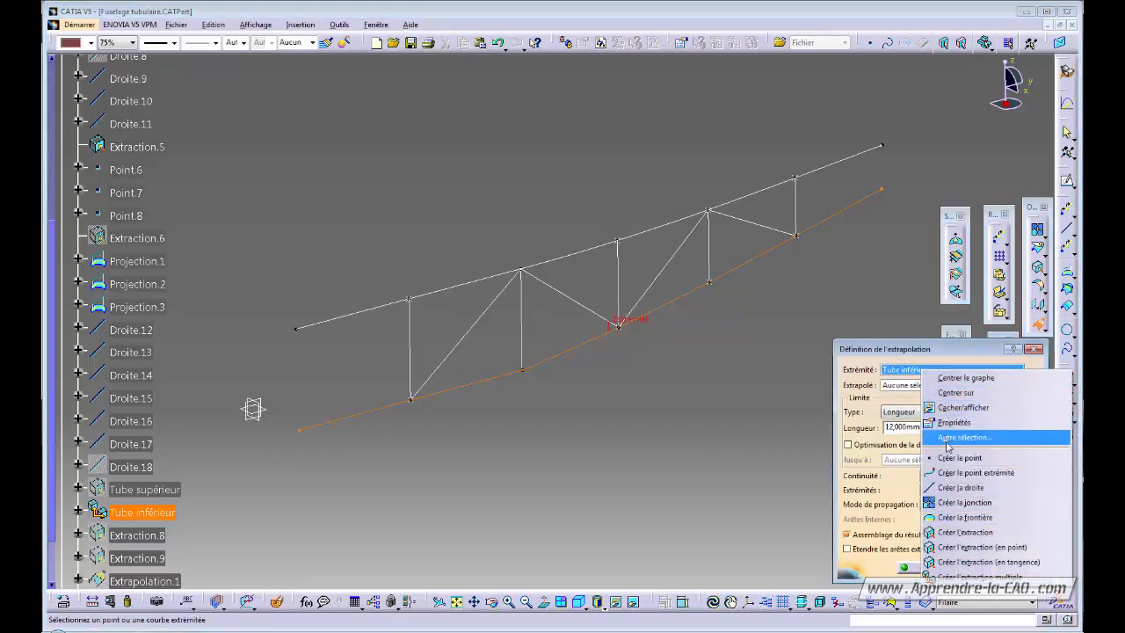
left_click(723, 432)
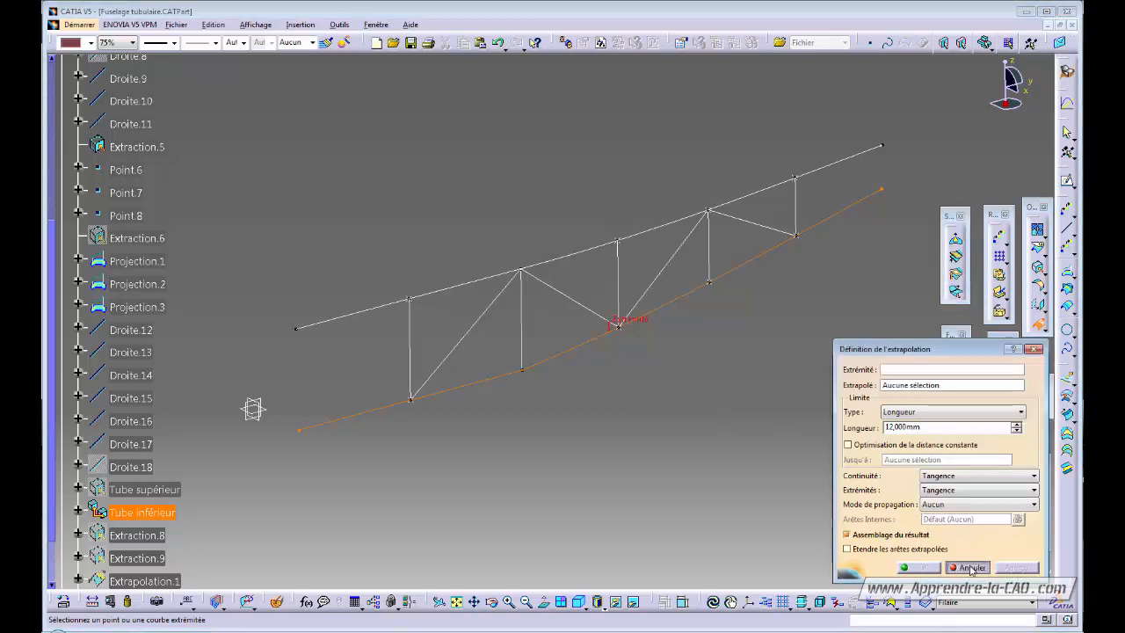
left_click(968, 567)
Step: Extrapolate Tube inférieur from its wide-end vertex by a length of 12 mm with tangent continuity (Tangence)
left_click(1039, 325)
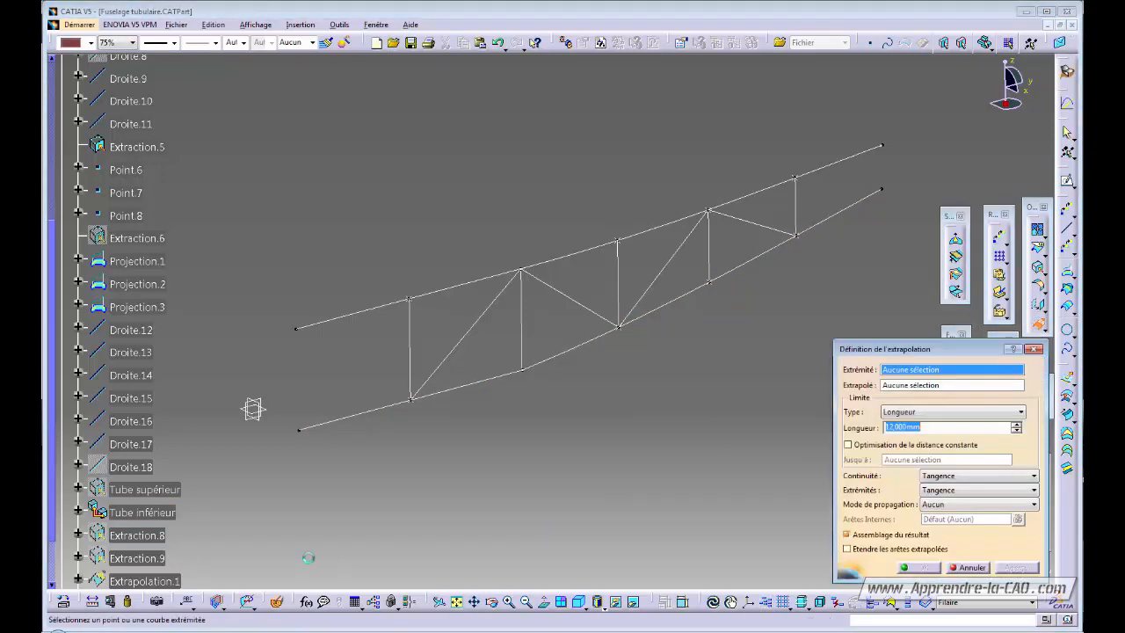
left_click(297, 430)
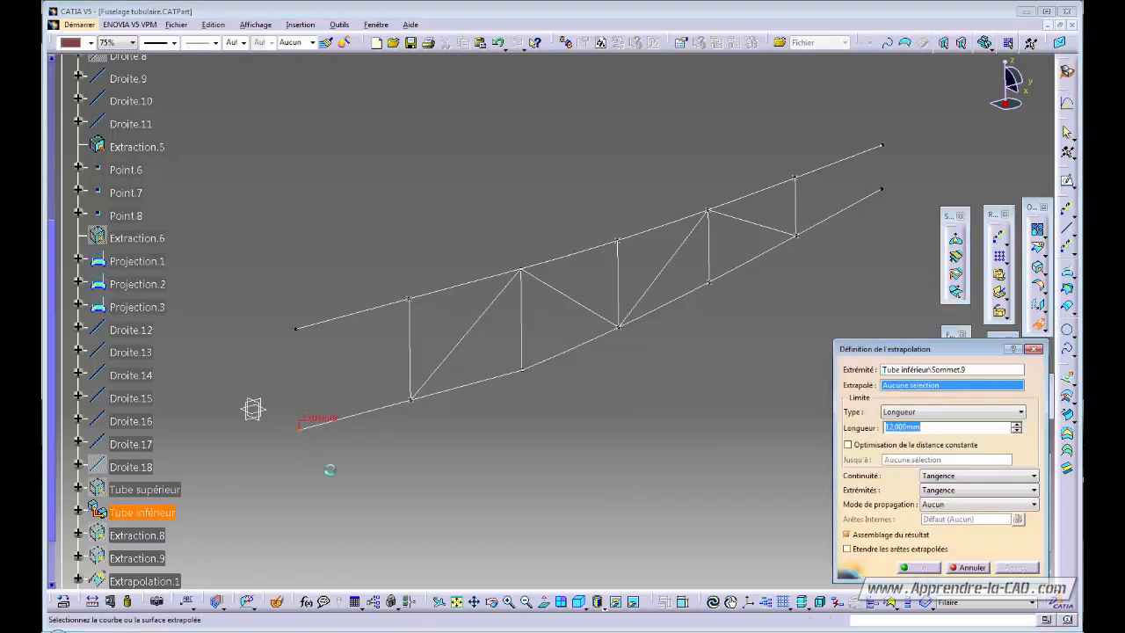
left_click(353, 413)
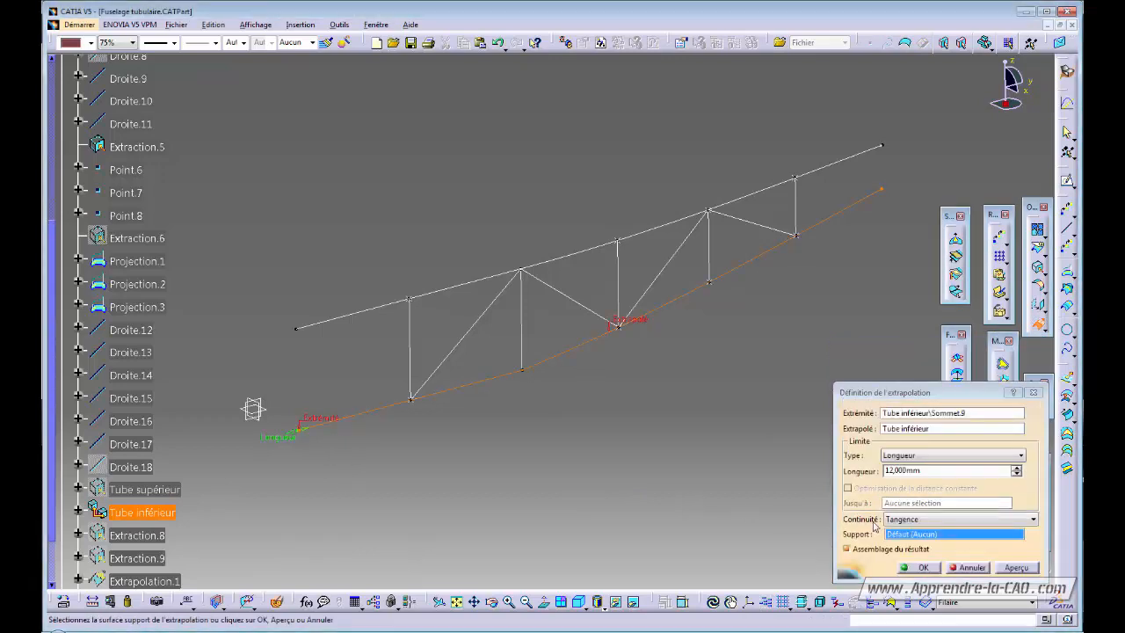
left_click(918, 566)
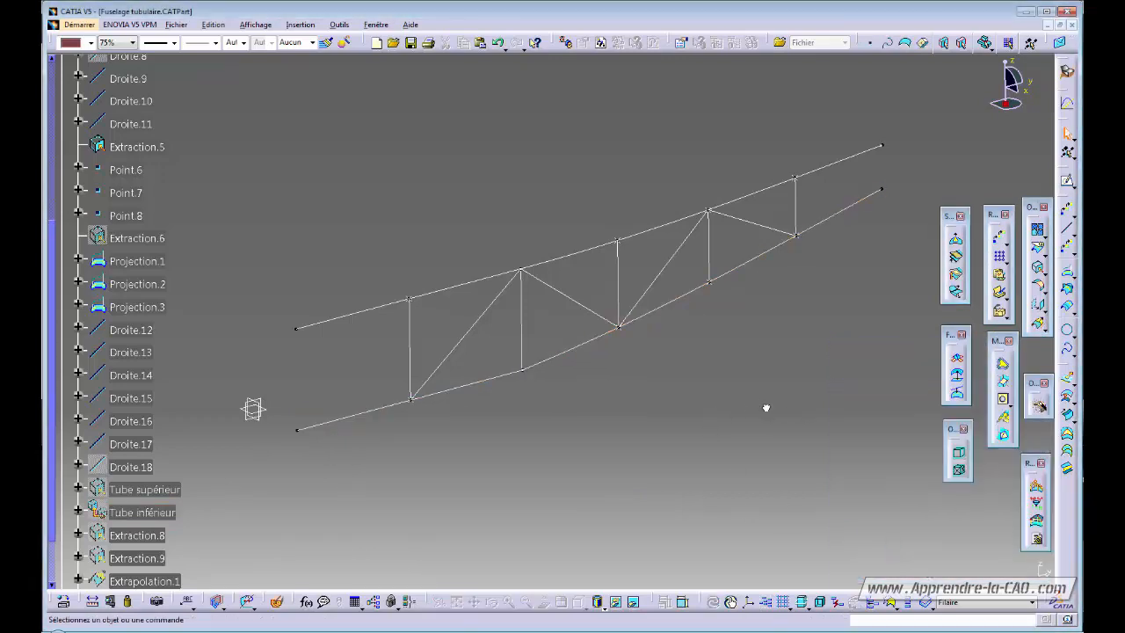
left_click(1037, 323)
left_click(883, 191)
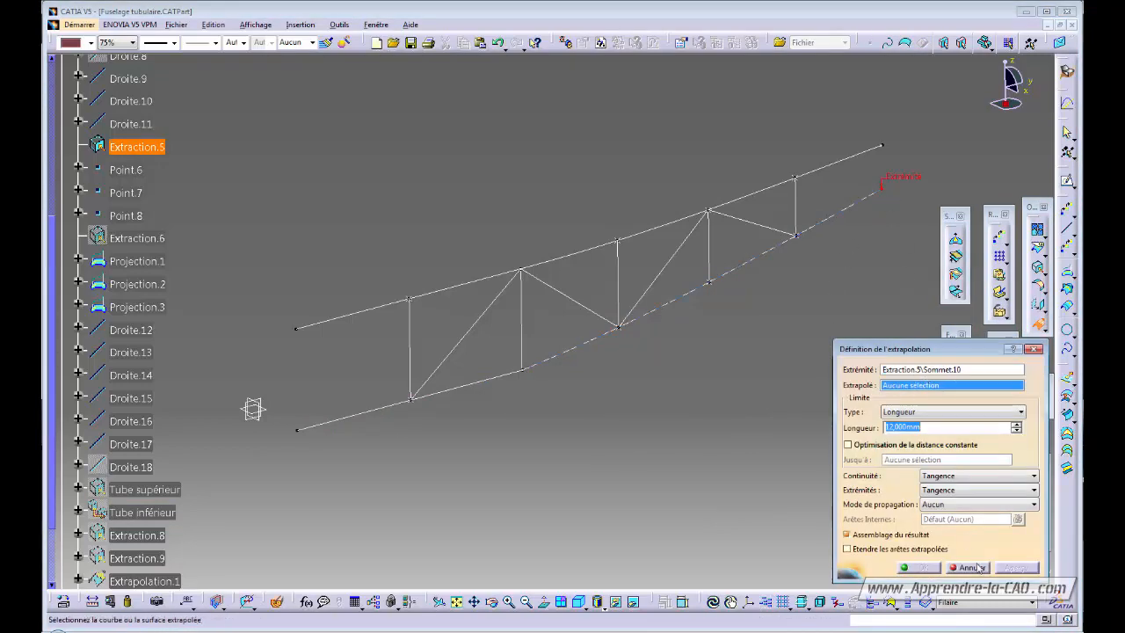
left_click(968, 567)
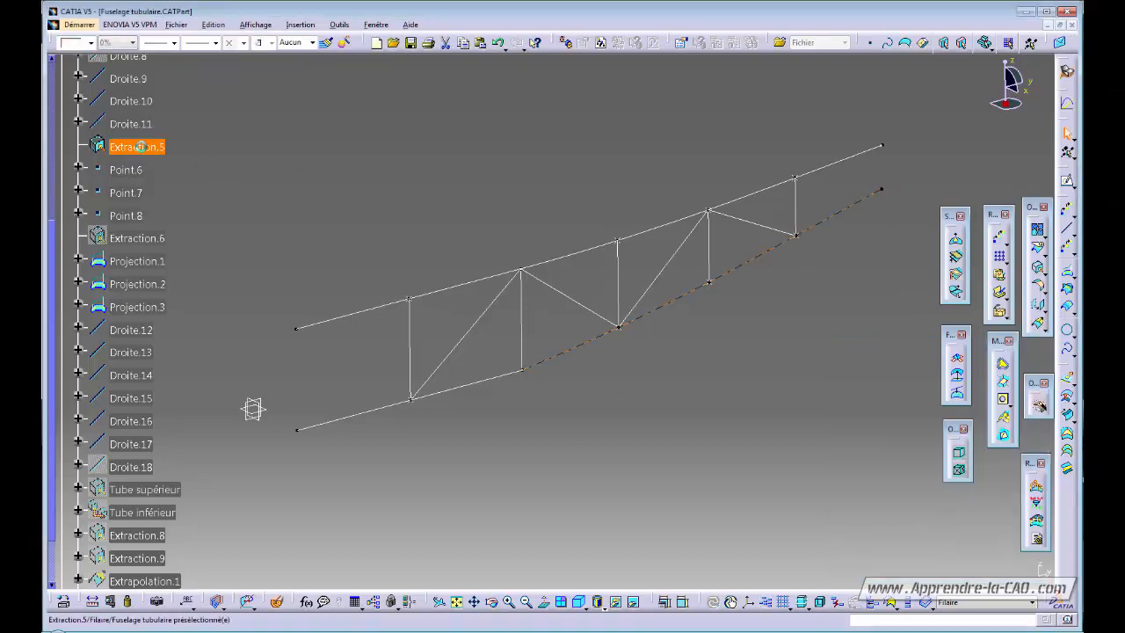
Step: Extrapolate Extrapolation.3 from its narrow-end vertex by a length of 12 mm with tangent continuity (Tangence)
left_click(1035, 322)
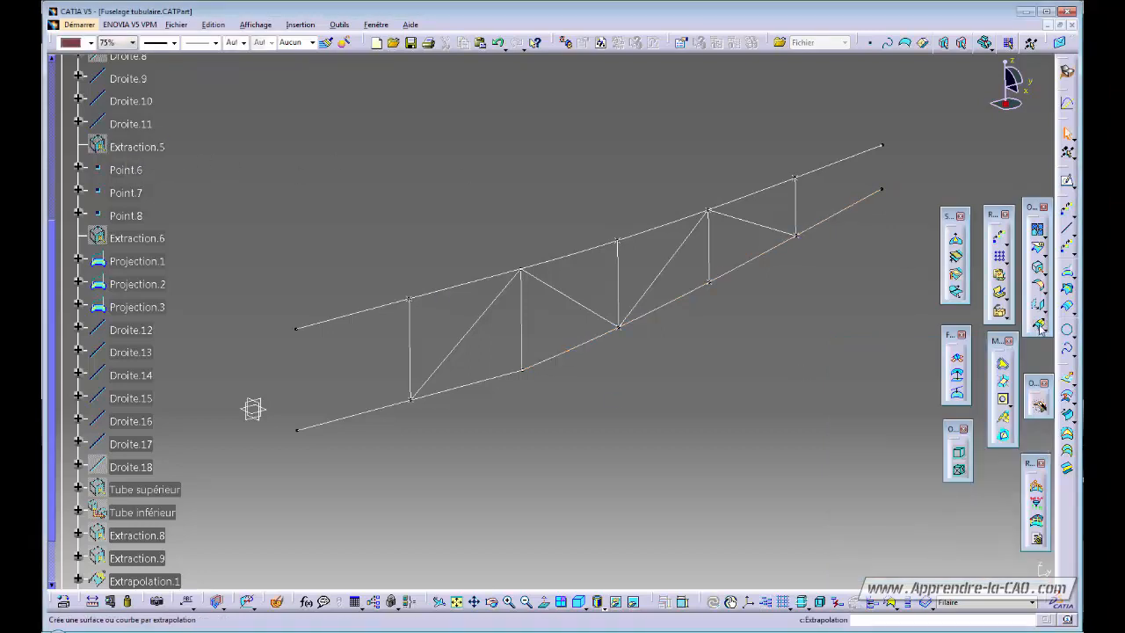
left_click(883, 193)
left_click(870, 202)
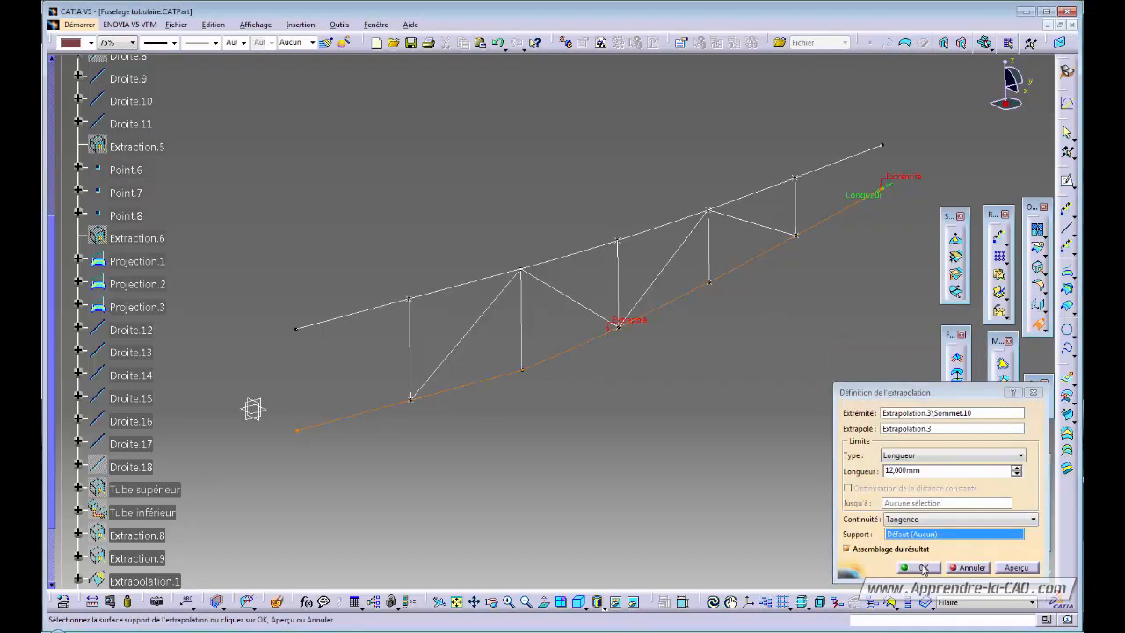
left_click(921, 568)
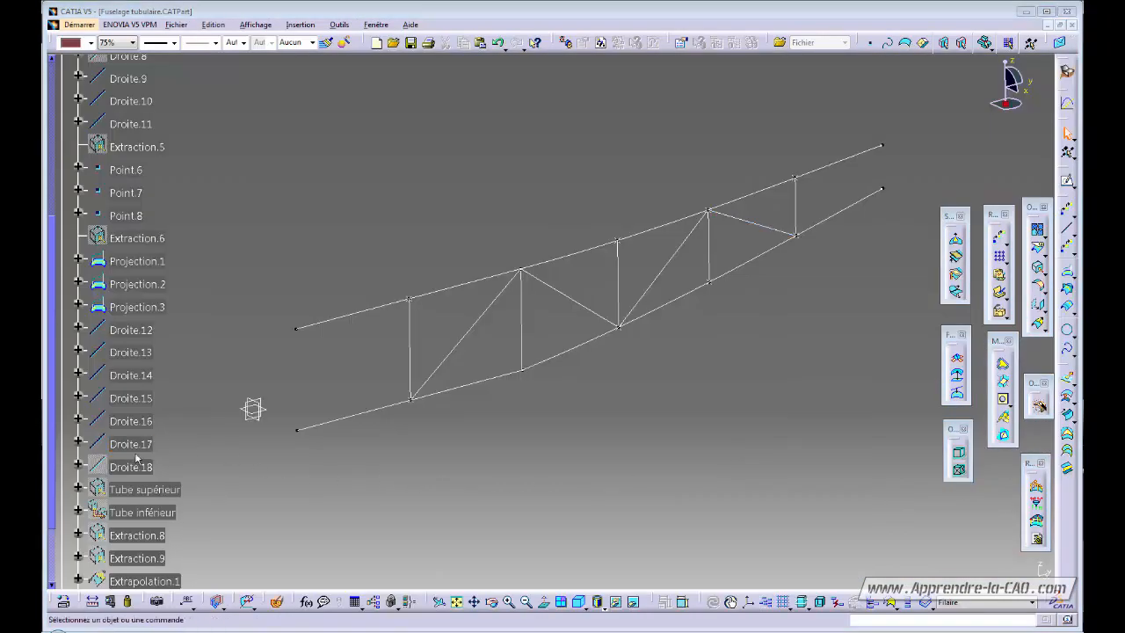
Step: Show the hidden end diagonals Droite.18 and Droite.8 again at the narrow and wide ends of the truss
left_click(139, 468)
key("ctrl+h")
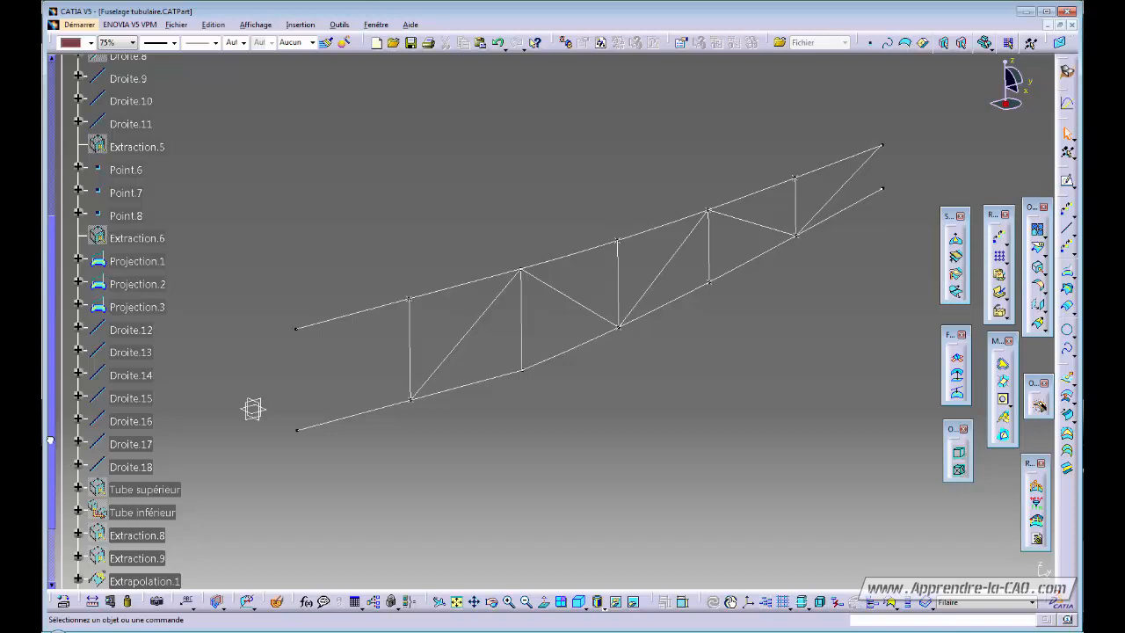
left_click_drag(50, 439, 54, 296)
left_click(131, 304)
key("ctrl+h")
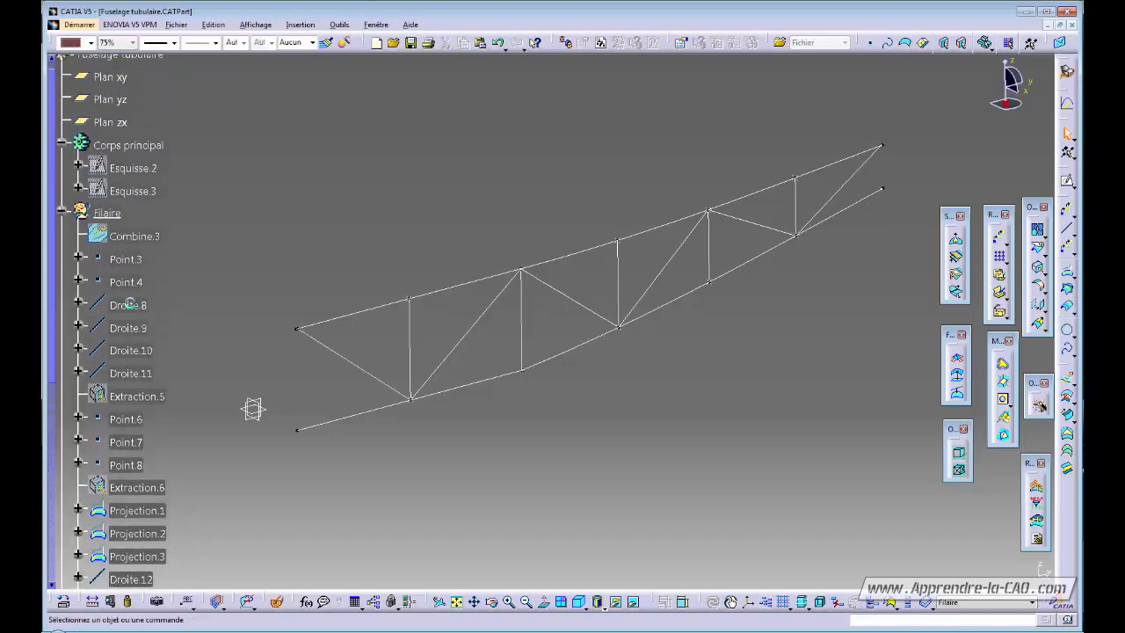
Step: Show the hidden vertical end edges Extraction.8 and Extraction.9 again
left_click_drag(55, 345, 47, 554)
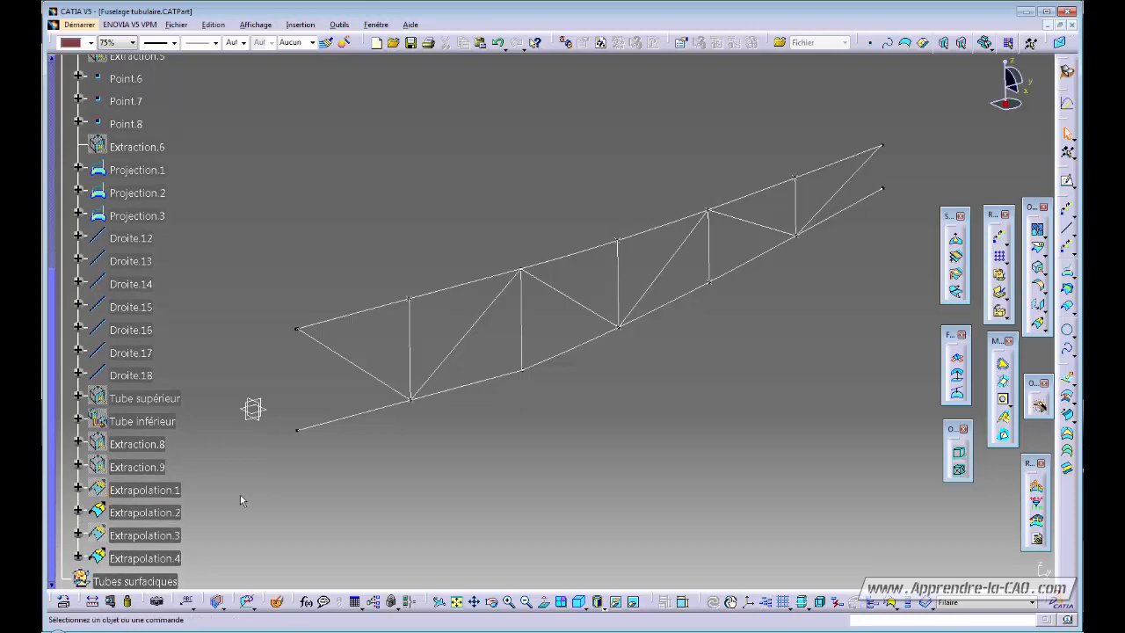
left_click(155, 445)
key("ctrl+h")
left_click(138, 467)
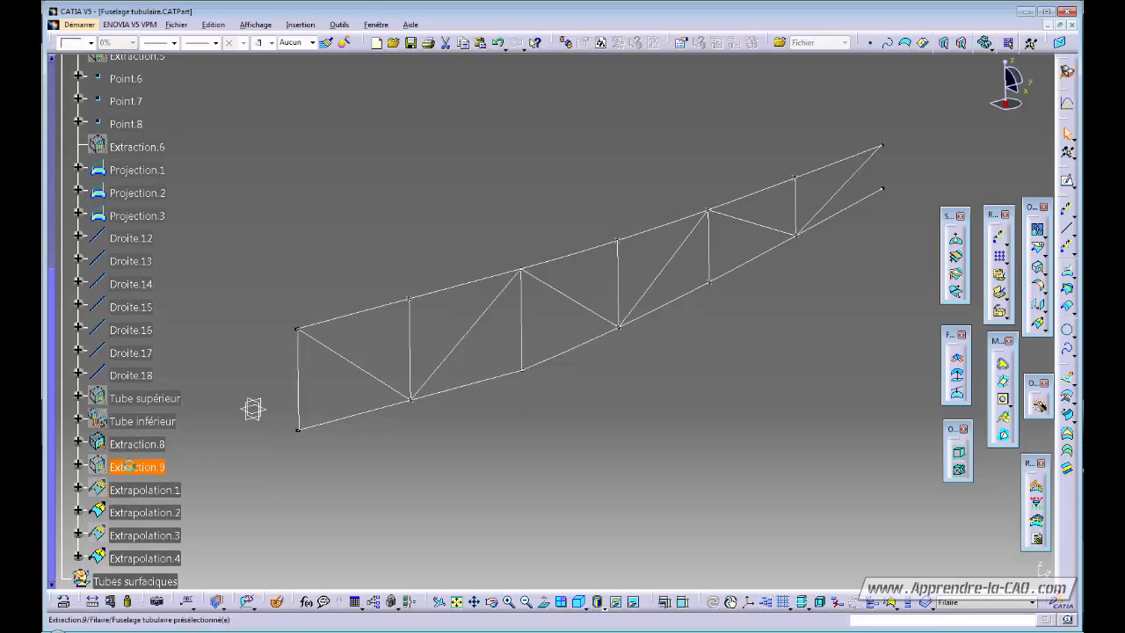
key("ctrl+h")
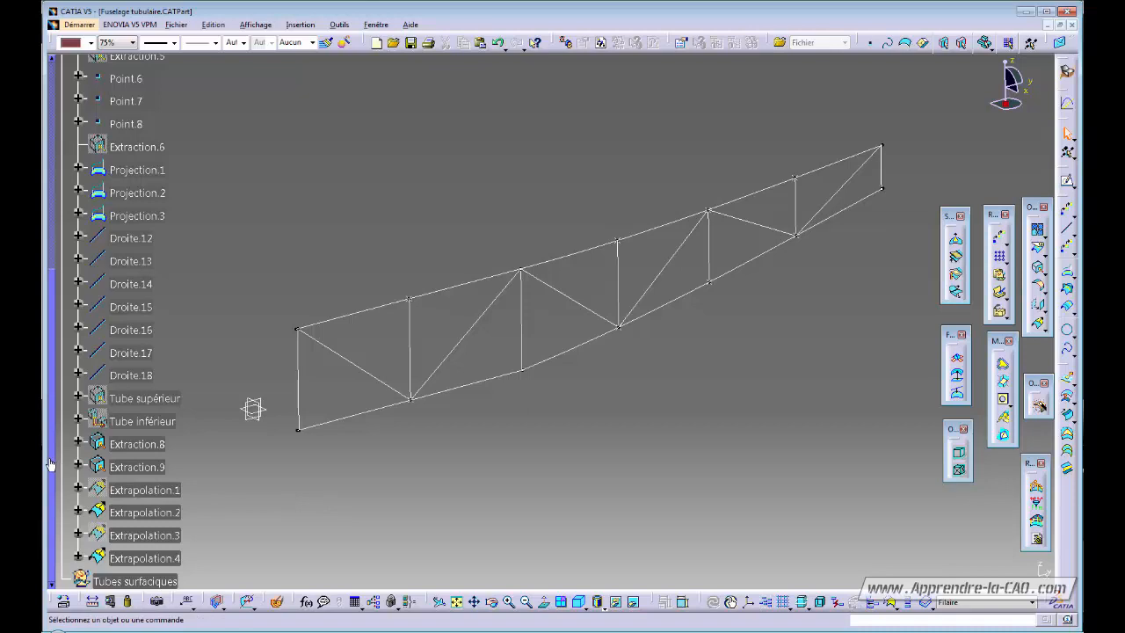
Step: Define the Tubes surfaciques geometrical set as the work object and collapse the Filaire set
right_click(137, 581)
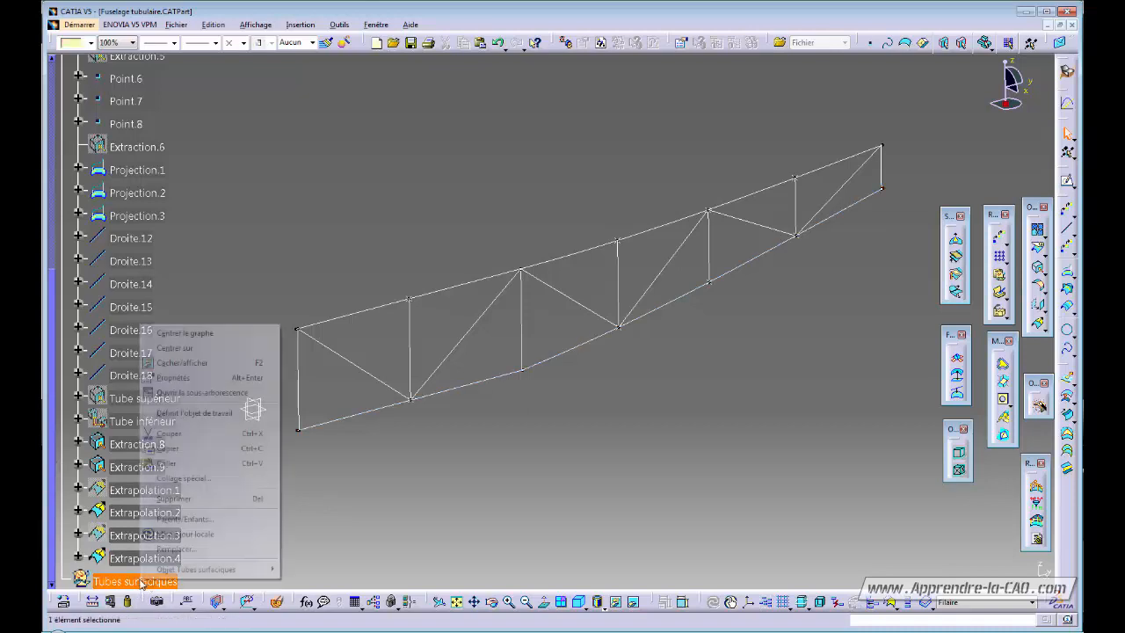
left_click(194, 413)
left_click_drag(54, 459, 51, 221)
left_click(59, 226)
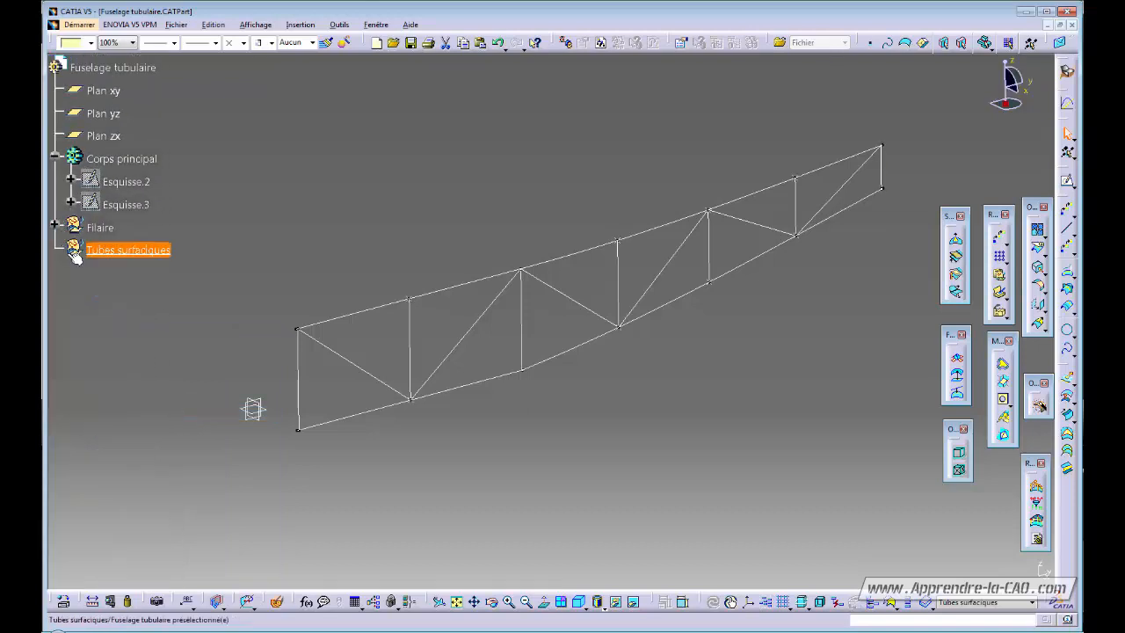
left_click(476, 488)
Step: Create a circular sweep of subtype Centre et rayon along the upper tube curve Extrapolation.2 with a radius of 20 mm
middle_click_drag(655, 357, 622, 376)
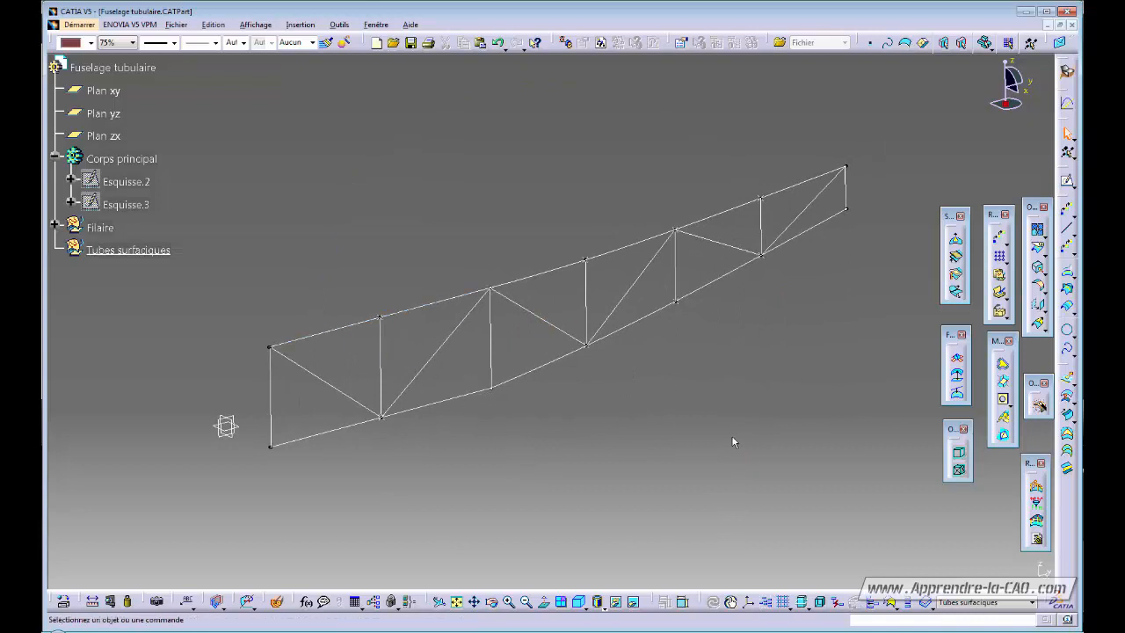
left_click(1069, 418)
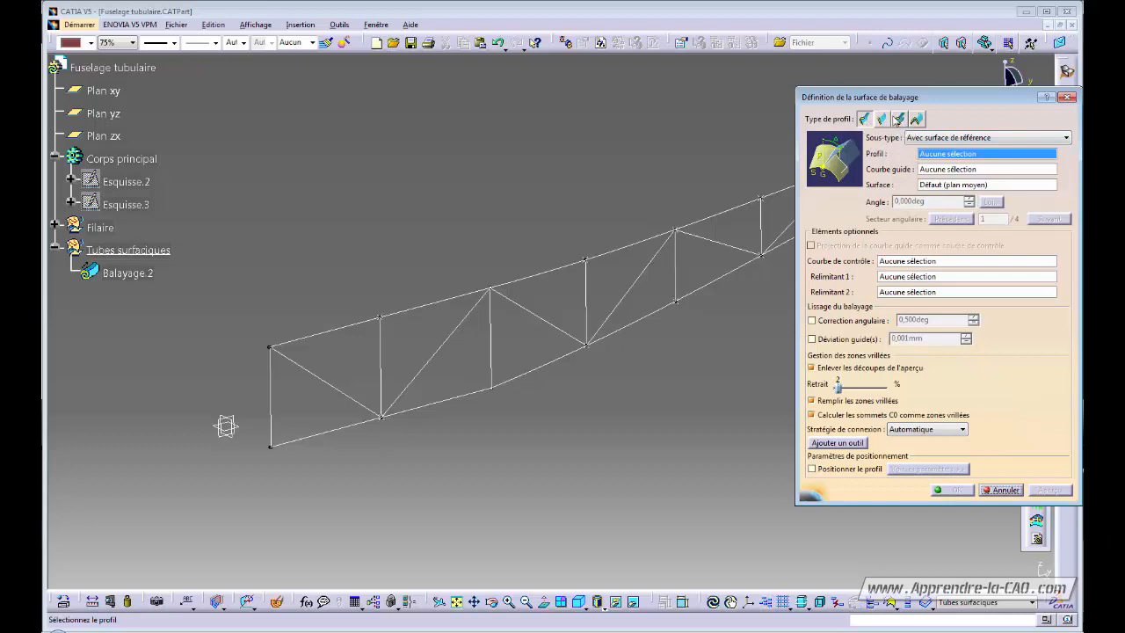
left_click(897, 118)
left_click(951, 139)
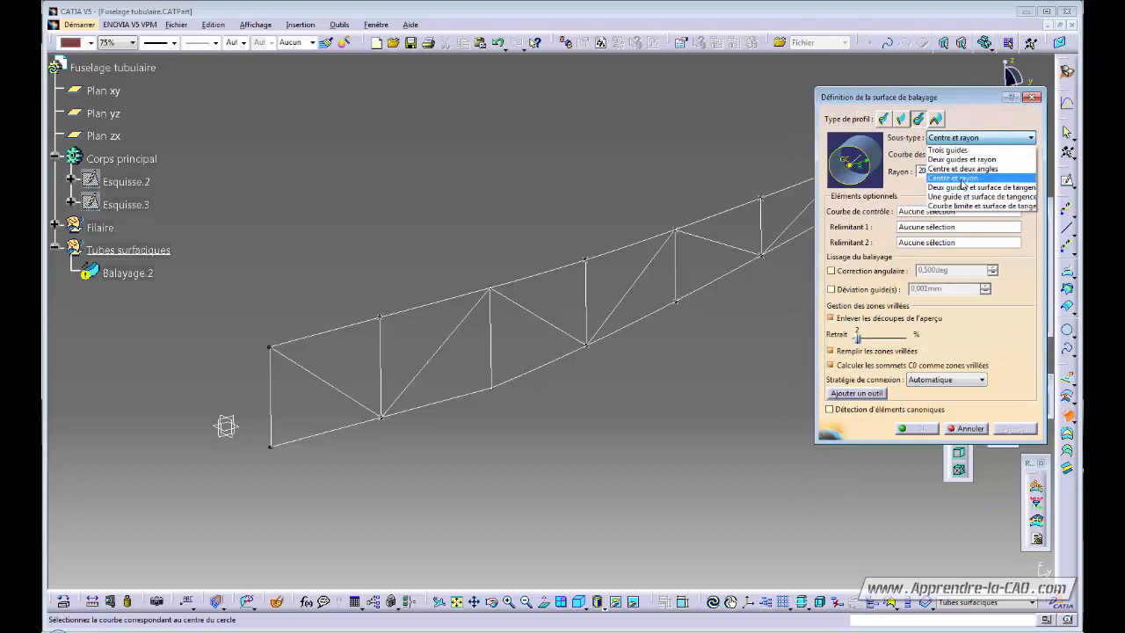
left_click(957, 179)
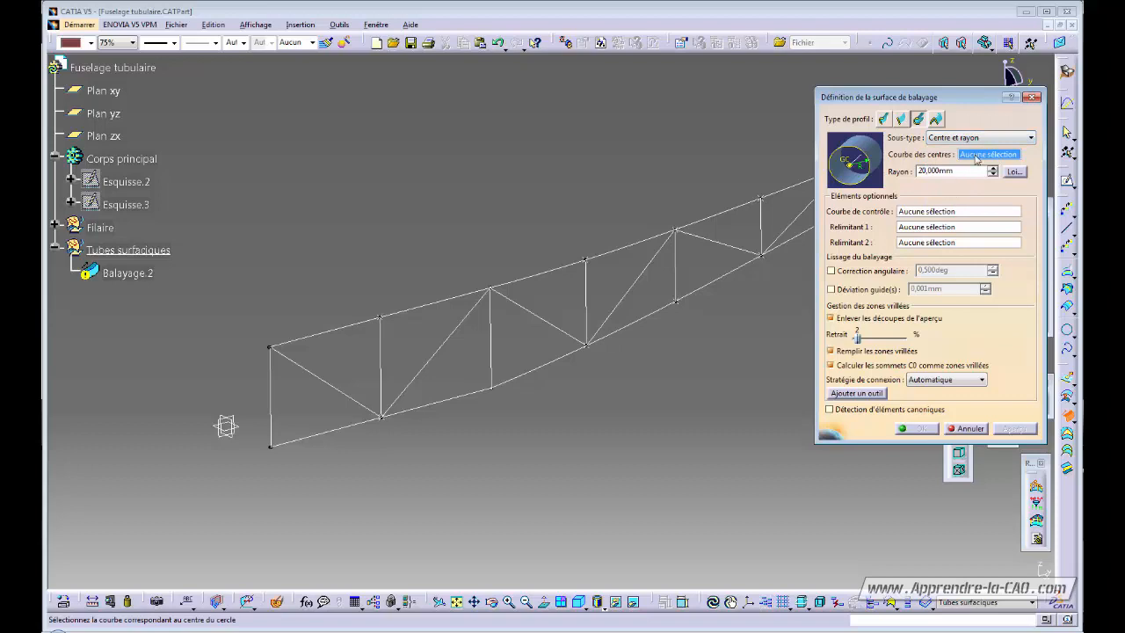
left_click(314, 342)
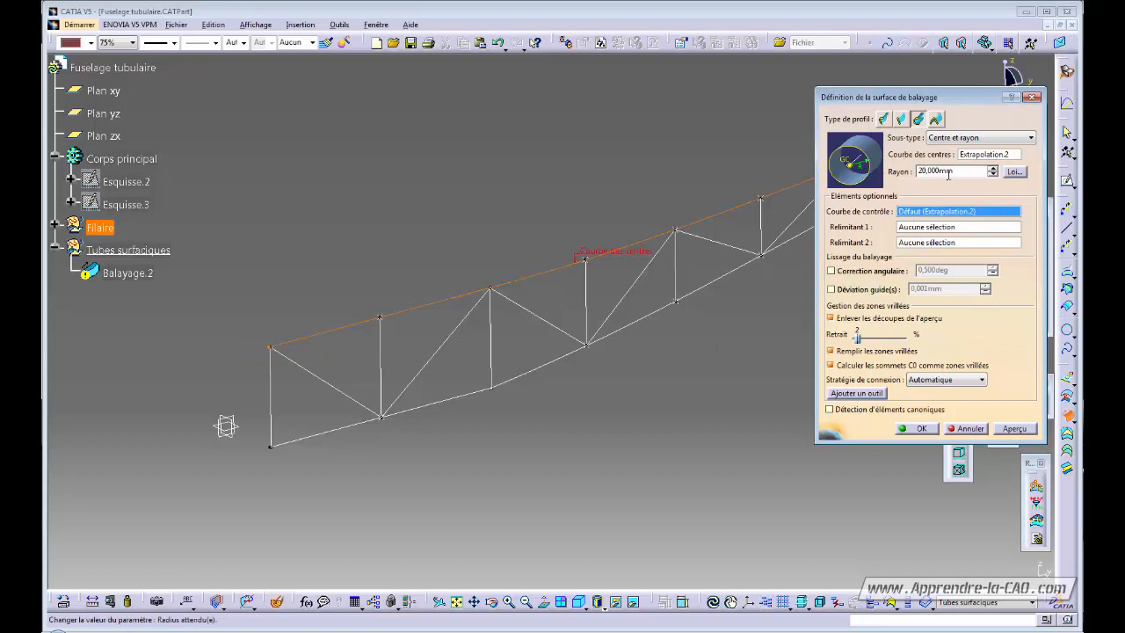
middle_click_drag(719, 382, 832, 325)
left_click(921, 429)
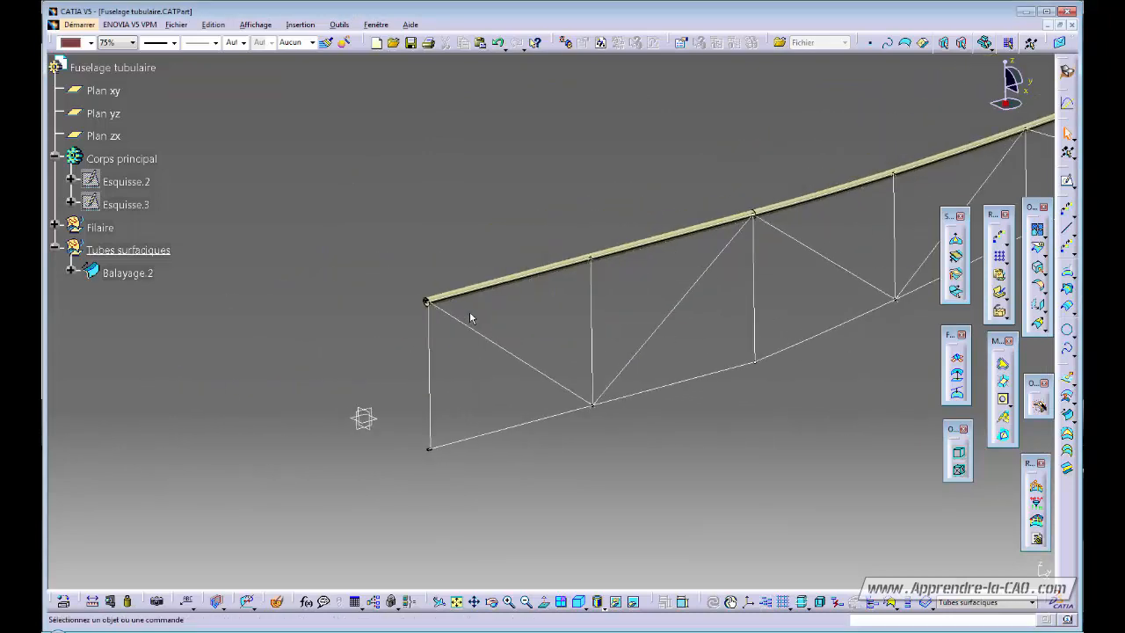
middle_click(430, 301)
middle_click_drag(480, 369, 514, 171)
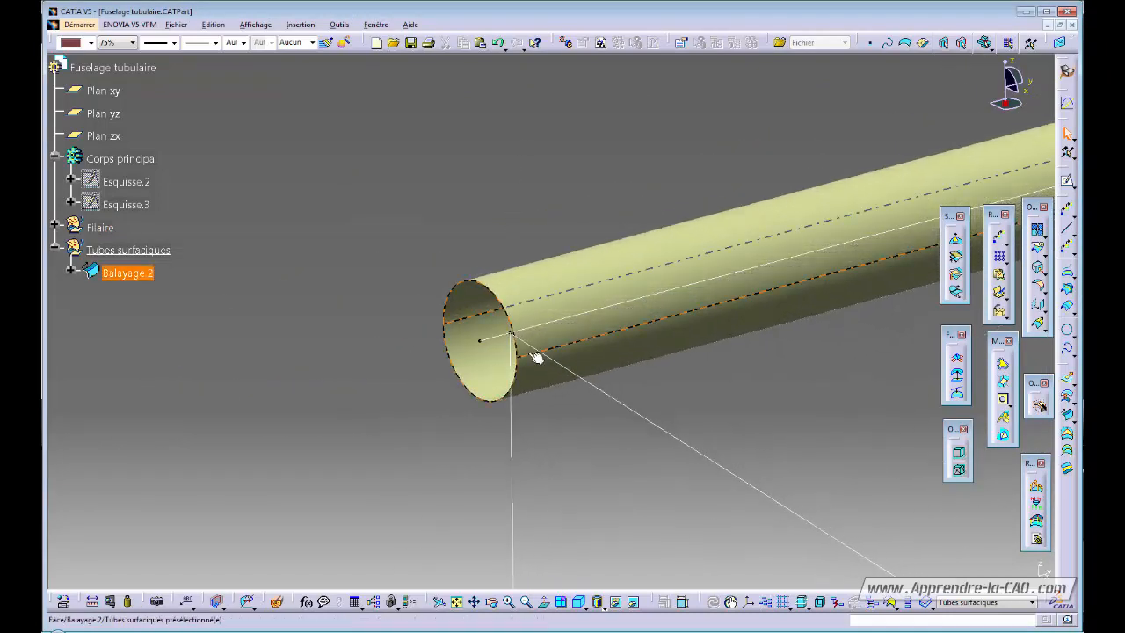
middle_click_drag(535, 355, 175, 458)
middle_click_drag(527, 318, 656, 414)
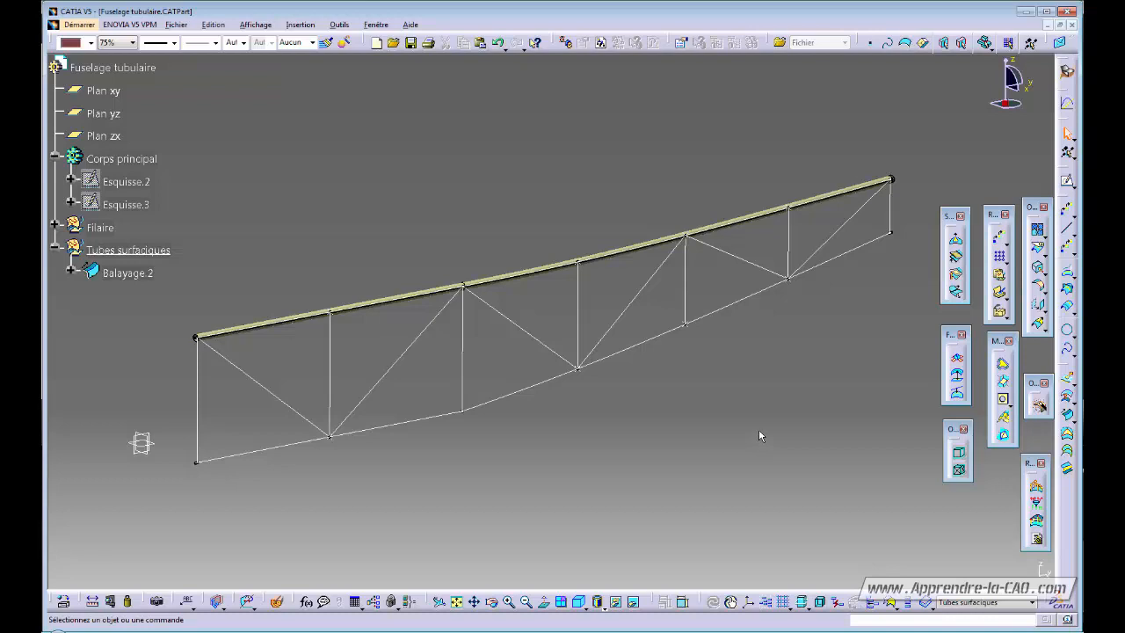
Step: Create a circular sweep of subtype Centre et rayon along the lower tube curve Extrapolation.4 with a radius of 20 mm
left_click(1067, 417)
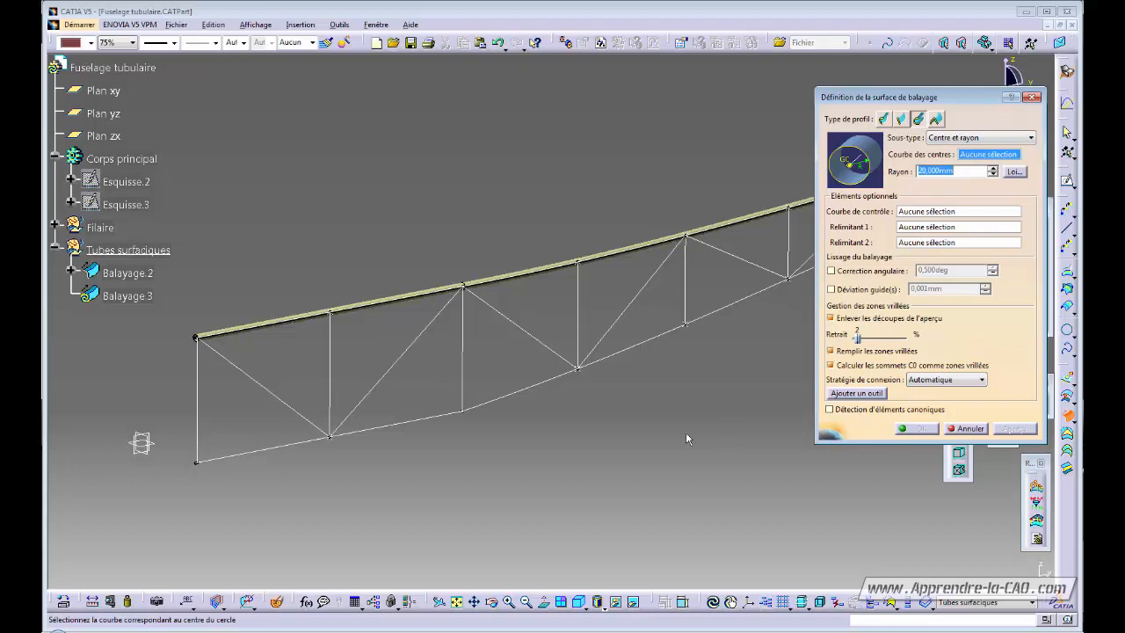
left_click(562, 373)
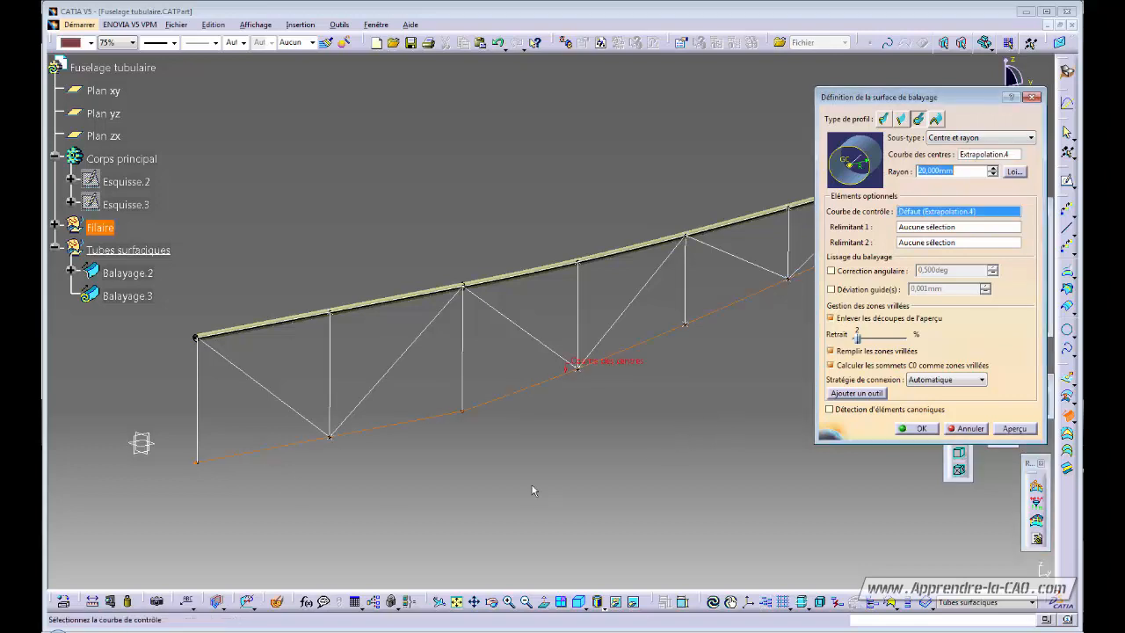
left_click(916, 428)
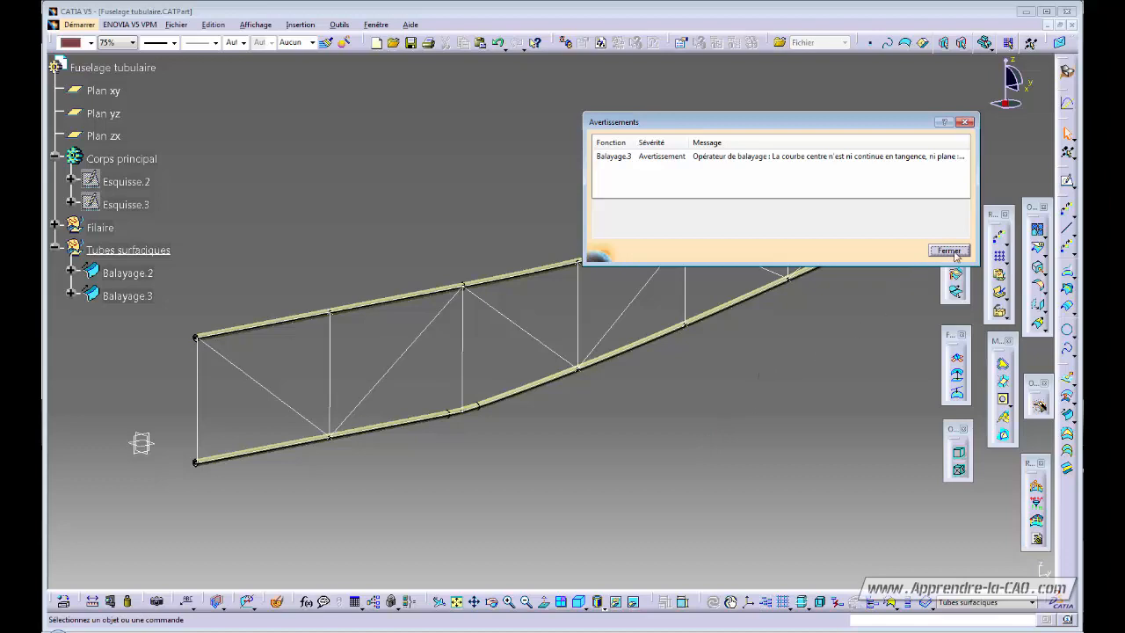
left_click(824, 157)
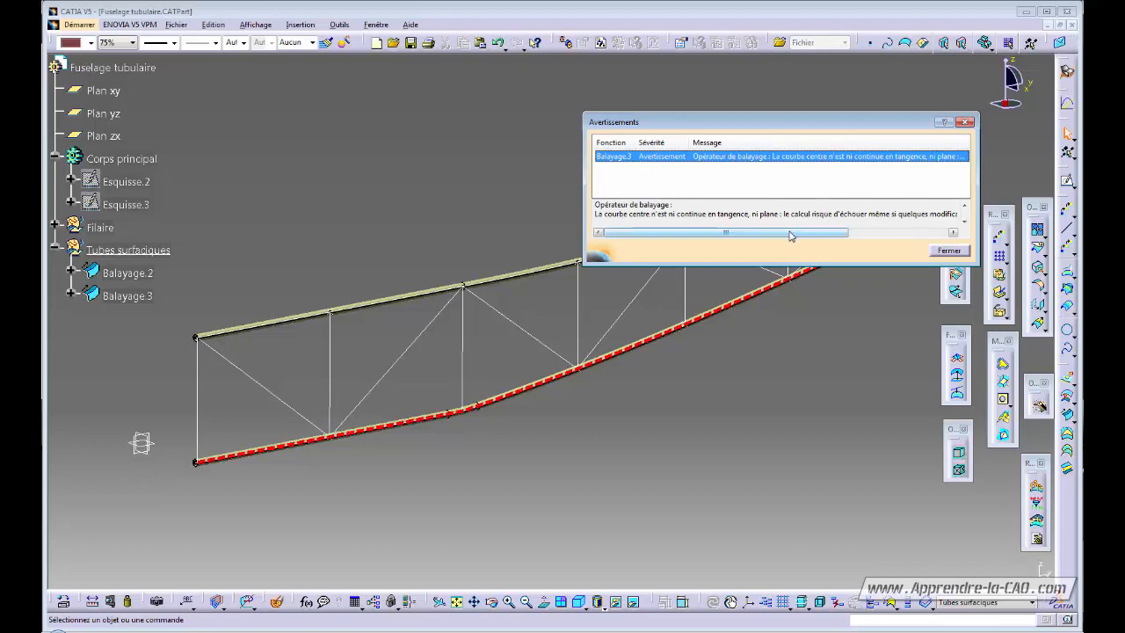
left_click_drag(790, 234, 903, 238)
left_click(949, 250)
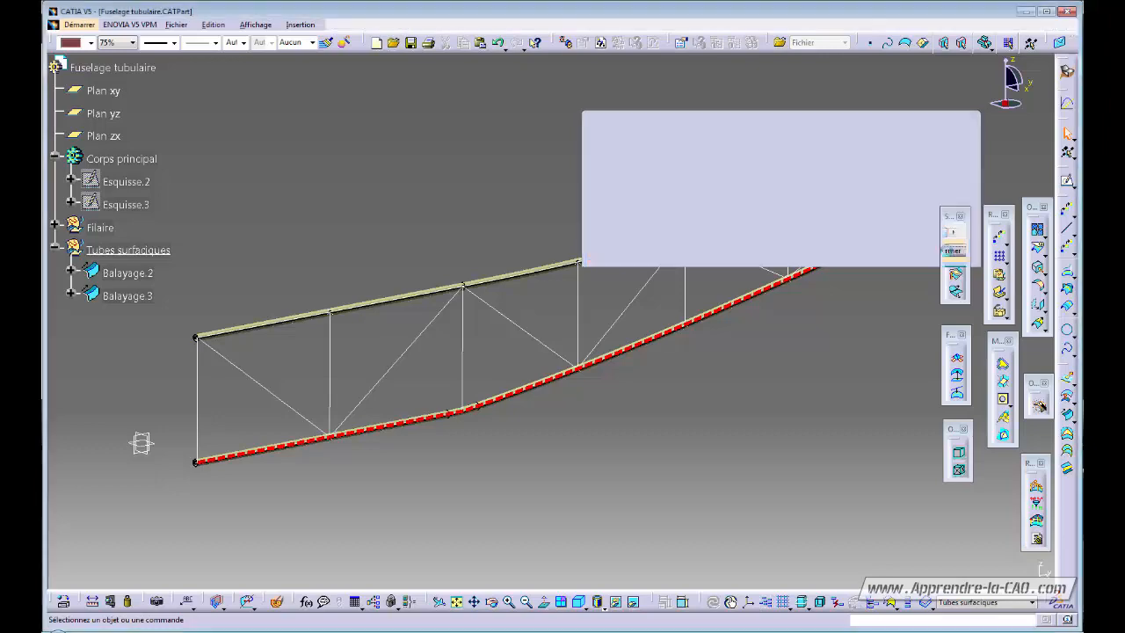
Step: Examine up close how the swept lower tube follows the bend in its centre curve
middle_click_drag(549, 455, 620, 296)
middle_click_drag(537, 370, 500, 356)
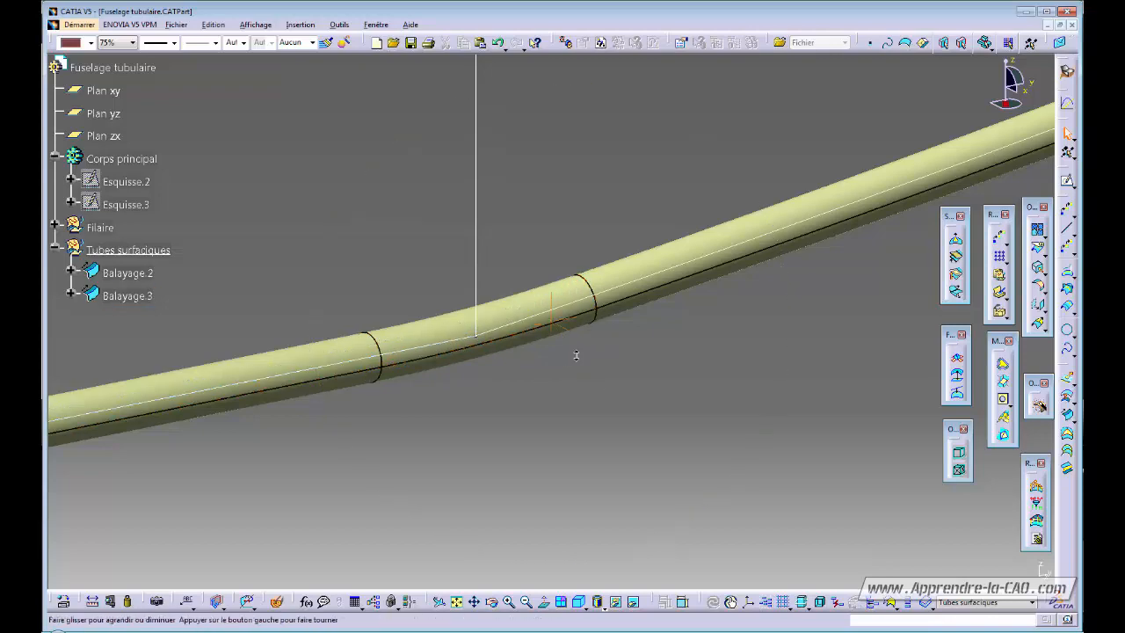
middle_click_drag(575, 354, 670, 422)
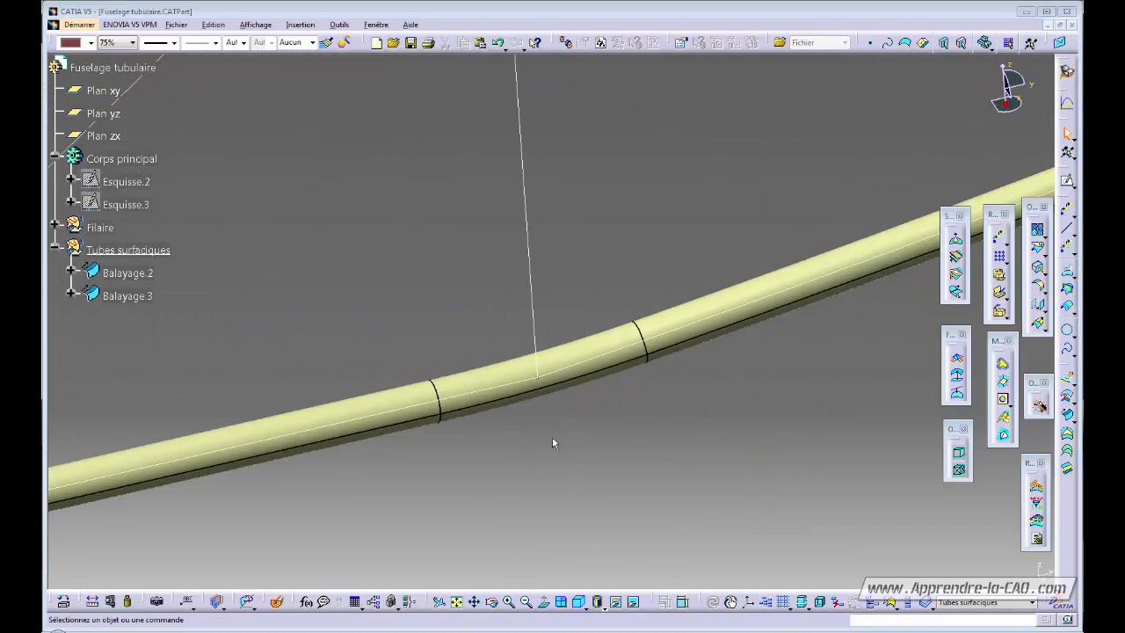
middle_click_drag(552, 437, 581, 382, "ctrl")
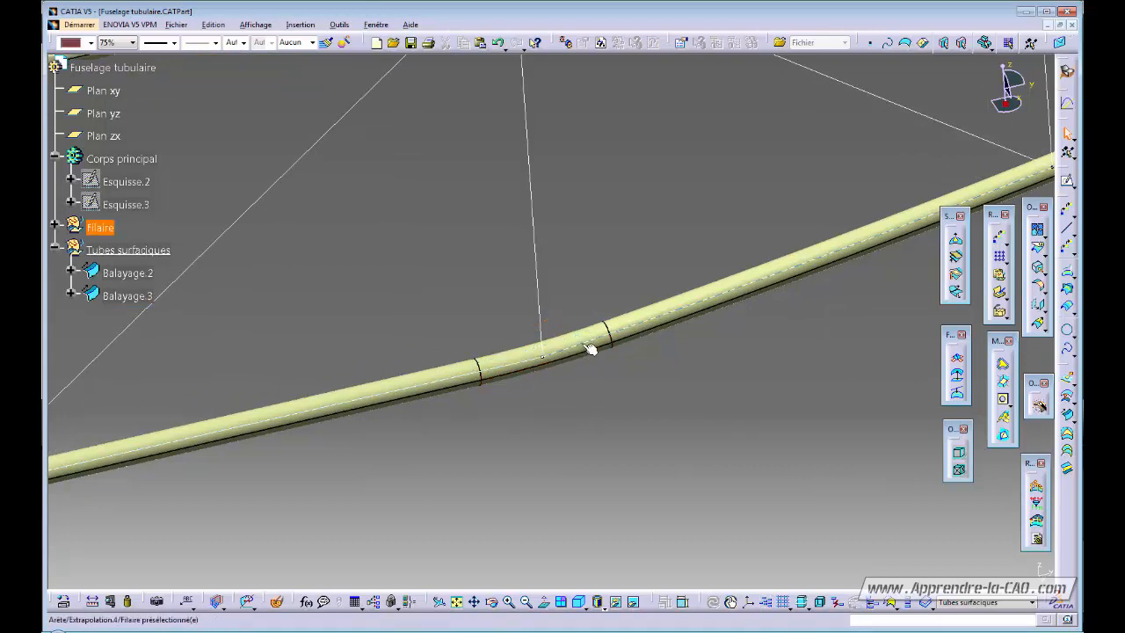
middle_click_drag(570, 409, 531, 377)
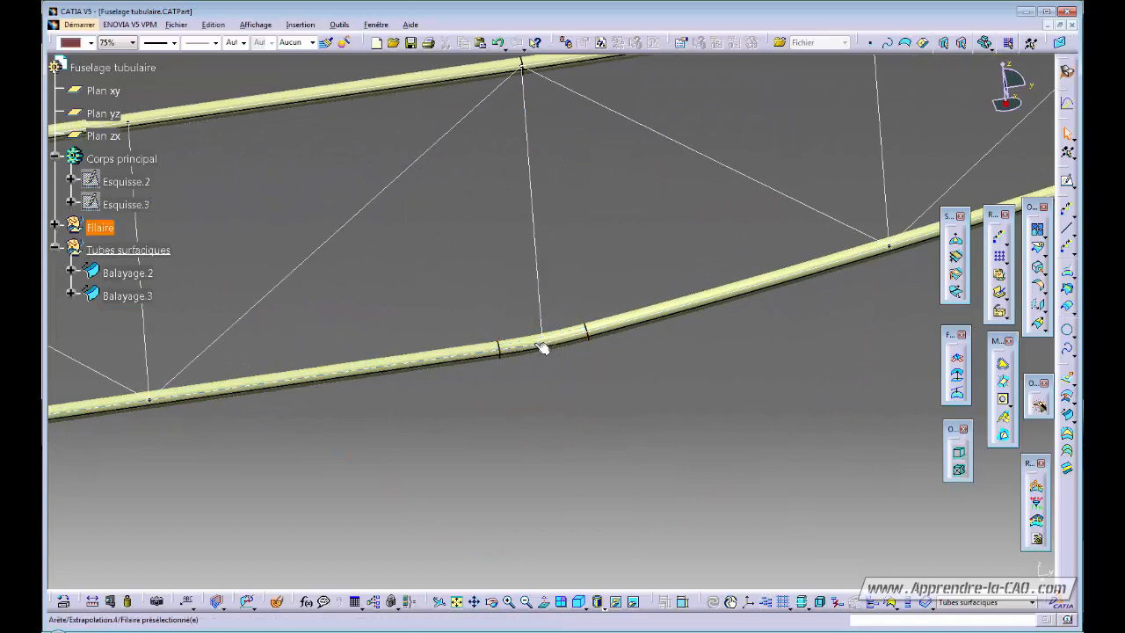
middle_click_drag(540, 342, 587, 448)
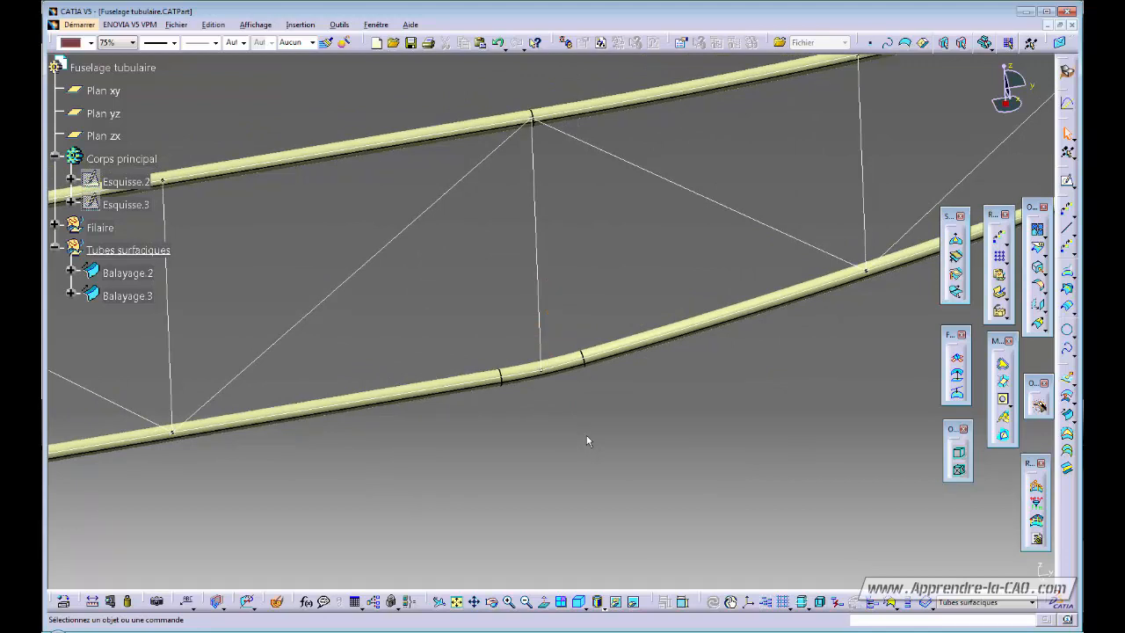
Step: Create a new, separate Part document for a sweep test
key("ctrl+n")
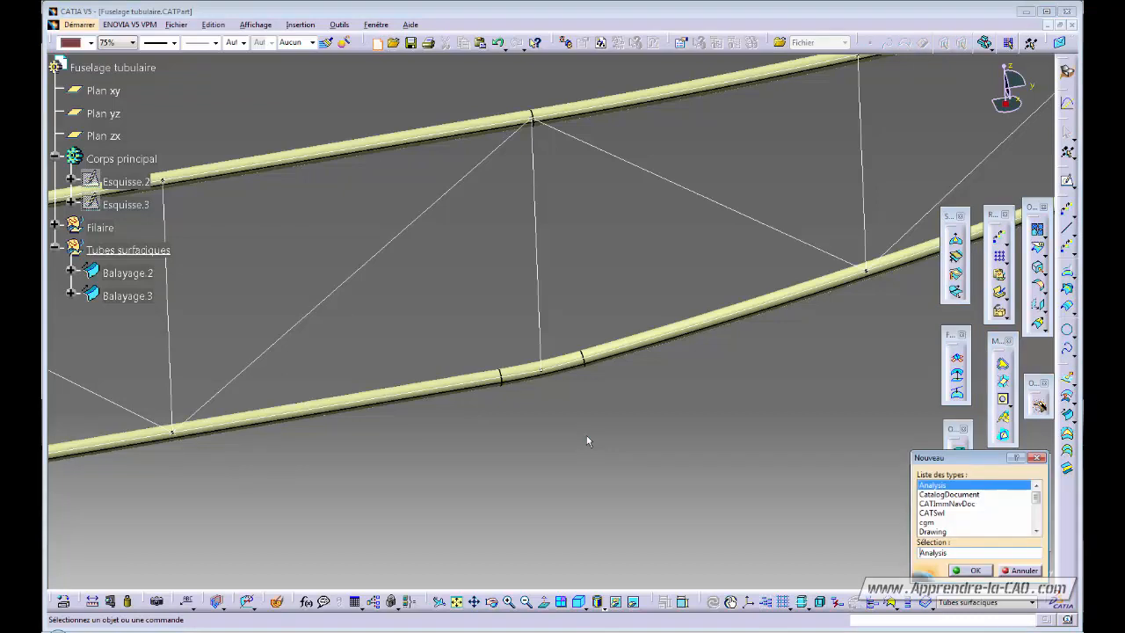
key("p")
key("Return")
key("Return")
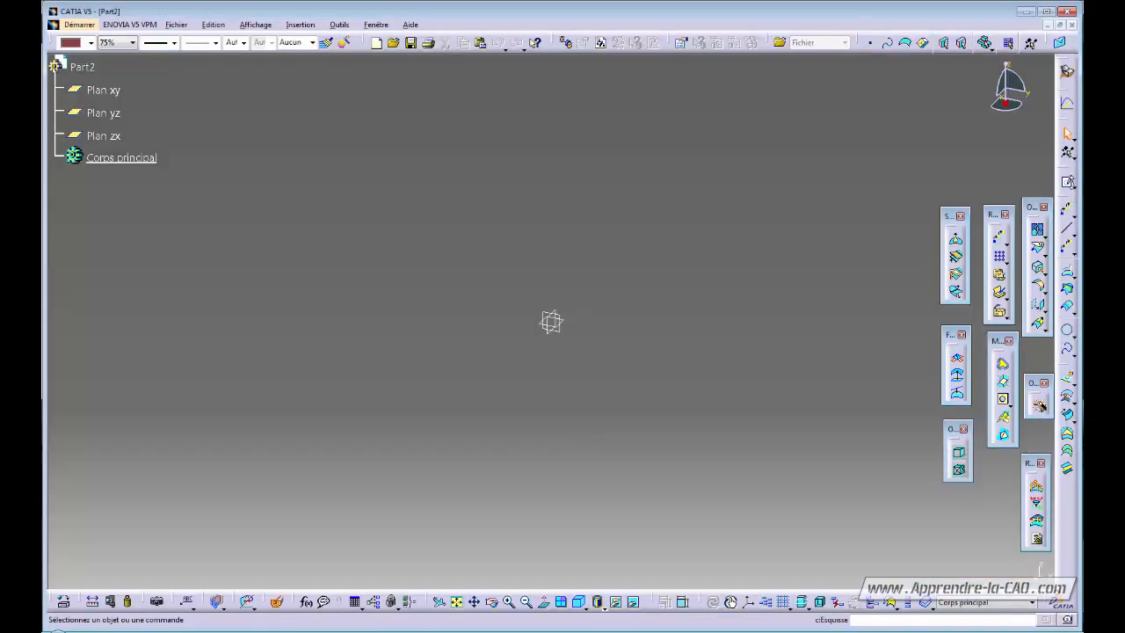
Step: Sketch an open profile on the xy plane: a horizontal line, an oblique line, a tangent arc of about 88 mm radius and two closing lines
left_click(1069, 182)
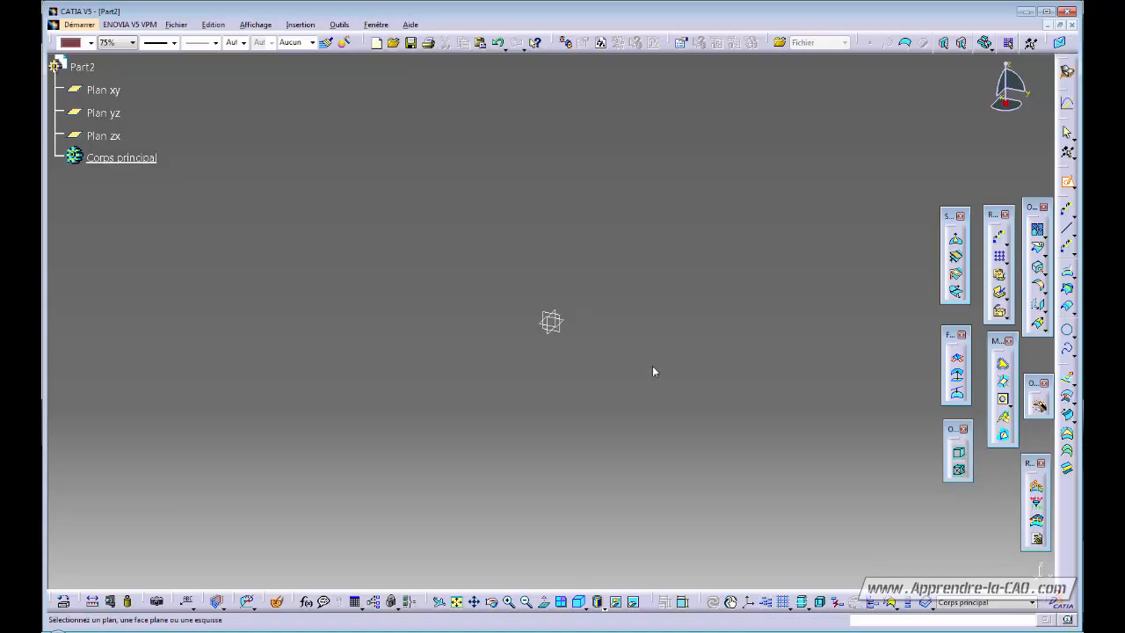
left_click(572, 322)
mouse_move(708, 293)
middle_mouse_down()
mouse_move(643, 399)
mouse_move(630, 384)
mouse_move(668, 418)
middle_mouse_up()
left_click(1065, 249)
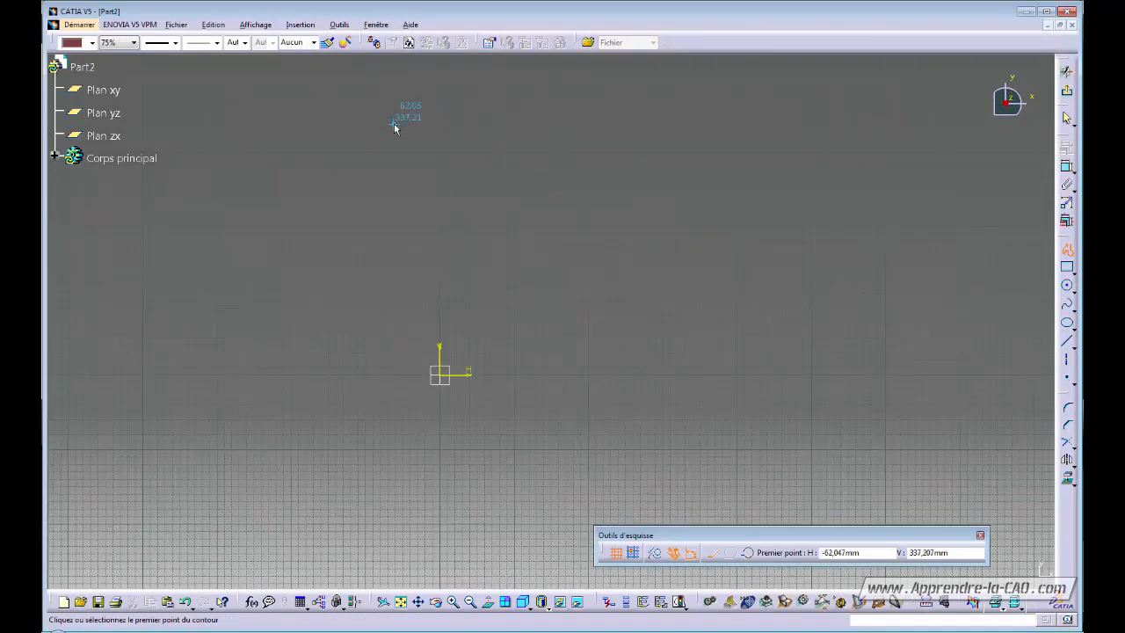
left_click(366, 161)
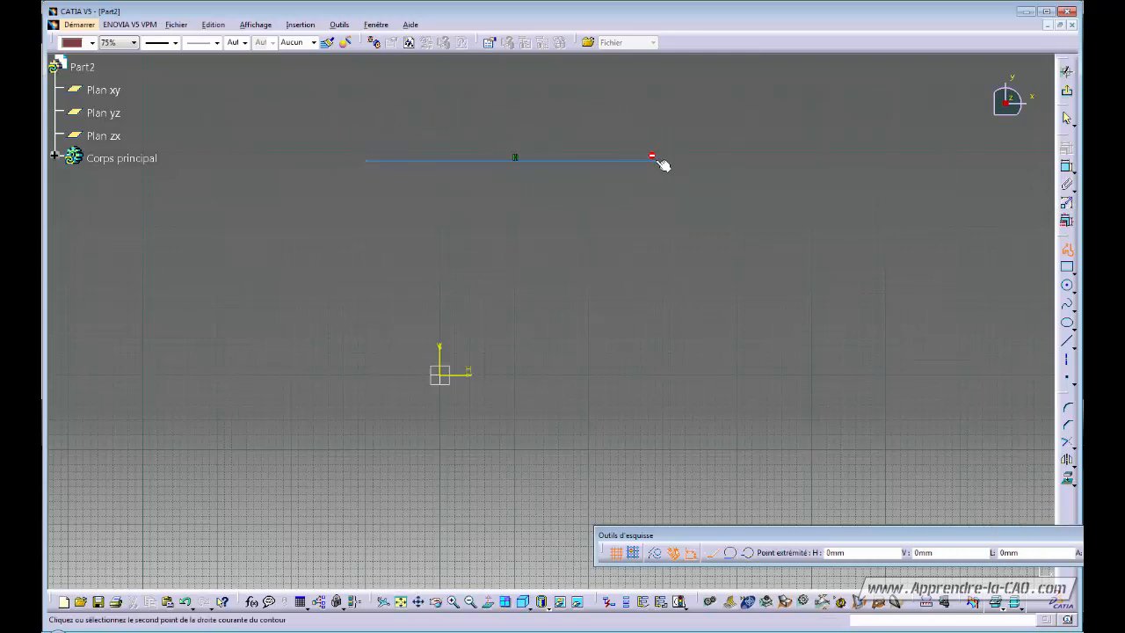
left_click(656, 160)
left_click(770, 240)
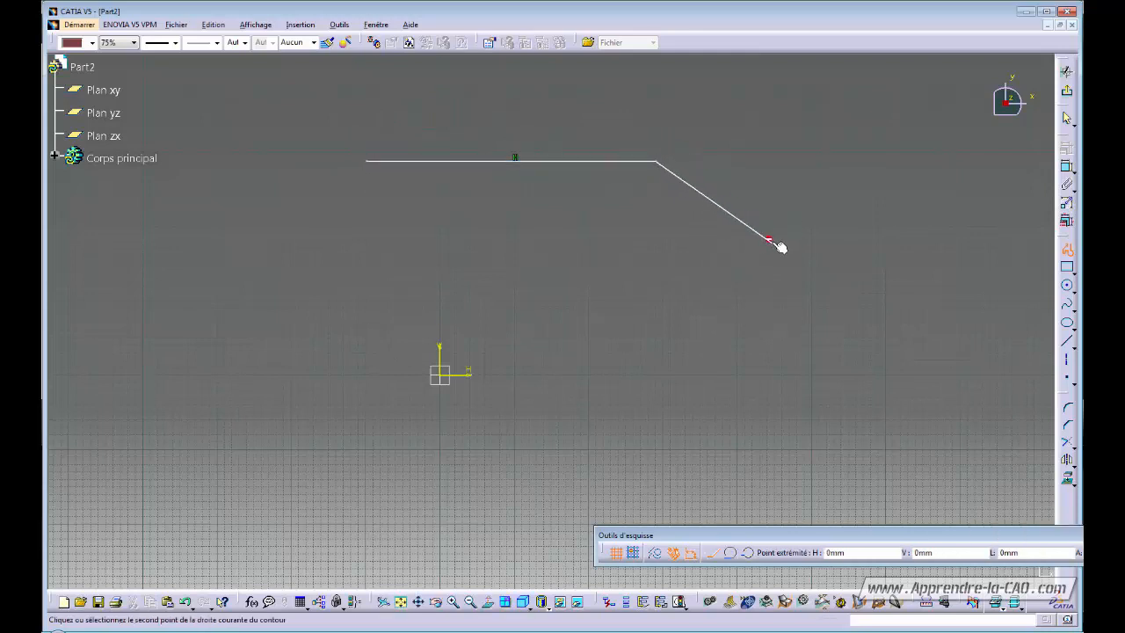
left_click_drag(806, 322, 806, 324)
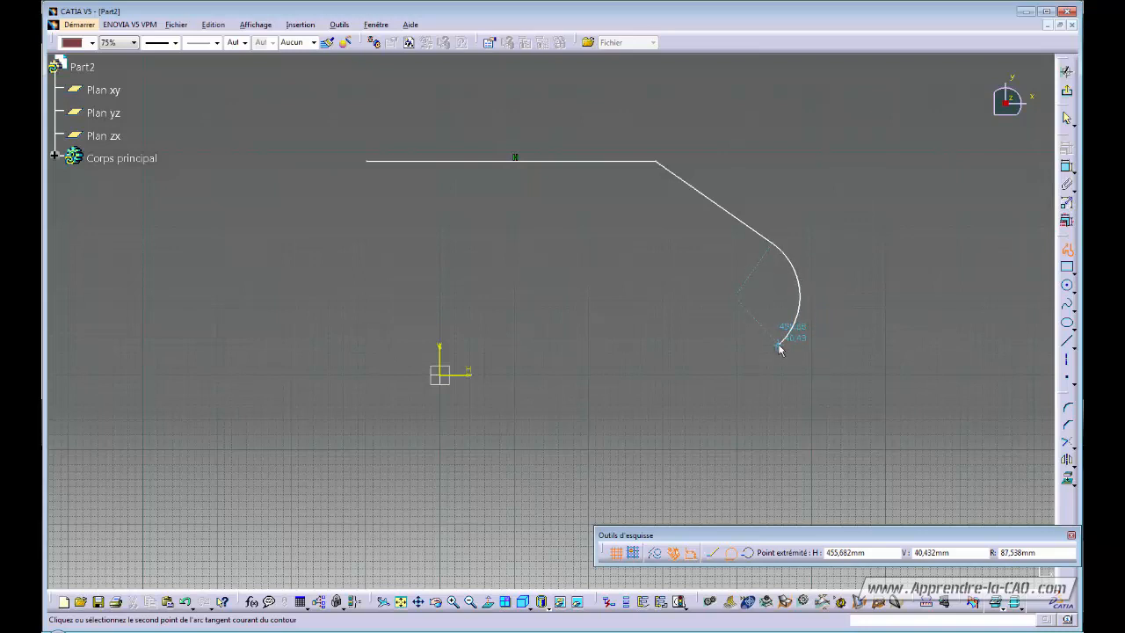
left_click(779, 348)
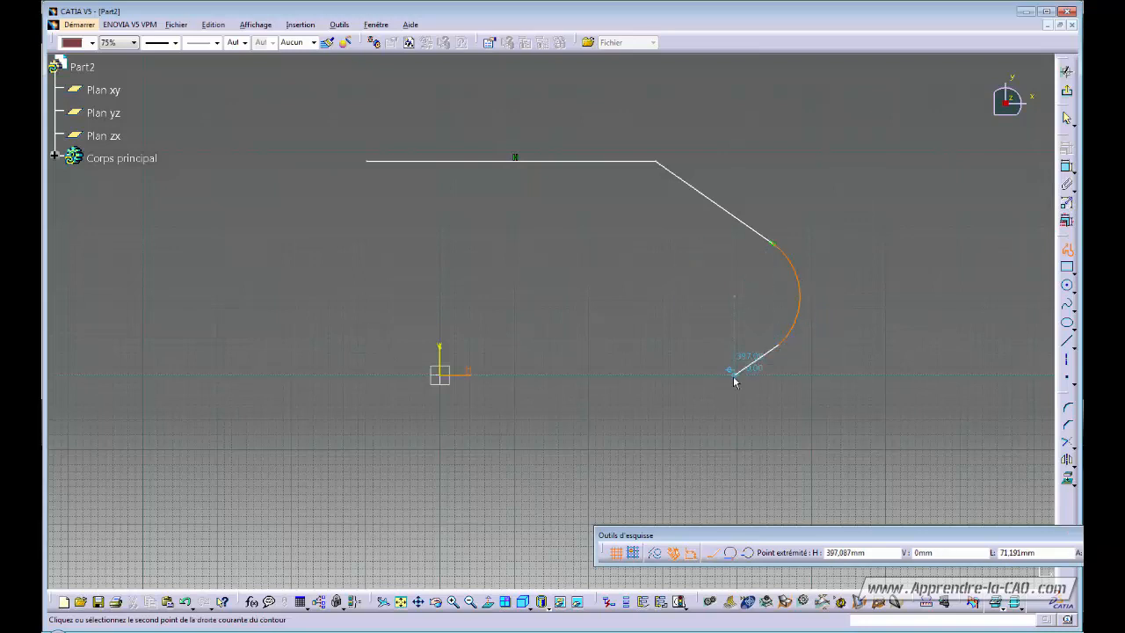
left_click(699, 415)
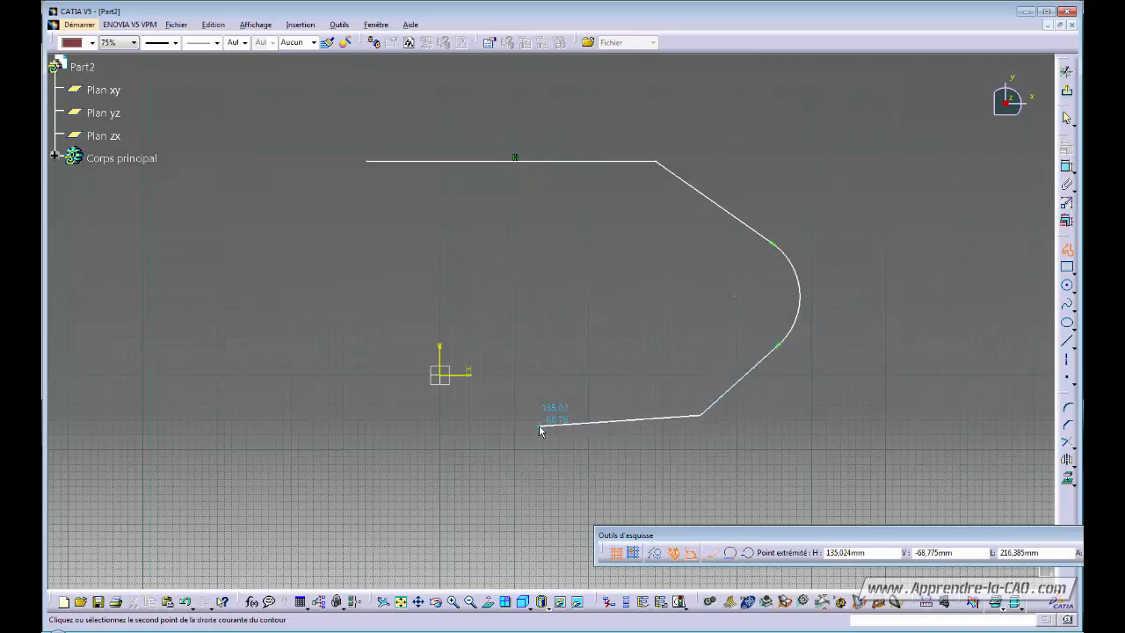
double_click(539, 430)
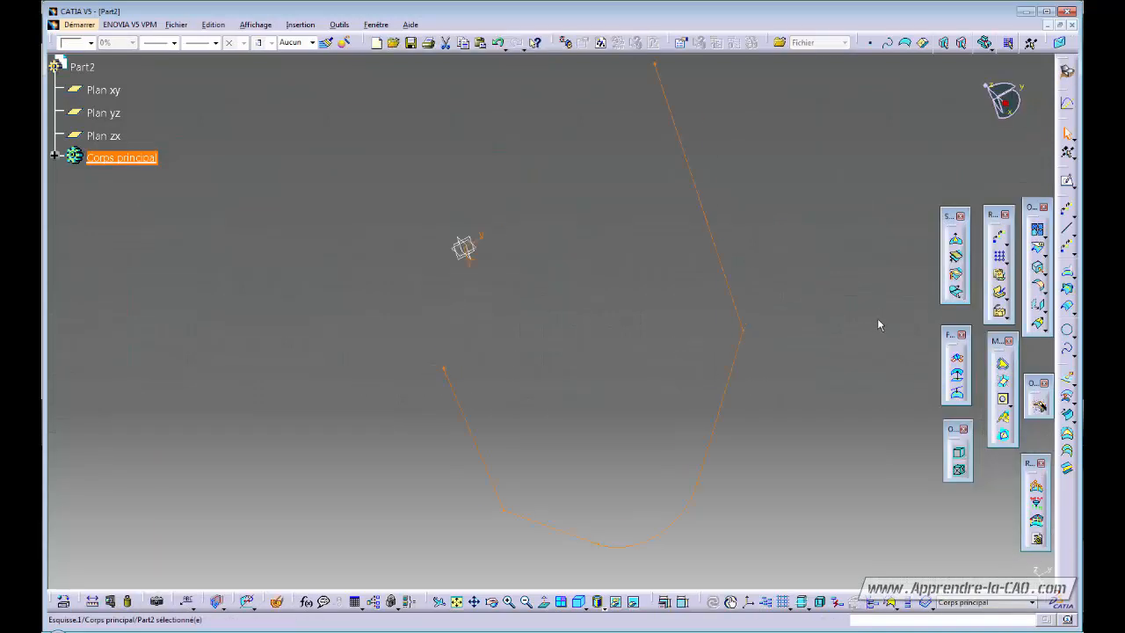
Step: Create a circular sweep of subtype Centre et rayon along the test sketch with a radius of 20 mm
left_click(1067, 414)
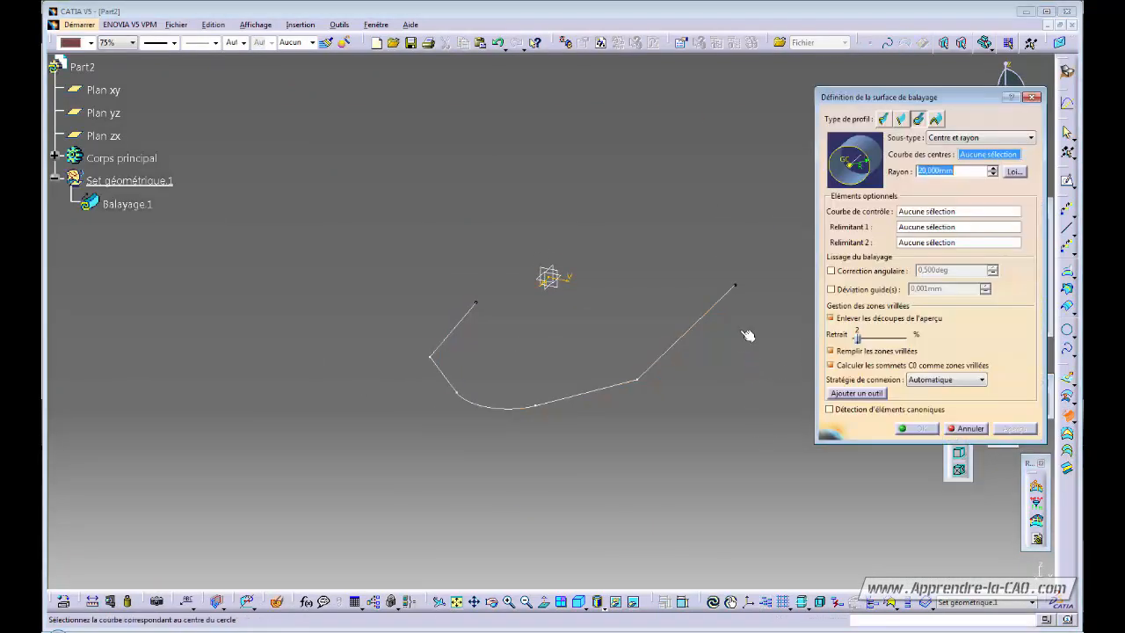
left_click(730, 304)
left_click(920, 428)
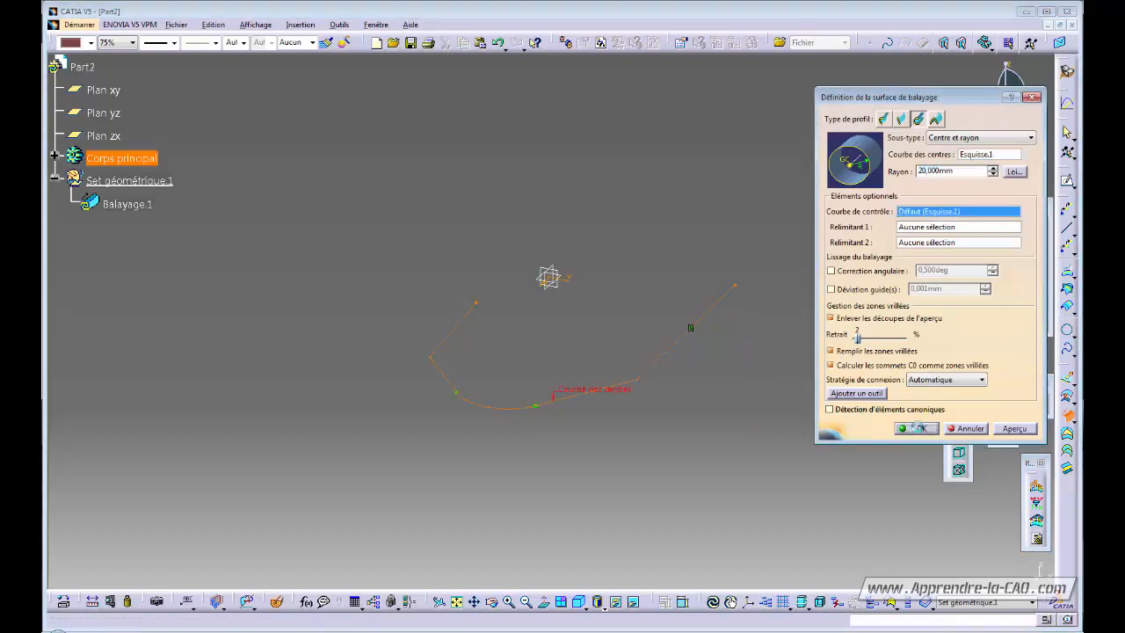
Step: Inspect the sharp corners and the arc of the swept test tube, and close the test part without saving it
middle_click_drag(763, 433, 586, 430)
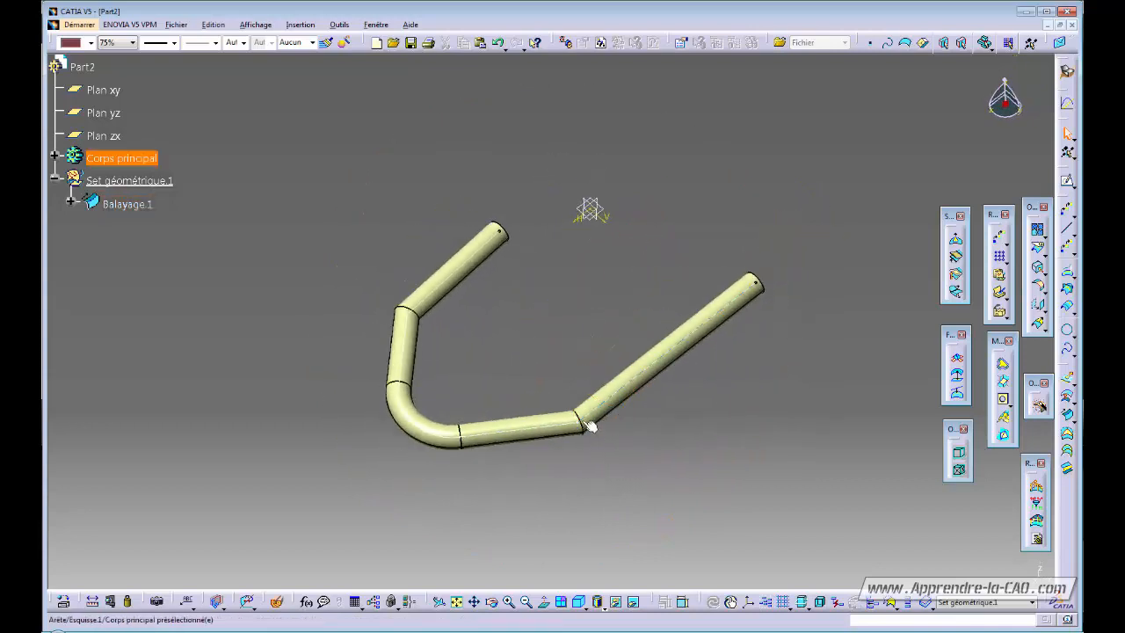
middle_click_drag(472, 400, 714, 416)
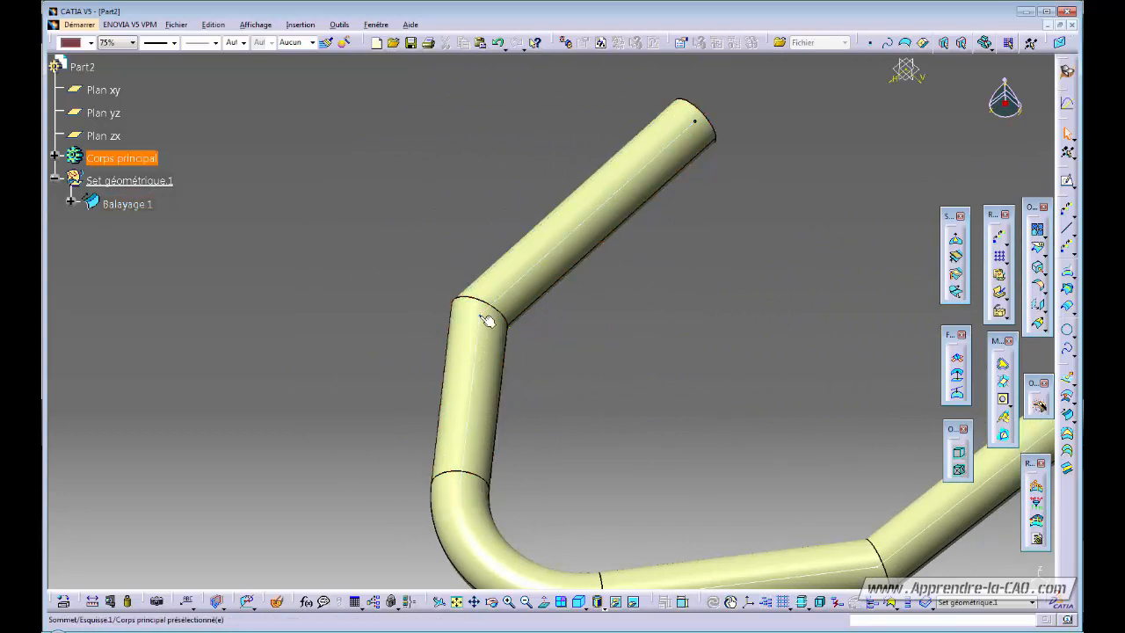
middle_click_drag(624, 311, 613, 339)
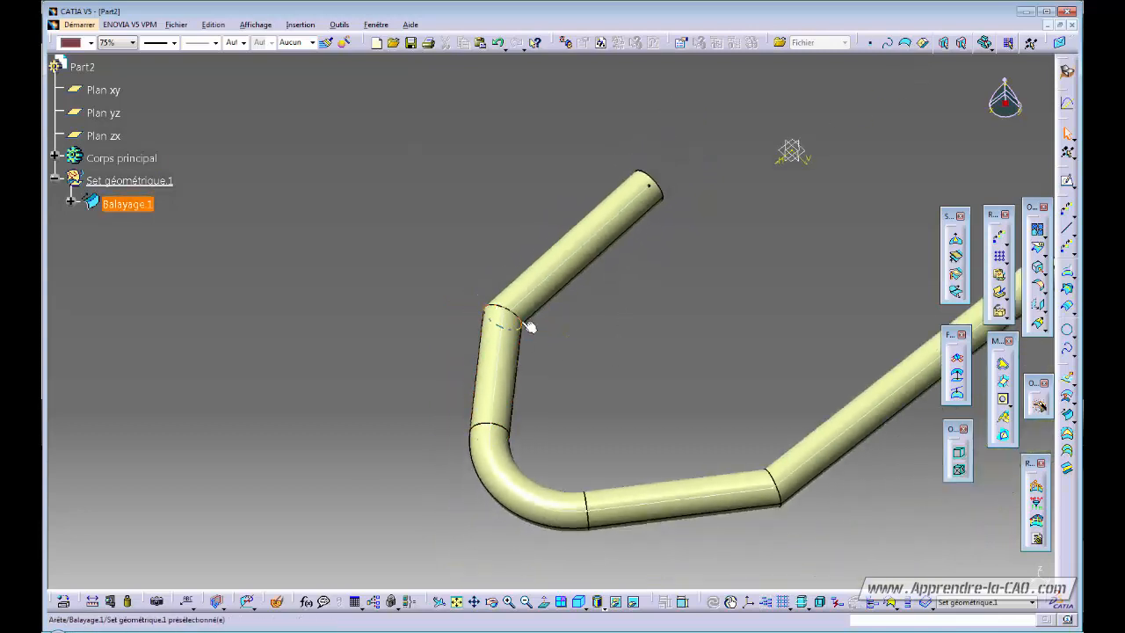
middle_click_drag(527, 326, 576, 294)
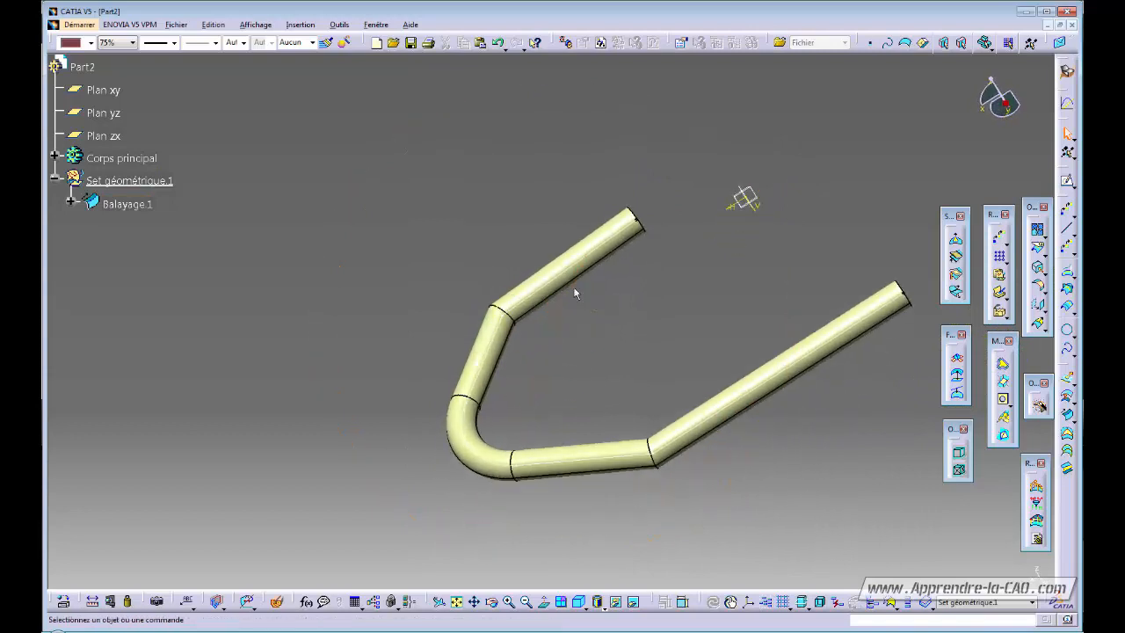
middle_click_drag(615, 358, 575, 378)
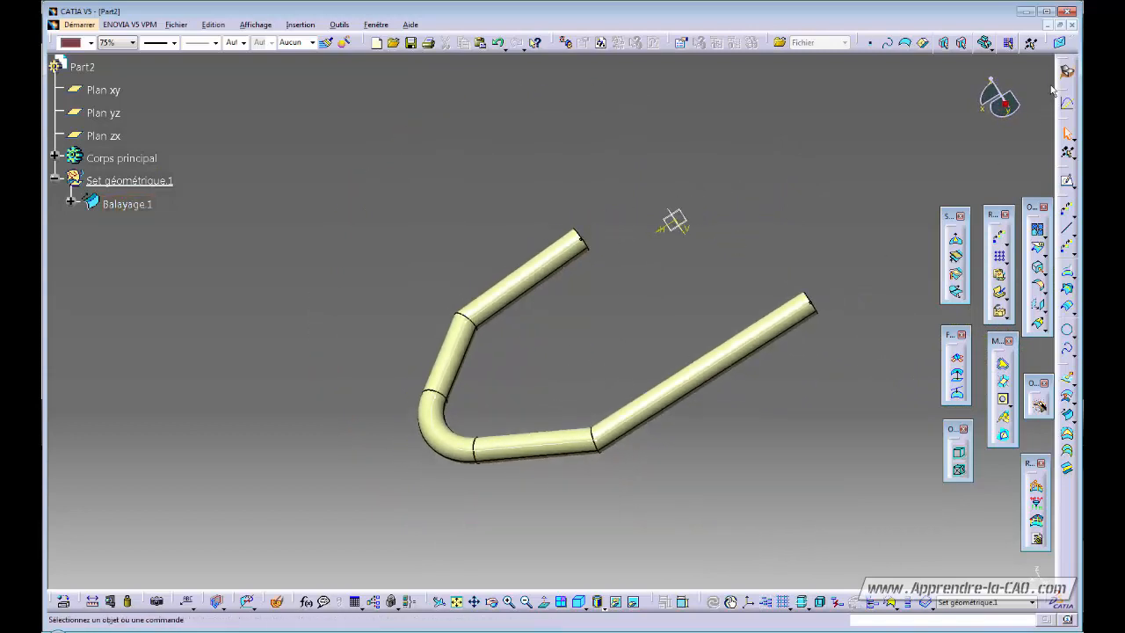
left_click(1070, 25)
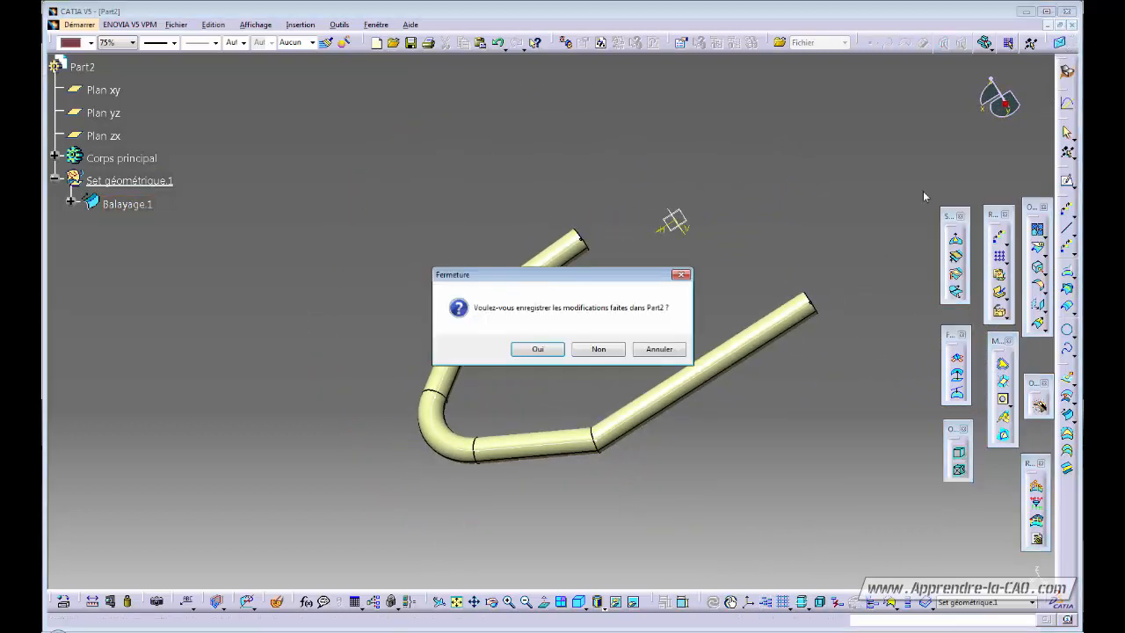
left_click(598, 350)
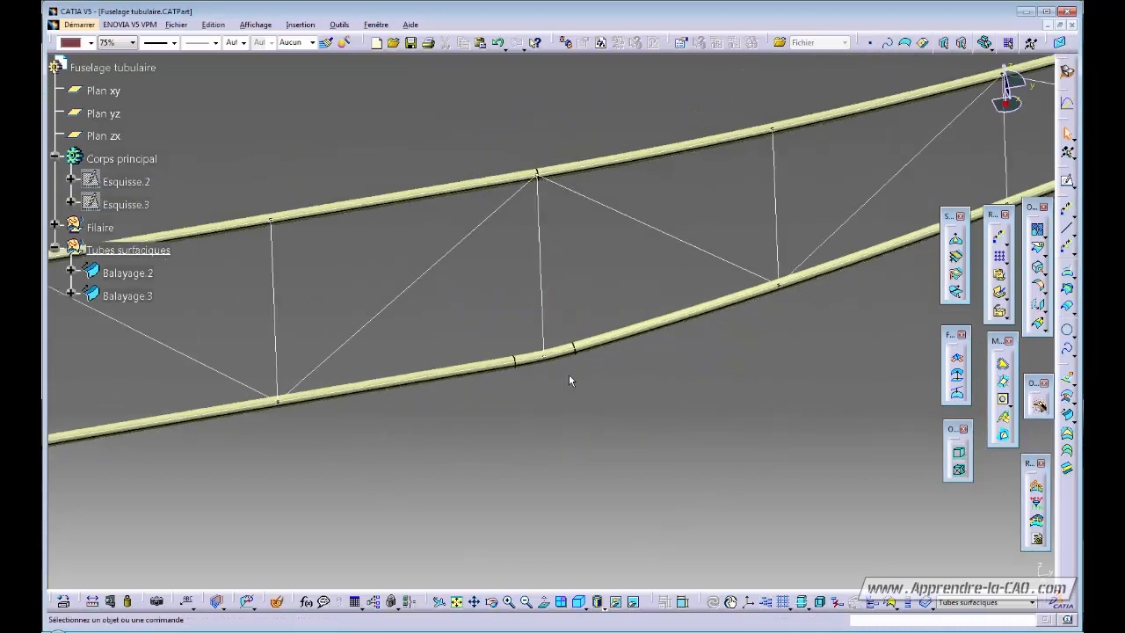
middle_click_drag(568, 375, 592, 371)
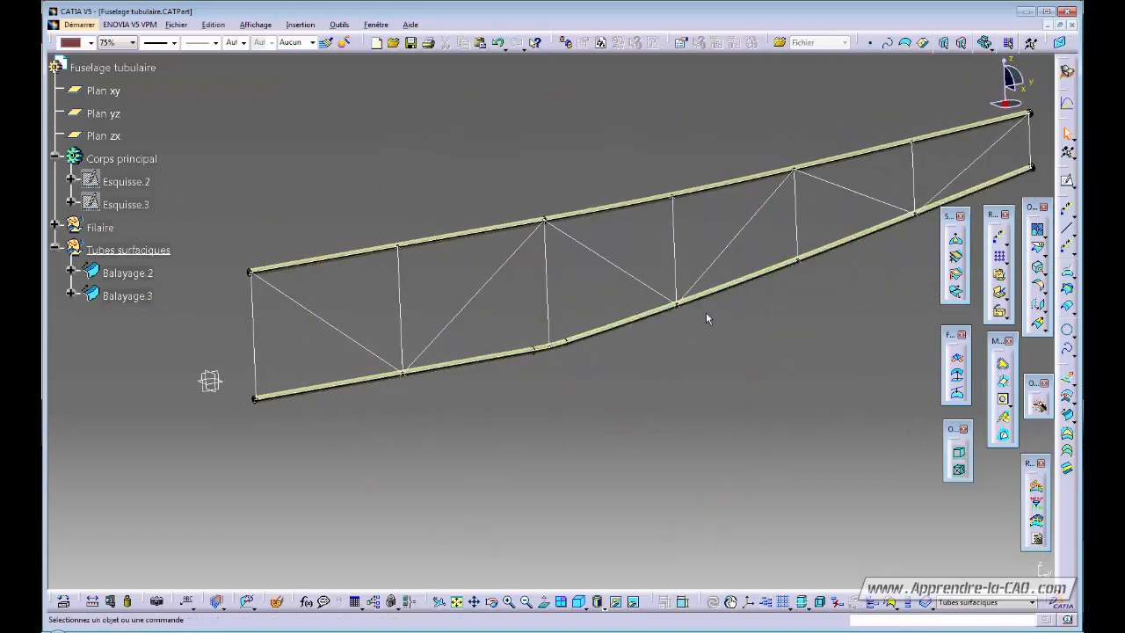
middle_click_drag(708, 316, 664, 405)
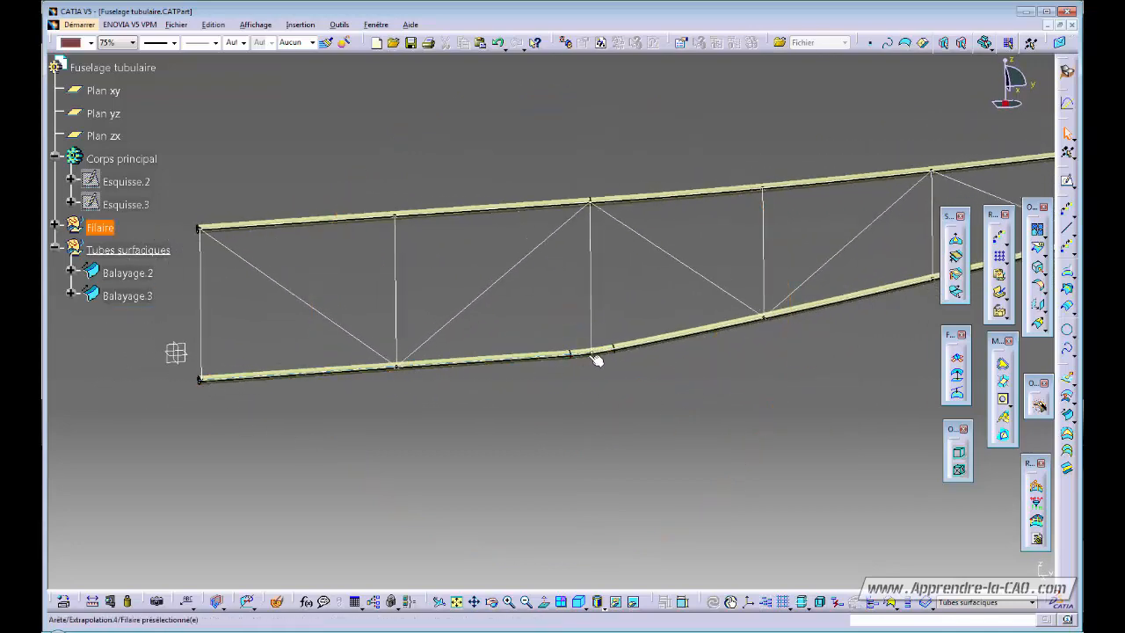
mouse_move(598, 354)
middle_mouse_down()
mouse_move(642, 389)
mouse_move(615, 364)
middle_mouse_up()
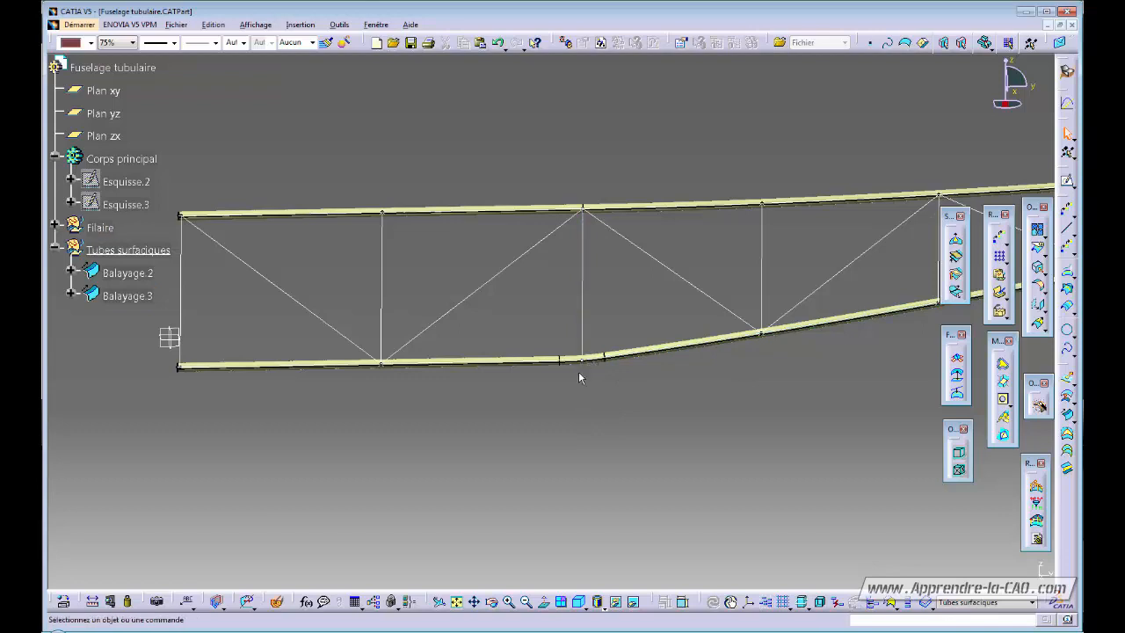
middle_click_drag(579, 372, 578, 330)
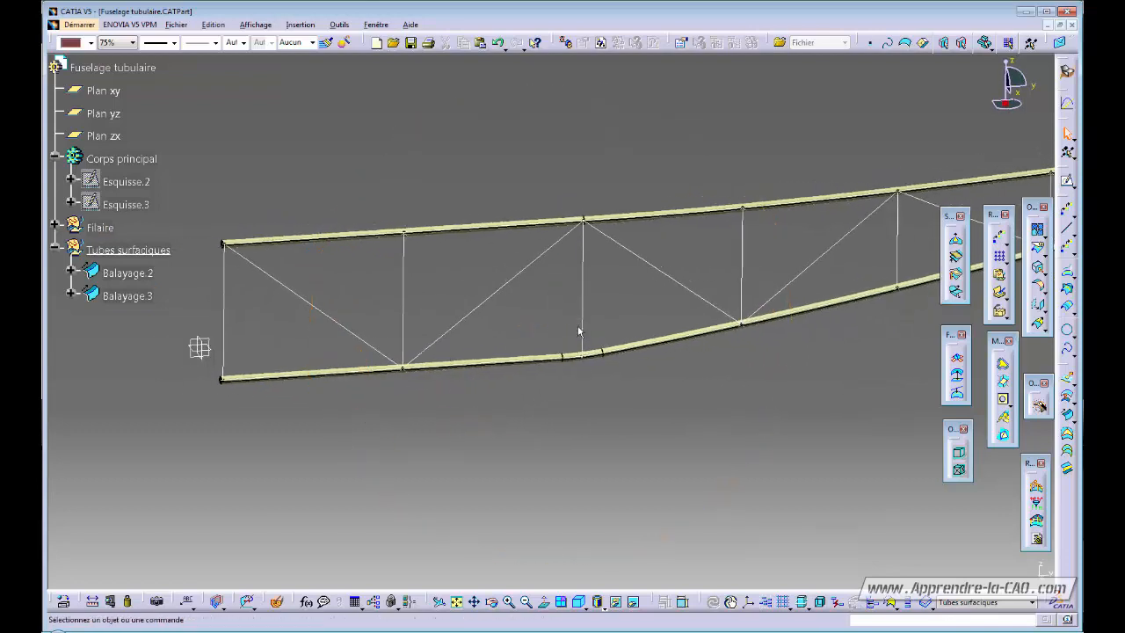
middle_click_drag(575, 434, 608, 447)
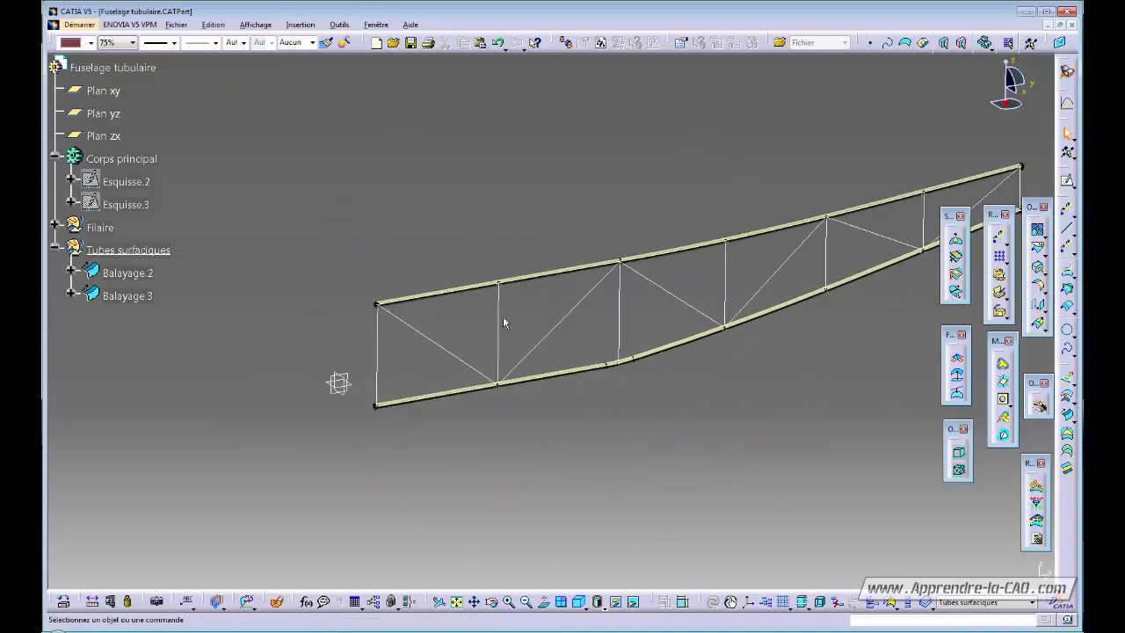
middle_click_drag(575, 372, 572, 410)
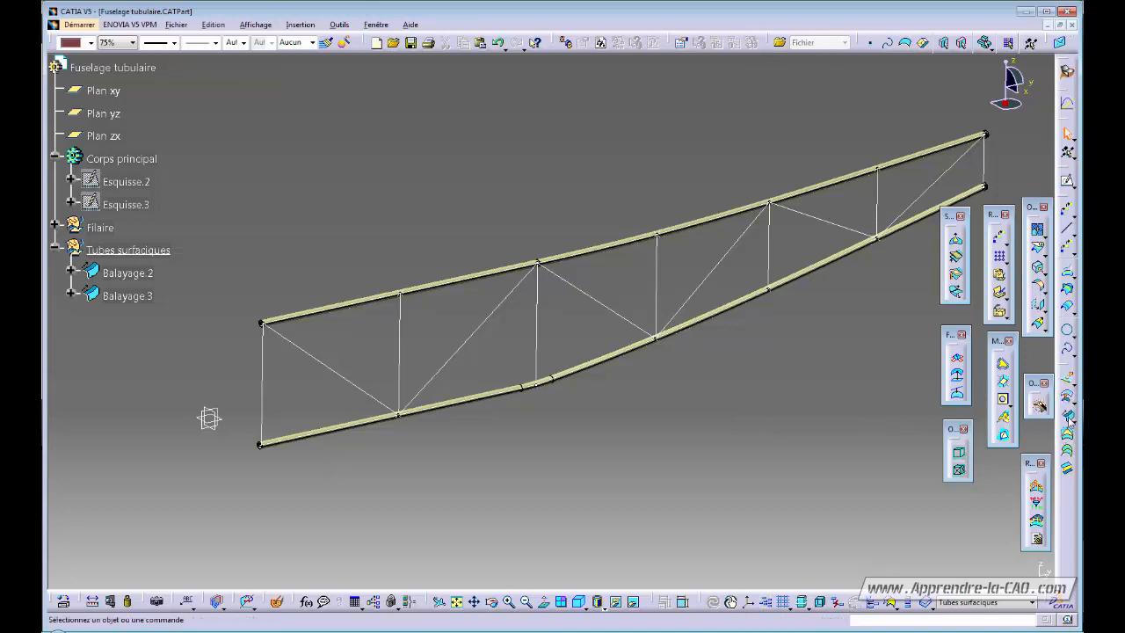
Step: Sweep a circular surface of subtype Centre et rayon with a 20 mm radius along the second vertical truss line, Droite.9
left_click(1068, 417)
middle_click_drag(558, 467, 690, 373)
middle_click_drag(641, 473, 632, 495)
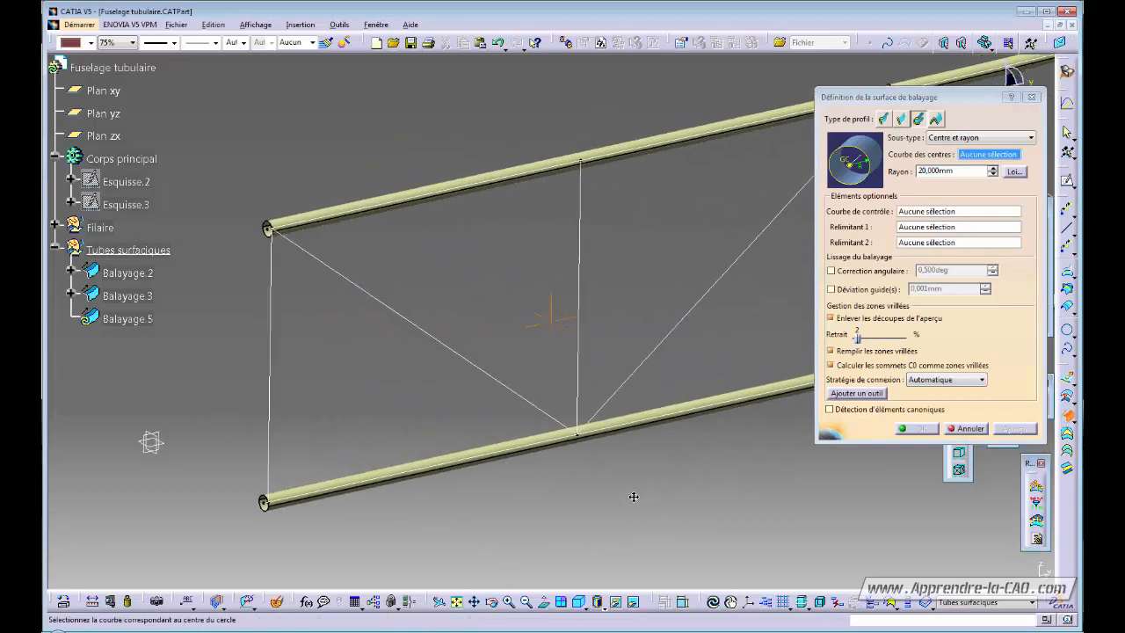
left_click(585, 305)
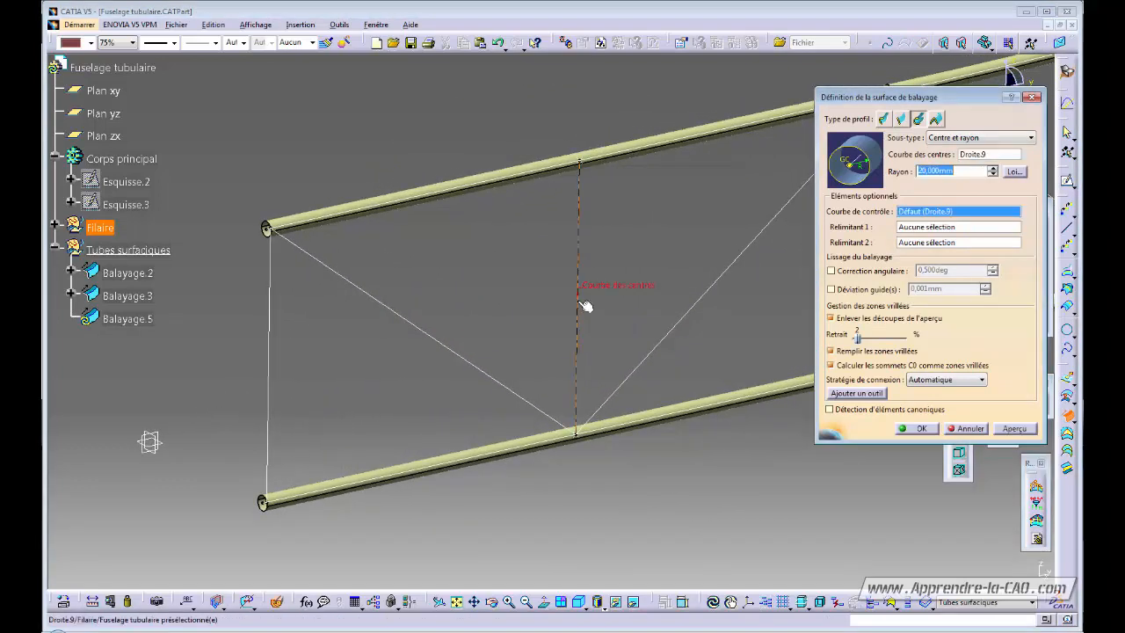
left_click(930, 429)
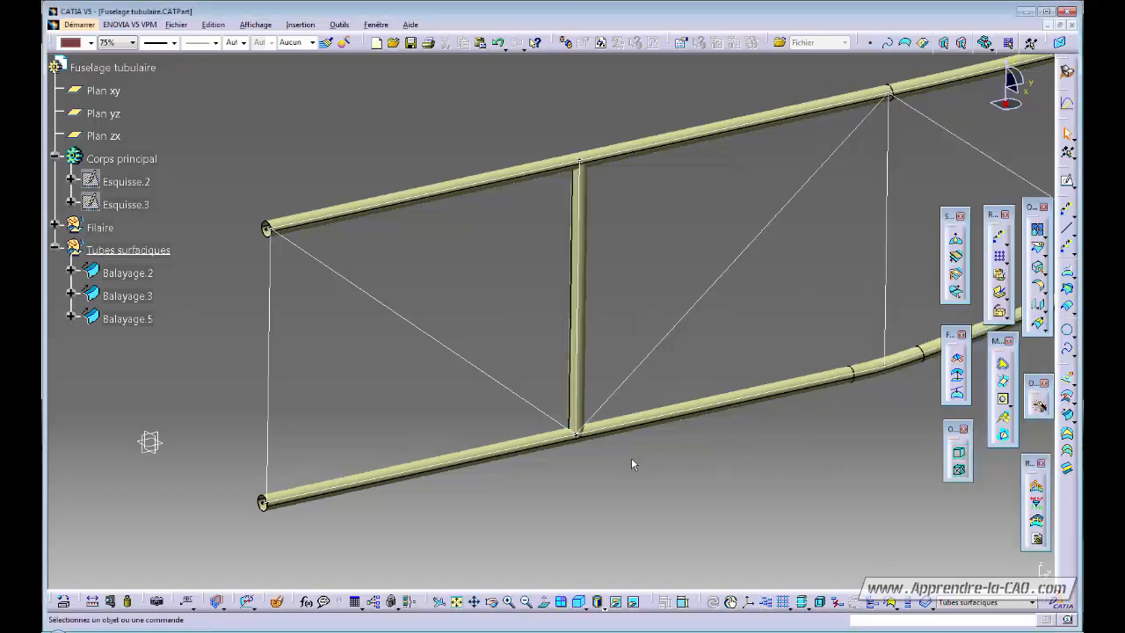
Step: Examine how both ends of the new vertical tube meet the lower and upper longitudinal tubes
middle_click_drag(631, 458, 663, 433, "ctrl")
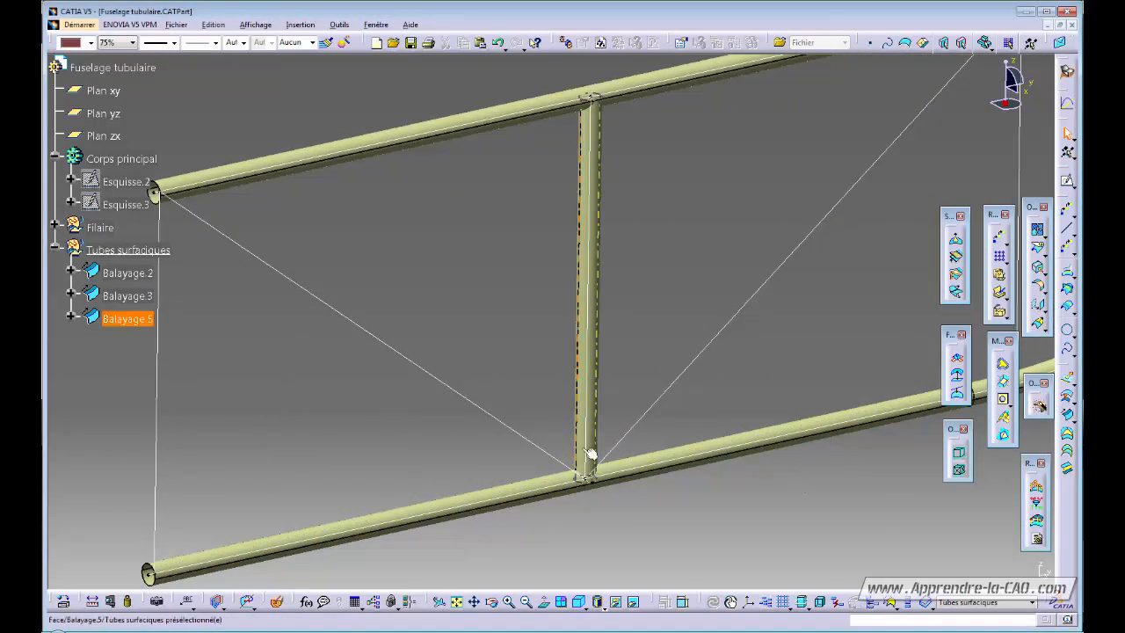
middle_click_drag(591, 453, 615, 422, "ctrl")
left_click(587, 312)
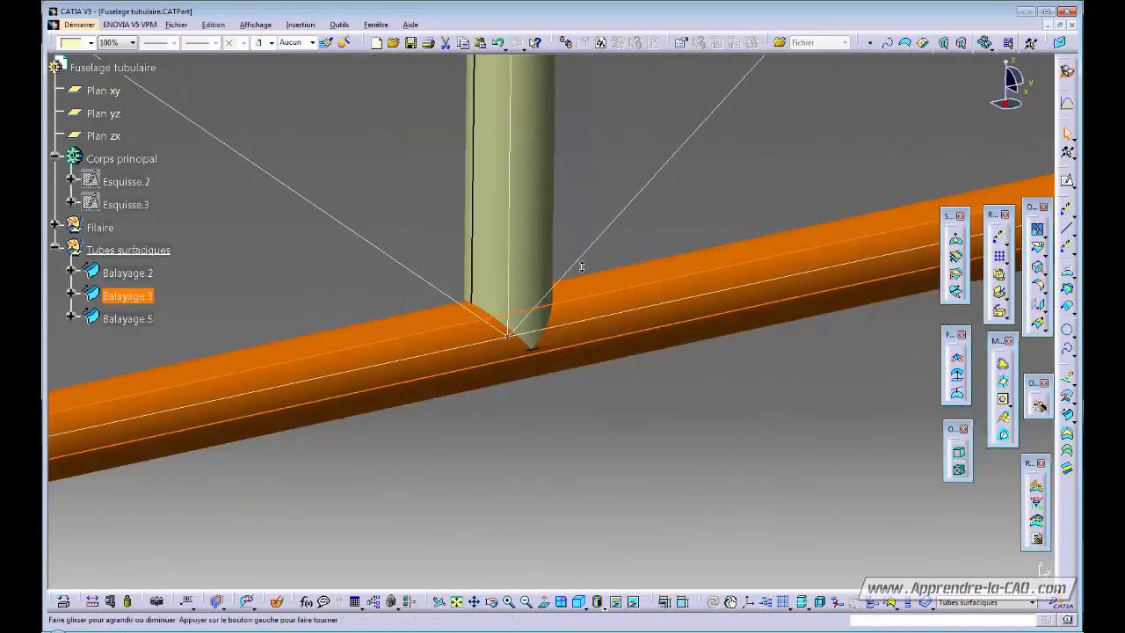
middle_click_drag(582, 266, 589, 343, "ctrl")
middle_click_drag(608, 246, 615, 624)
middle_click_drag(580, 234, 574, 442)
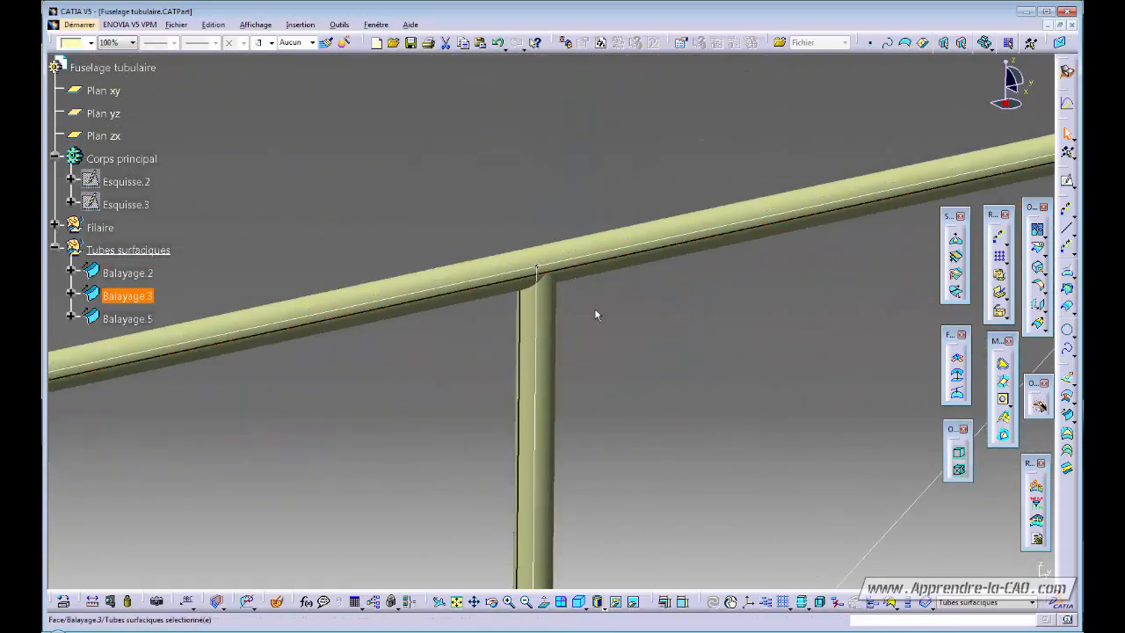
middle_click_drag(588, 381, 594, 410)
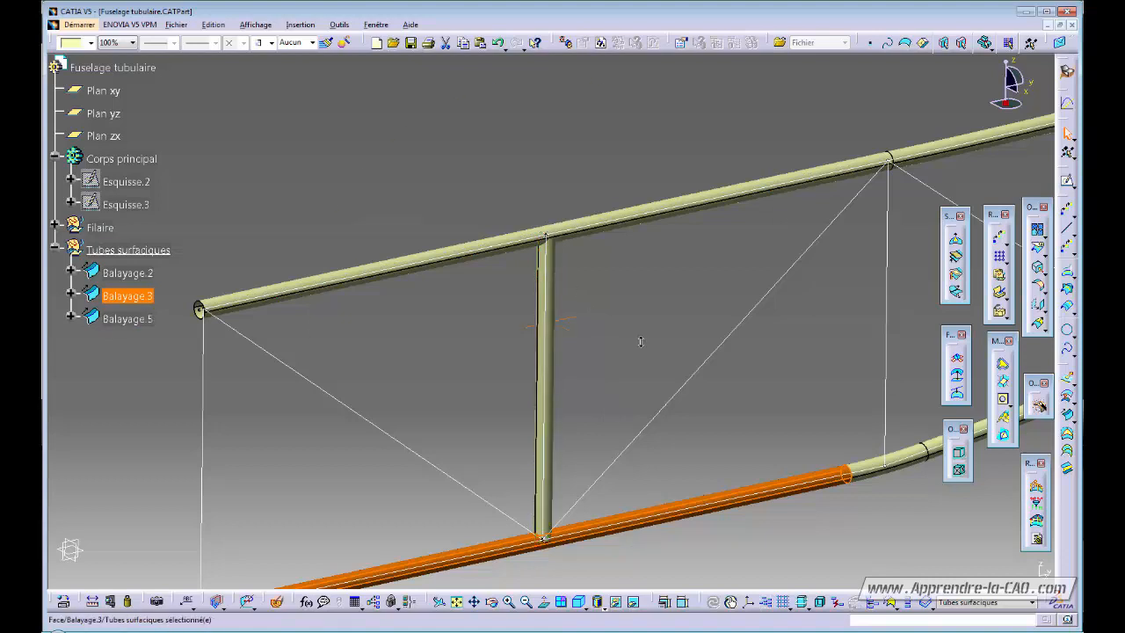
middle_click_drag(640, 341, 718, 393, "ctrl")
left_click(725, 394)
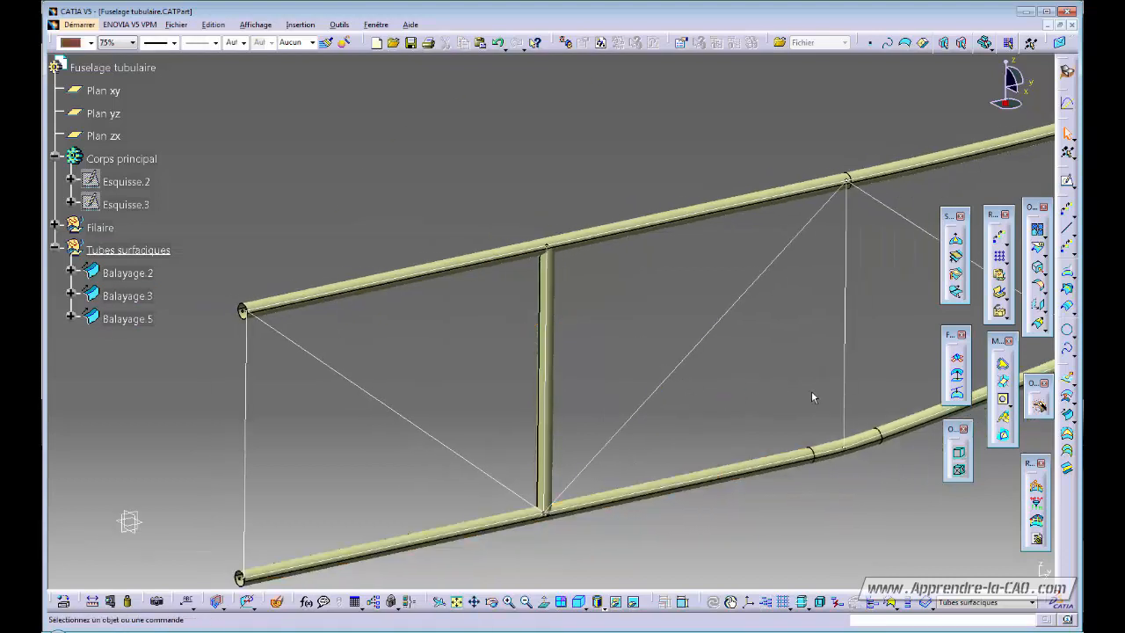
Step: Split the vertical tube Balayage.5 with the upper tube Balayage.2 and the lower tube Balayage.3 as cutting elements
left_click(1037, 252)
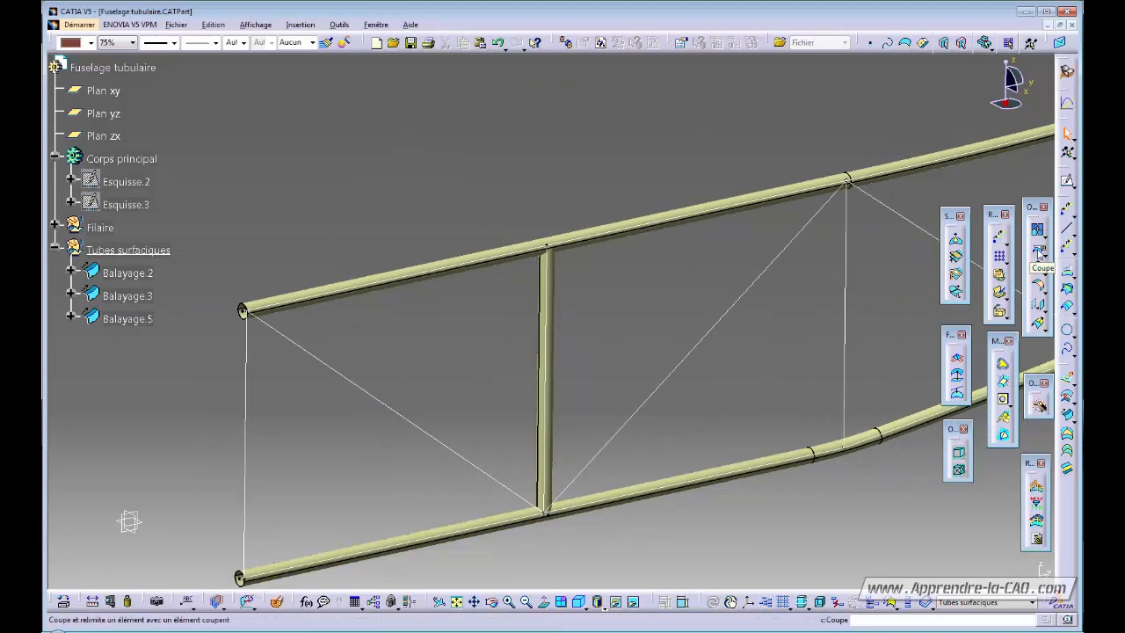
left_click(1038, 251)
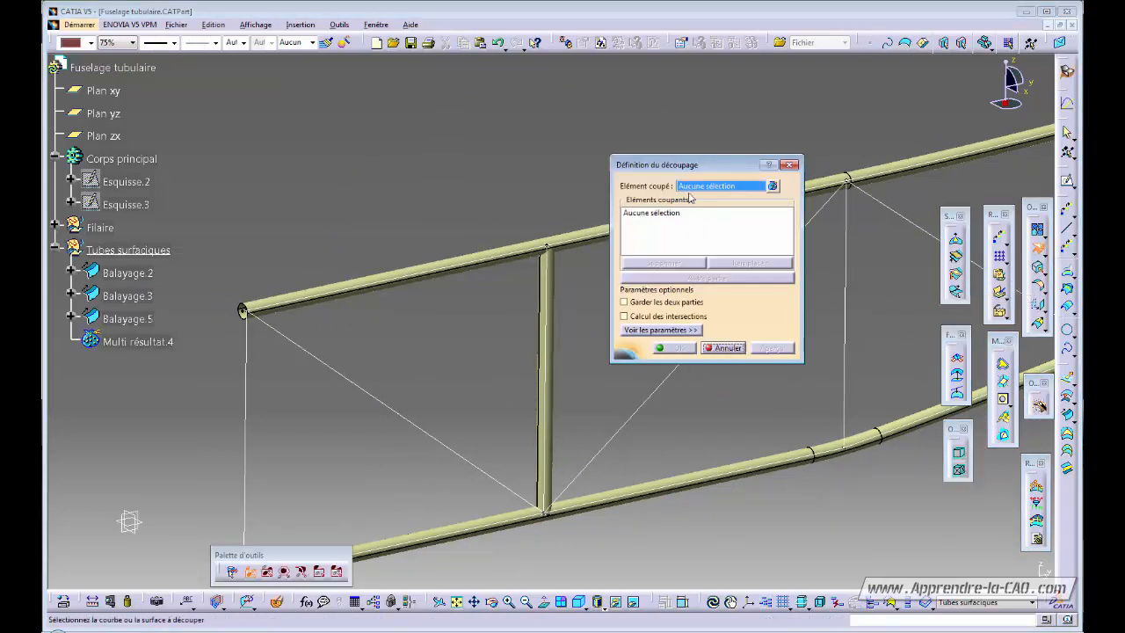
left_click(546, 342)
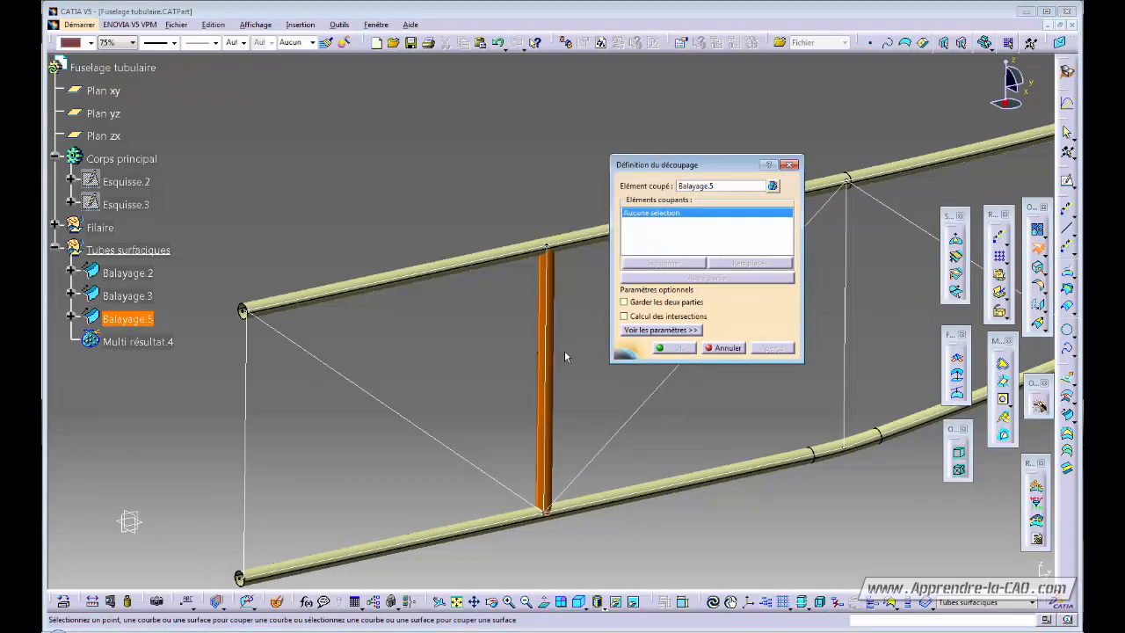
middle_click_drag(460, 407, 445, 417)
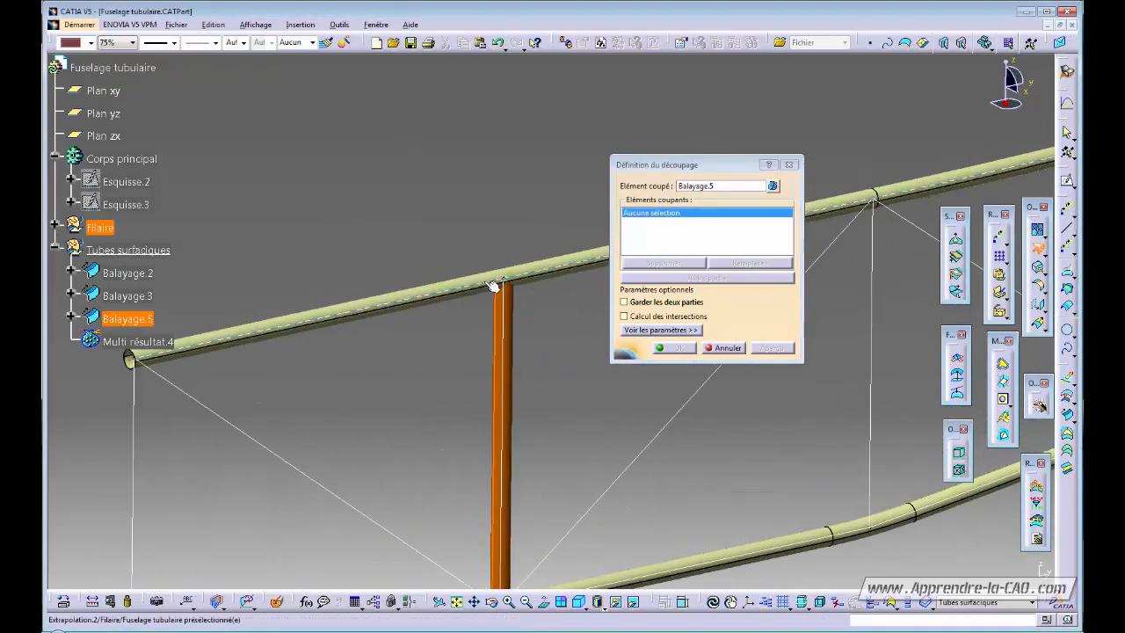
left_click(494, 278)
middle_click_drag(536, 398, 533, 327)
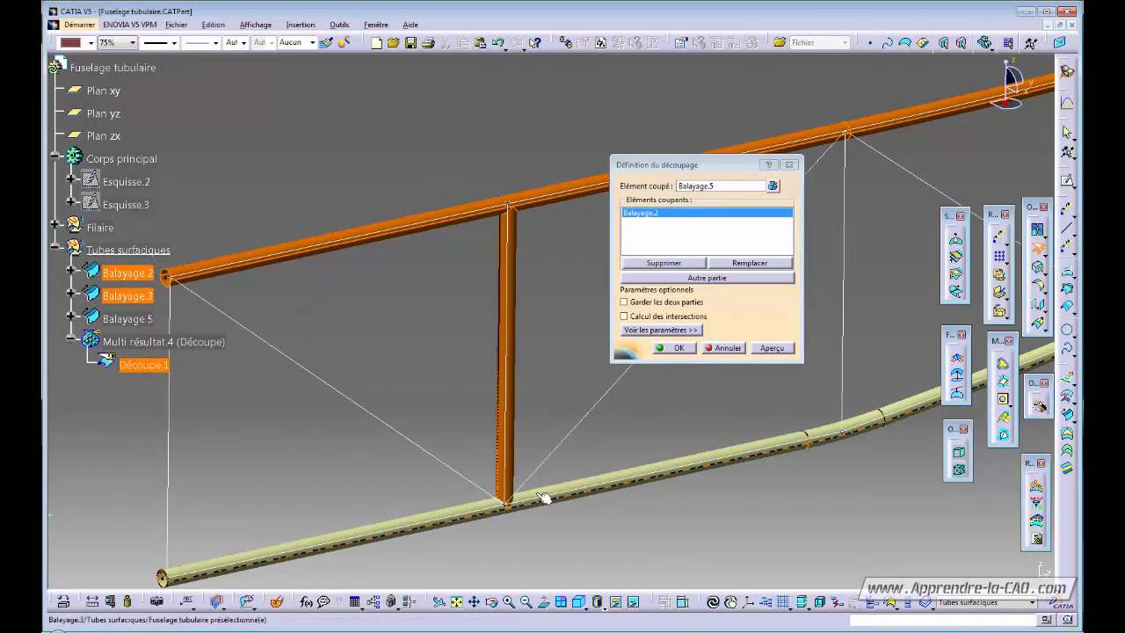
left_click(543, 496)
middle_click_drag(608, 488, 628, 336)
left_click(677, 349)
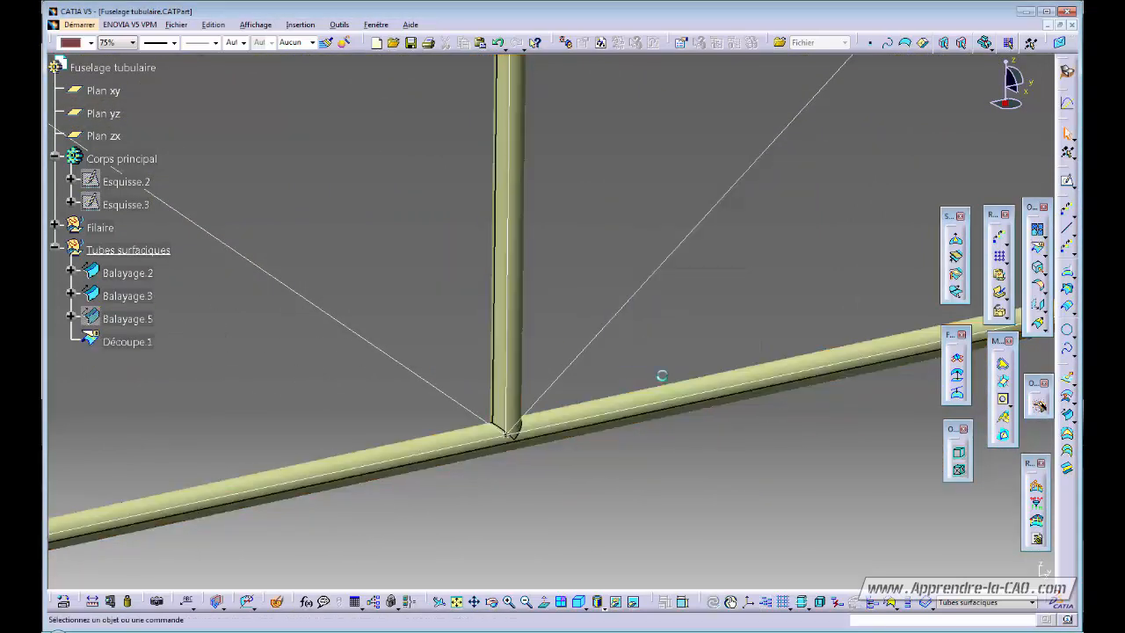
Step: Examine the trimmed ends of the vertical tube at the upper and lower longitudinal tubes
middle_click_drag(614, 492, 592, 385)
left_click(554, 269)
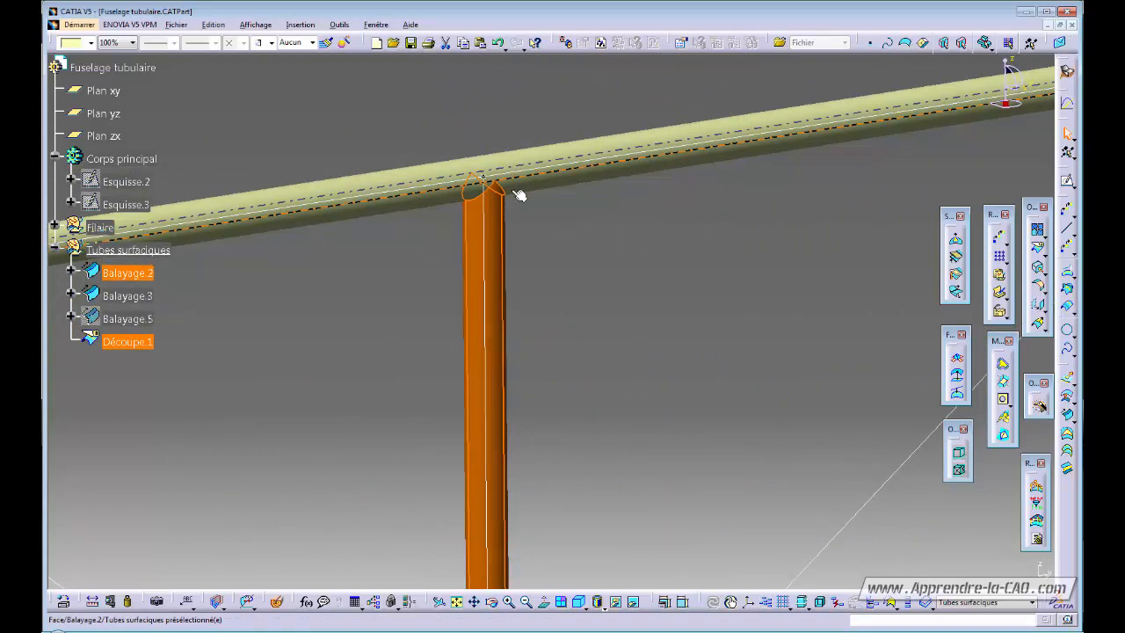
middle_click_drag(545, 216, 575, 72)
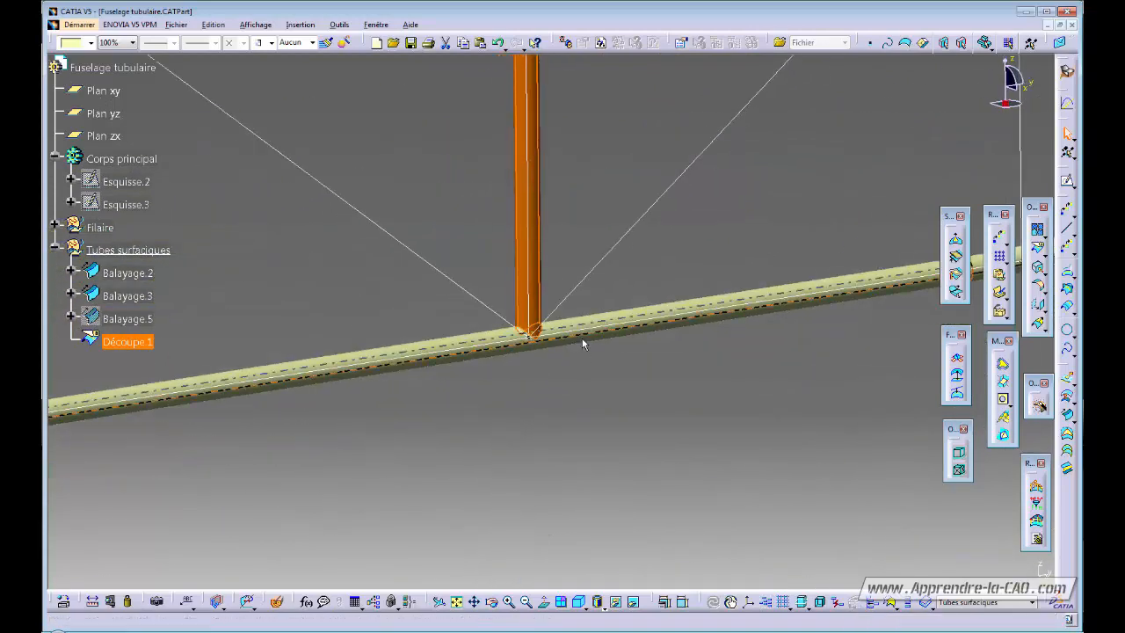
middle_click_drag(583, 340, 589, 404)
middle_click_drag(592, 358, 589, 443)
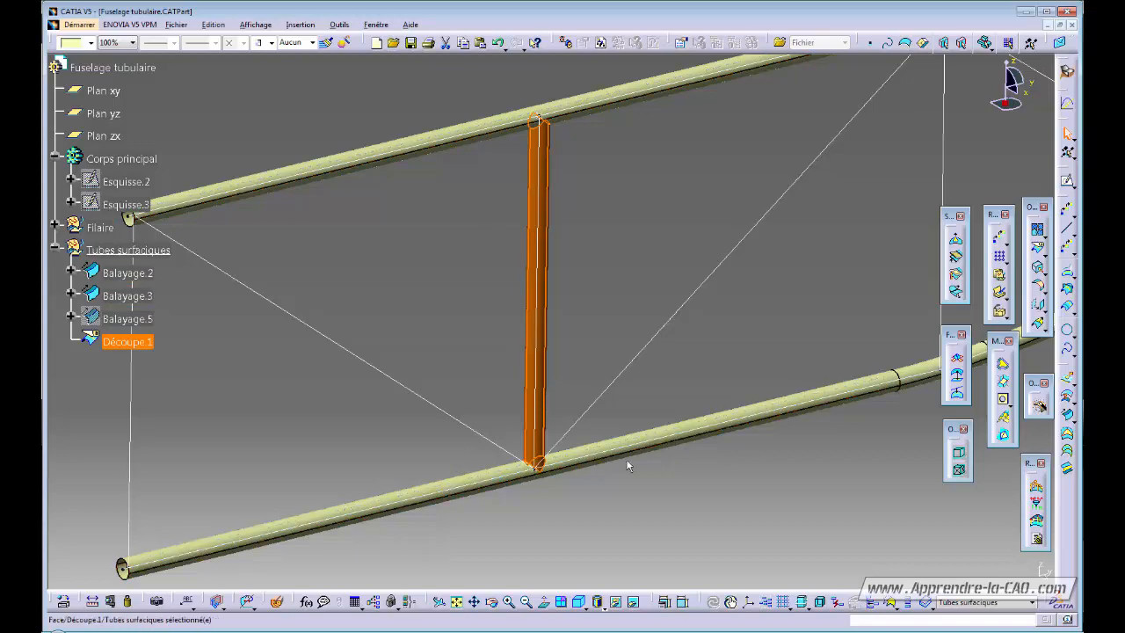
middle_click_drag(600, 275, 587, 349)
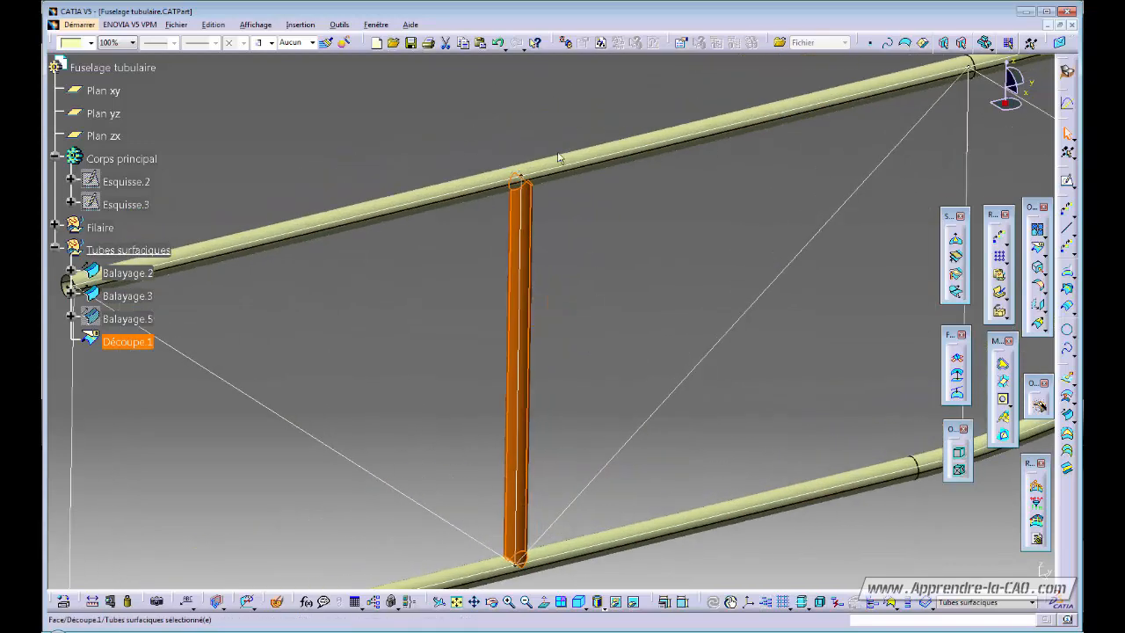
middle_click_drag(598, 276, 581, 314)
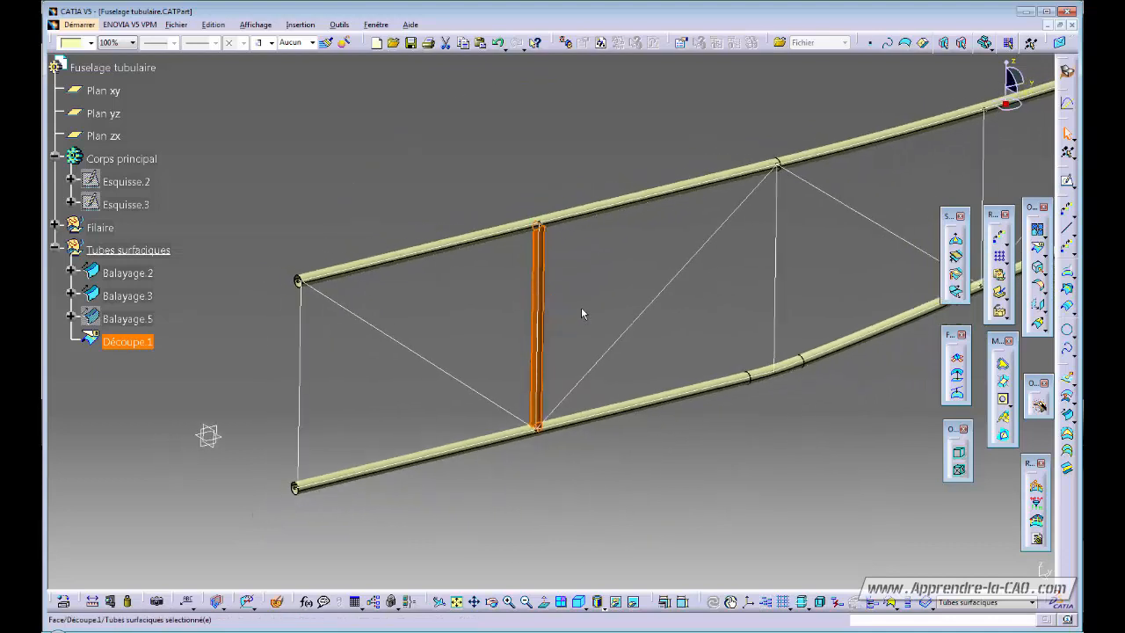
left_click(582, 312)
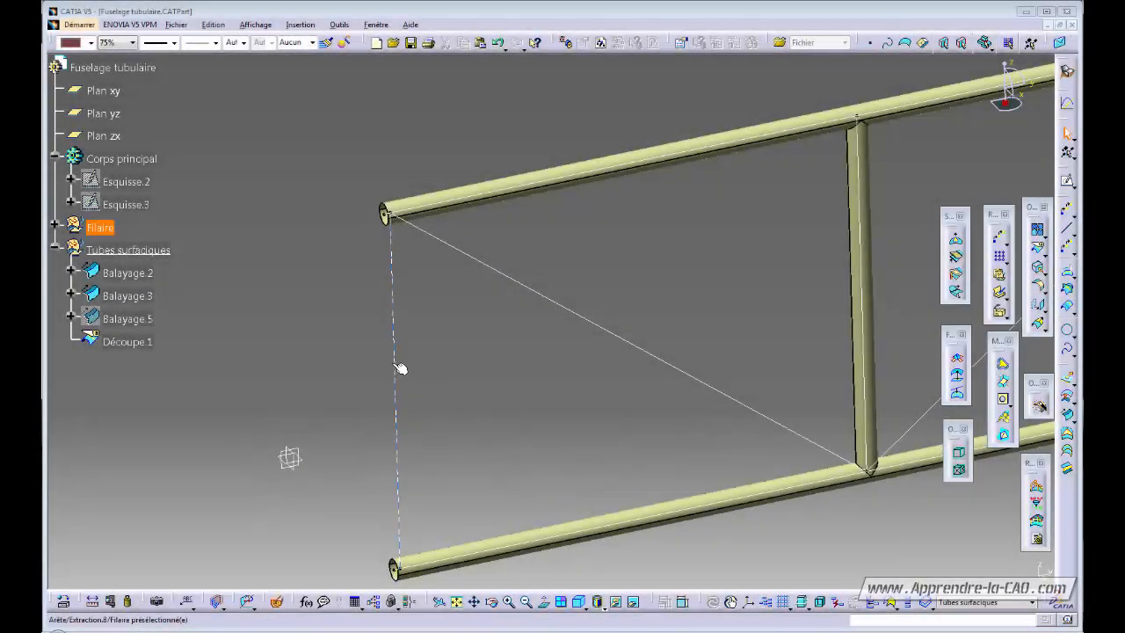
Step: Sweep a 20 mm radius circular surface along the first vertical line at the open end of the truss, Extraction.8
left_click(1068, 416)
left_click(398, 409)
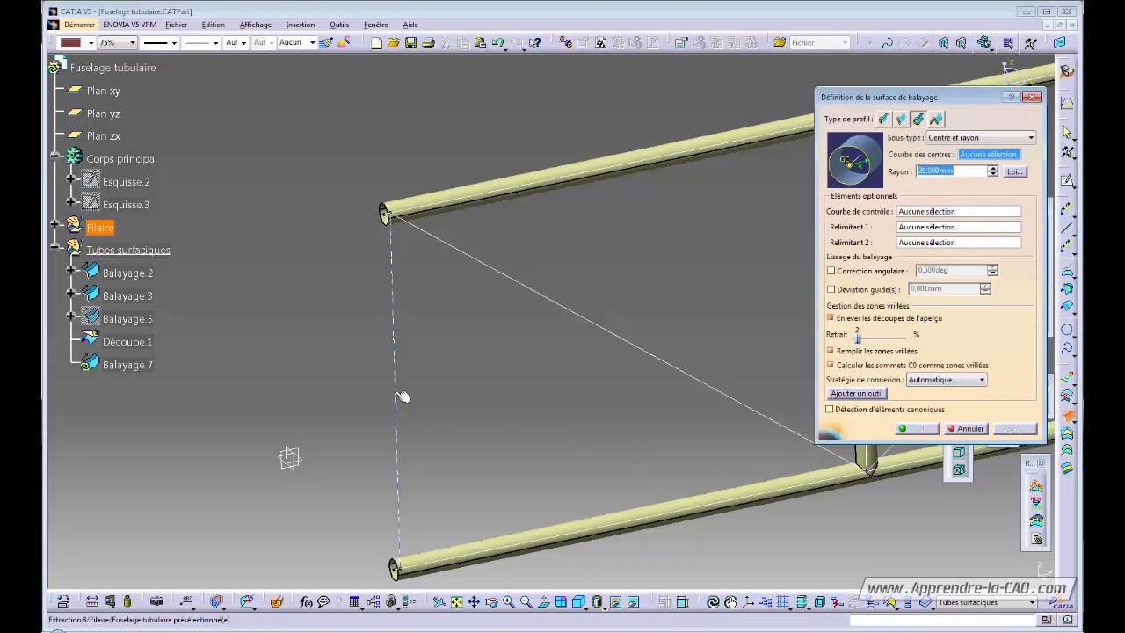
left_click(911, 431)
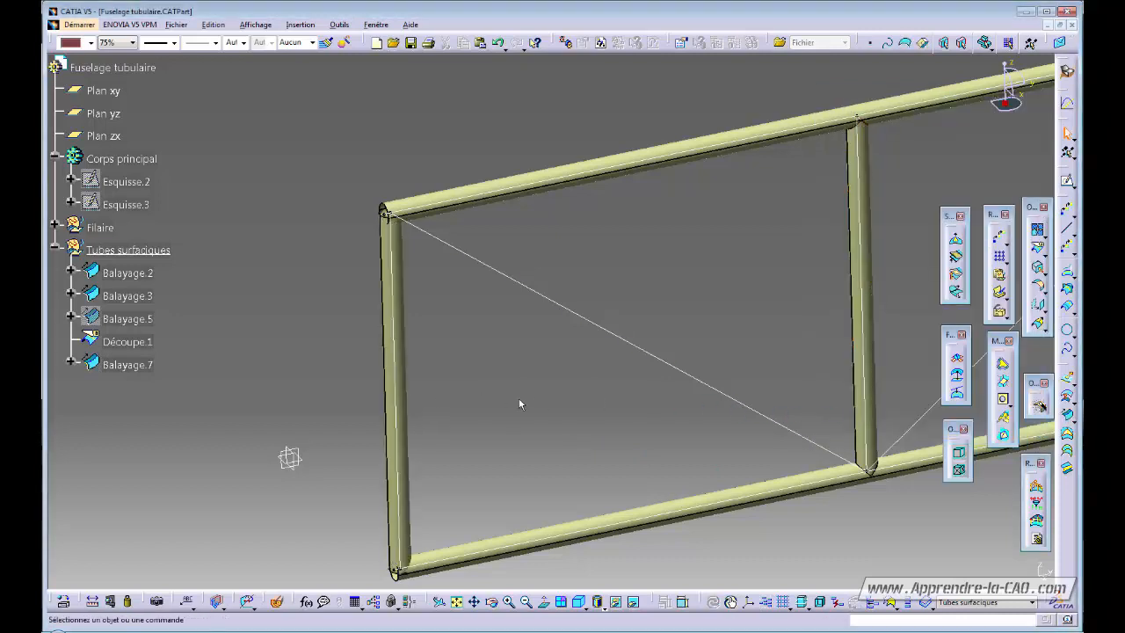
Step: Inspect the upper corner of the end vertical tube and reduce that tube's sweep radius to about half
middle_click_drag(520, 401, 427, 356)
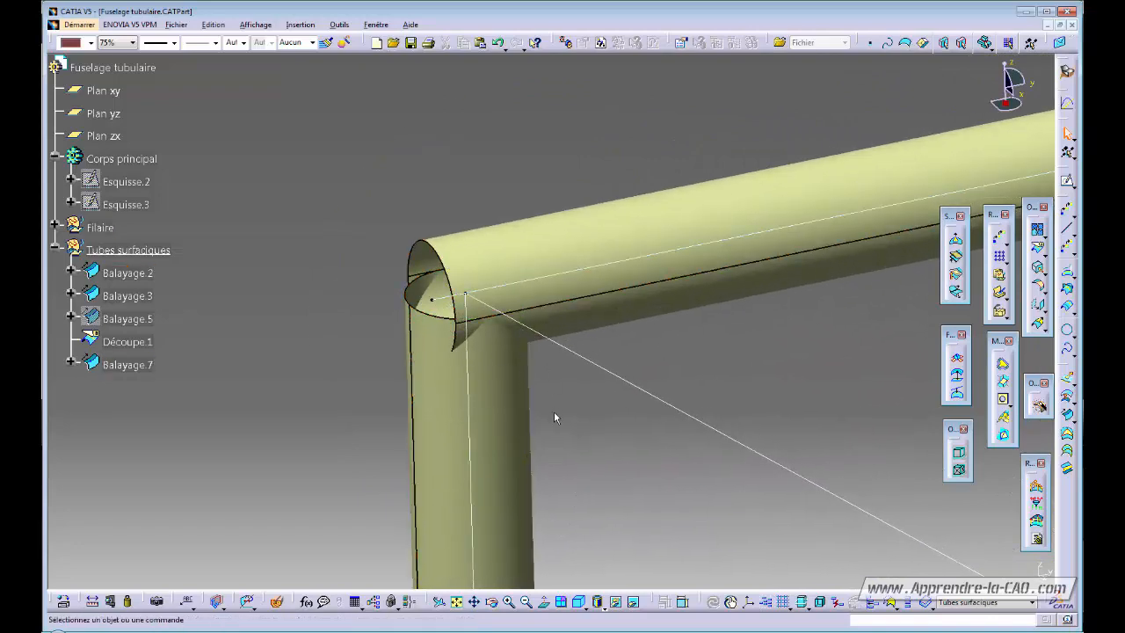
middle_click_drag(554, 414, 507, 458)
double_click(478, 419)
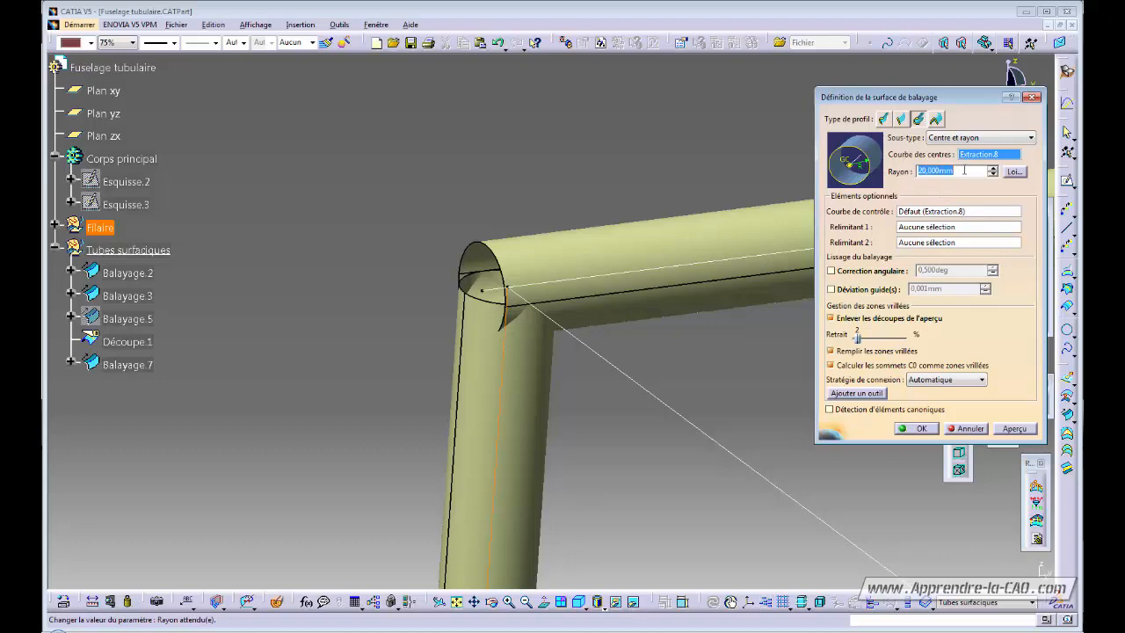
key("Return")
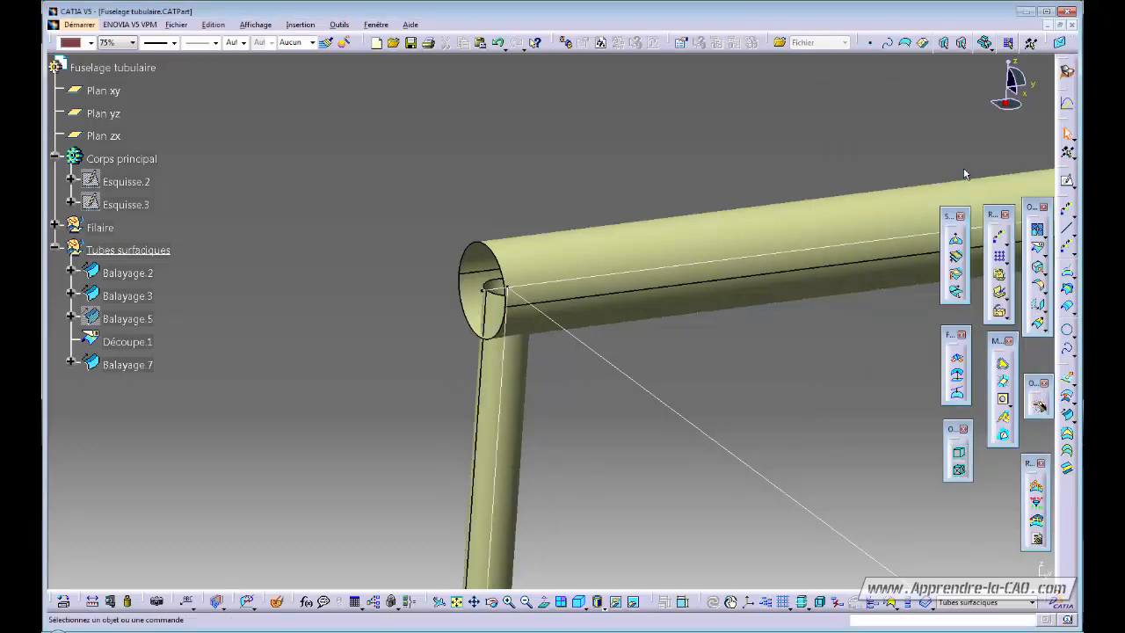
Step: Set the radius of Balayage.5, the sweep behind the trimmed second vertical tube, to 10 mm
middle_click_drag(610, 353, 600, 315)
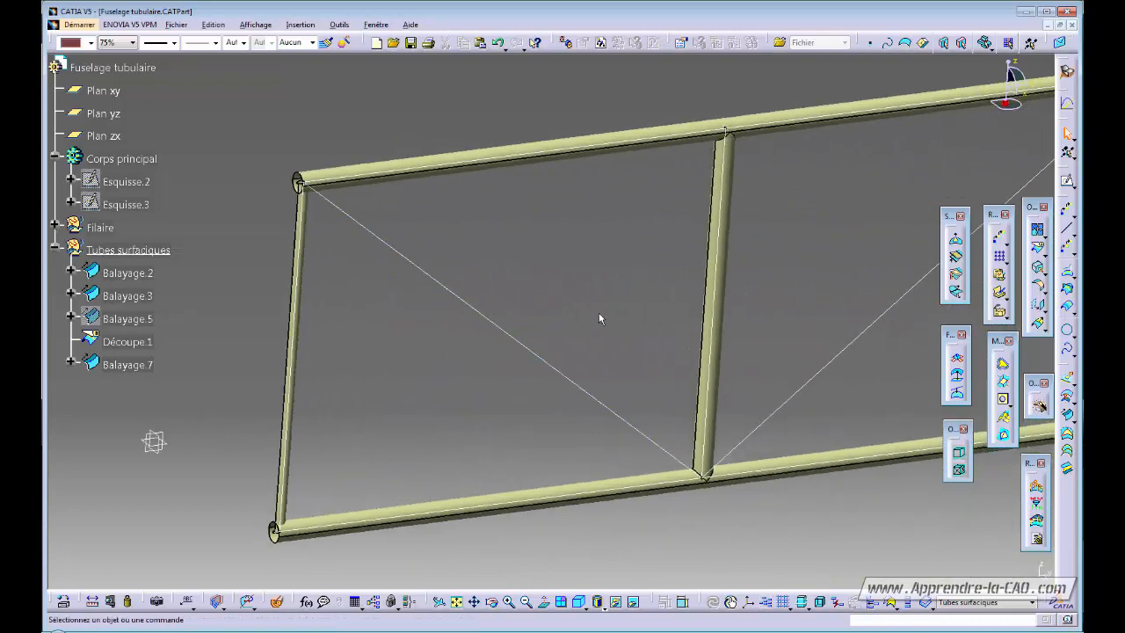
double_click(726, 246)
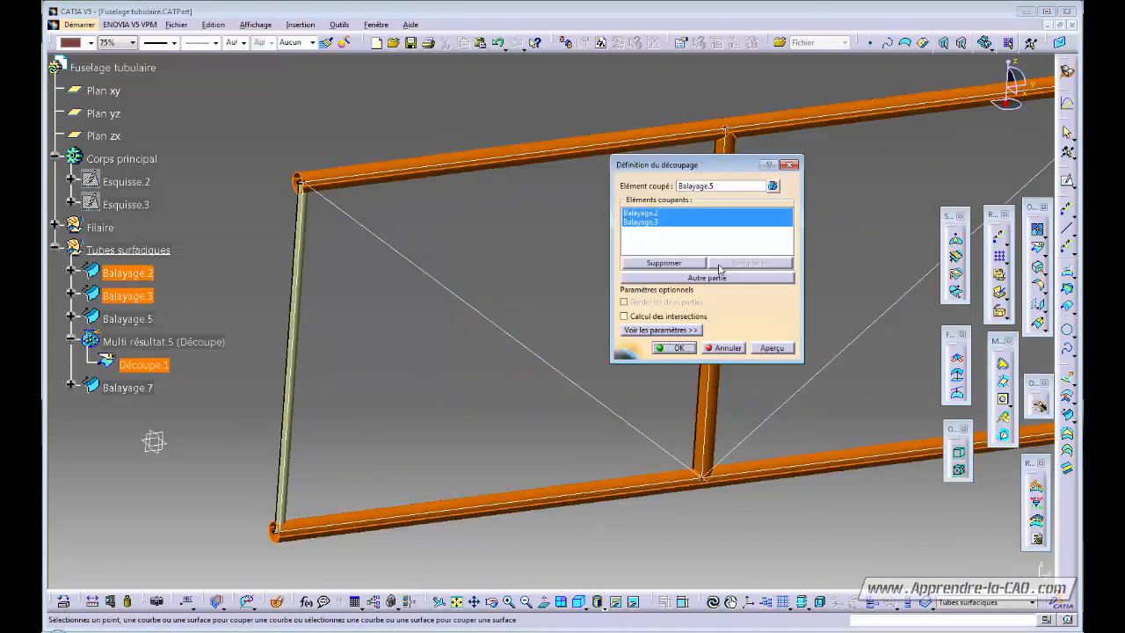
middle_click_drag(564, 349, 561, 364)
left_click(559, 363)
double_click(125, 321)
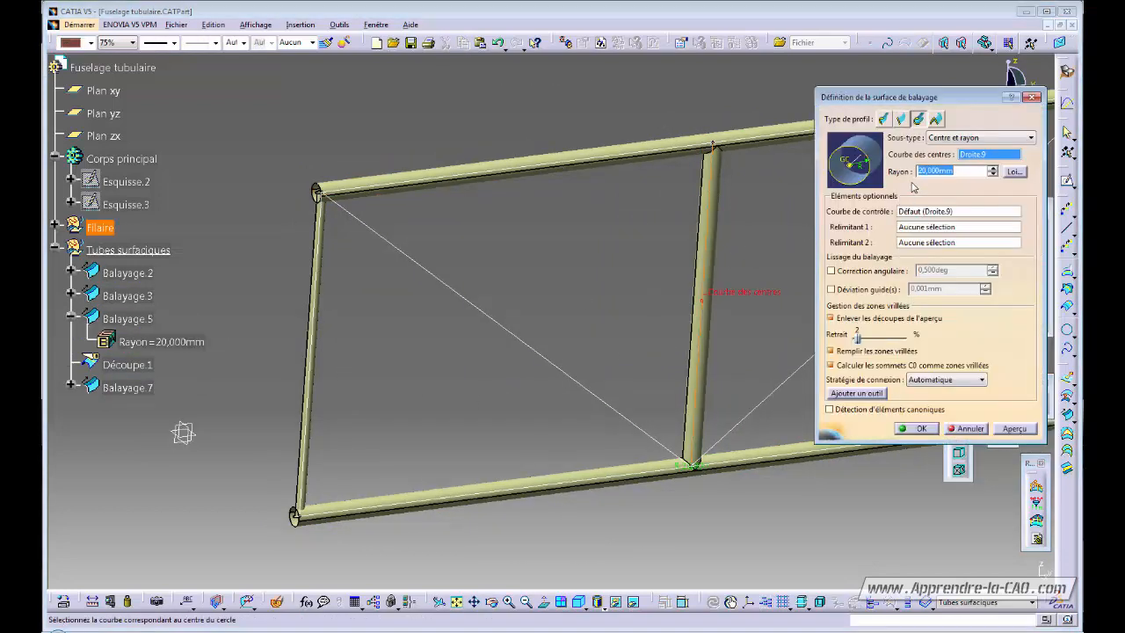
type("10")
key("Return")
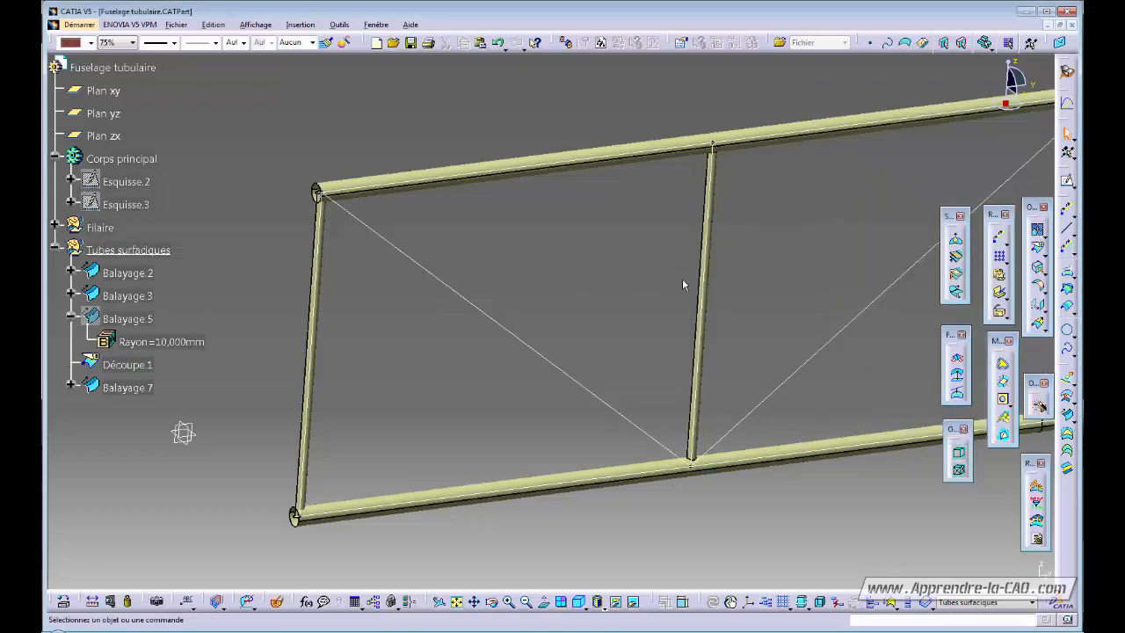
Step: Set the sweep radius of the upper and lower longitudinal tubes, Balayage.2 and Balayage.3, to 10 mm
middle_click_drag(520, 323, 485, 294)
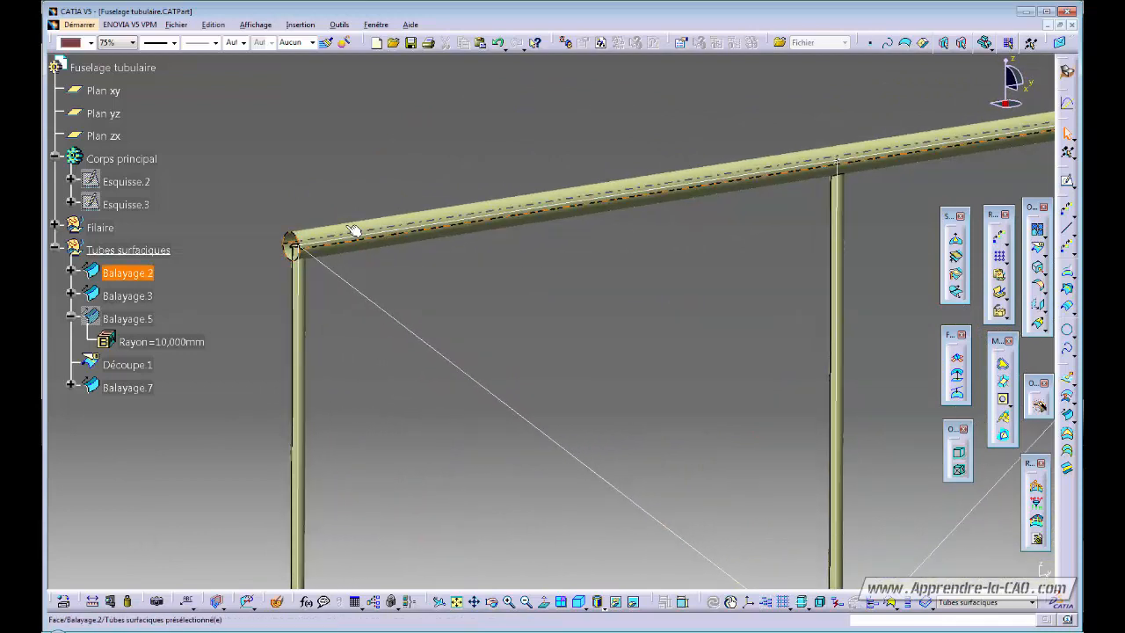
double_click(128, 273)
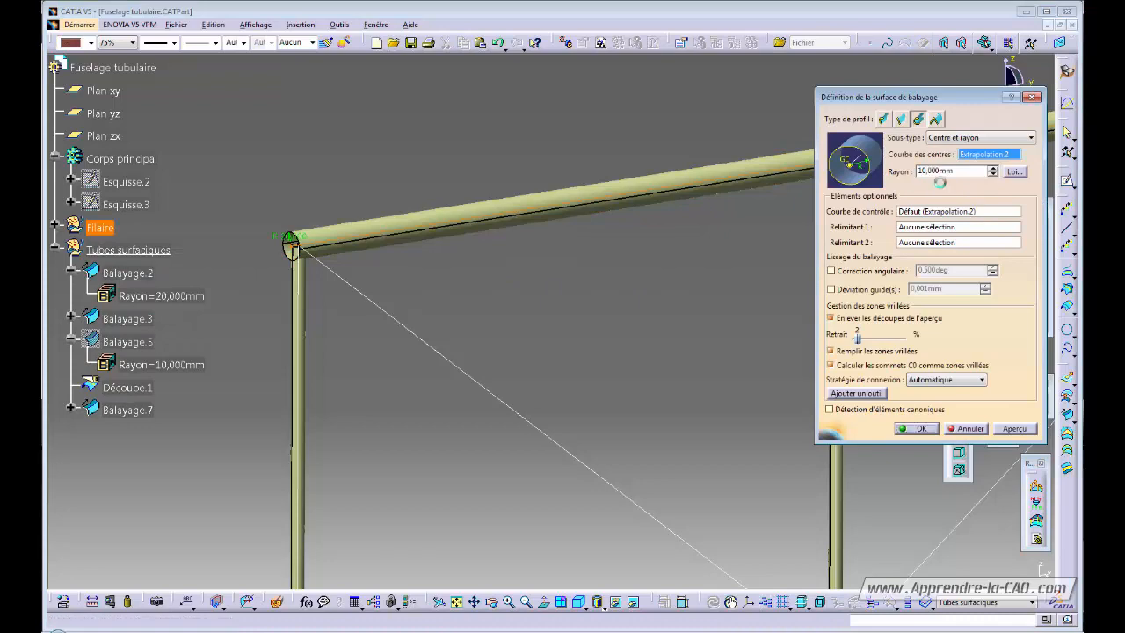
middle_click_drag(260, 481, 267, 328)
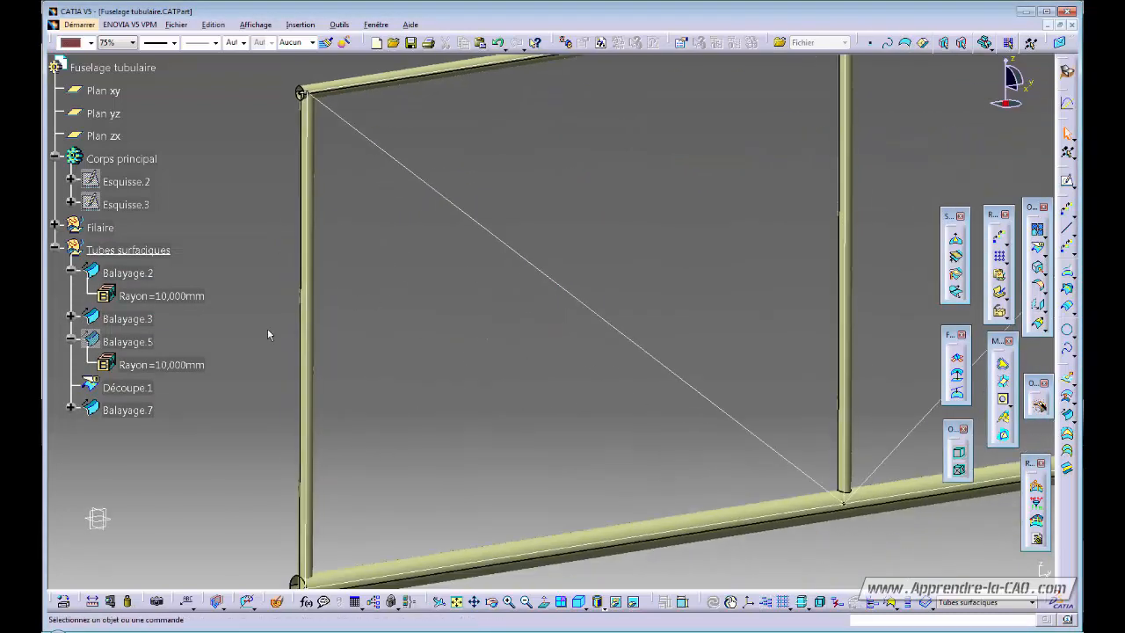
double_click(132, 319)
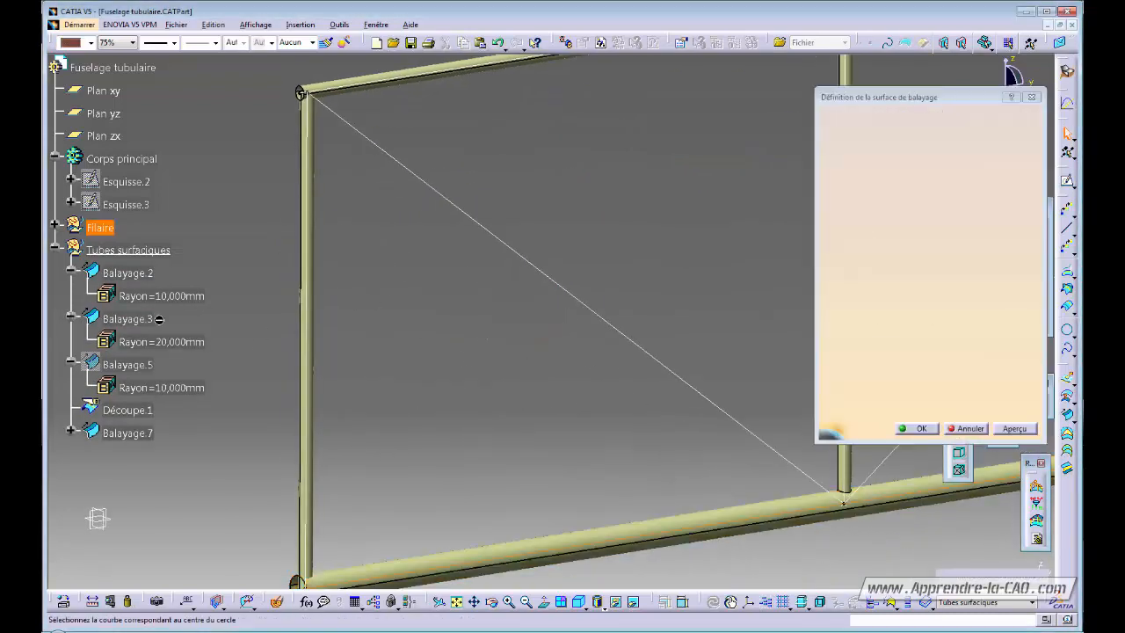
left_click(963, 172)
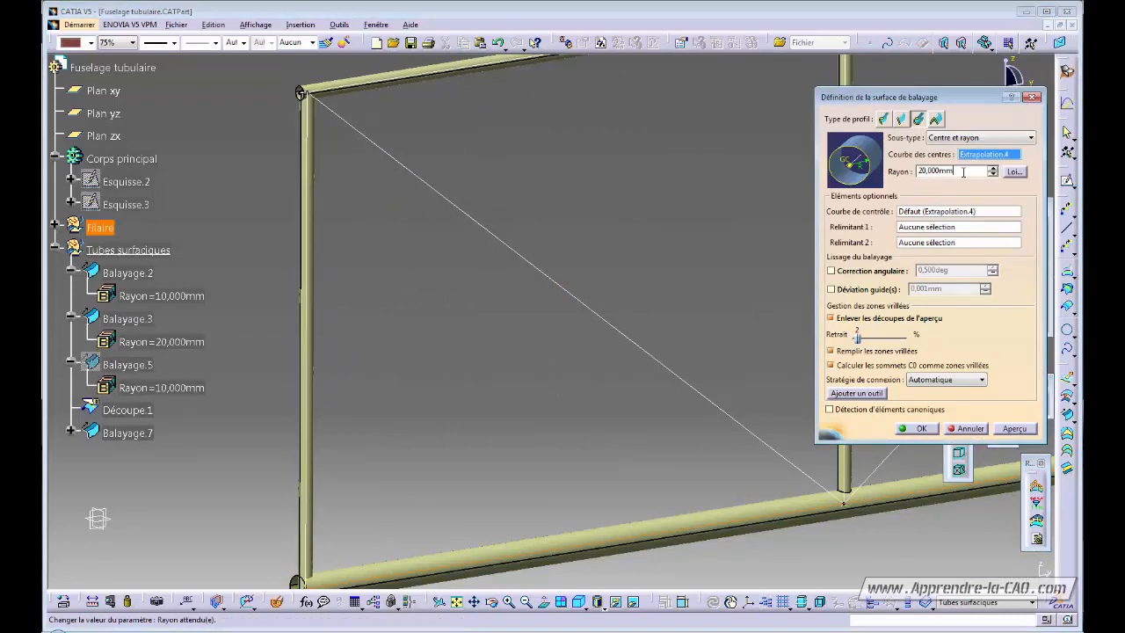
type("10")
key("Return")
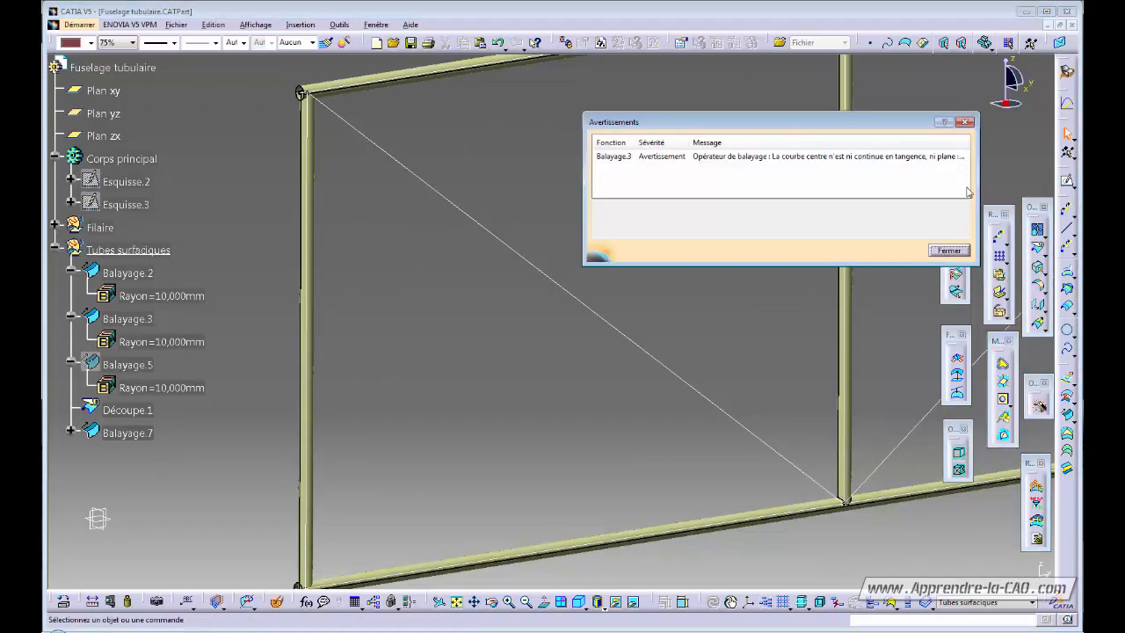
Step: Dismiss the Balayage.3 sweep warning and examine the resized tubes along the first bays of the truss
left_click(949, 253)
middle_click_drag(747, 290, 711, 403, "ctrl")
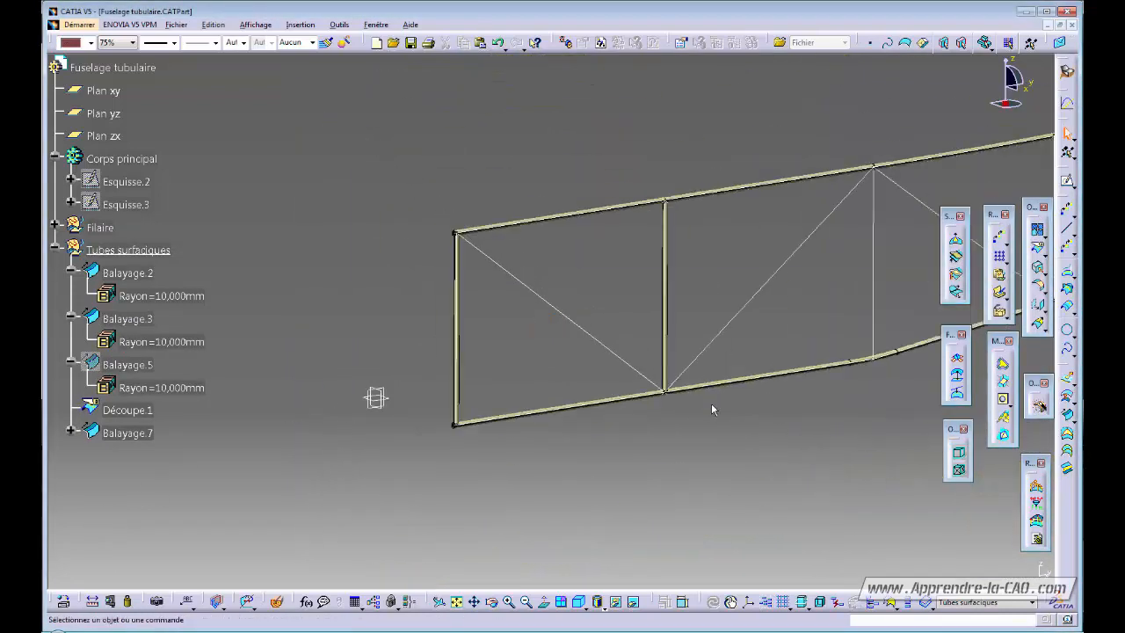
middle_click_drag(775, 378, 647, 379)
middle_click_drag(813, 417, 824, 381, "ctrl")
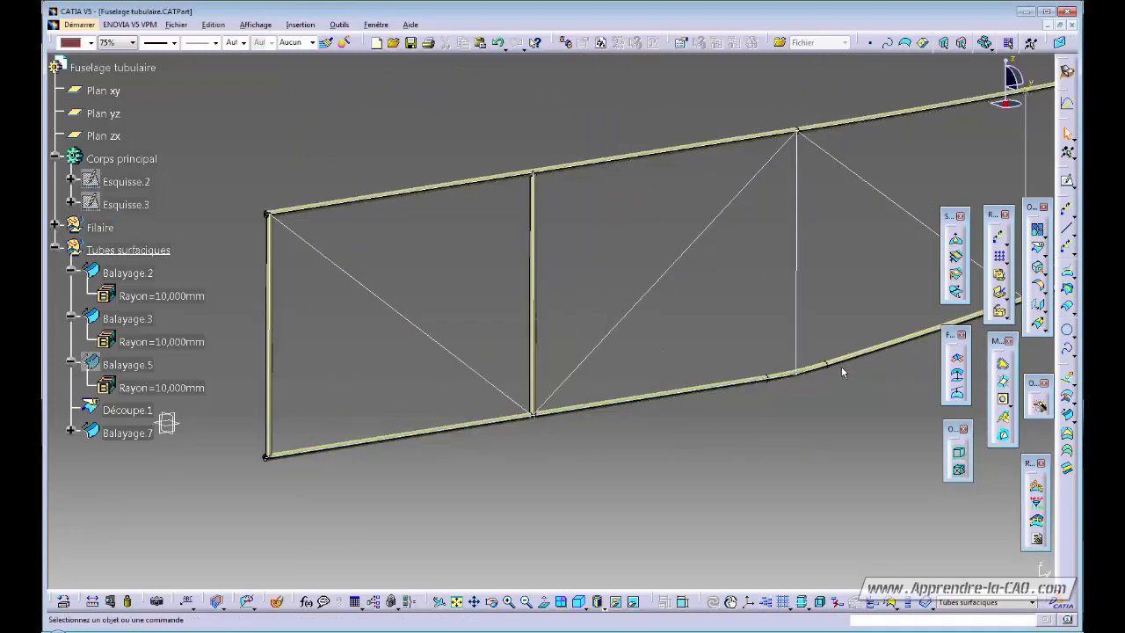
middle_click_drag(610, 384, 724, 446)
middle_click_drag(724, 446, 700, 481, "ctrl")
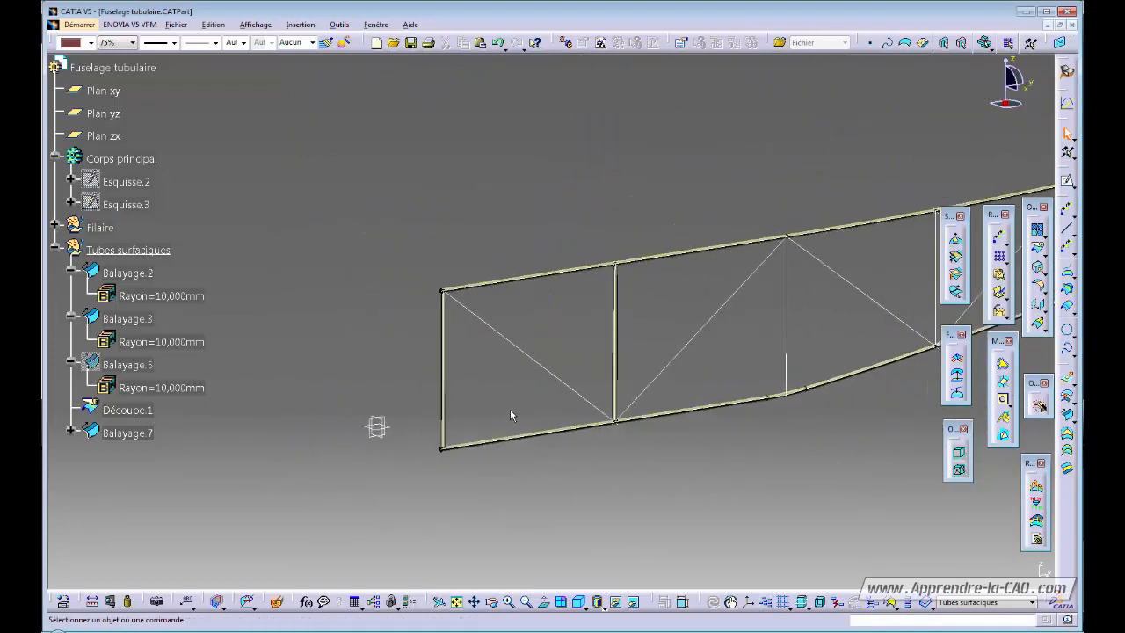
middle_click_drag(510, 409, 470, 373)
Step: Trim the end vertical tube, Balayage.7, with the upper and lower longitudinal tubes Balayage.2 and Balayage.3
middle_click_drag(272, 423, 563, 475)
middle_click_drag(563, 474, 540, 284, "ctrl")
mouse_move(618, 351)
middle_mouse_down("ctrl")
mouse_move(618, 393)
mouse_move(600, 356)
middle_mouse_up("ctrl")
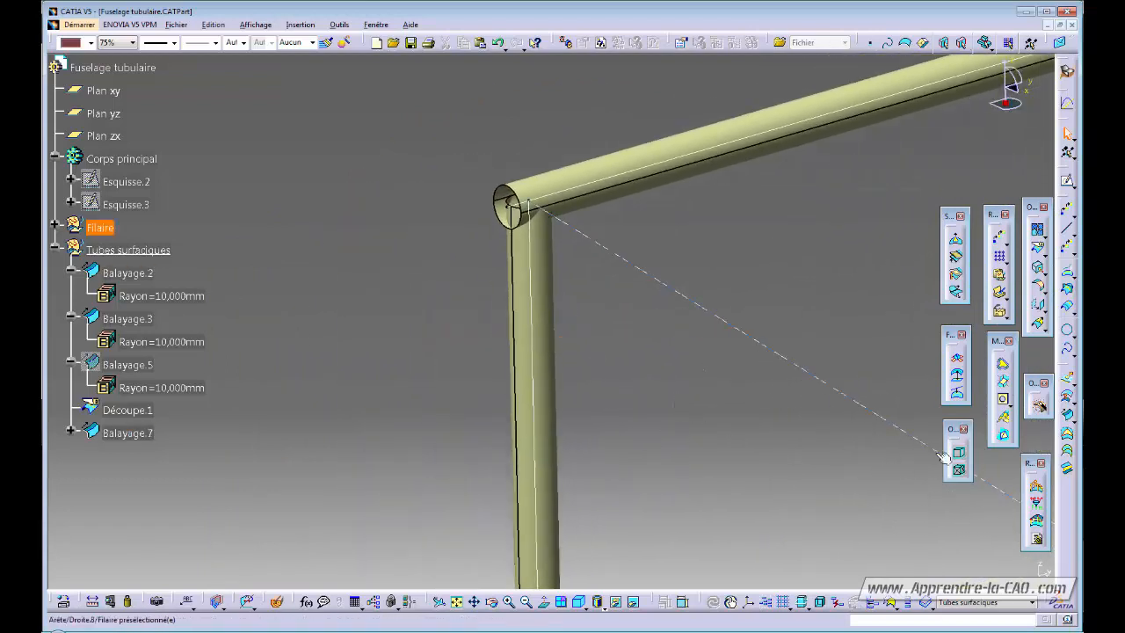
left_click(1037, 251)
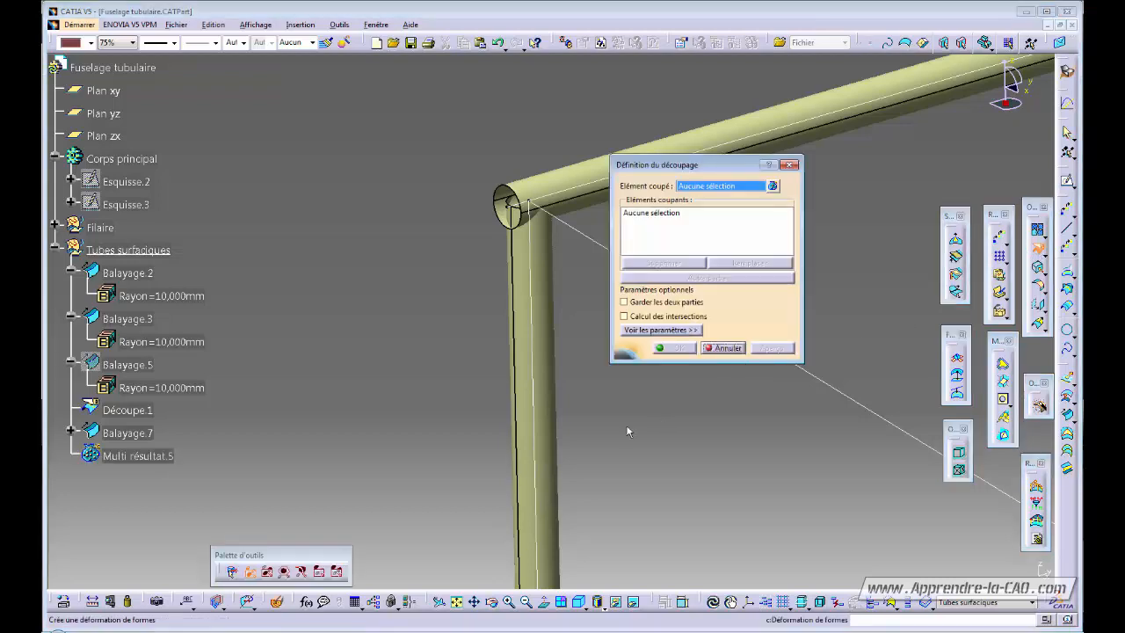
left_click(547, 337)
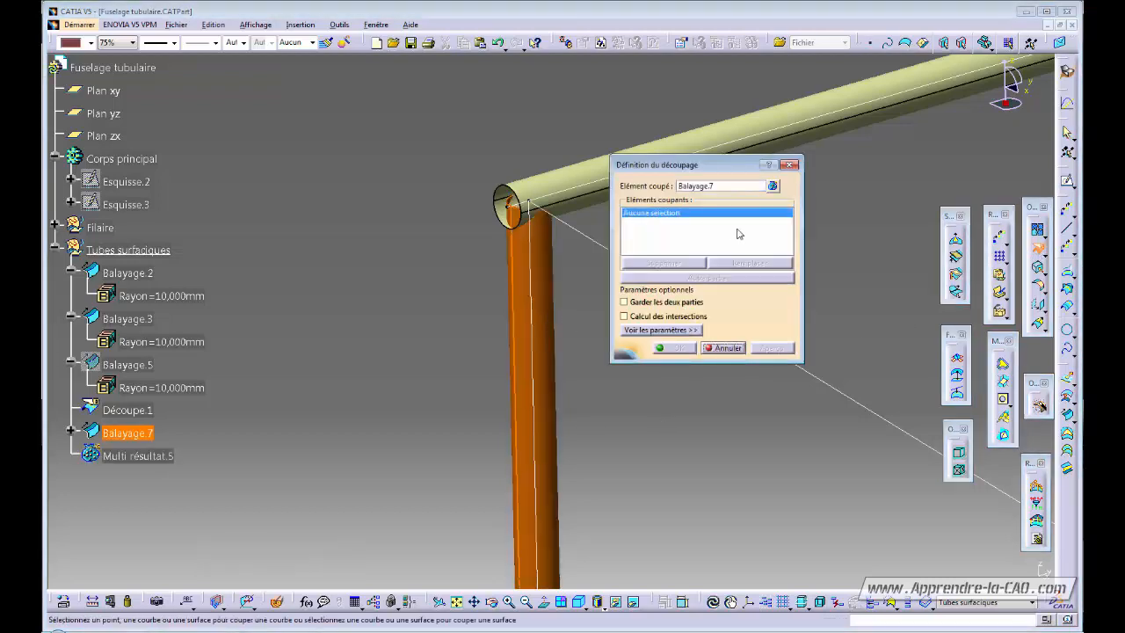
left_click(561, 185)
middle_click_drag(539, 351, 479, 143)
middle_click_drag(483, 493, 452, 70)
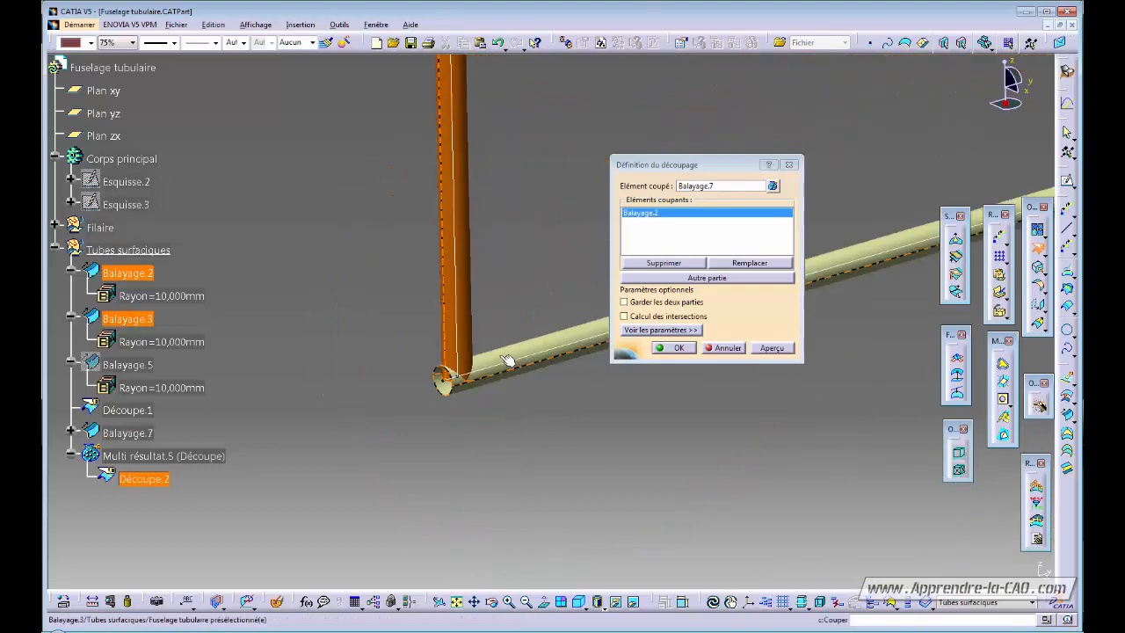
left_click(505, 359)
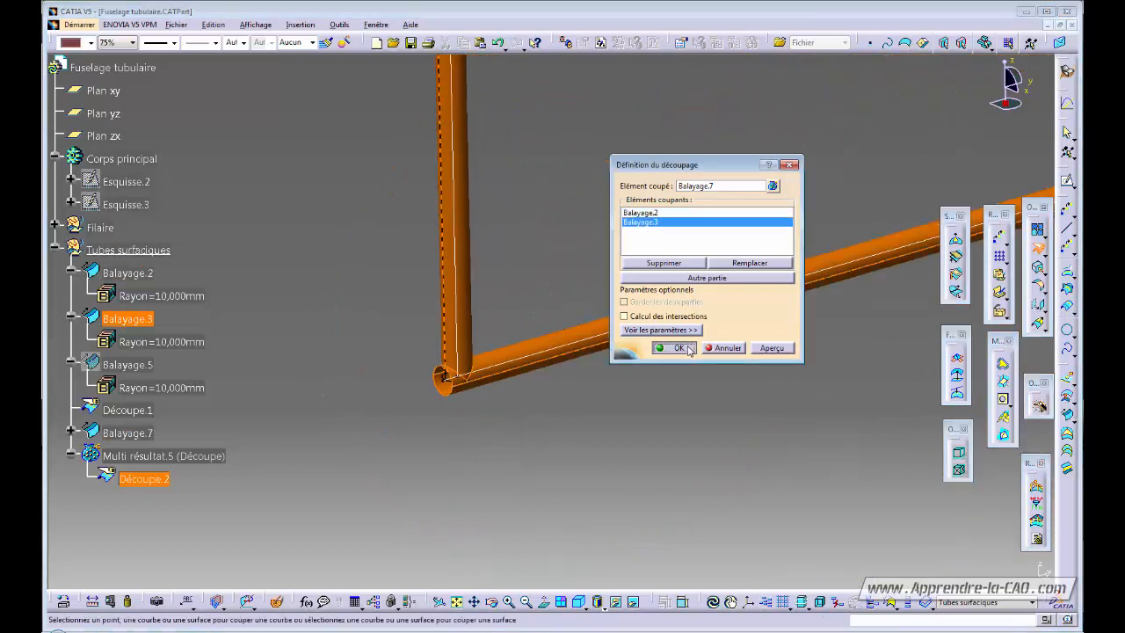
left_click(689, 348)
Step: Examine how the trimmed end vertical tube meets the lower longitudinal tube at the open corner
middle_click(458, 376)
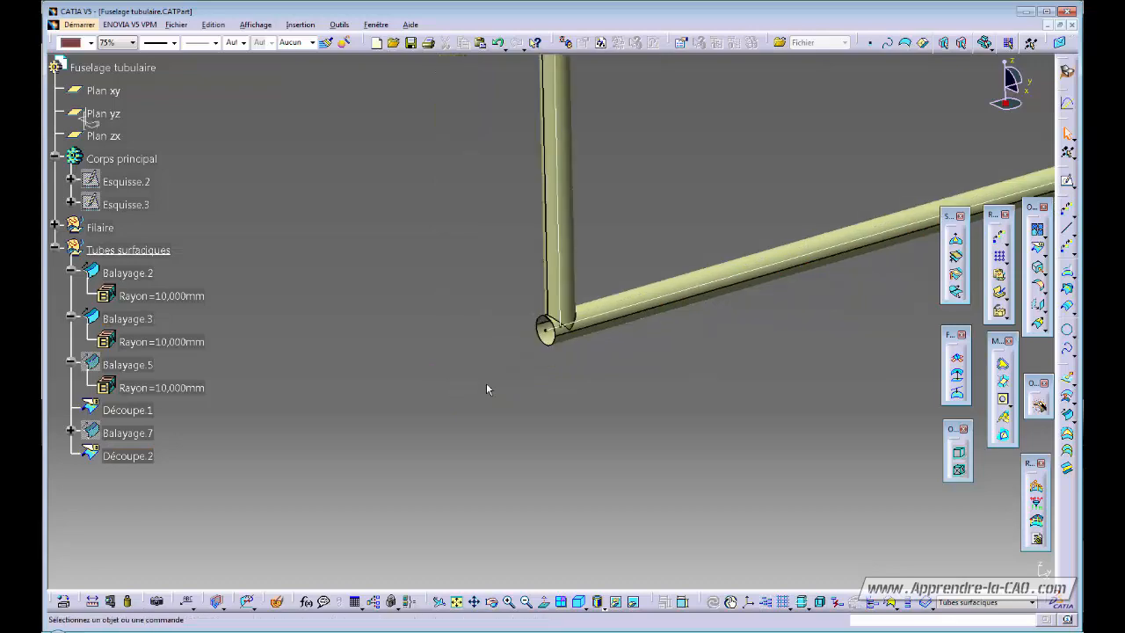
middle_click_drag(522, 357, 525, 304)
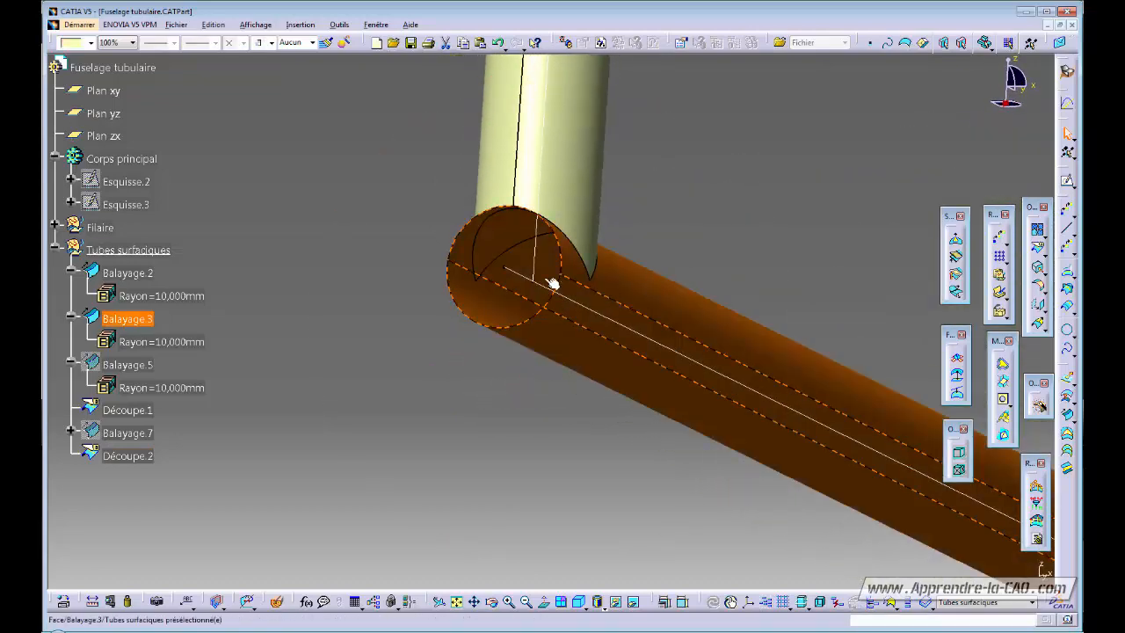
middle_click_drag(587, 232, 596, 324)
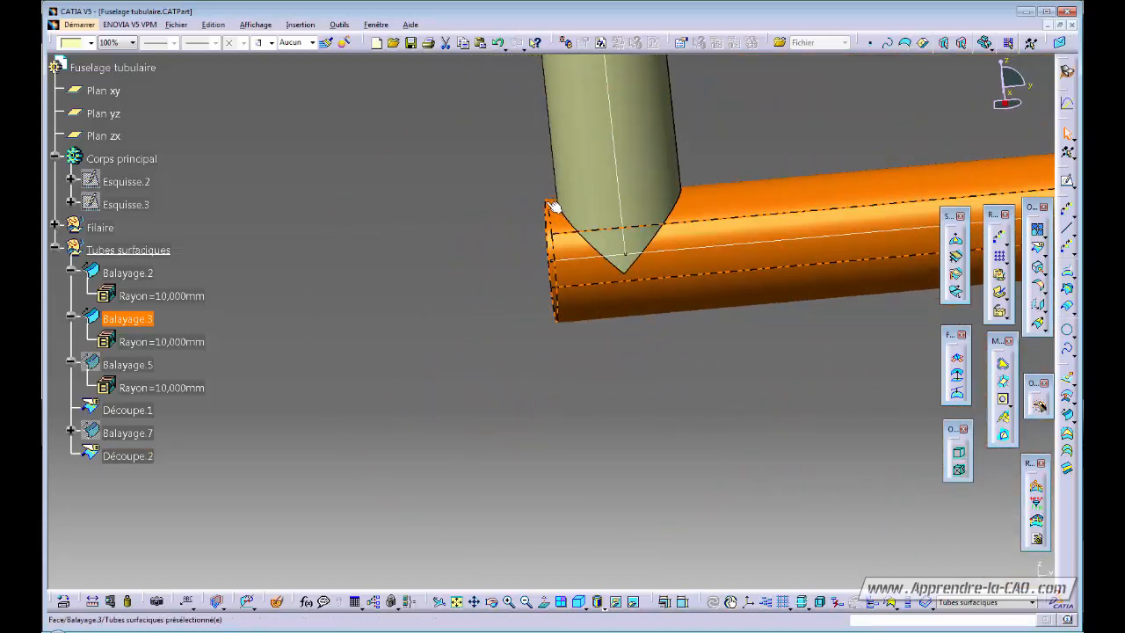
middle_click_drag(554, 206, 630, 275)
middle_click_drag(677, 369, 608, 353)
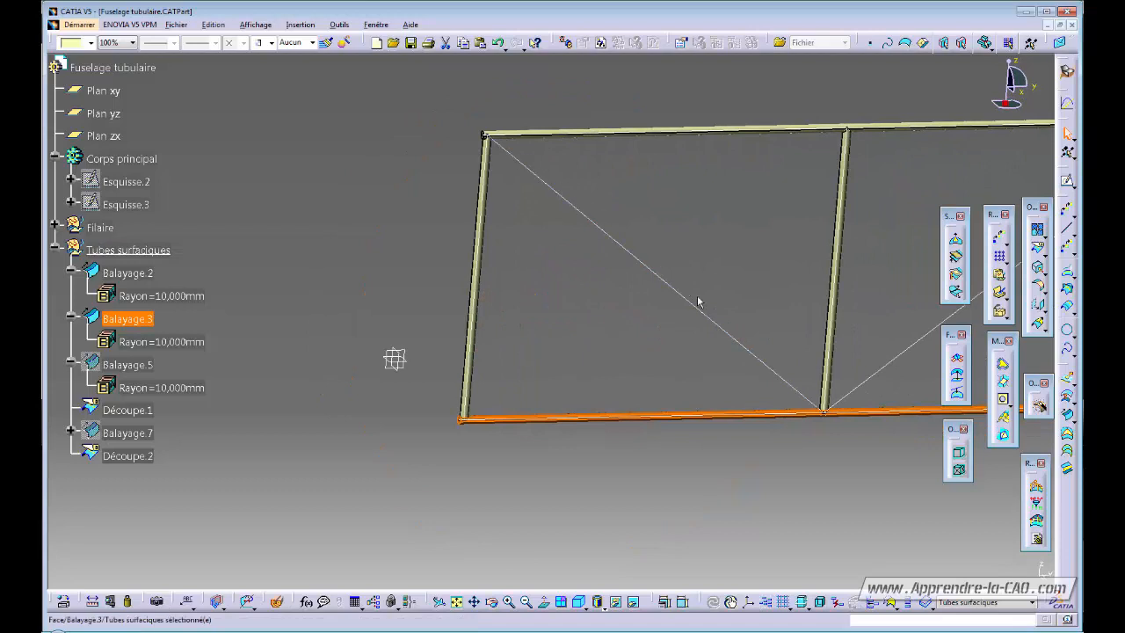
left_click(783, 282)
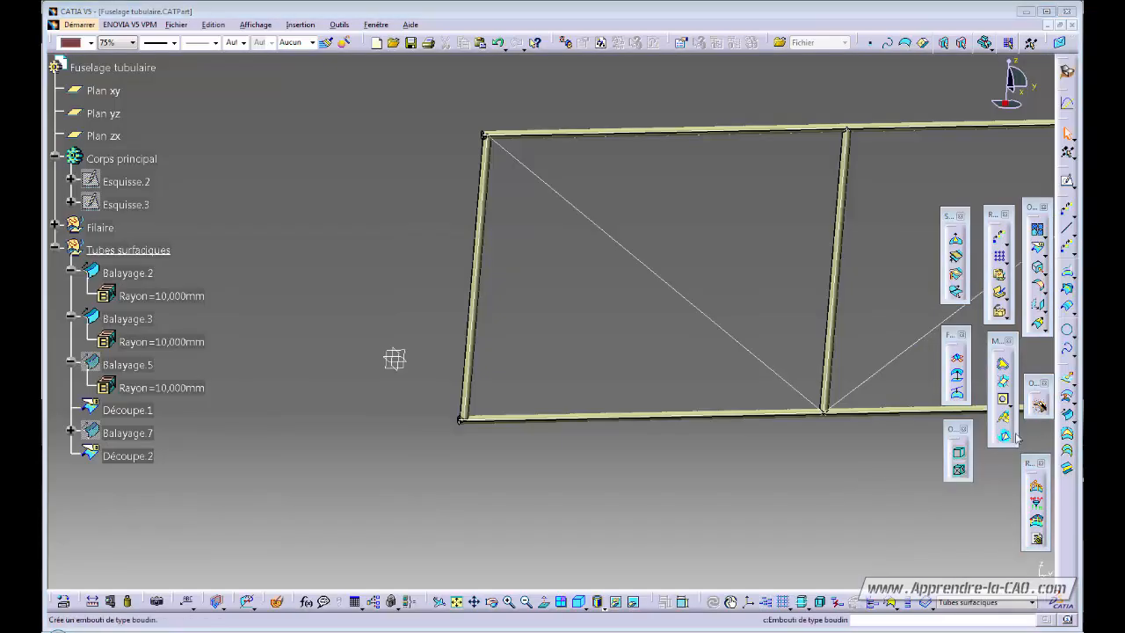
Step: Sweep a 10 mm radius circular surface along the first bay's diagonal line, Droite.8
left_click(1067, 414)
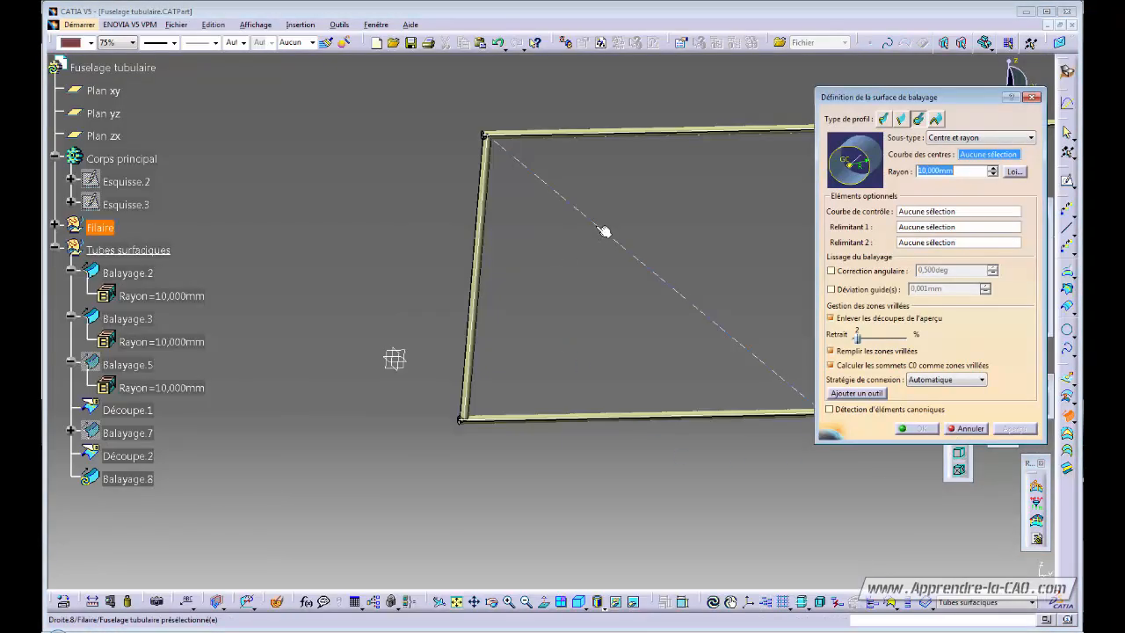
left_click(603, 231)
left_click(919, 428)
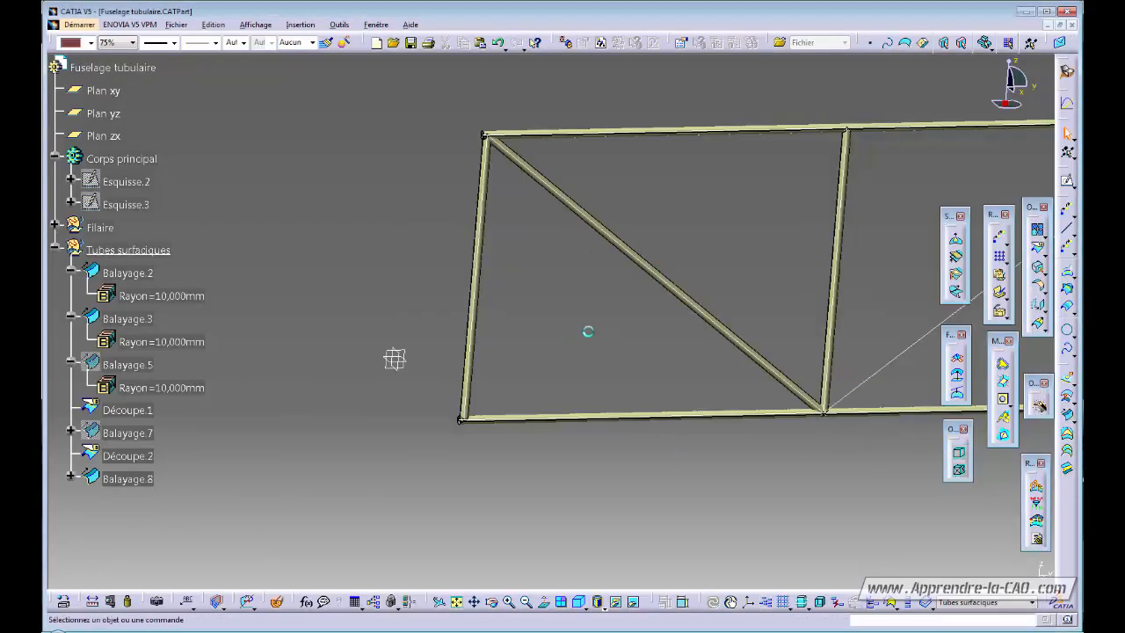
Step: Trim the diagonal tube Balayage.8 with Balayage.2, Découpe.2, Découpe.1 and the lower longitudinal tube Balayage.3
middle_click_drag(585, 329, 450, 376)
middle_click_drag(356, 344, 748, 362)
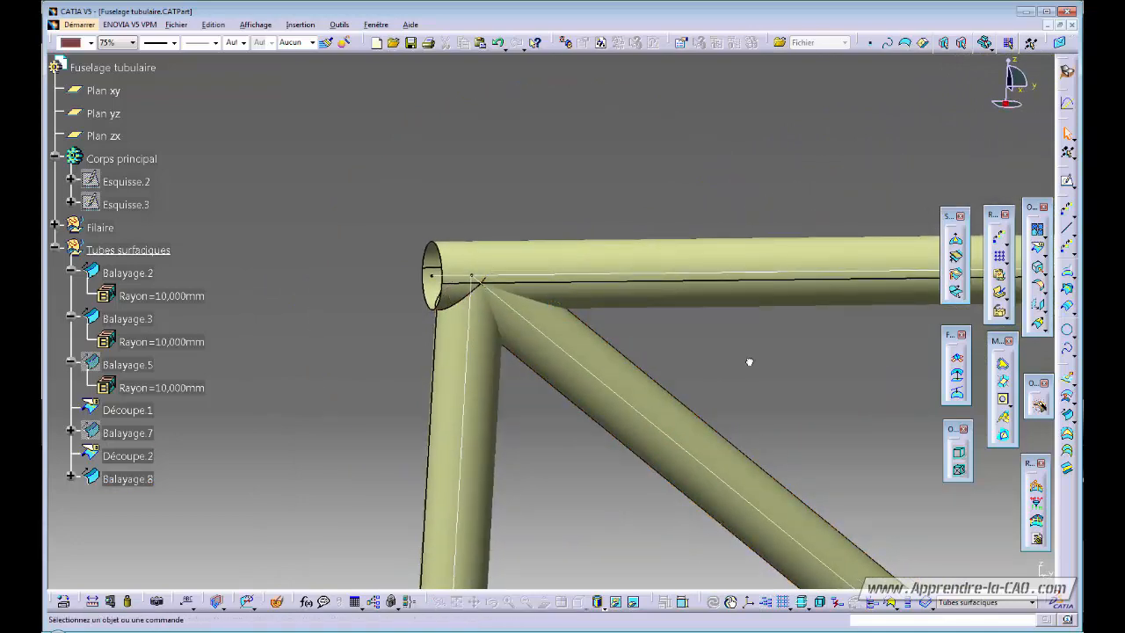
key("Return")
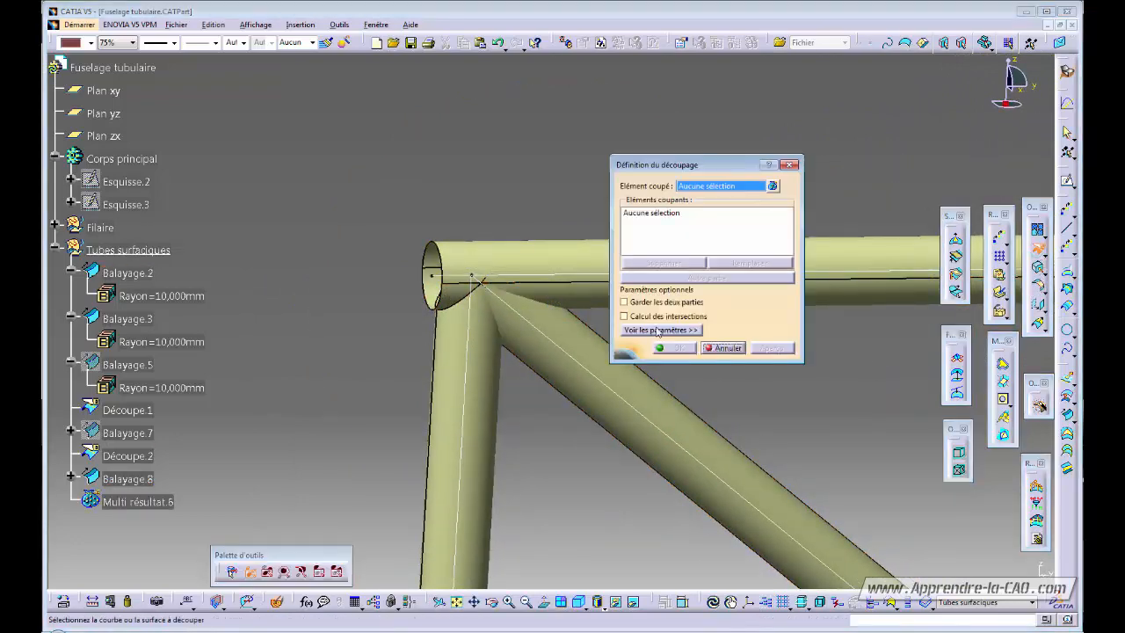
left_click(659, 401)
middle_click_drag(624, 379, 531, 349)
left_click(451, 274)
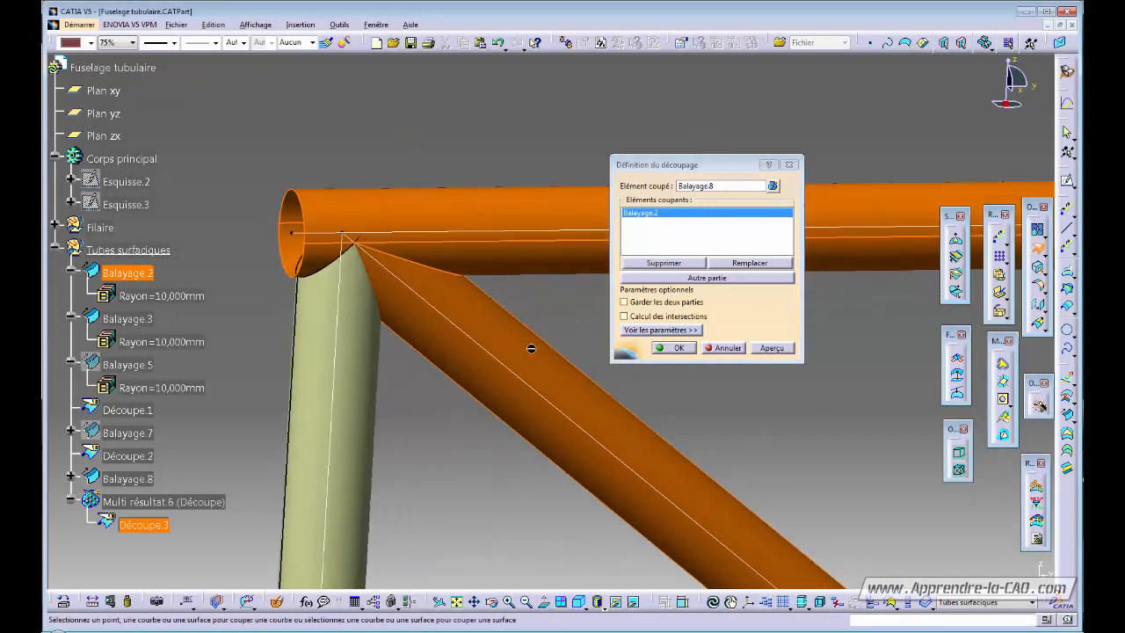
left_click(372, 354)
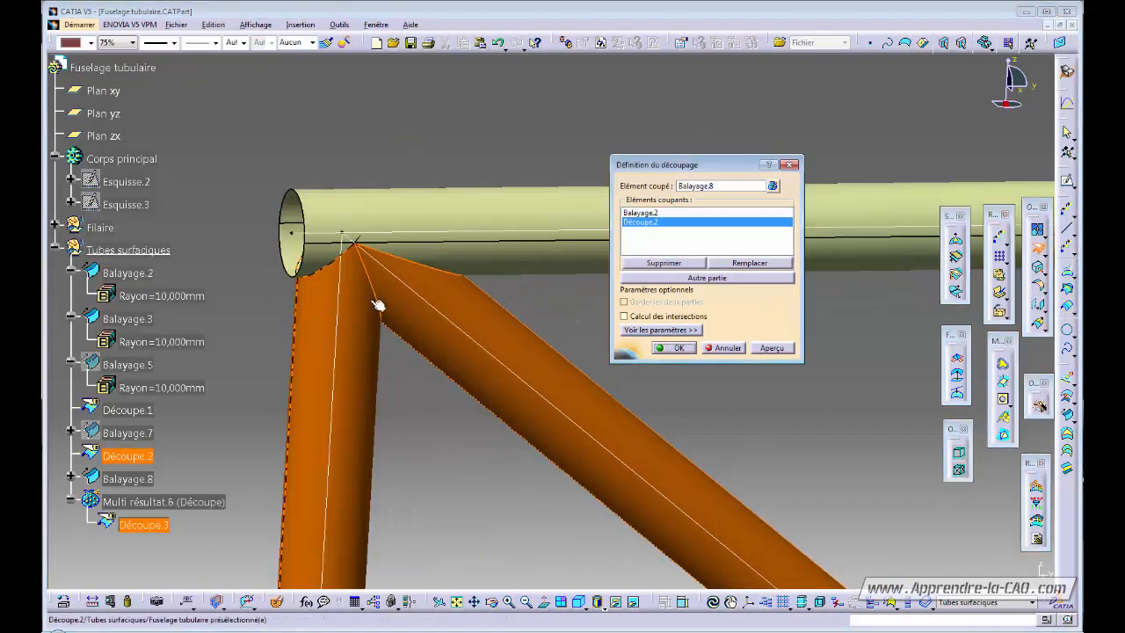
middle_click_drag(465, 381, 494, 404)
left_click(510, 341)
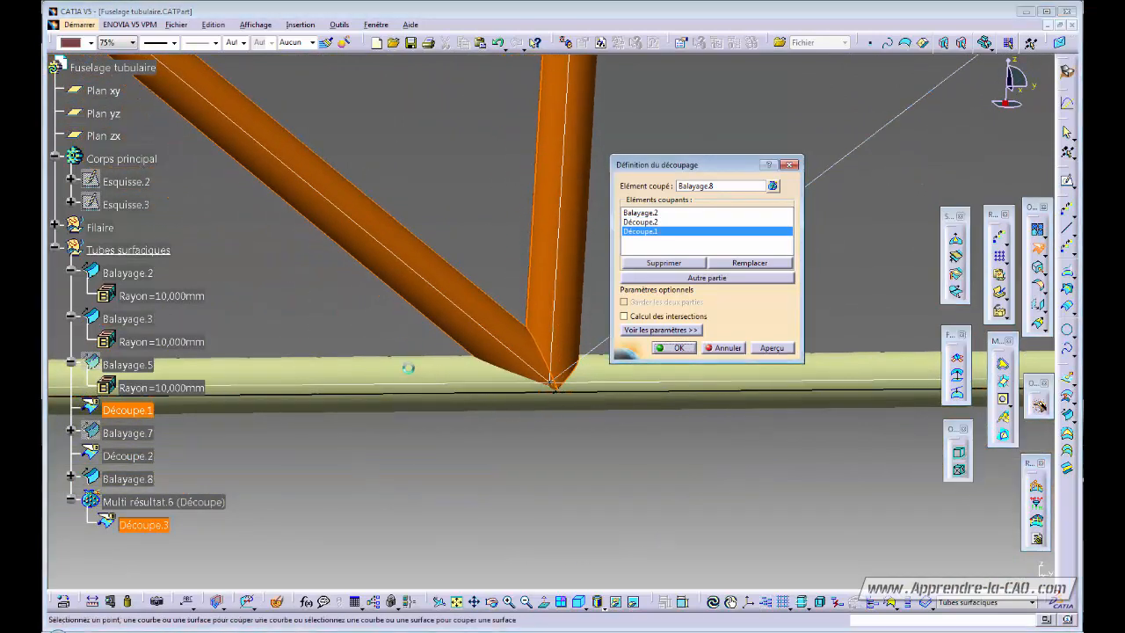
left_click(413, 374)
left_click(673, 348)
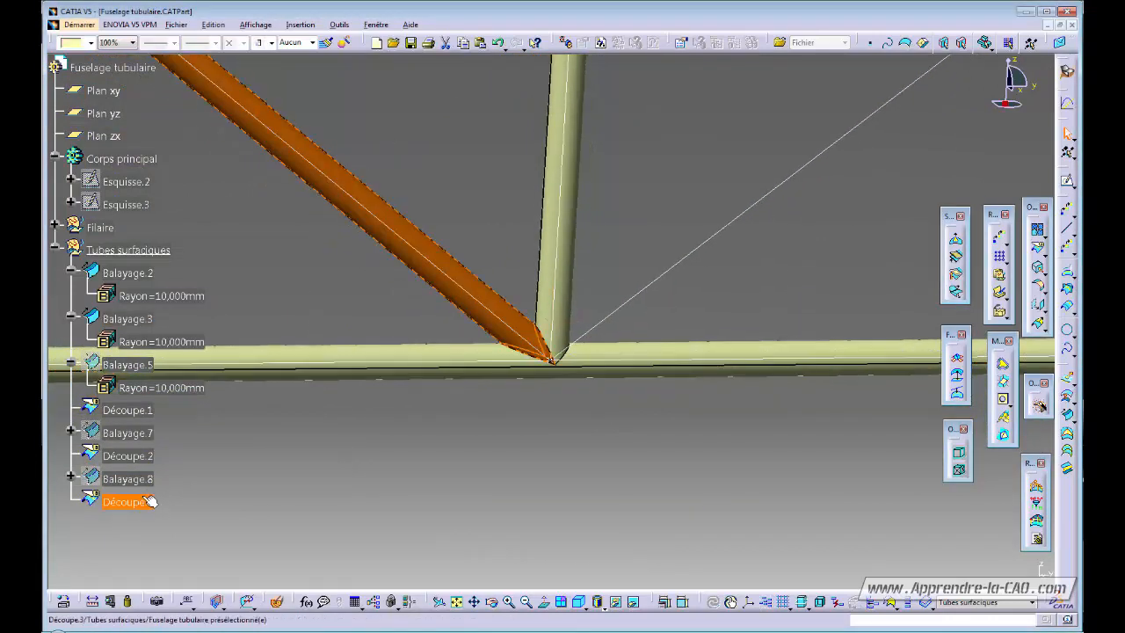
Step: Examine the lower joint where the trimmed diagonal meets the second vertical tube and the lower longitudinal tube
middle_click_drag(378, 446, 544, 359)
middle_click_drag(659, 453, 449, 413)
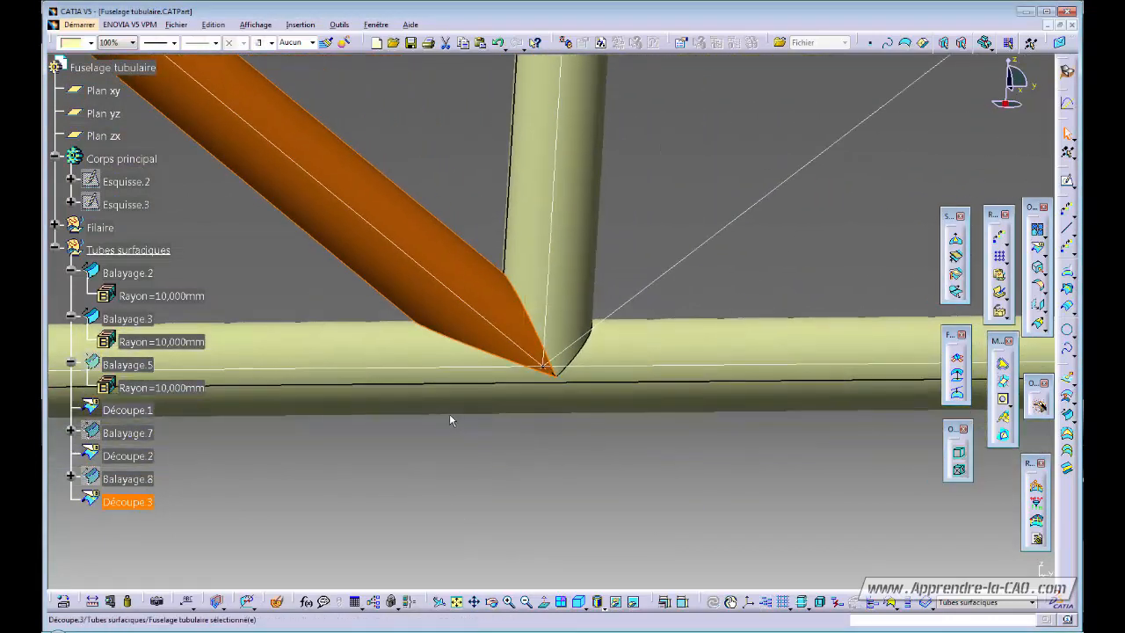
middle_click_drag(552, 364, 551, 425)
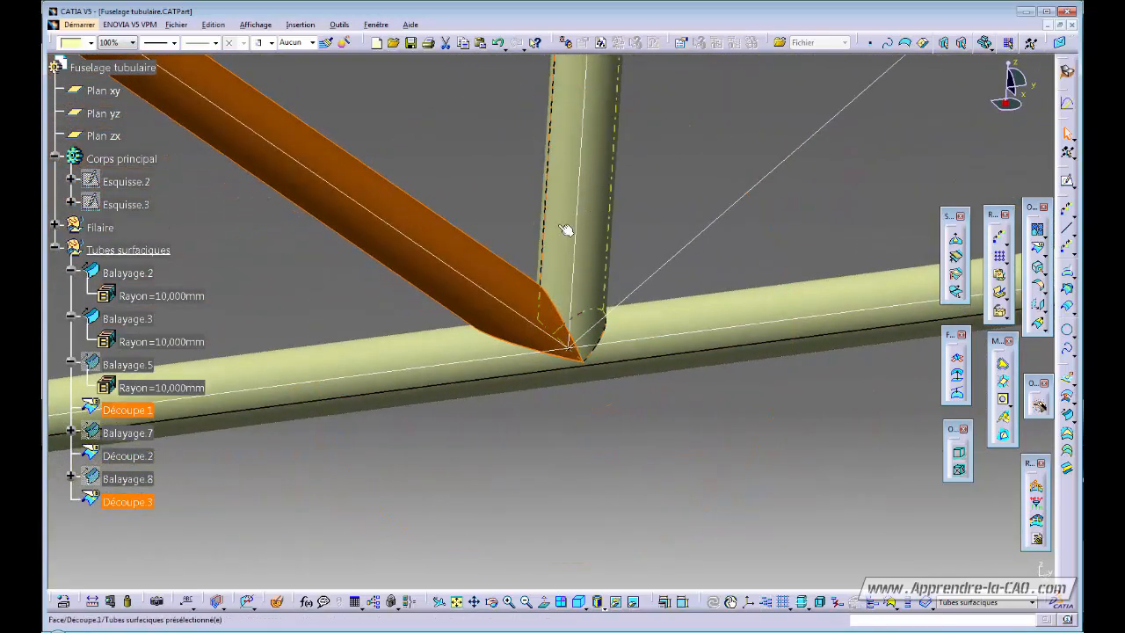
left_click(638, 442)
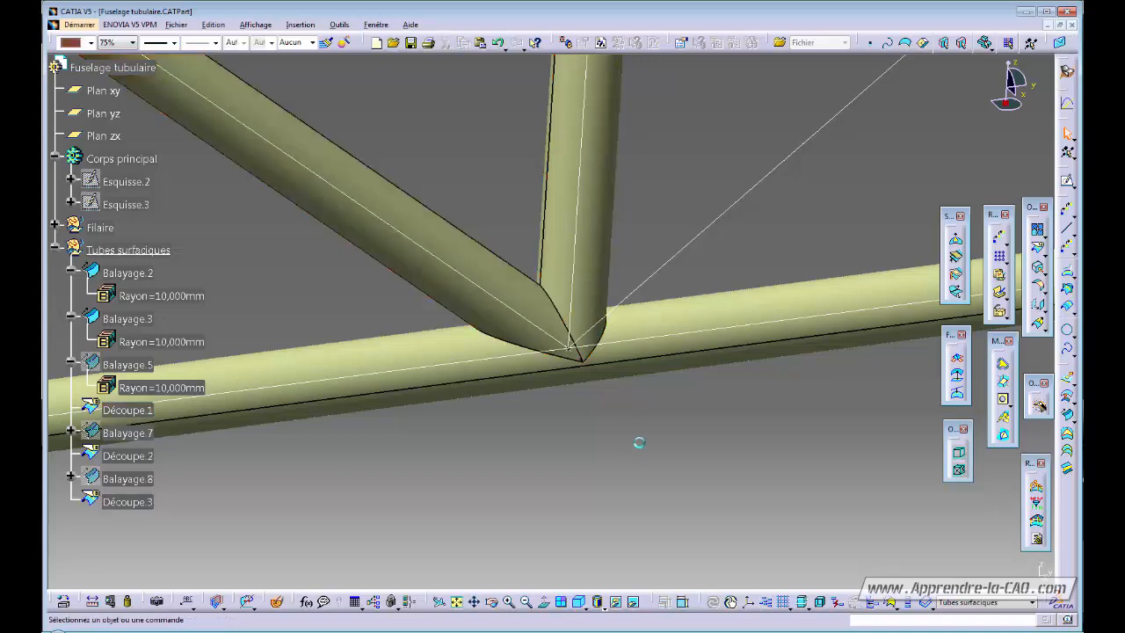
left_click(583, 202)
middle_click_drag(547, 294, 597, 225)
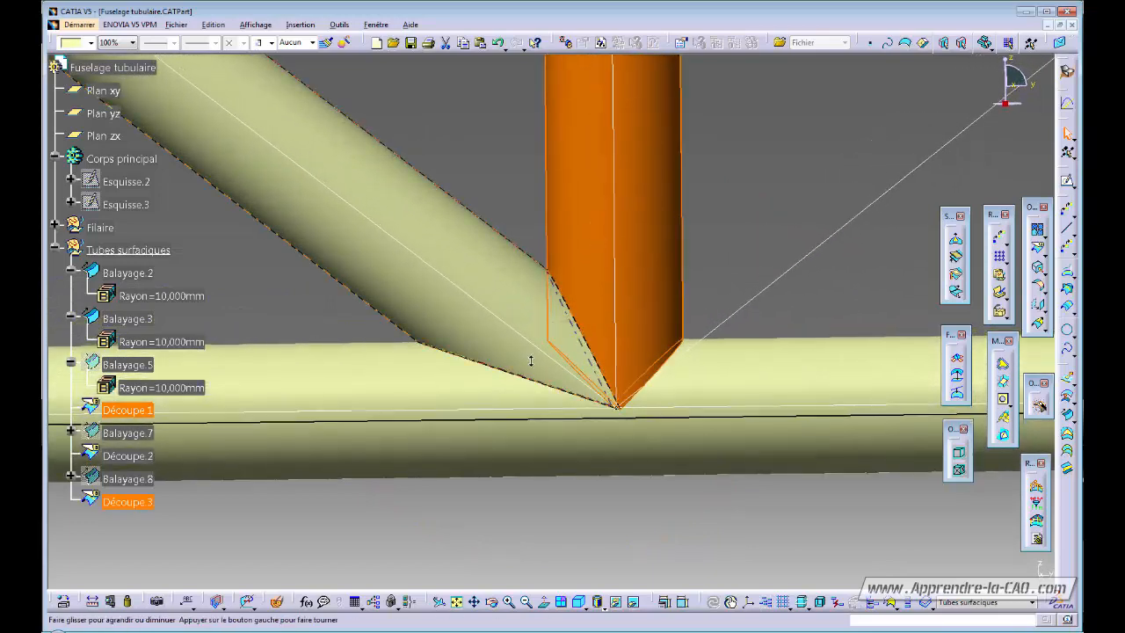
middle_click_drag(530, 358, 586, 468)
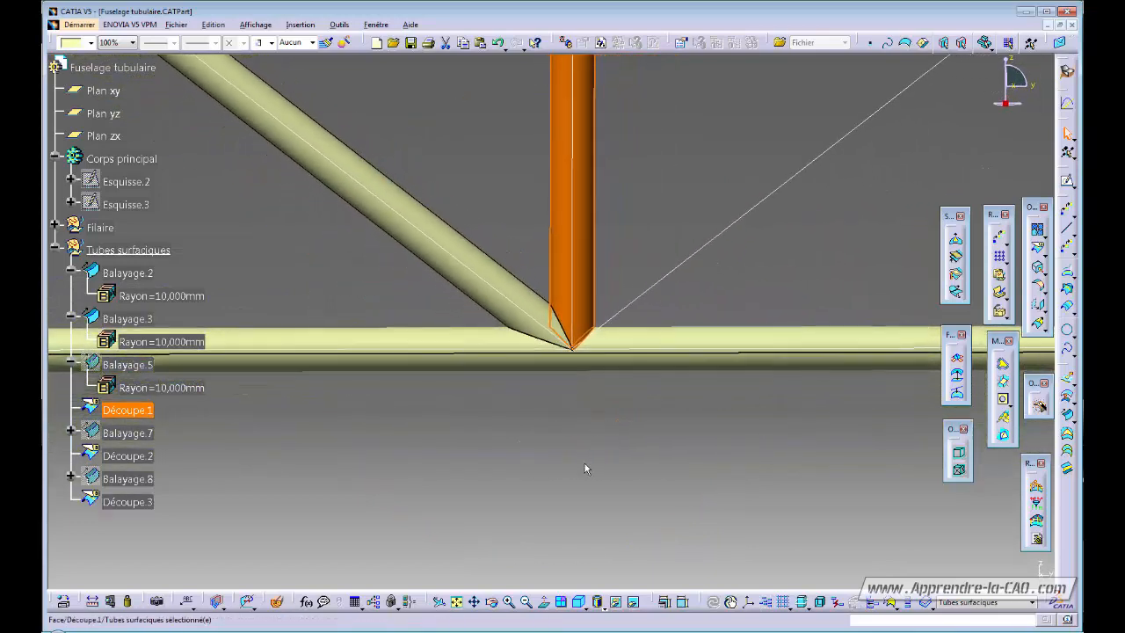
middle_click_drag(563, 422, 540, 479)
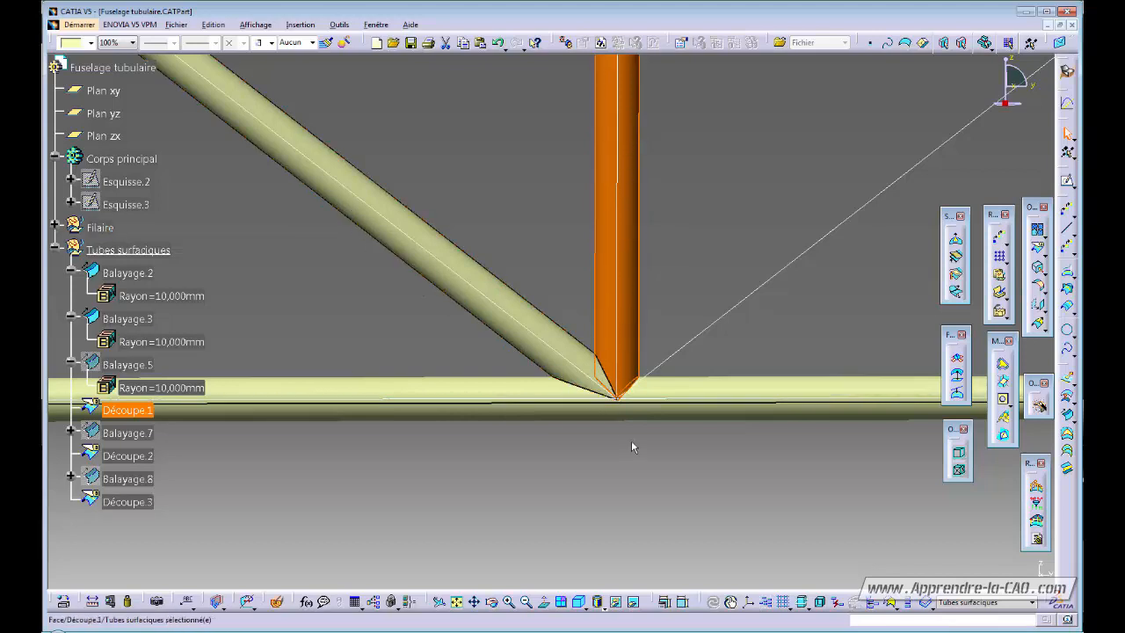
Step: Review the first bay's tubes and the remaining bare wireframe lines along the rest of the truss
middle_click_drag(502, 296, 481, 450, "ctrl")
middle_click_drag(317, 254, 510, 400)
middle_click_drag(510, 400, 512, 386, "ctrl")
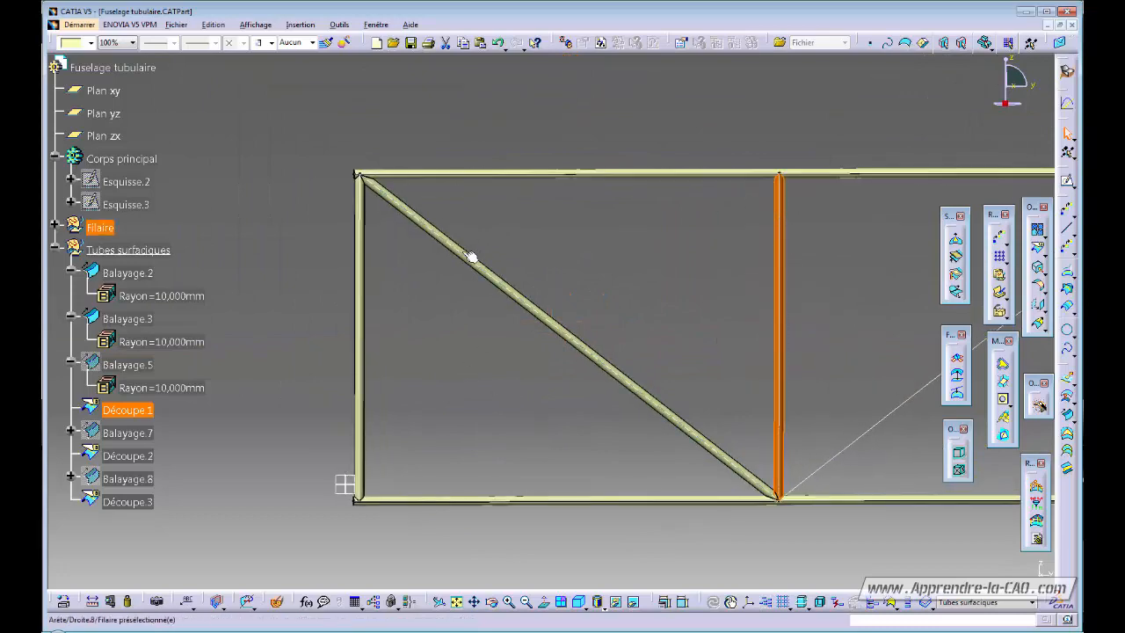
middle_click_drag(606, 307, 533, 492)
left_click(631, 445)
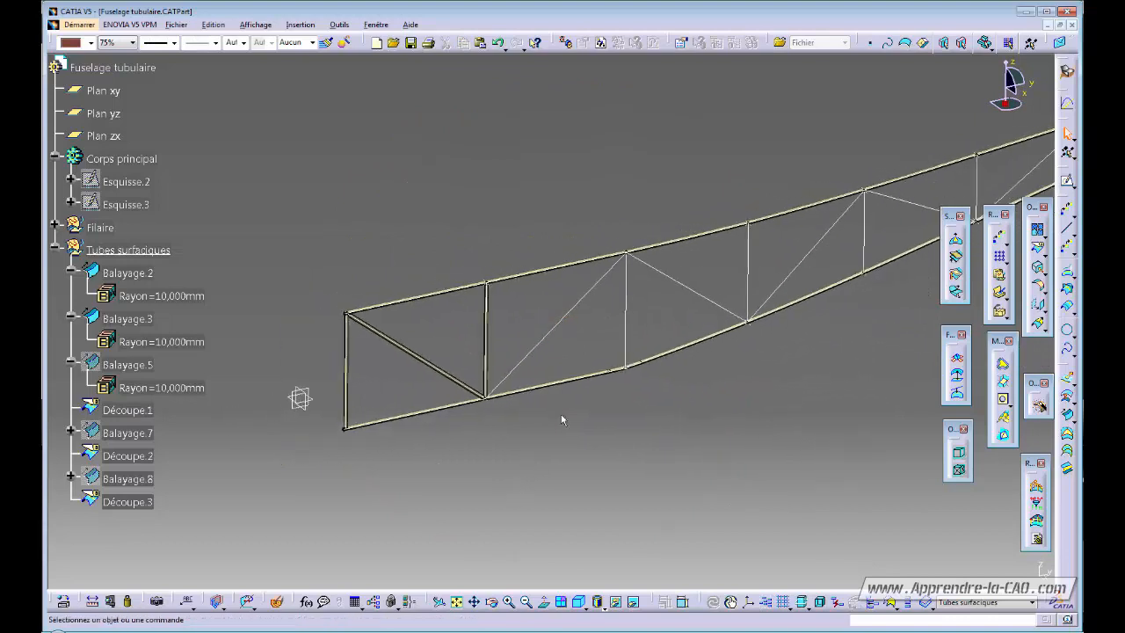
middle_click_drag(705, 346, 585, 367)
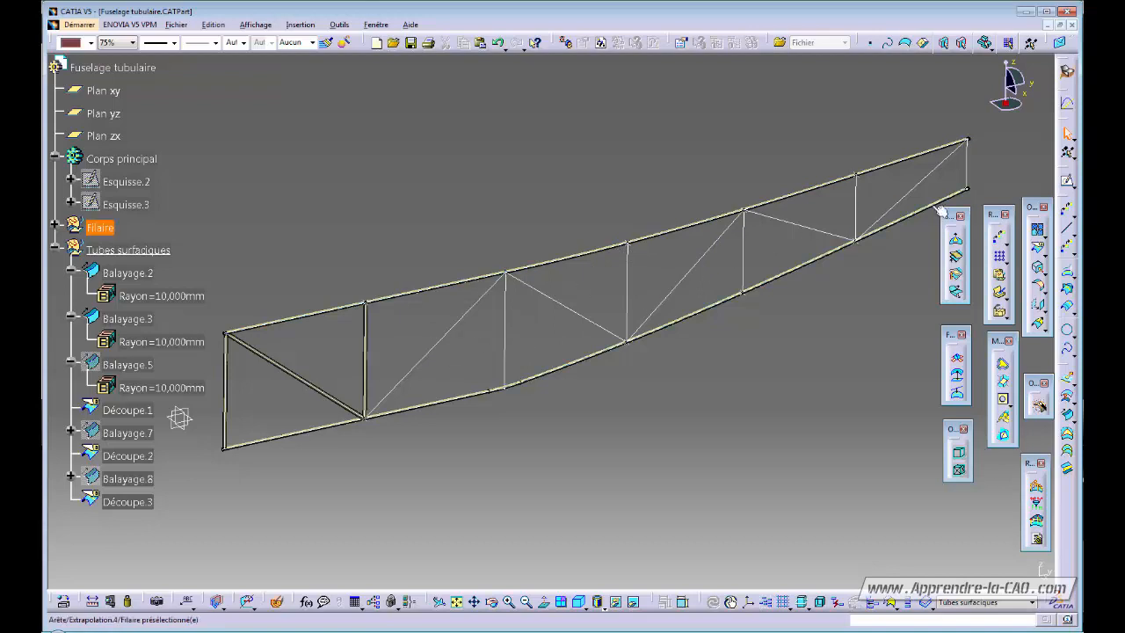
middle_click_drag(606, 466, 547, 434, "ctrl")
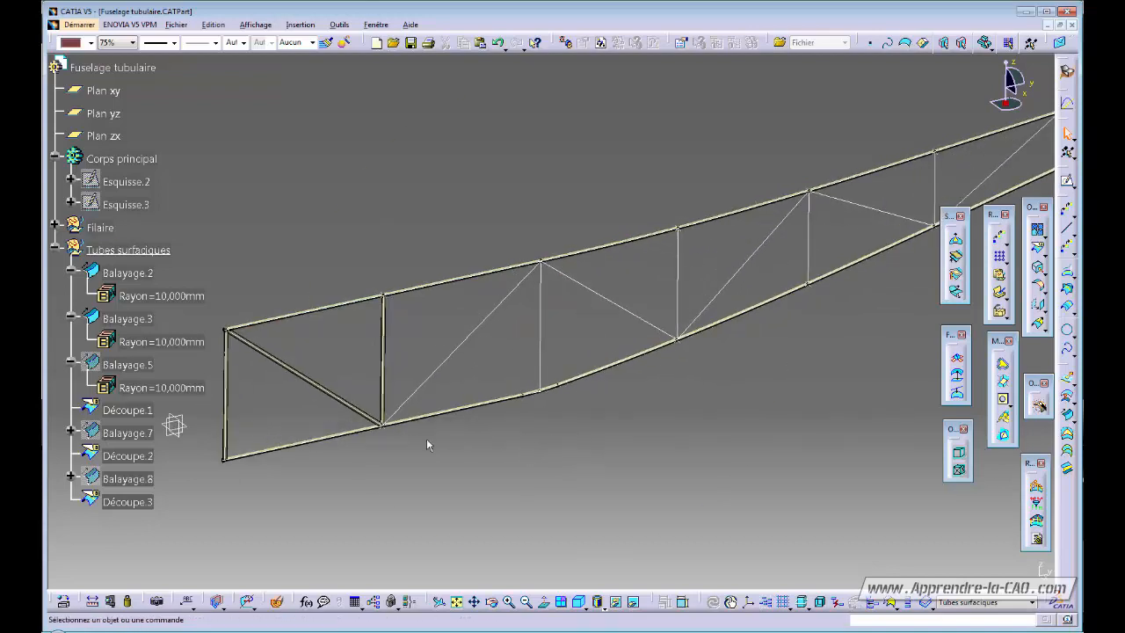
middle_click_drag(699, 391, 603, 451)
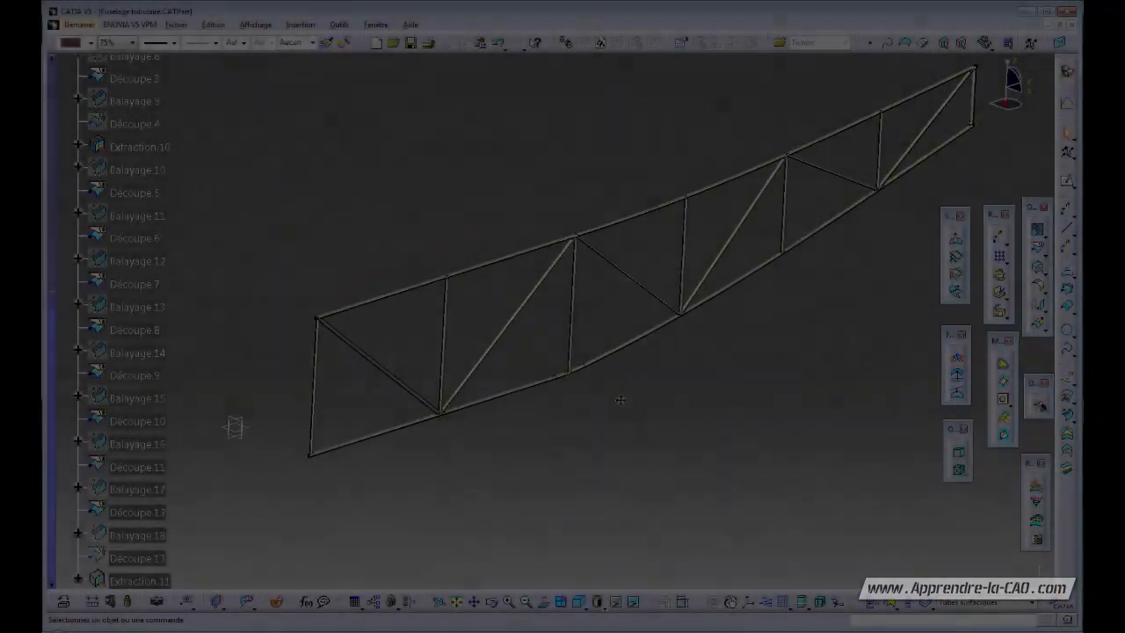
Step: Examine the completed side truss of swept and trimmed tubes from several angles
middle_click_drag(621, 400, 617, 330)
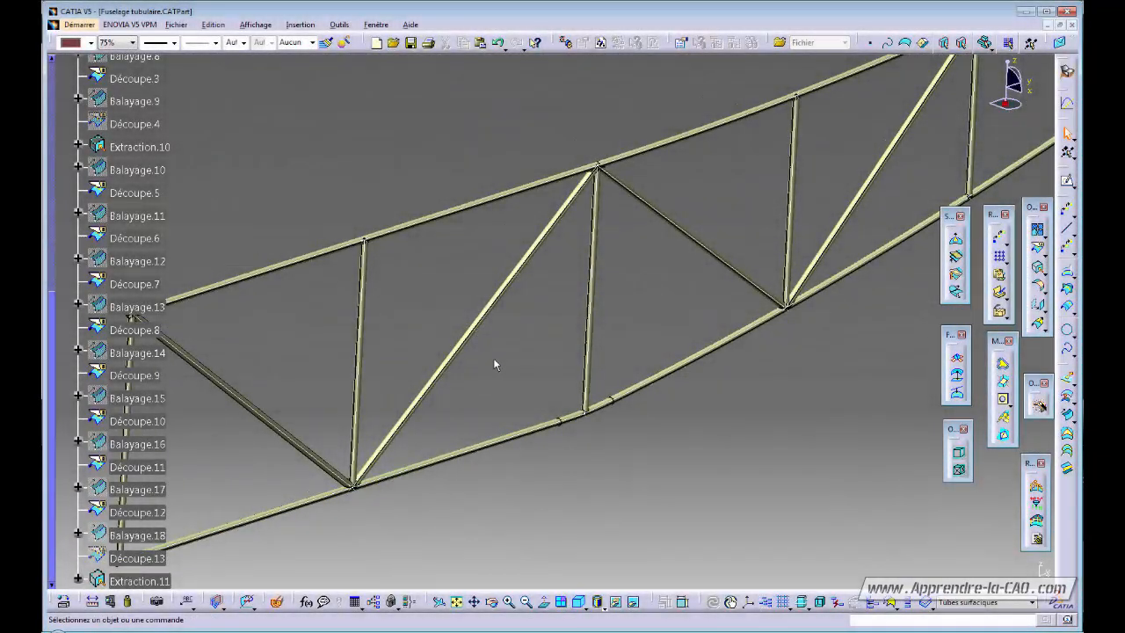
middle_click_drag(535, 383, 563, 435)
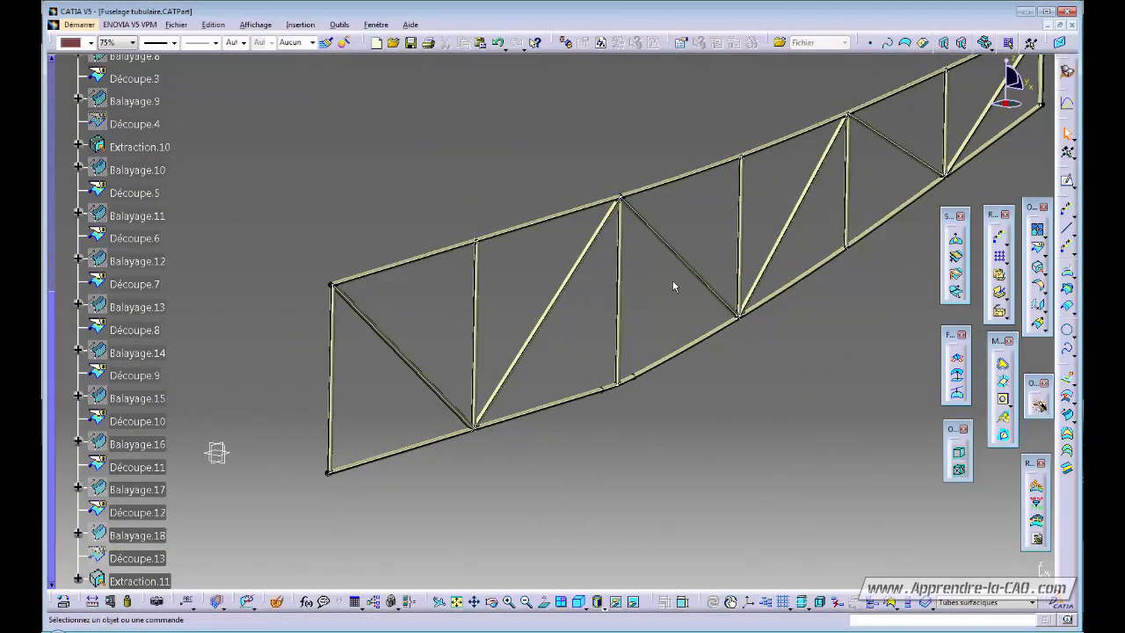
middle_click_drag(752, 334, 650, 282)
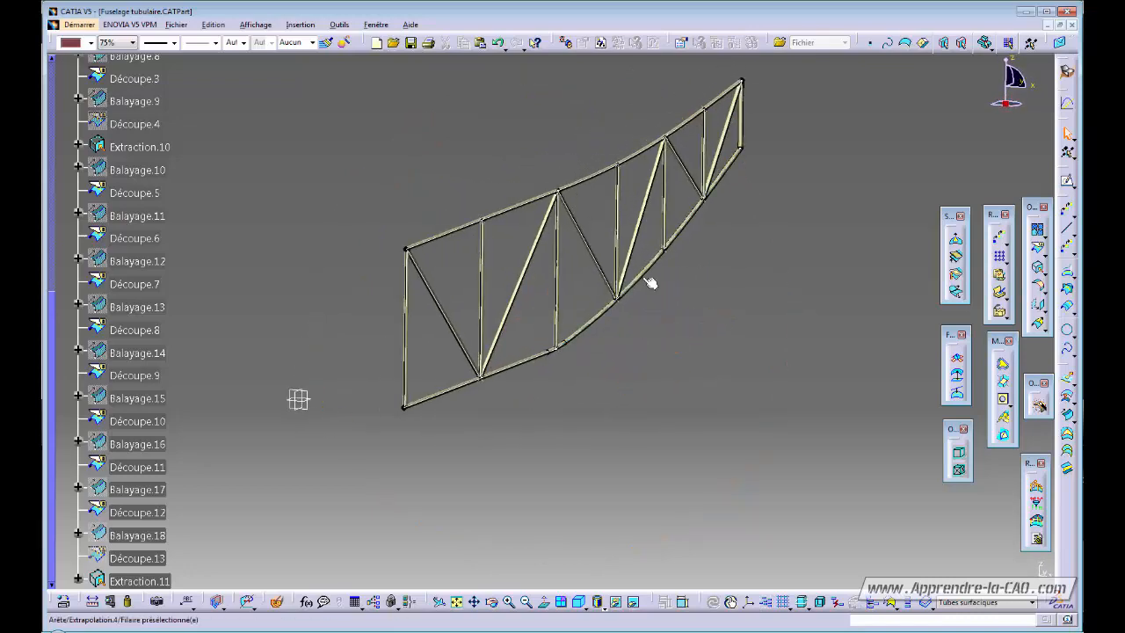
Step: Examine up close the truss's lower joints where the trimmed diagonals and vertical tube meet the lower longitudinal tube
middle_click_drag(587, 390, 613, 442)
middle_click_drag(627, 339, 444, 319, "ctrl")
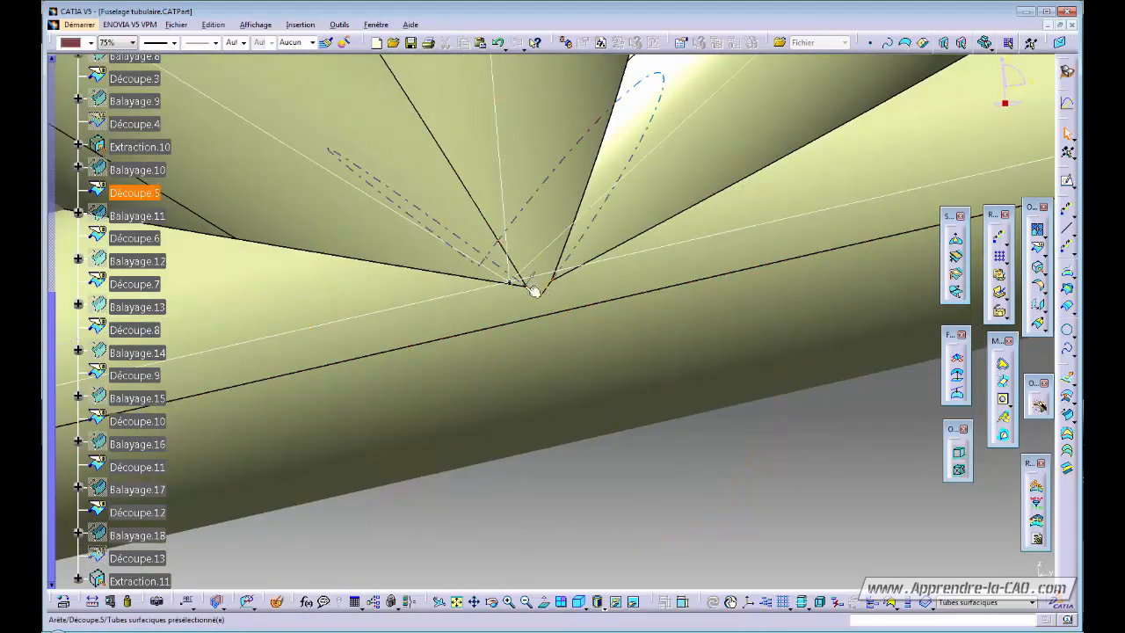
middle_click_drag(546, 297, 449, 356, "ctrl")
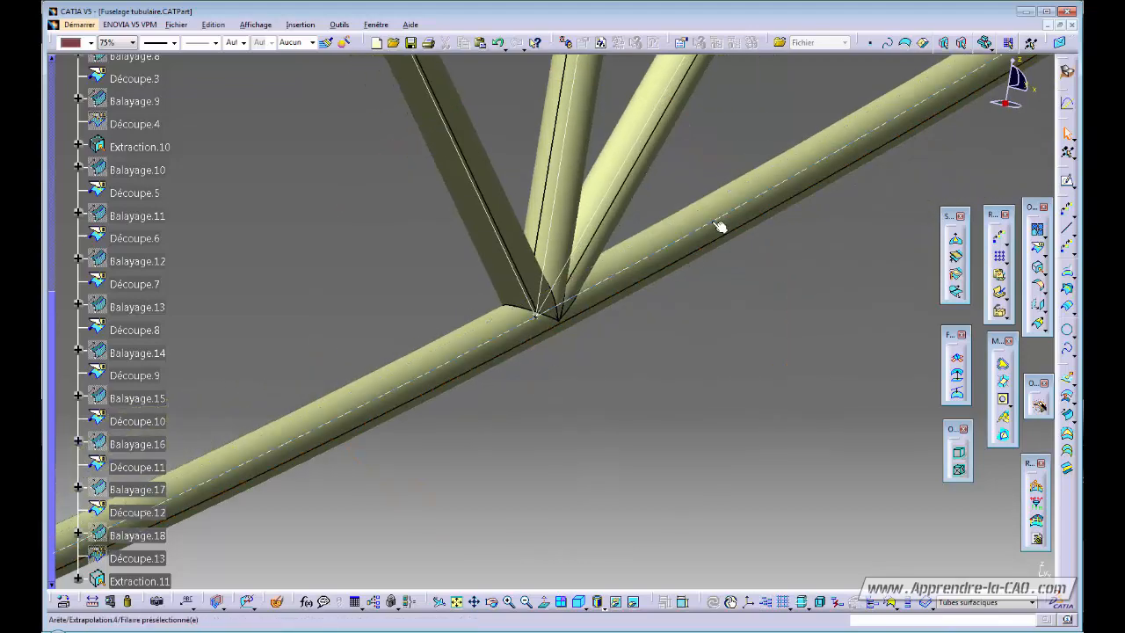
middle_click_drag(616, 341, 575, 358)
middle_click_drag(420, 360, 582, 429)
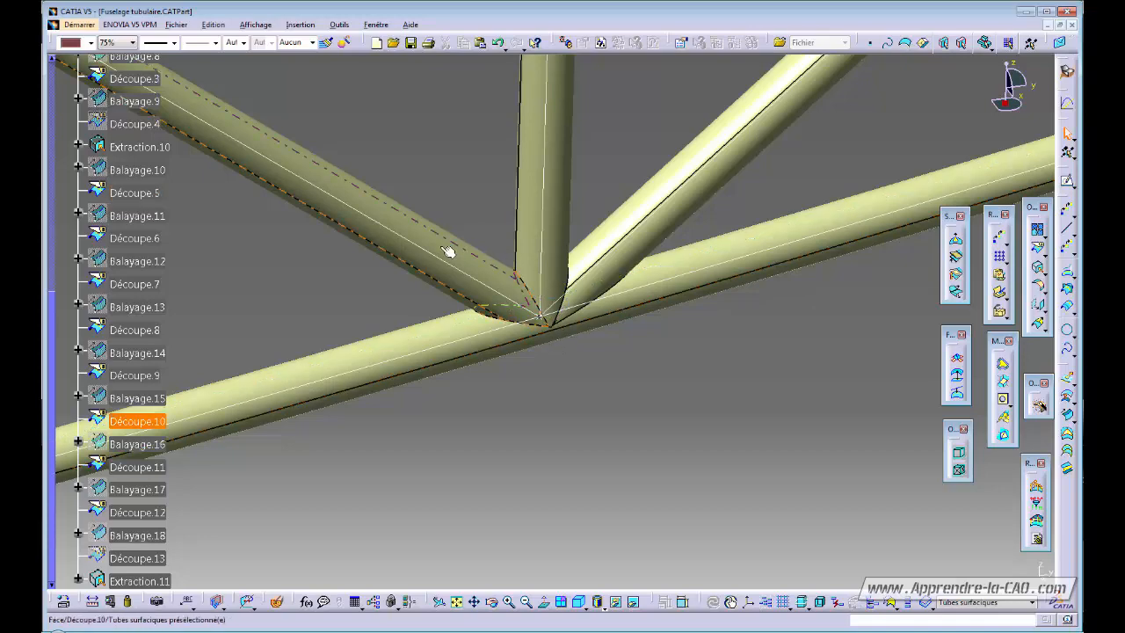
middle_click_drag(593, 347, 604, 443)
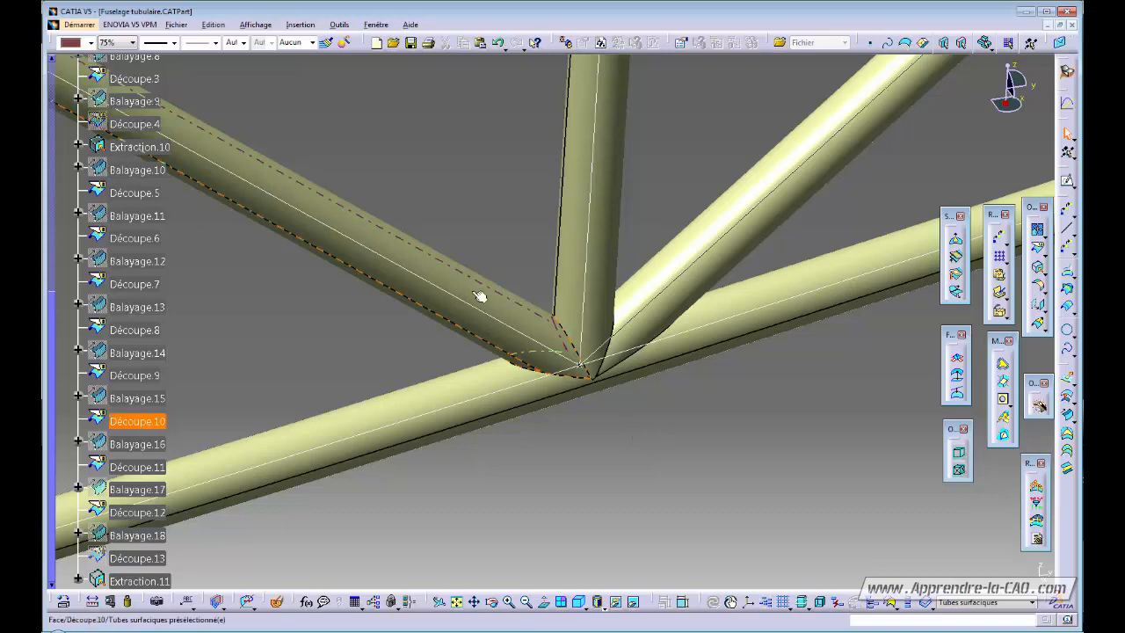
Step: Review the whole tubular side truss from oblique viewpoints along its length
middle_click_drag(674, 369, 524, 287)
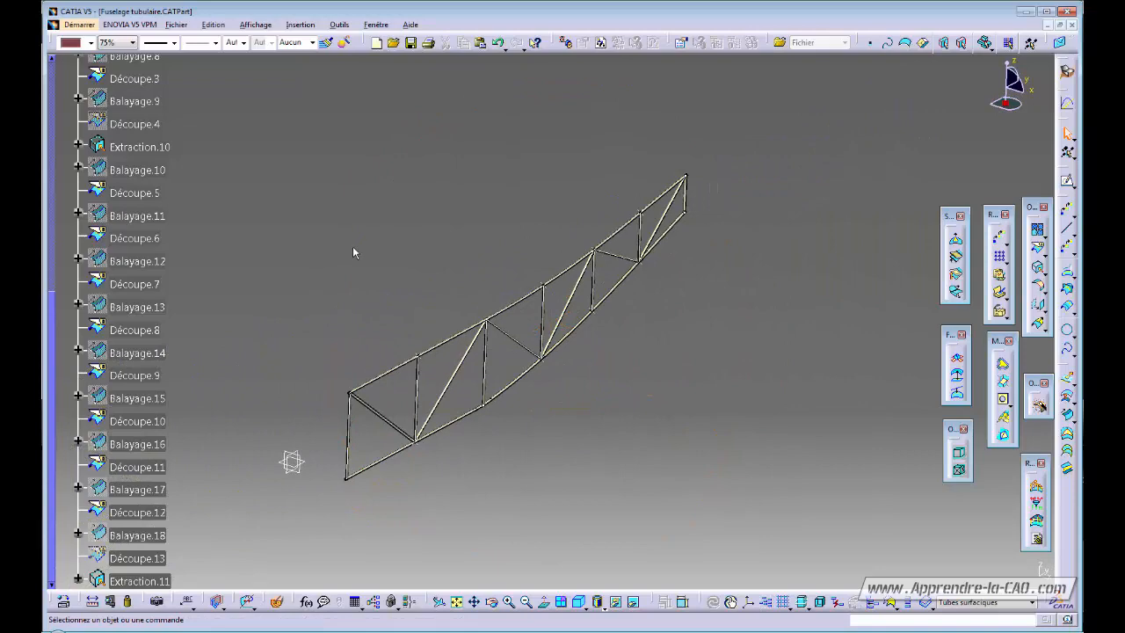
mouse_move(457, 376)
middle_mouse_down()
mouse_move(515, 389)
mouse_move(455, 393)
middle_mouse_up()
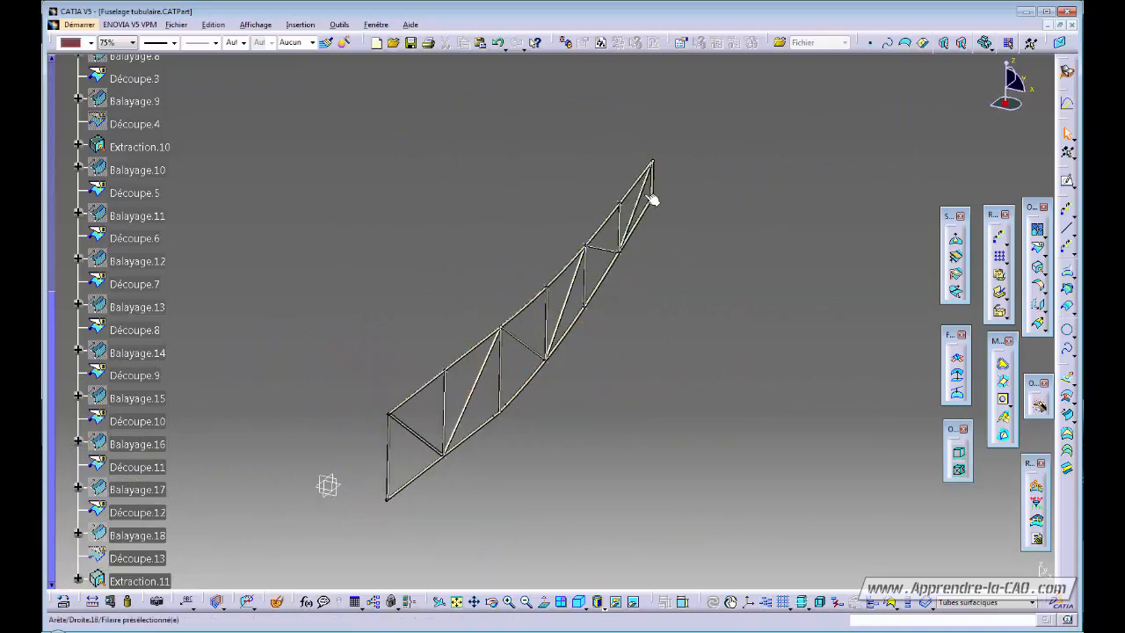
middle_click_drag(633, 360, 512, 296)
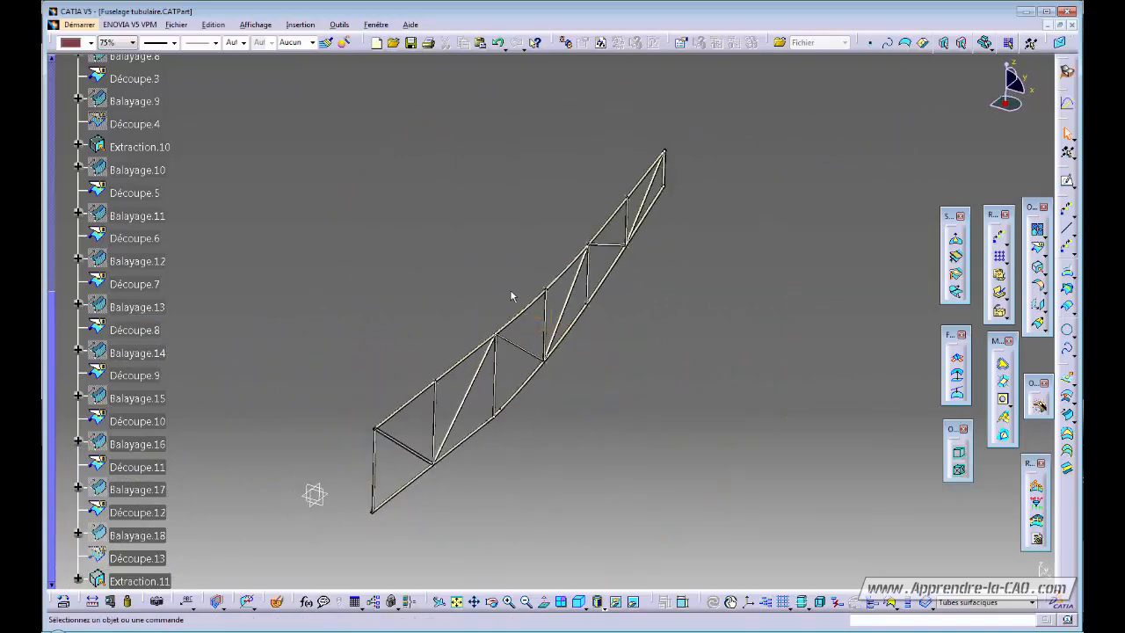
middle_click_drag(505, 402, 535, 396)
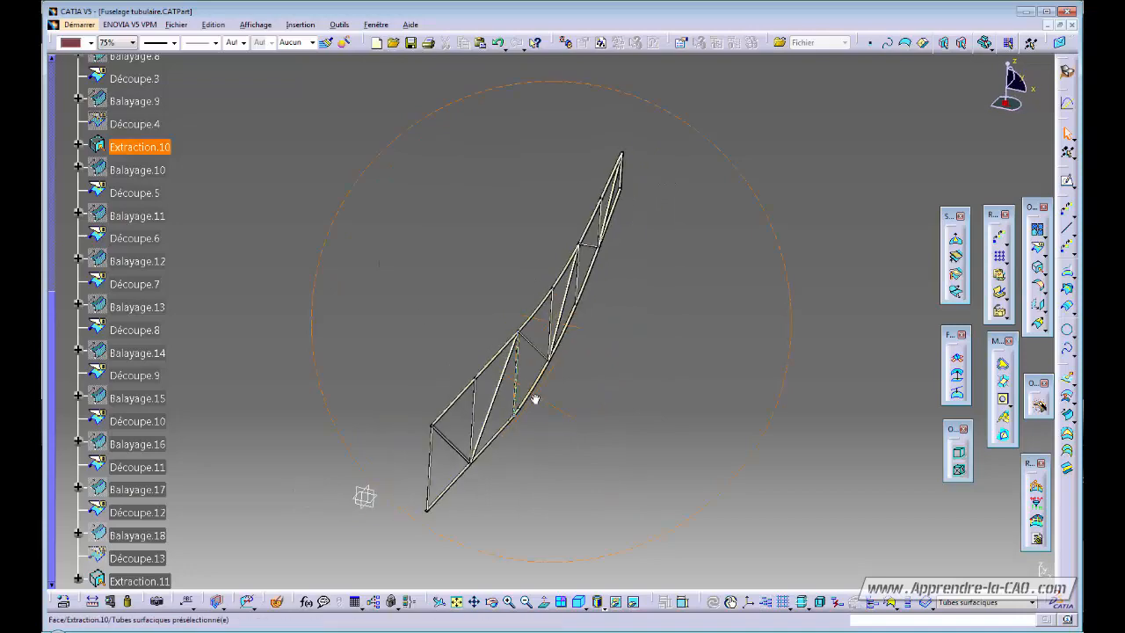
middle_click_drag(535, 396, 624, 392)
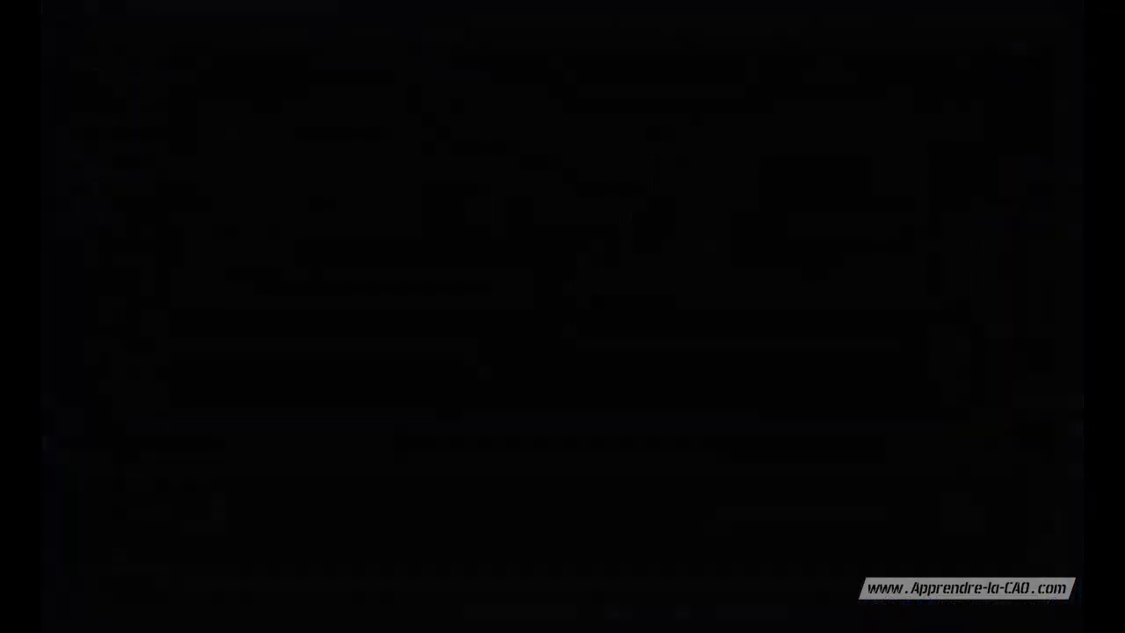